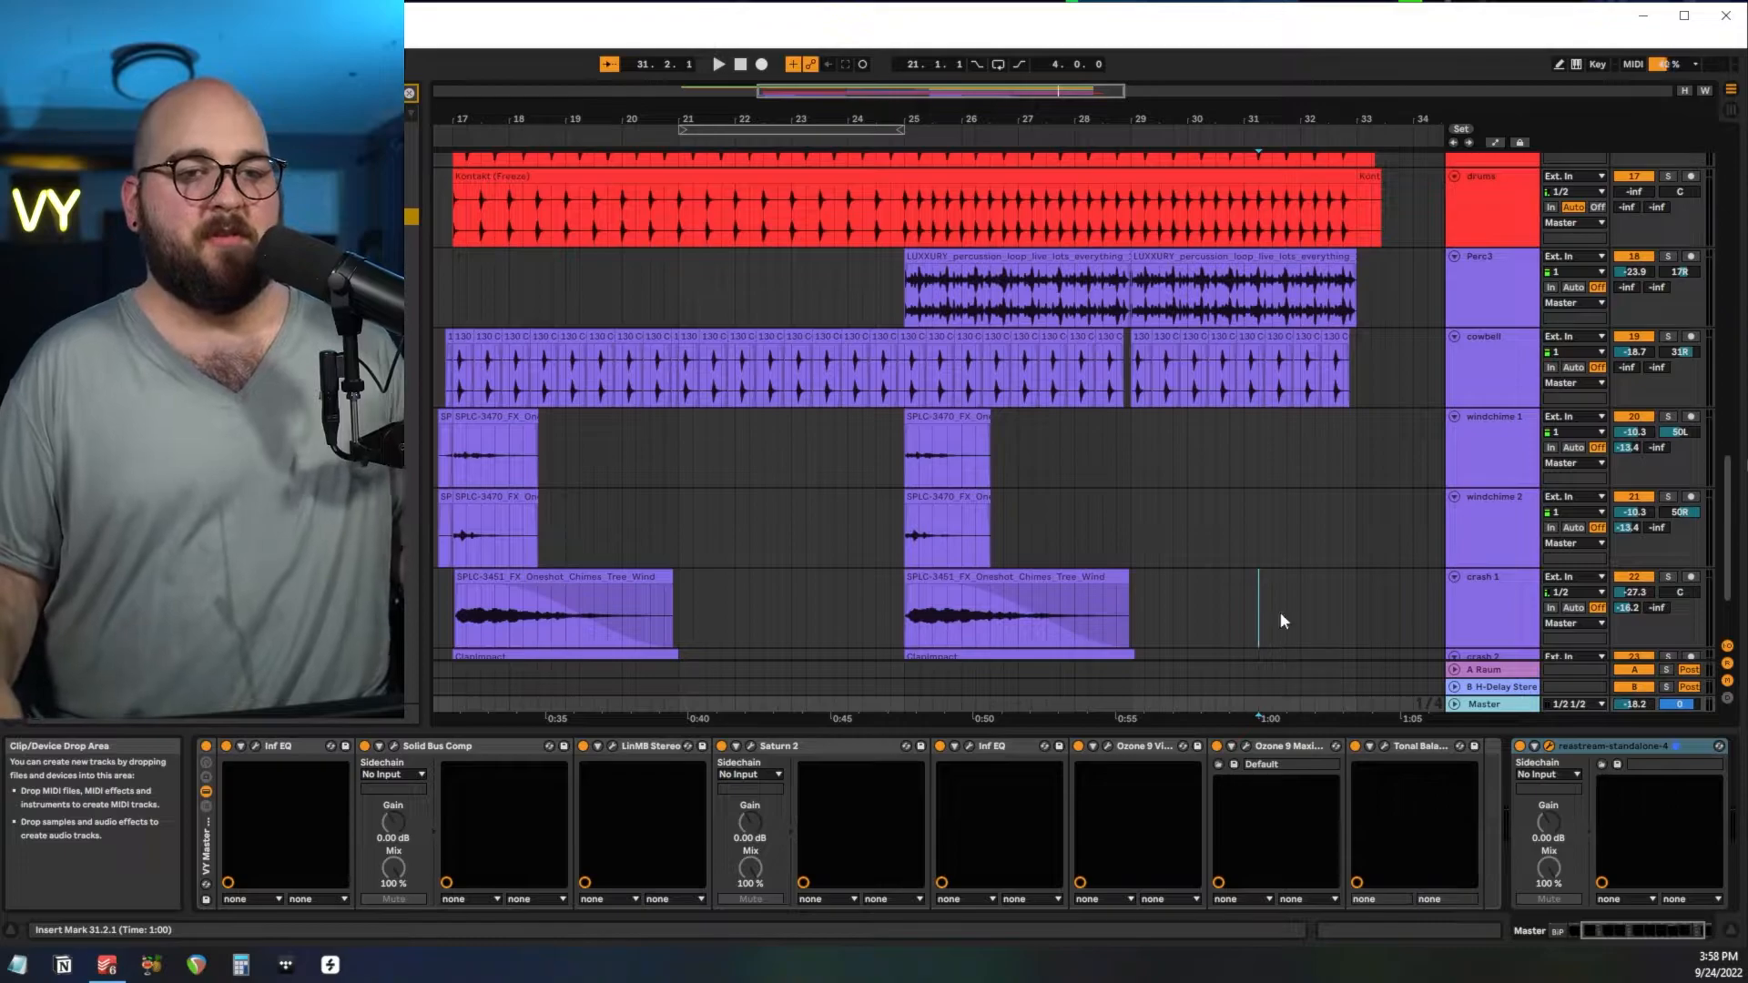
Bring the ac 1 and ac 2 clips from bar 25 to bar 27 into close view and play the acoustic guitars.
scroll(941, 429, "up", 10)
scroll(941, 429, "down", 12)
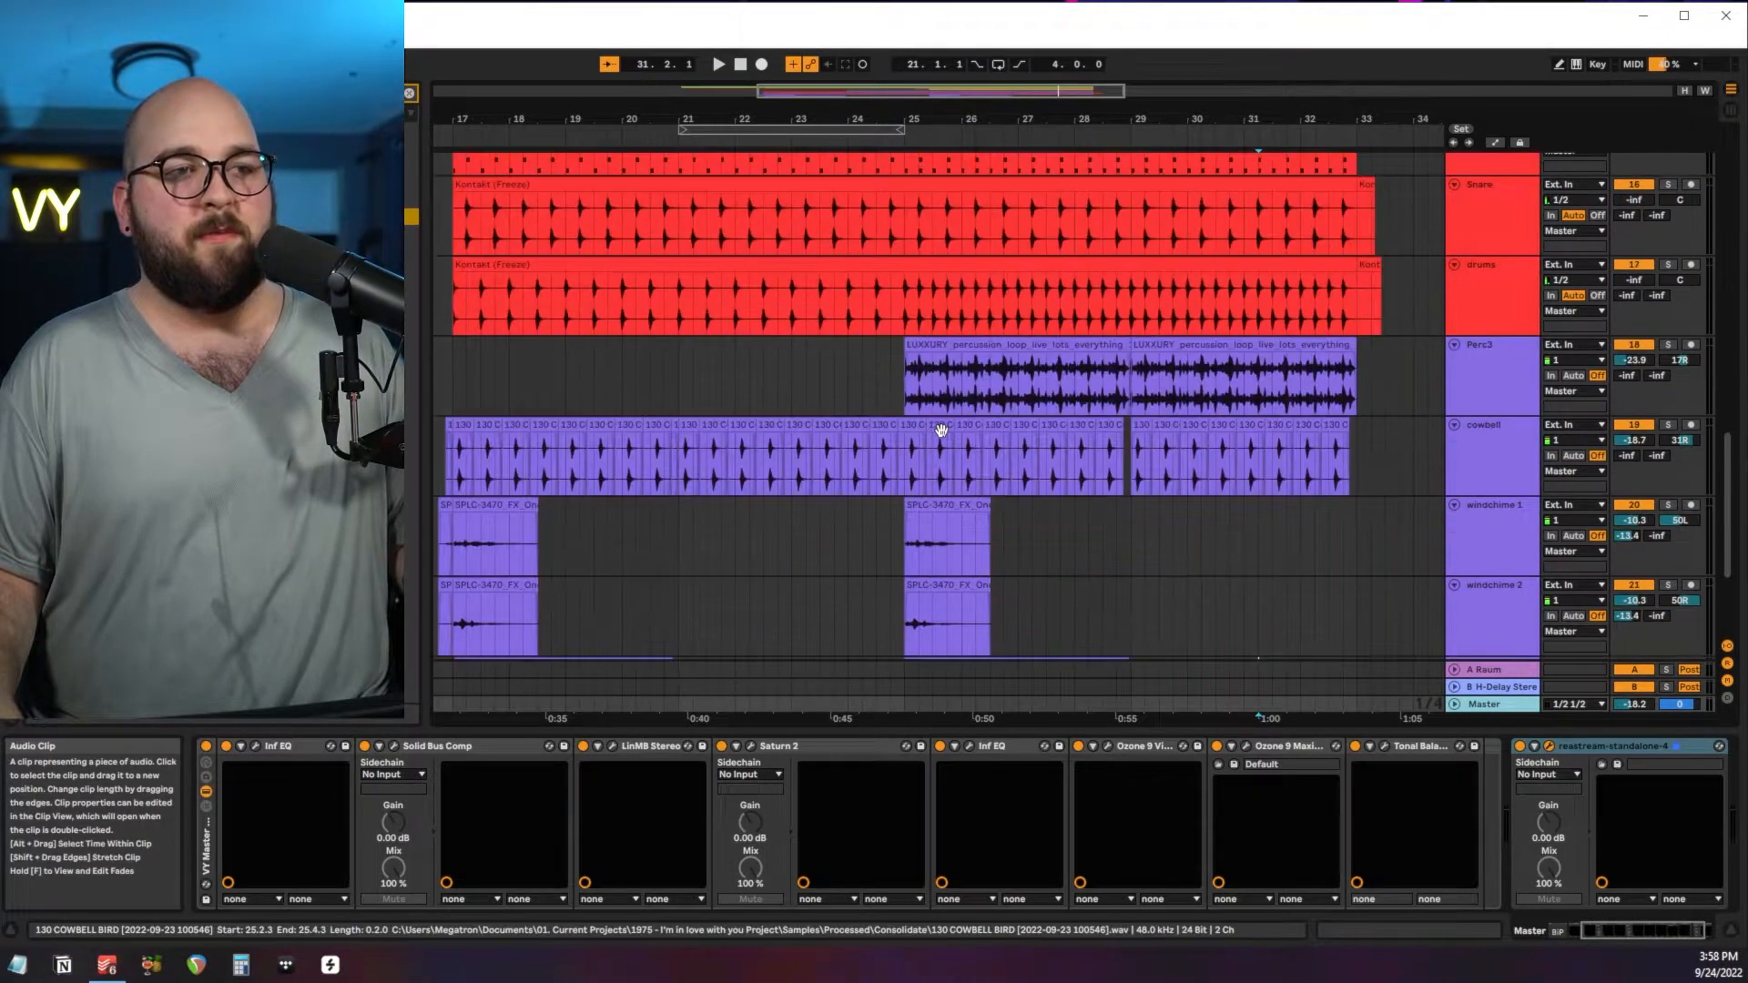
scroll(941, 430, "up", 15)
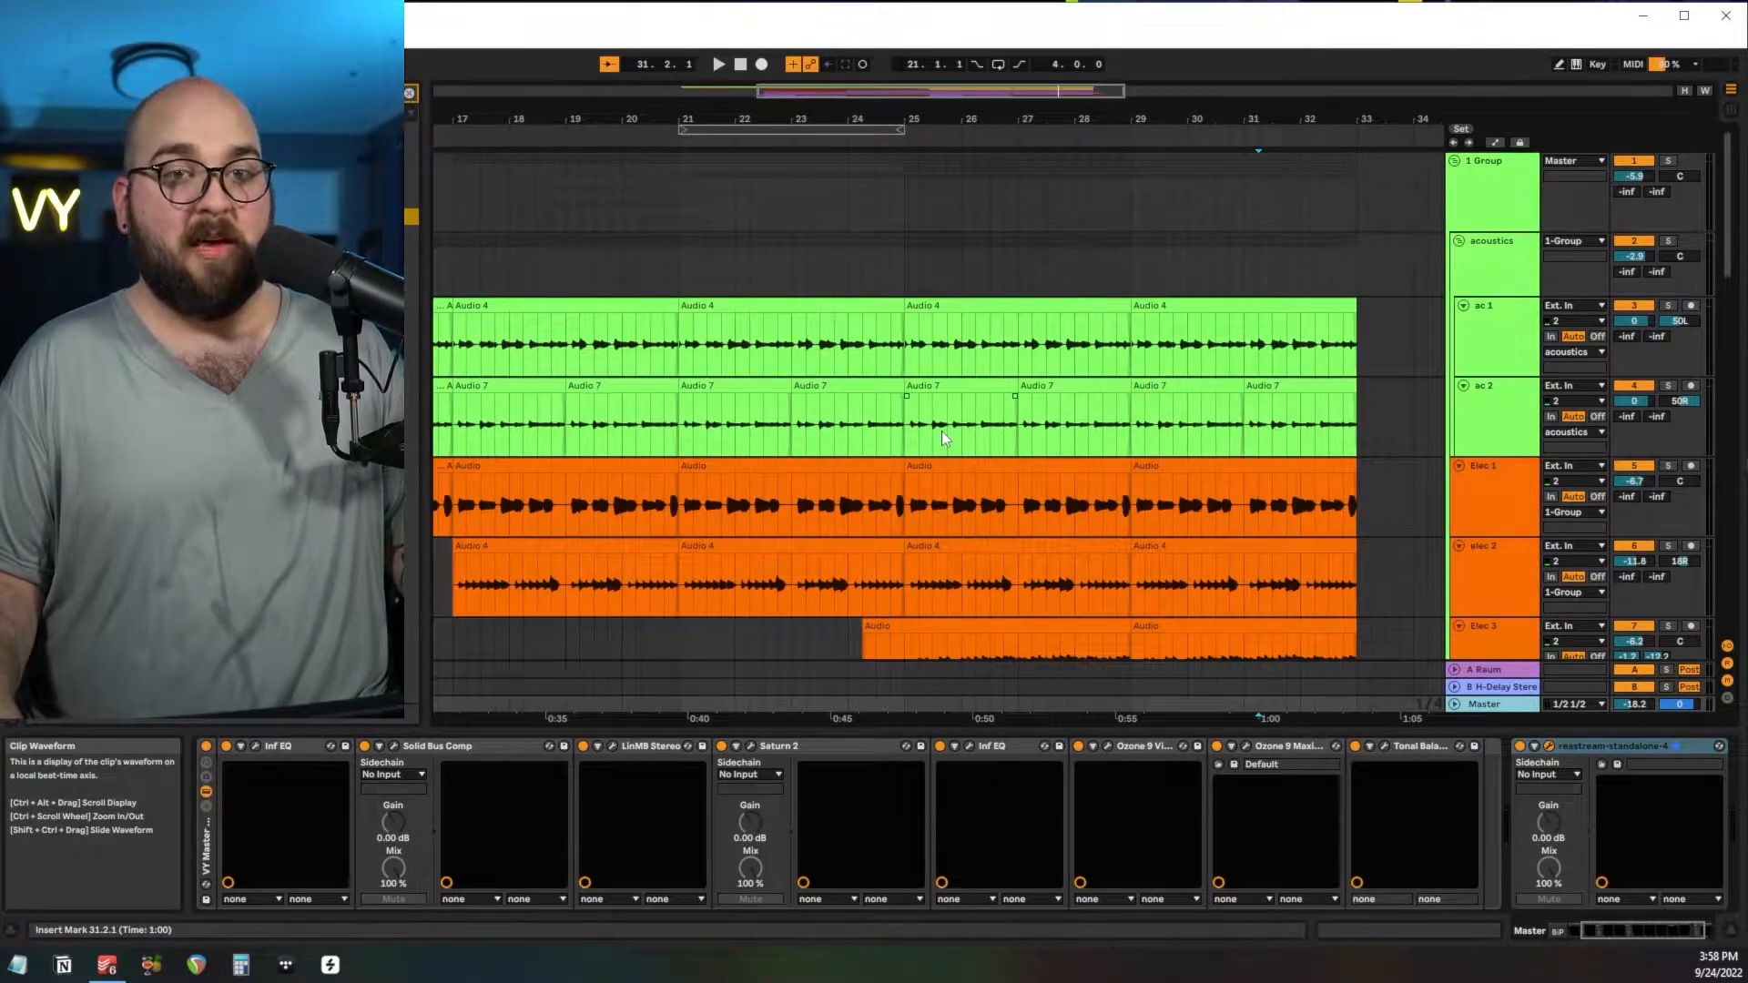
scroll(942, 430, "up", 4)
left_click_drag(854, 350, 1105, 413)
key("z")
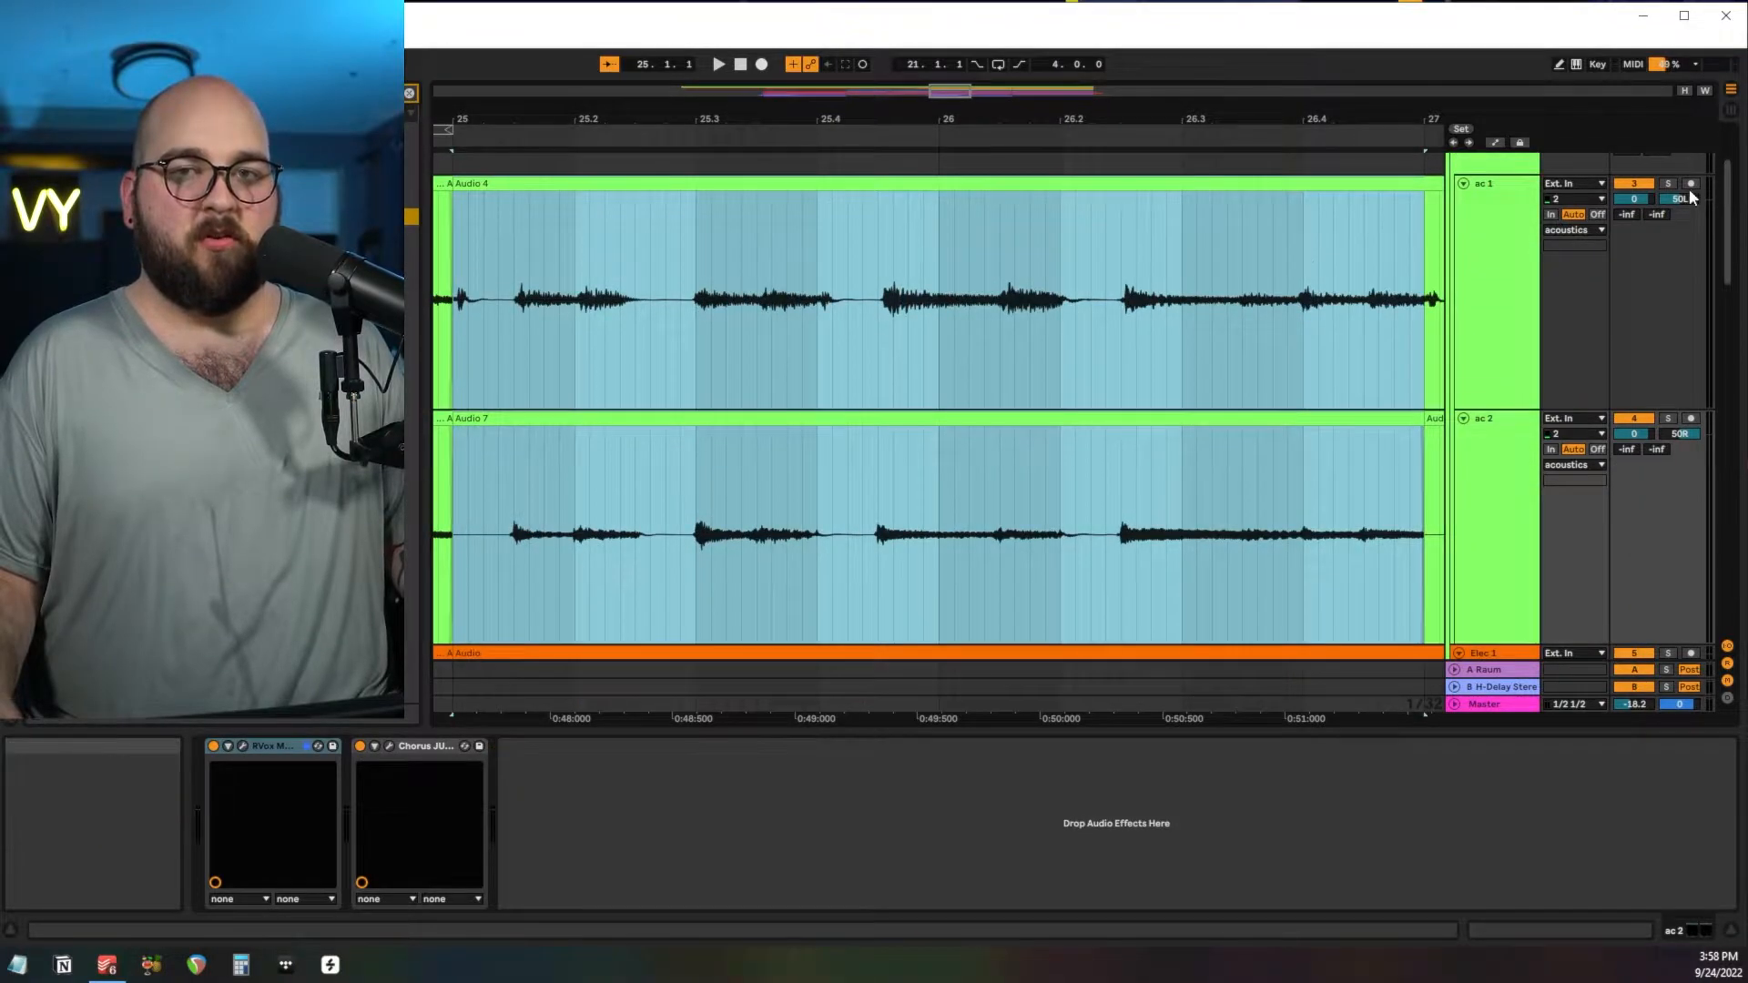
key("space")
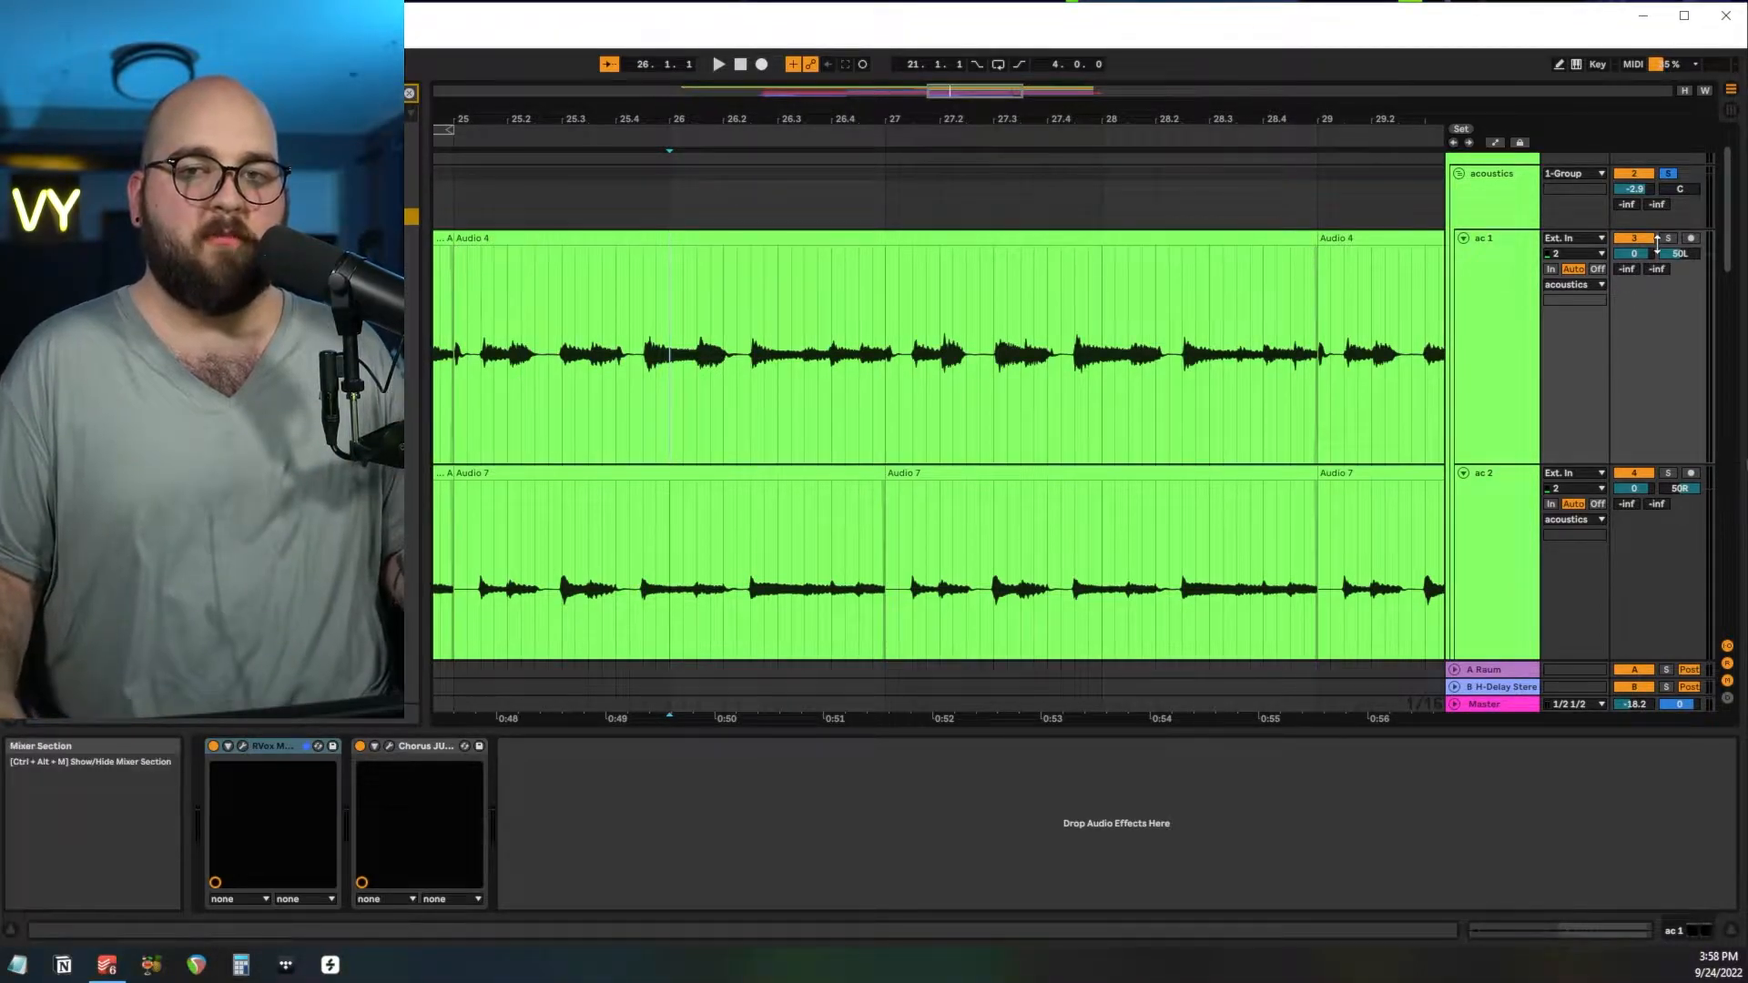
Solo the ac 1 track, center its panning and play it from bar 26.
left_click(1667, 239)
double_click(1678, 255)
key("space")
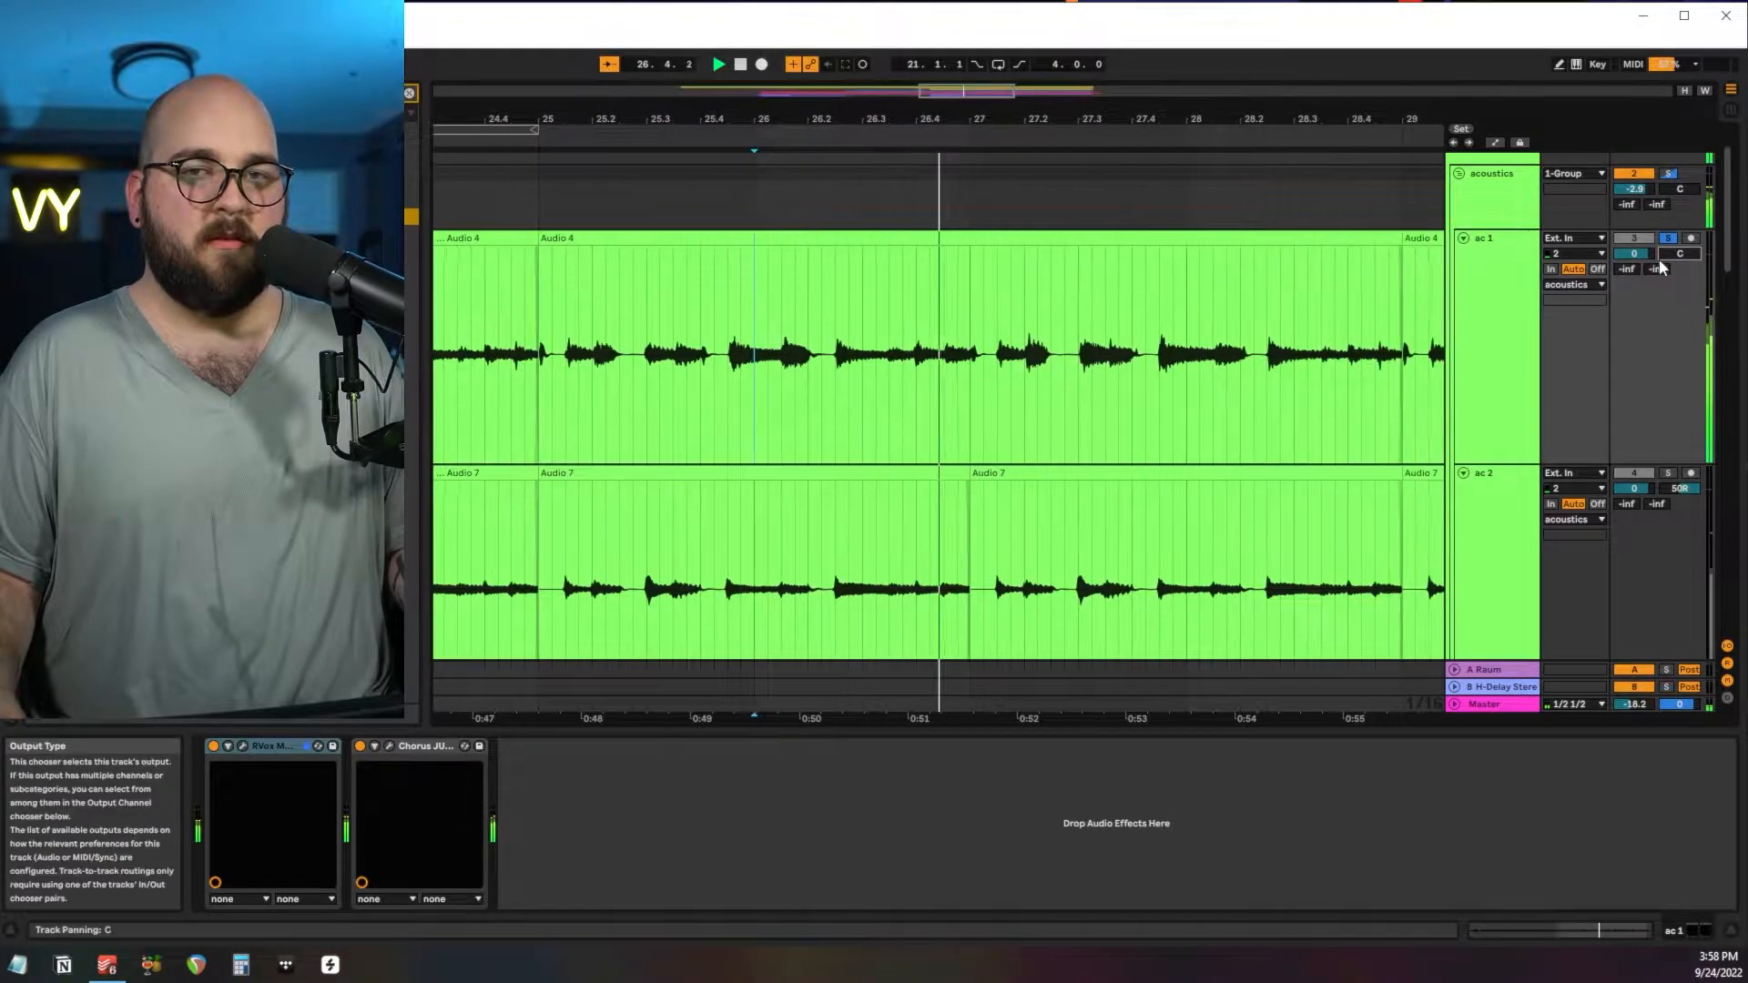
Play the soloed ac 2 track from bar 26 with its panning centered, and stop playback.
scroll(878, 375, "down", 2)
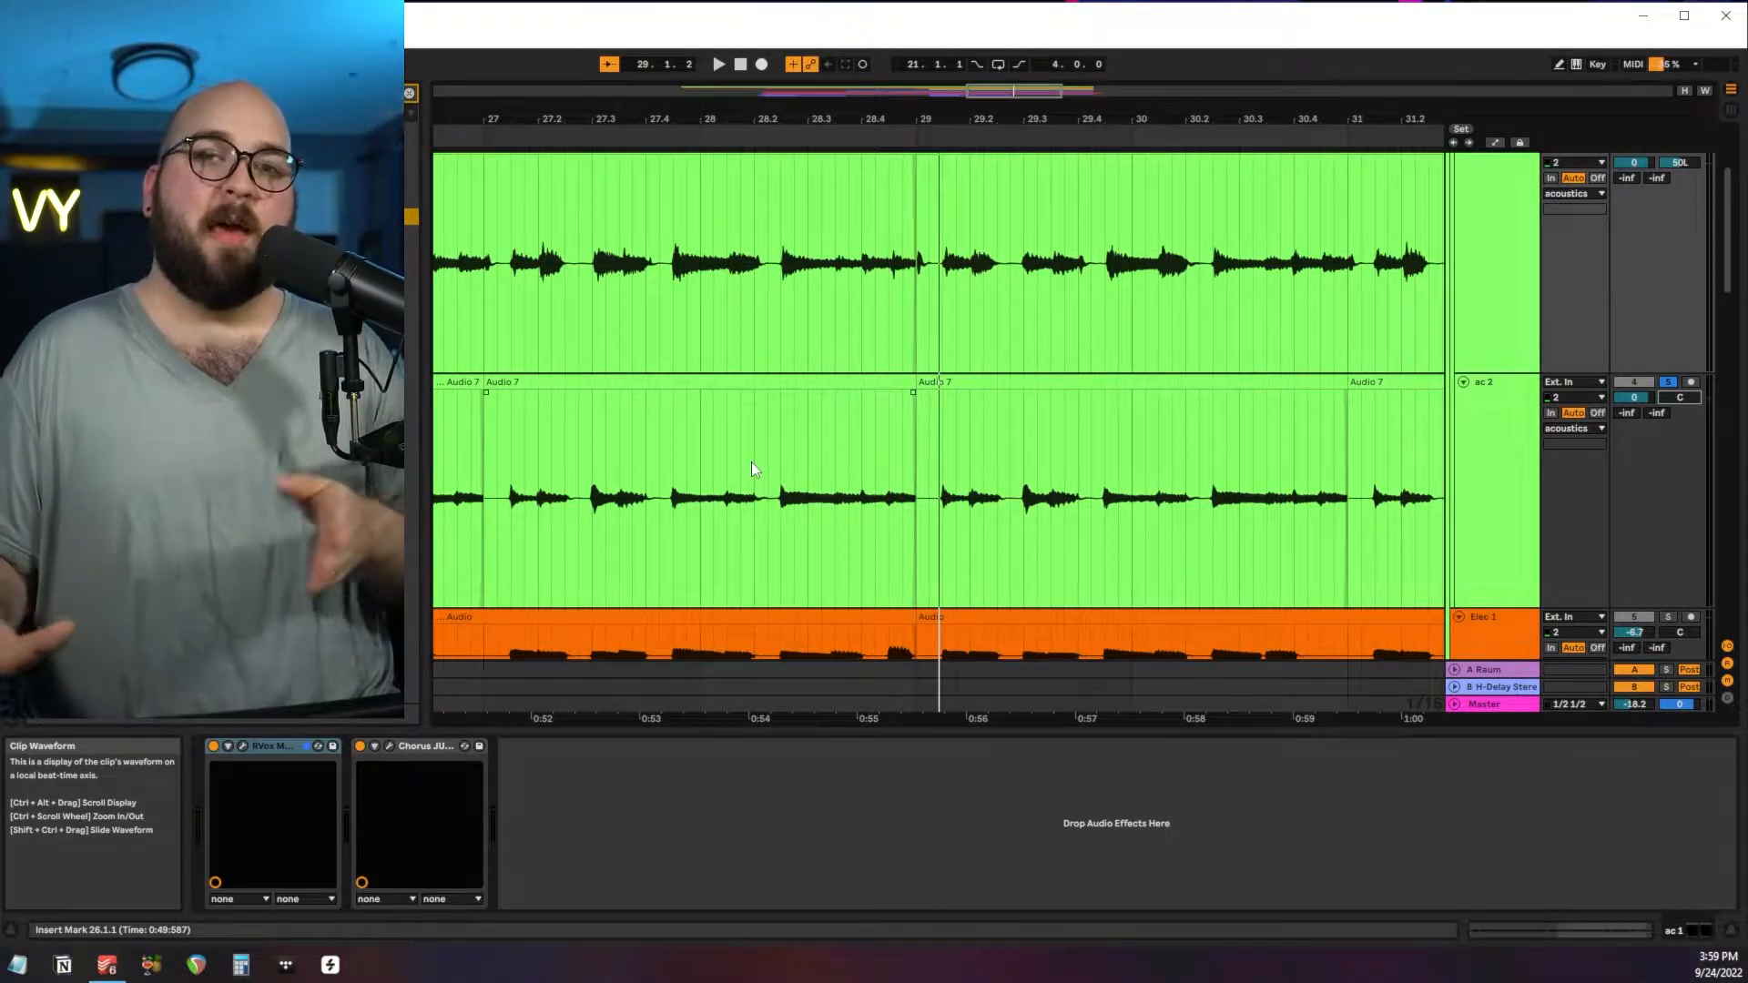
key("space")
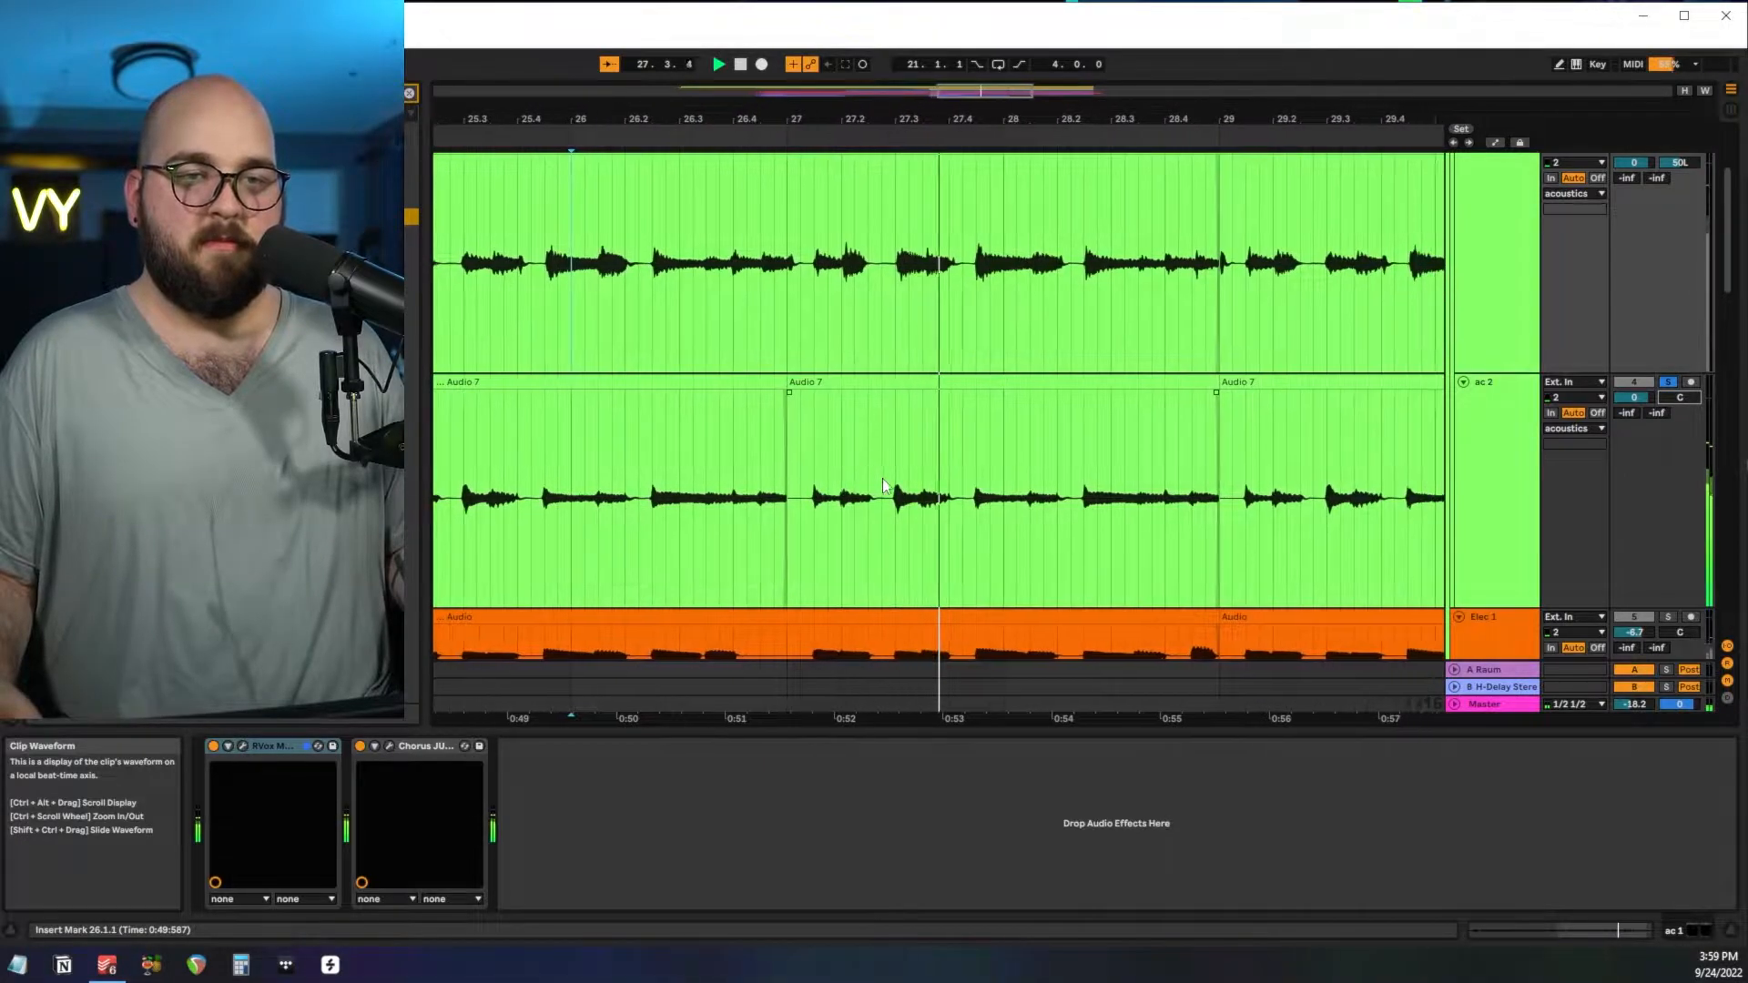
key("space")
Place the insert marker at bar 25, review the RVox Mono compressor settings on ac 1 and solo that track.
scroll(1015, 483, "up", 1)
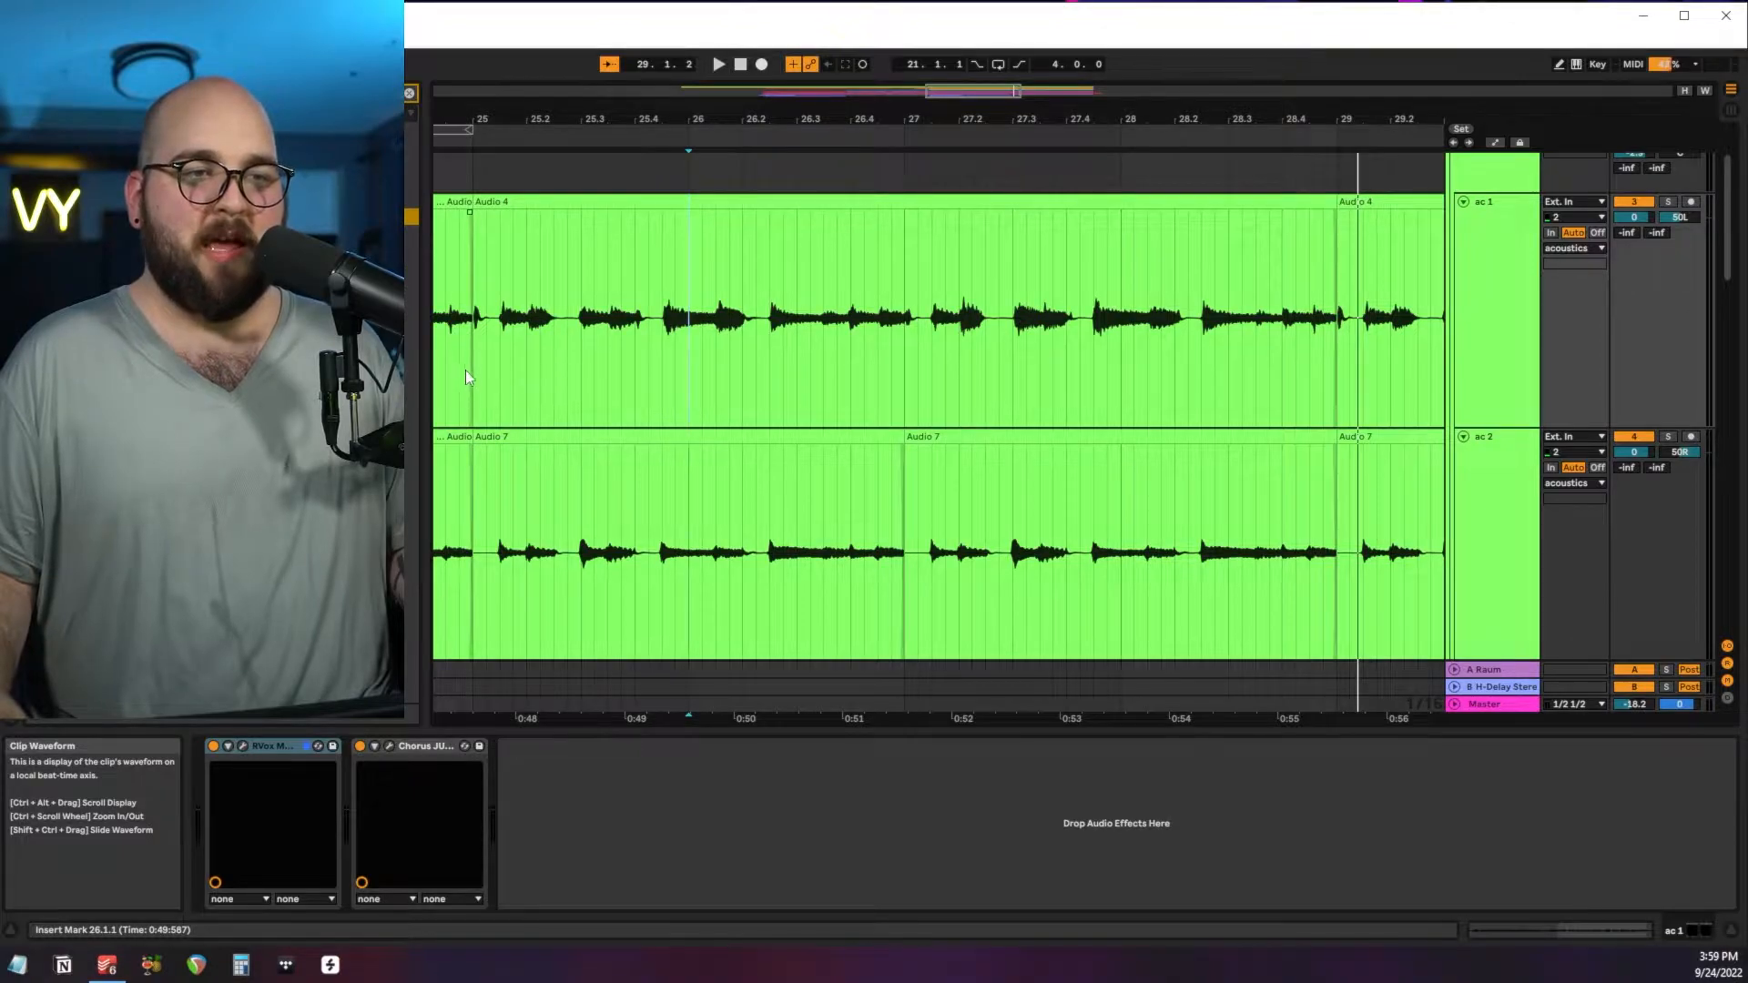
left_click_drag(466, 373, 493, 453)
left_click(674, 408)
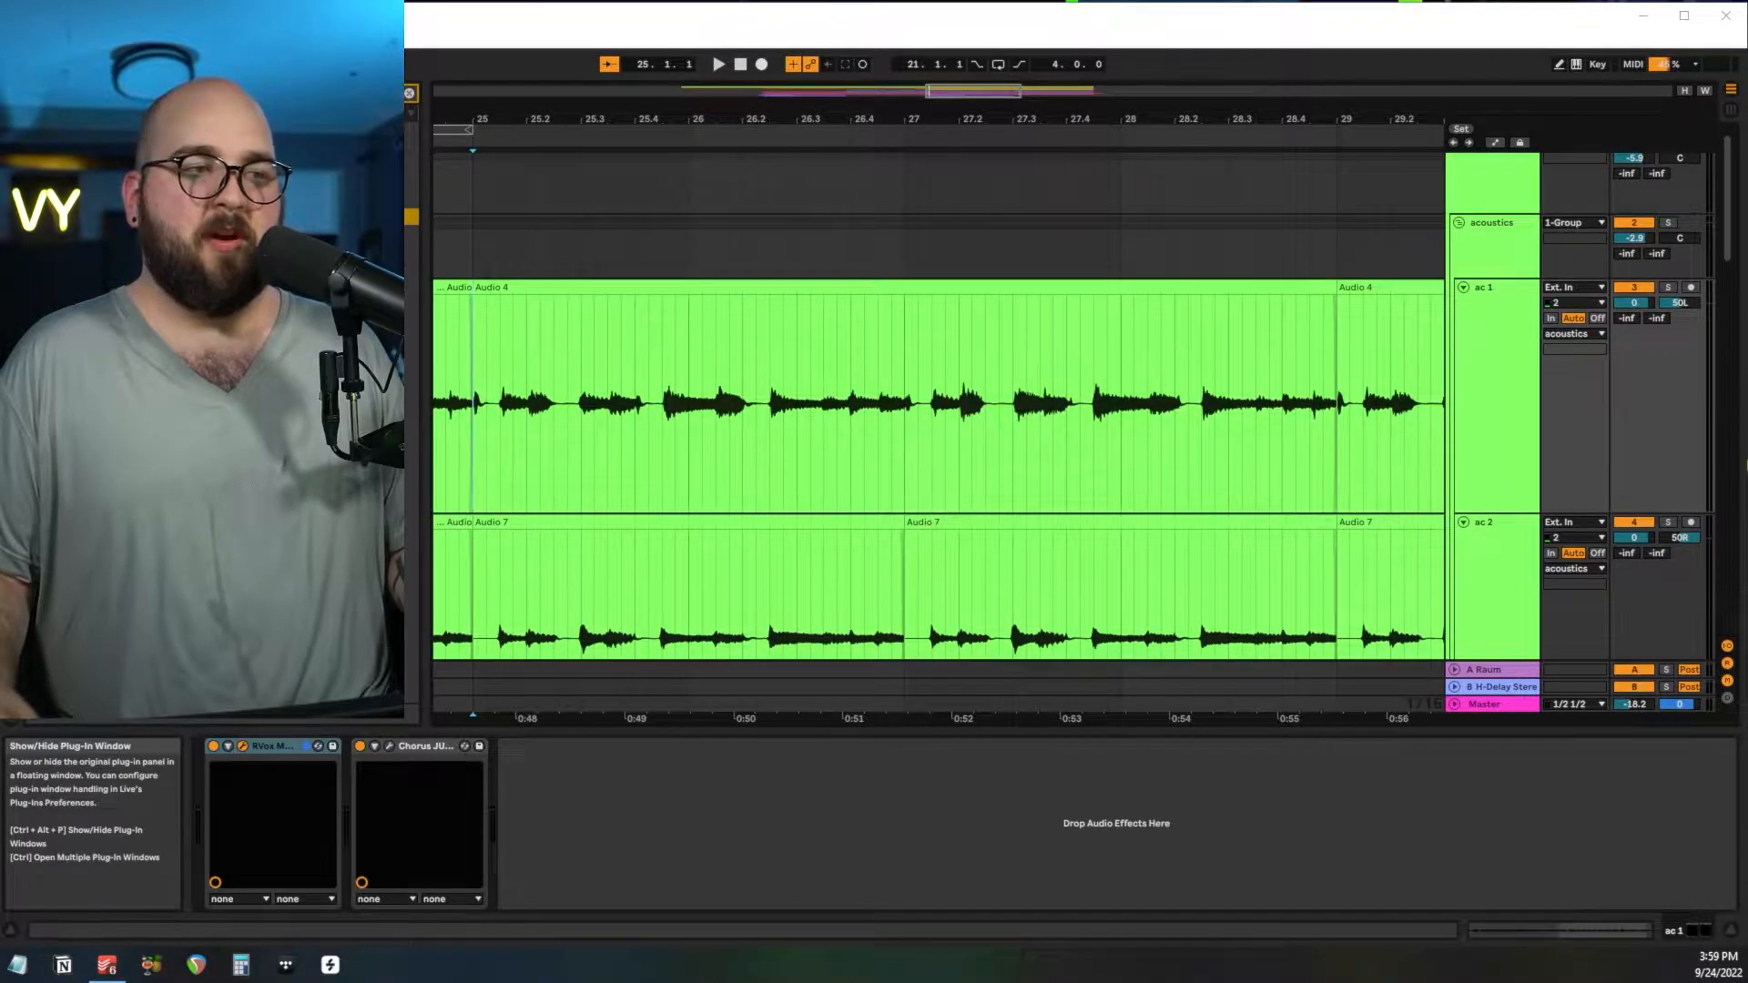
left_click(318, 747)
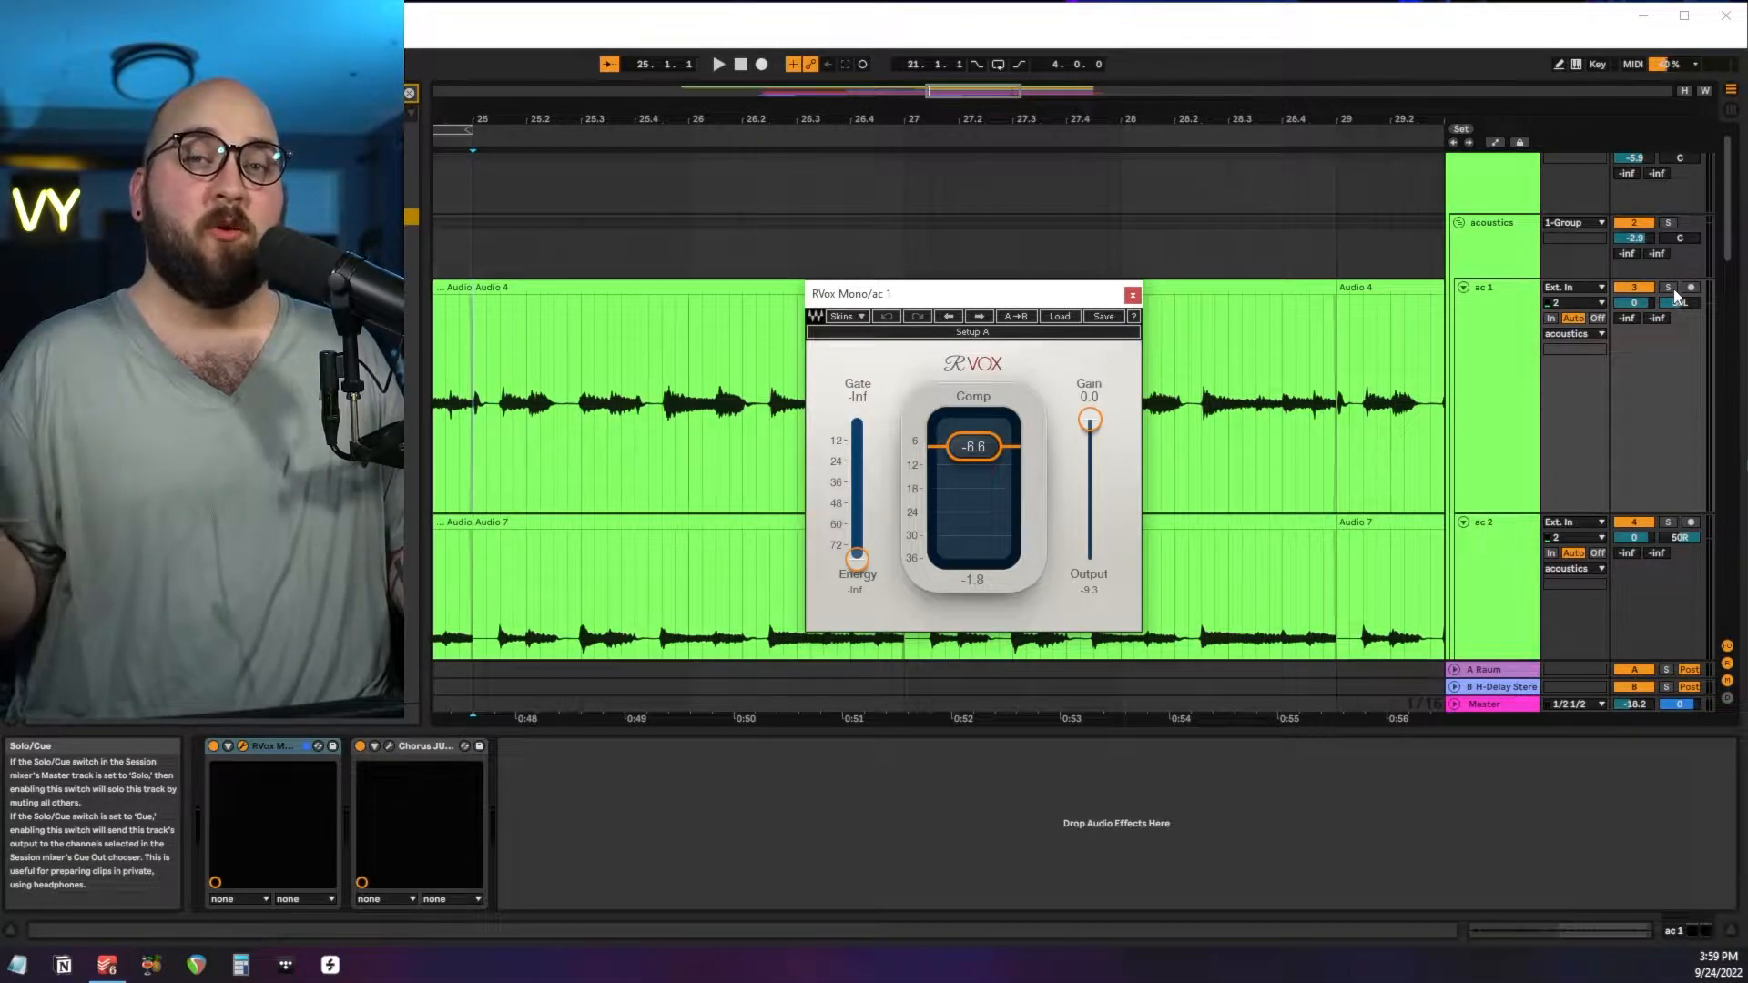
left_click(1669, 289)
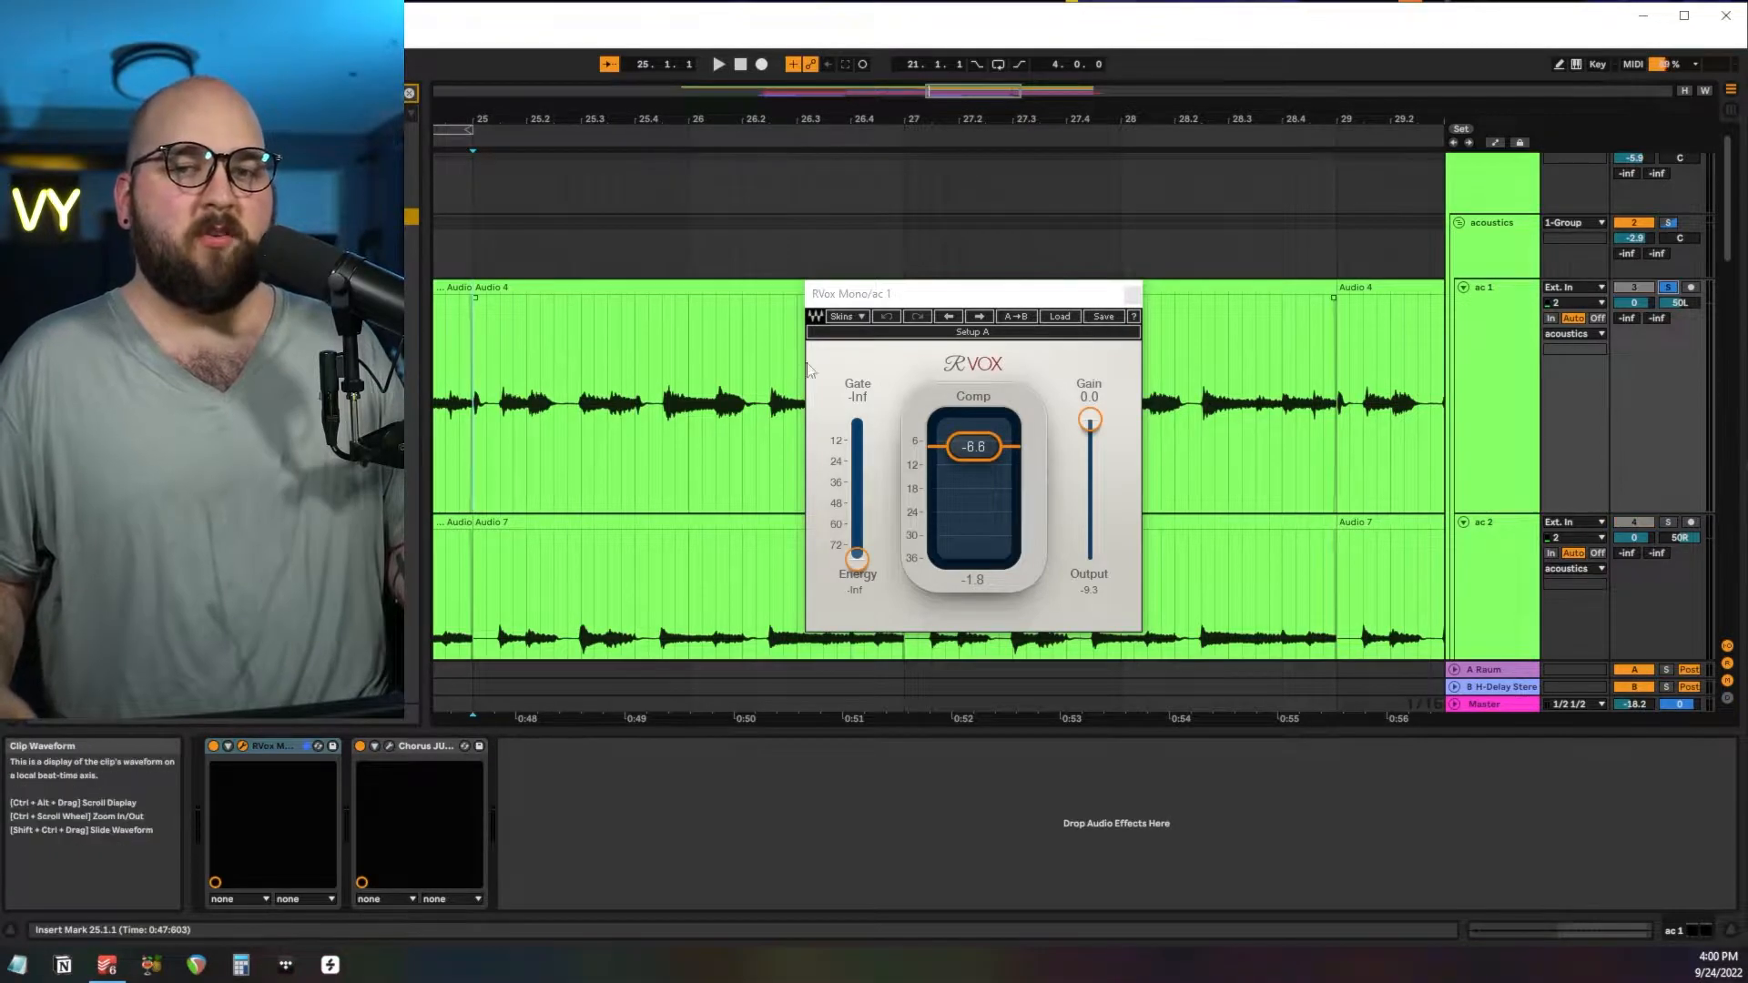
left_click(1131, 294)
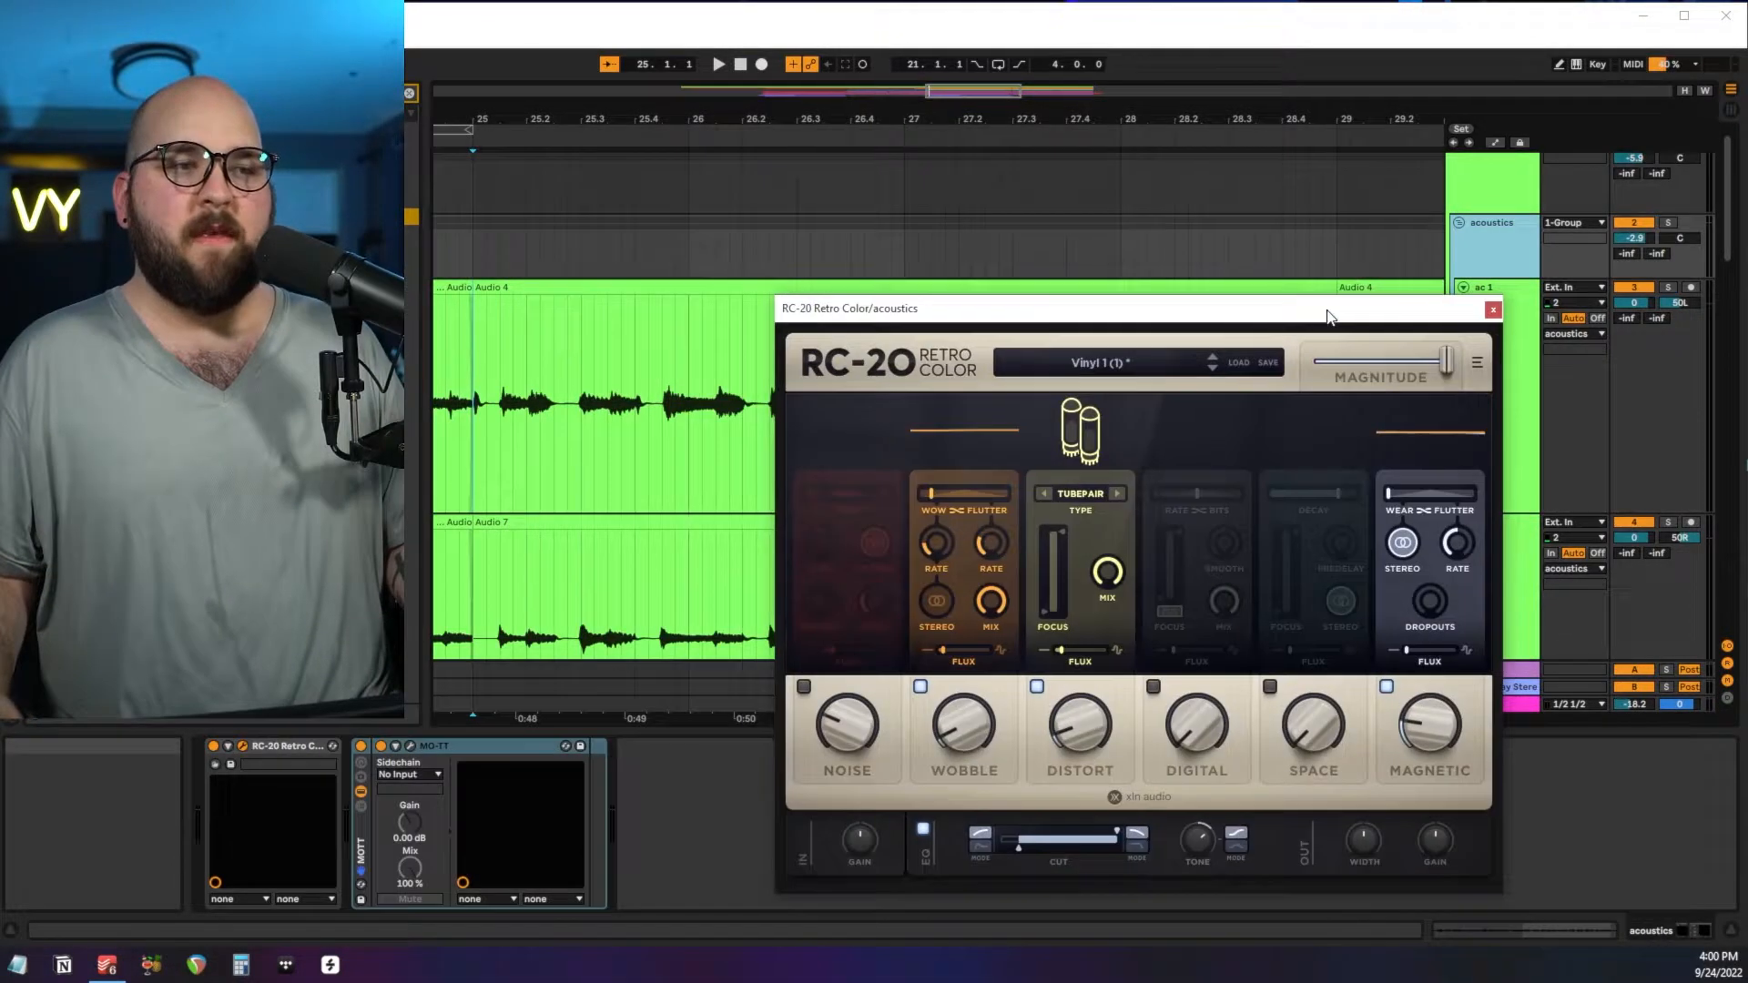
Review the Chorus JUN-6 settings on ac 1 and the RC-20 Retro Color and MO-TT settings on the acoustics group.
left_click_drag(1327, 317, 1258, 204)
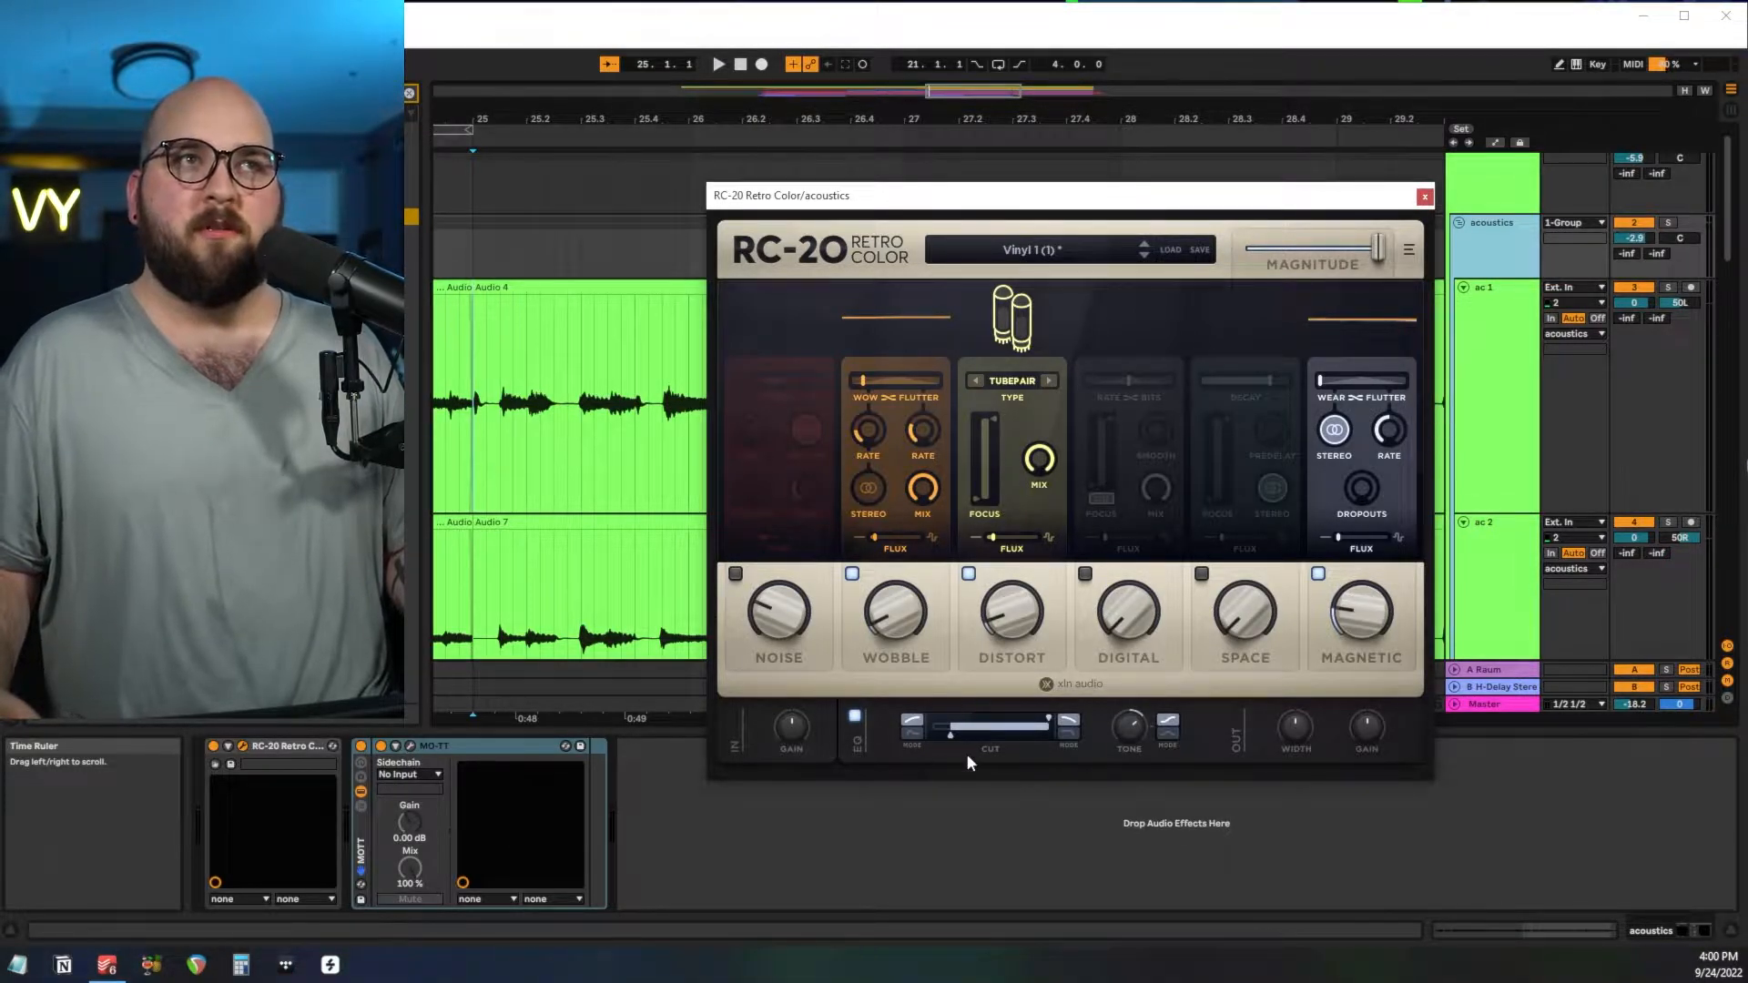
left_click(1423, 198)
left_click(409, 746)
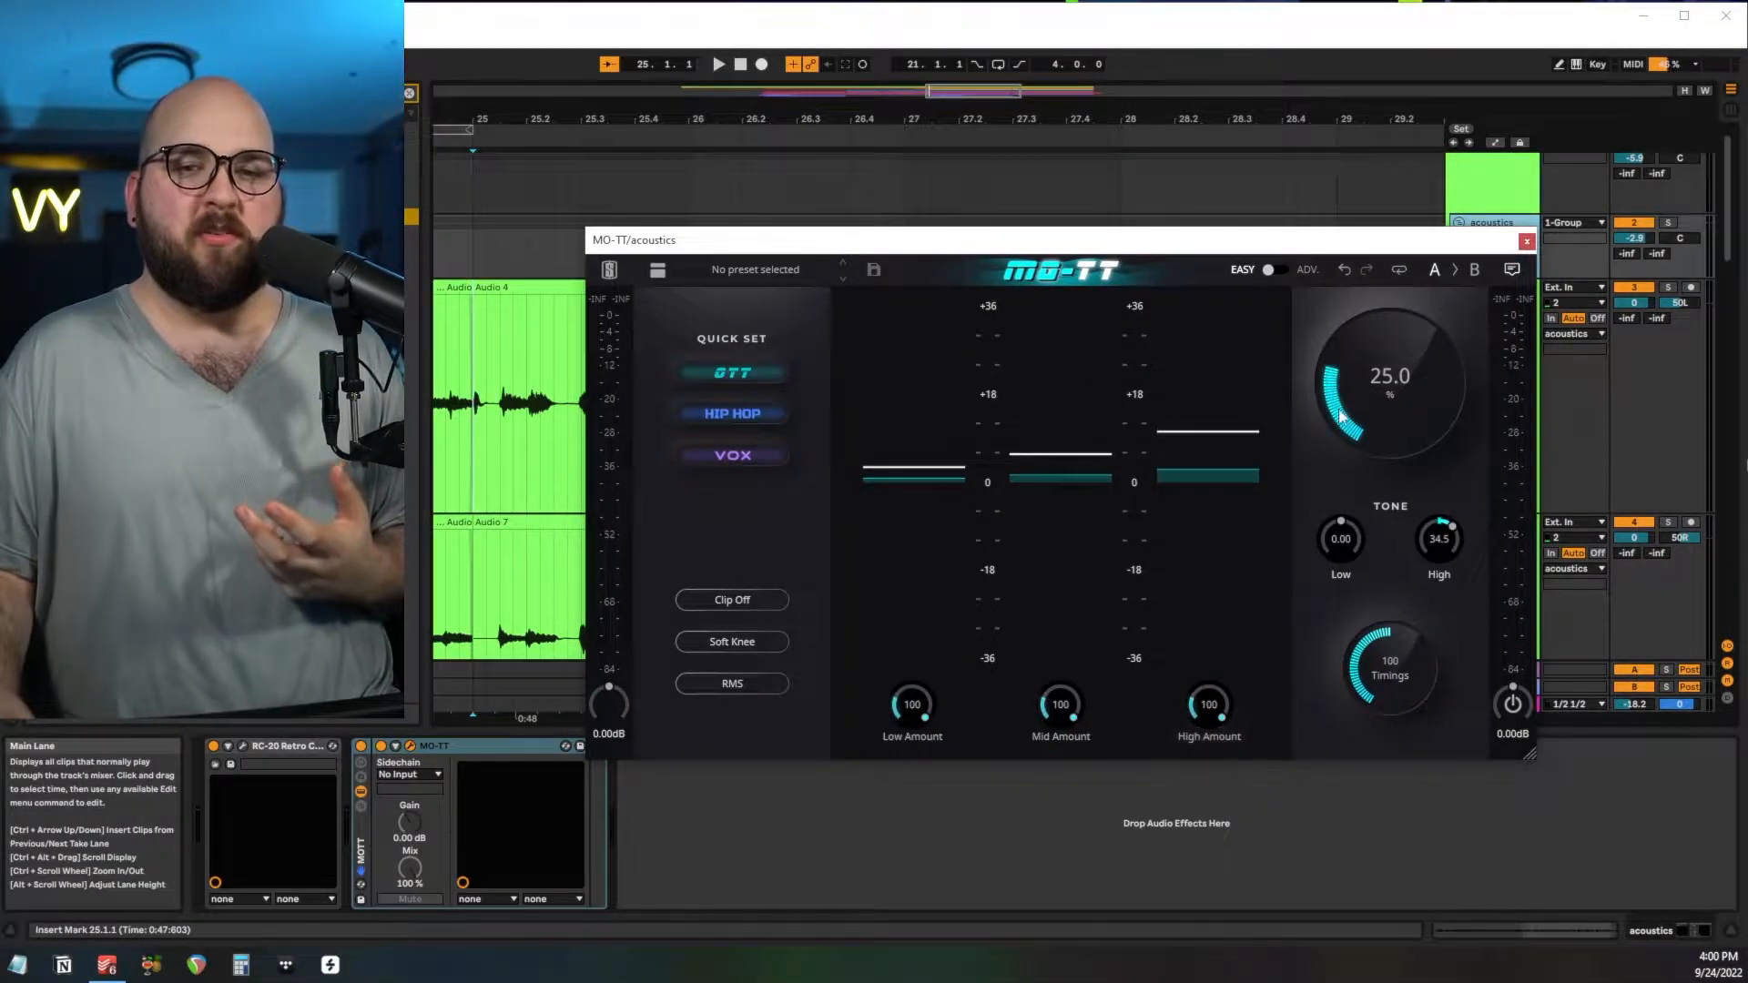
left_click(1525, 242)
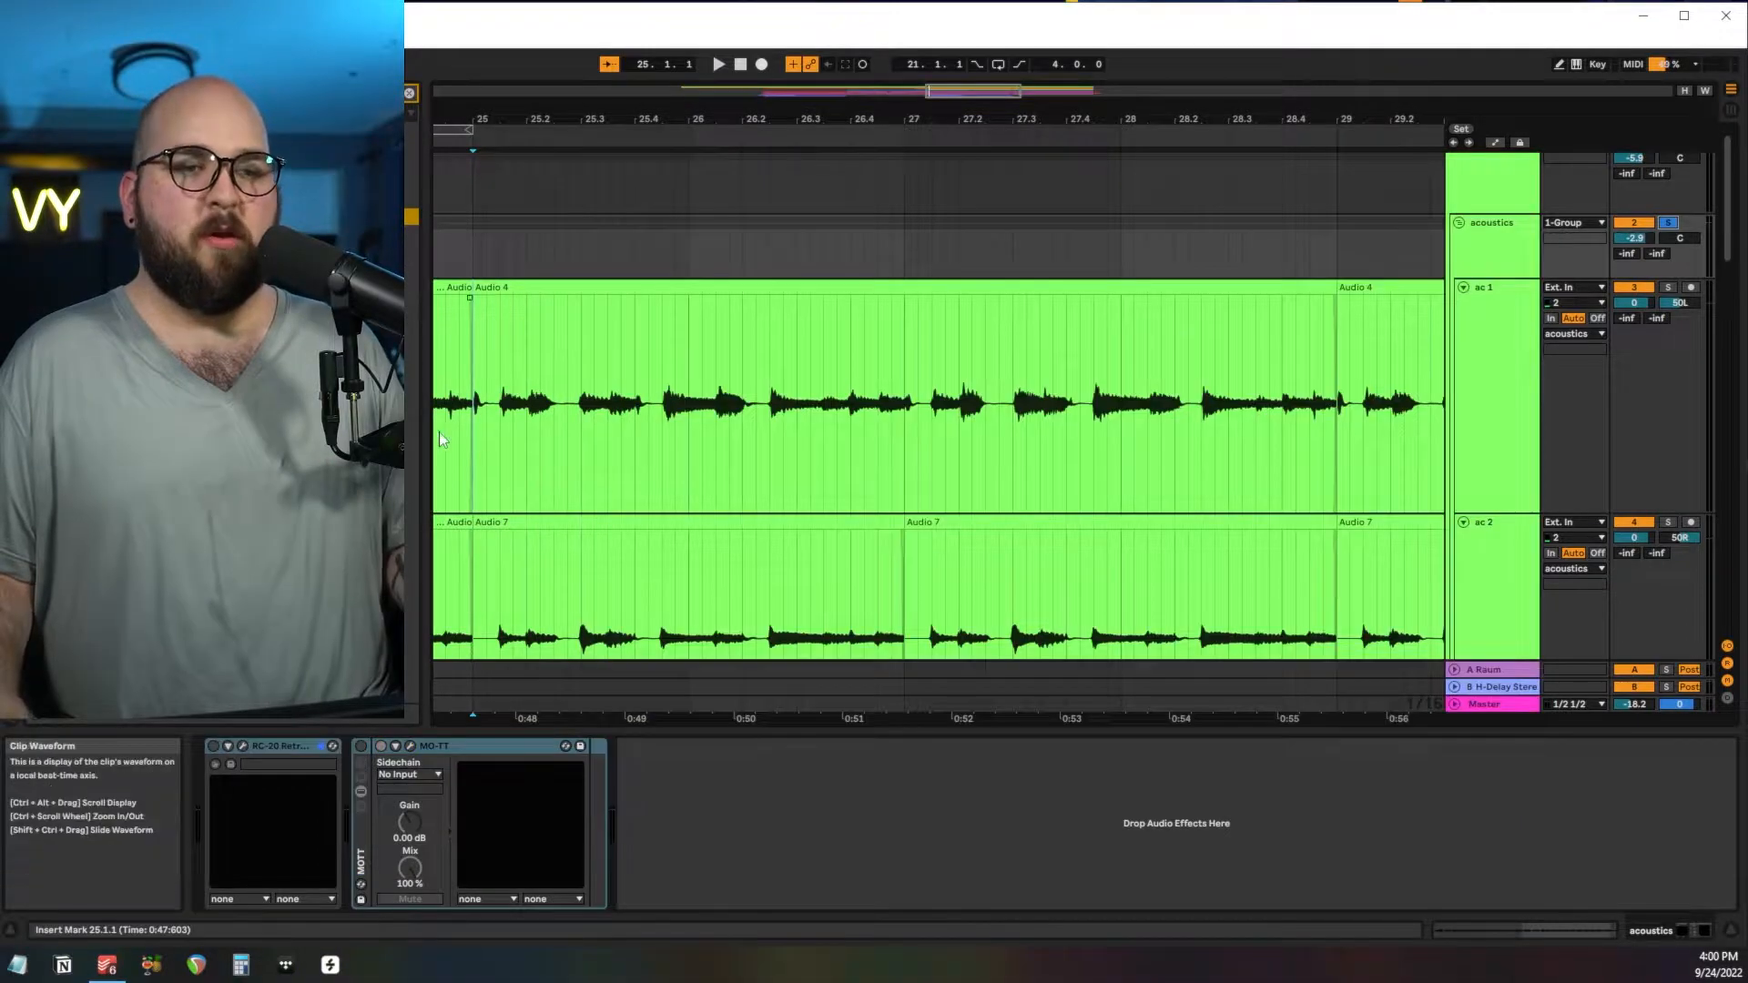
Compare the soloed acoustics group from bar 25 with its effects bypassed and with them active.
left_click(471, 409)
key("space")
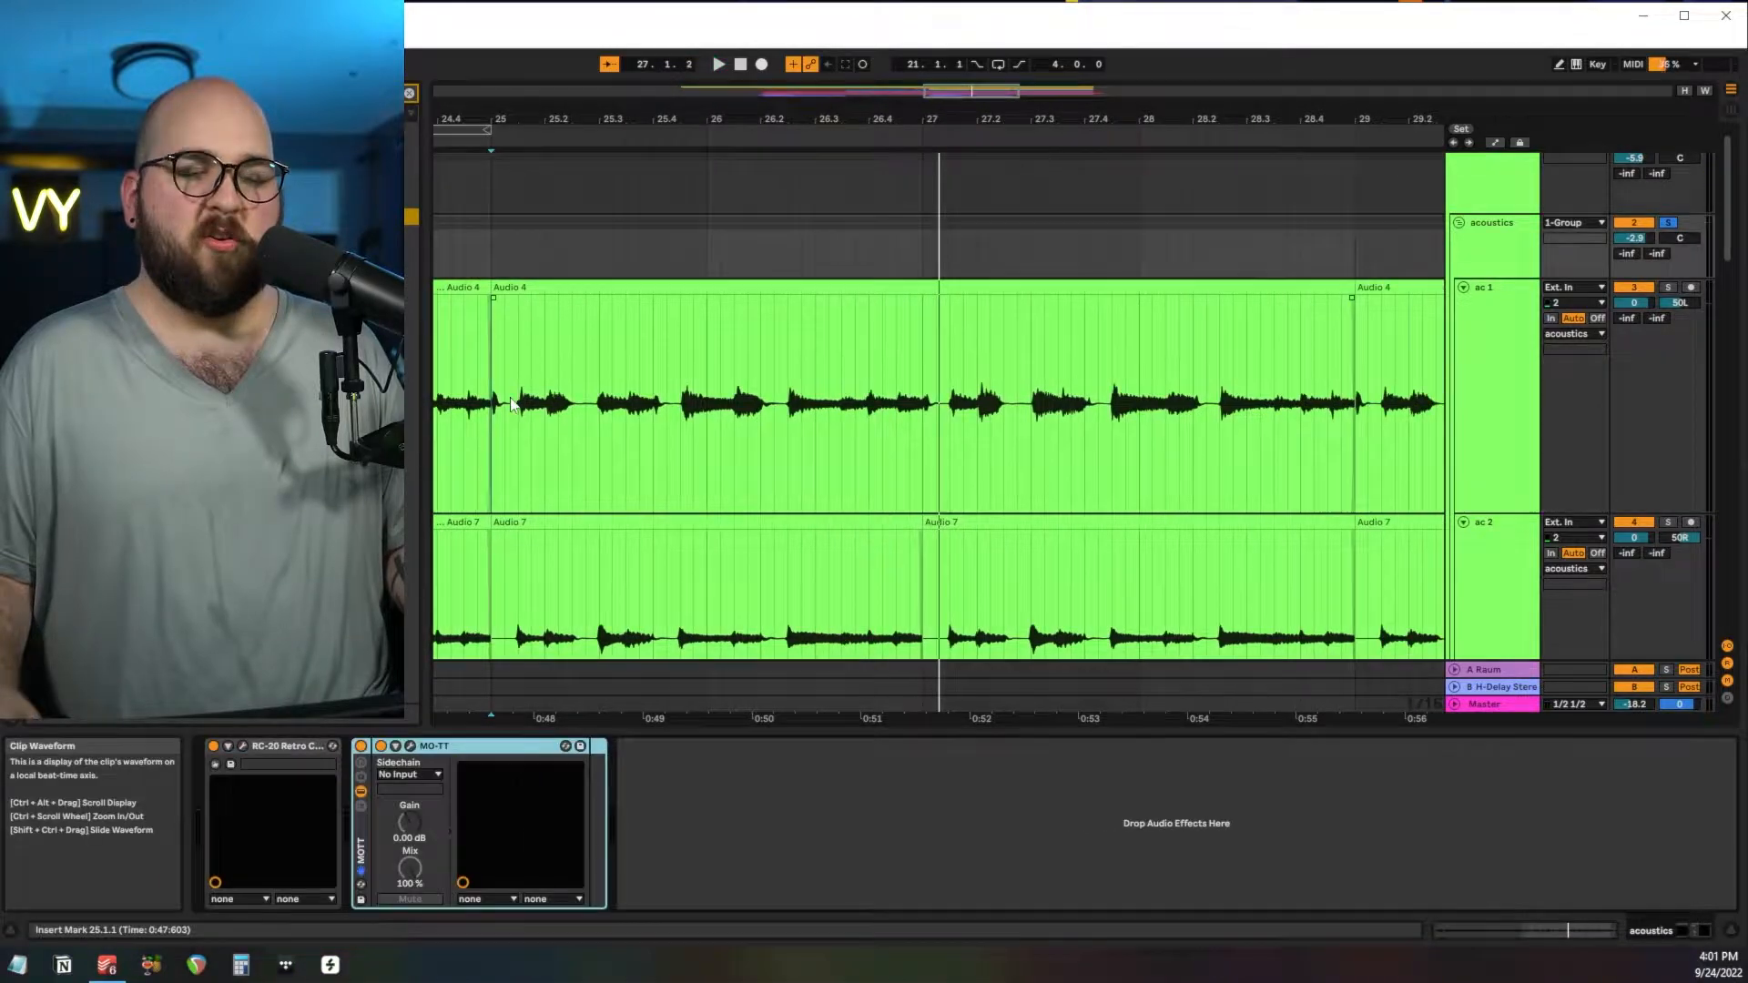
left_click(503, 402)
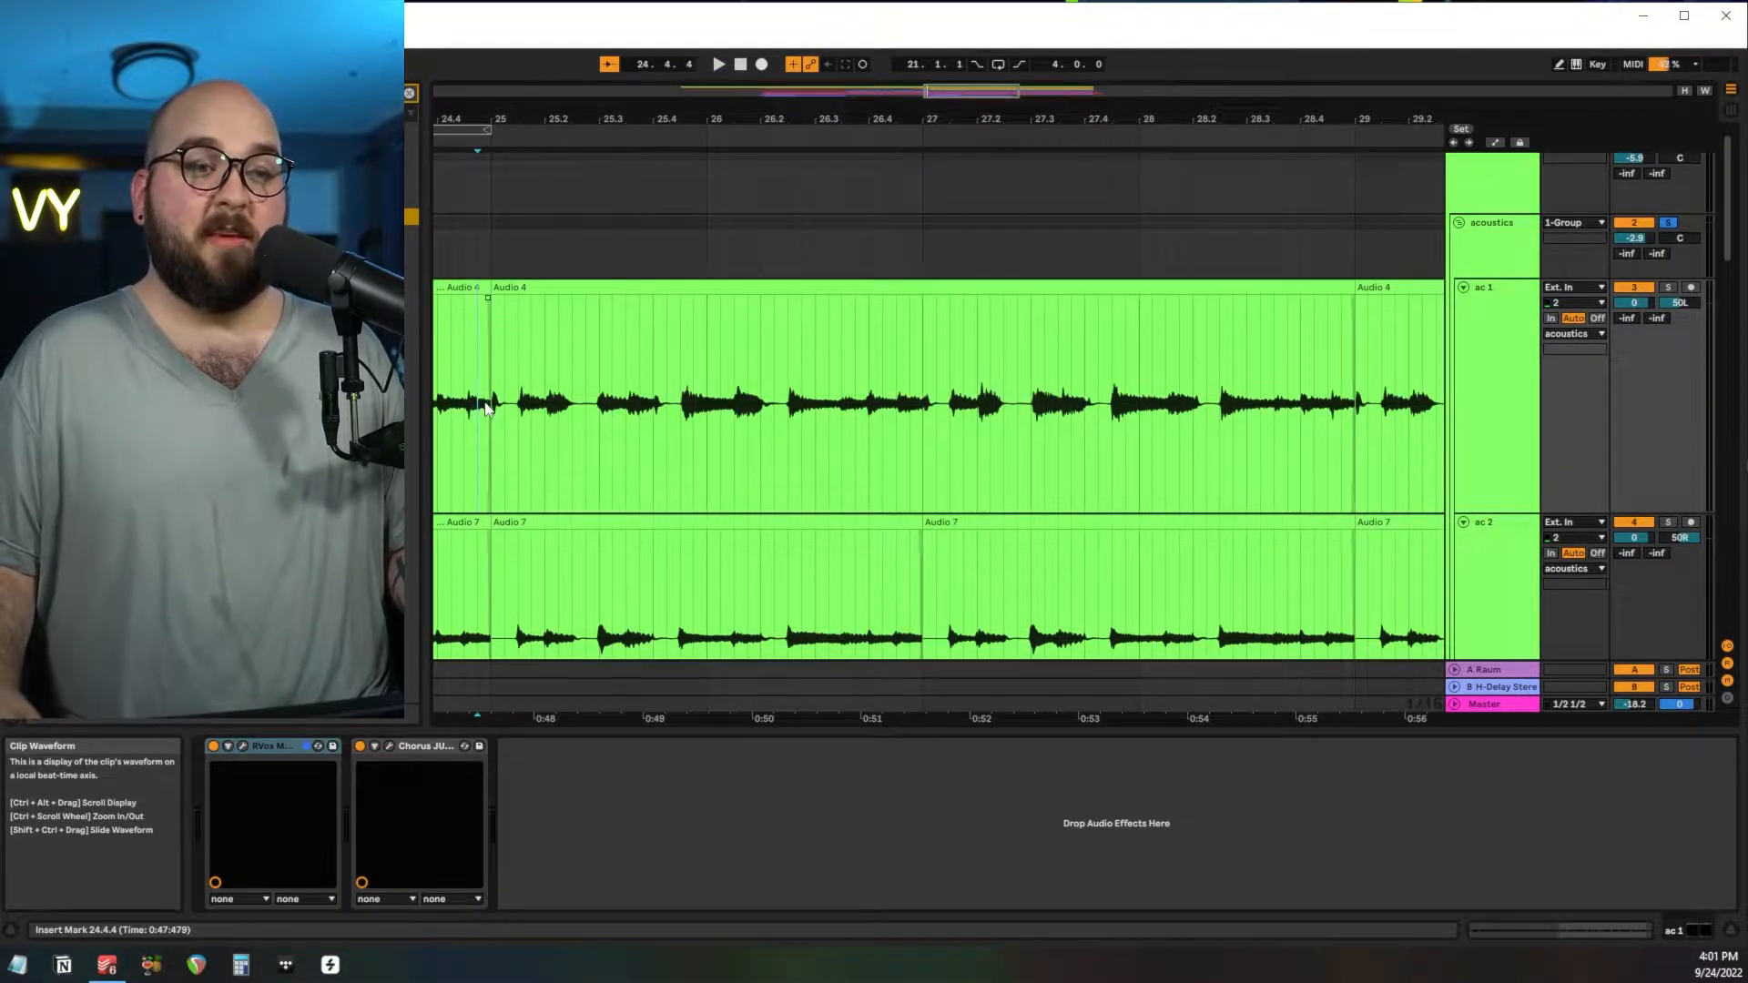
left_click(489, 401)
key("space")
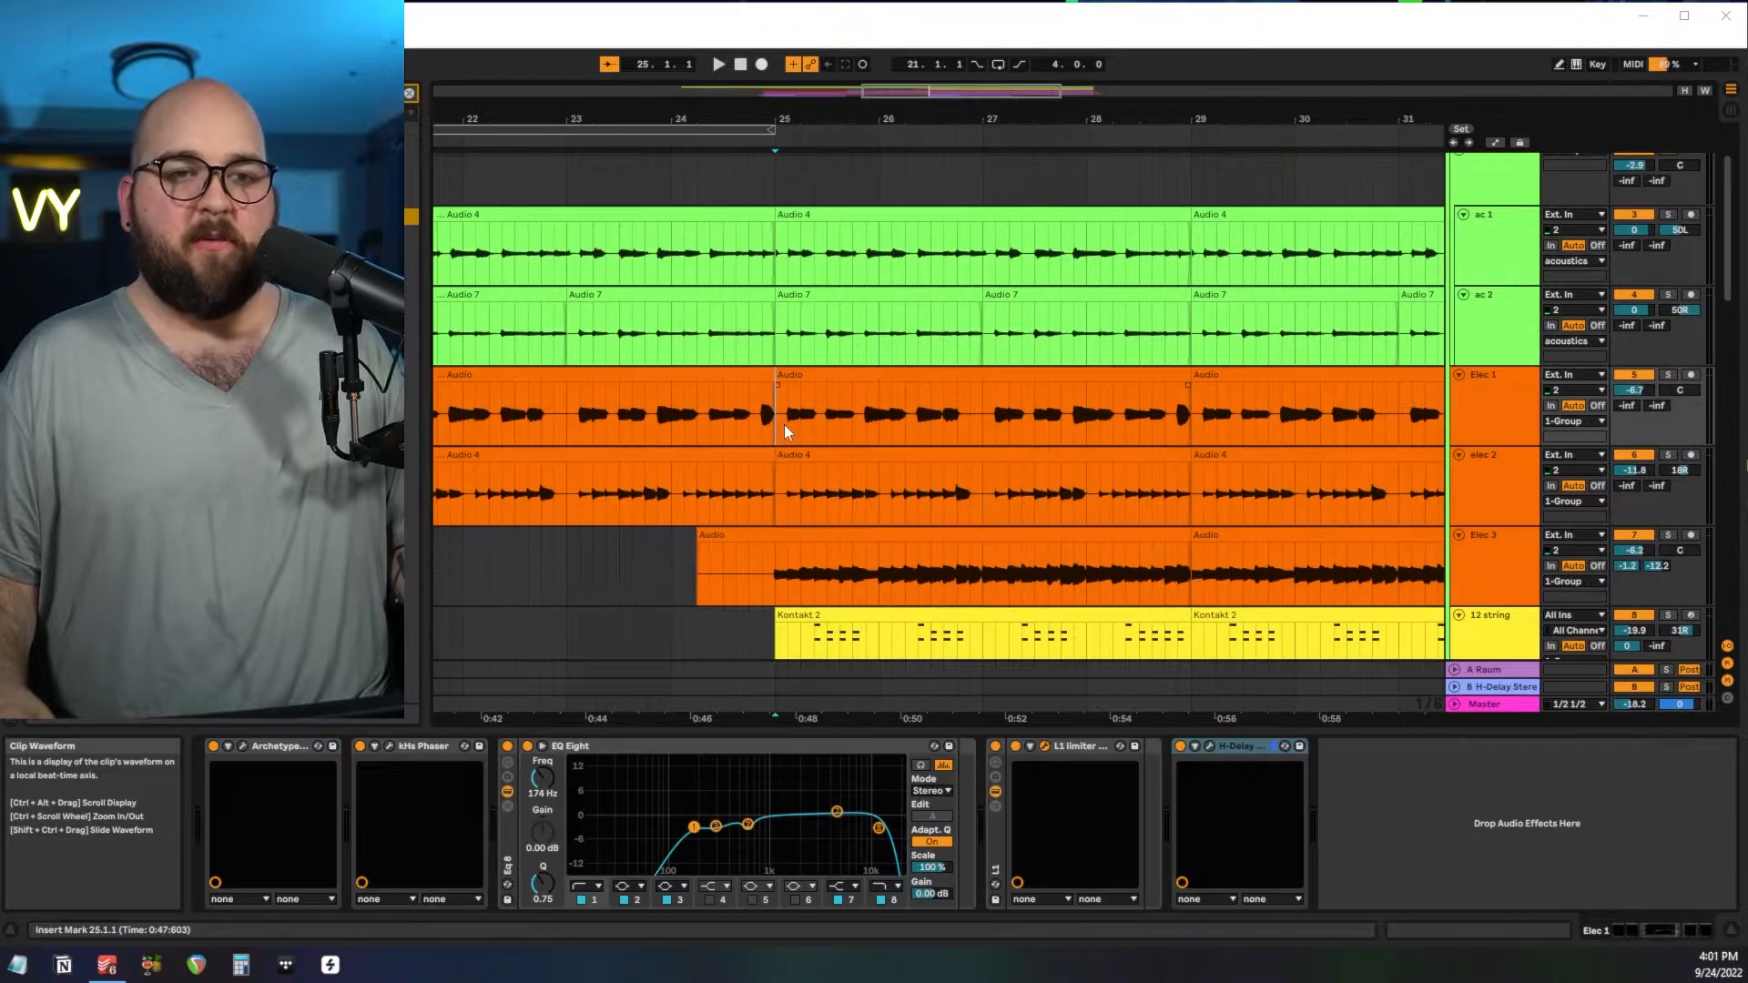
Select the Elec 1 clip from bar 25 to bar 29, enlarge it, and play the track in solo.
left_click_drag(785, 424, 1127, 417)
left_click_drag(1199, 419, 1193, 419)
key("z")
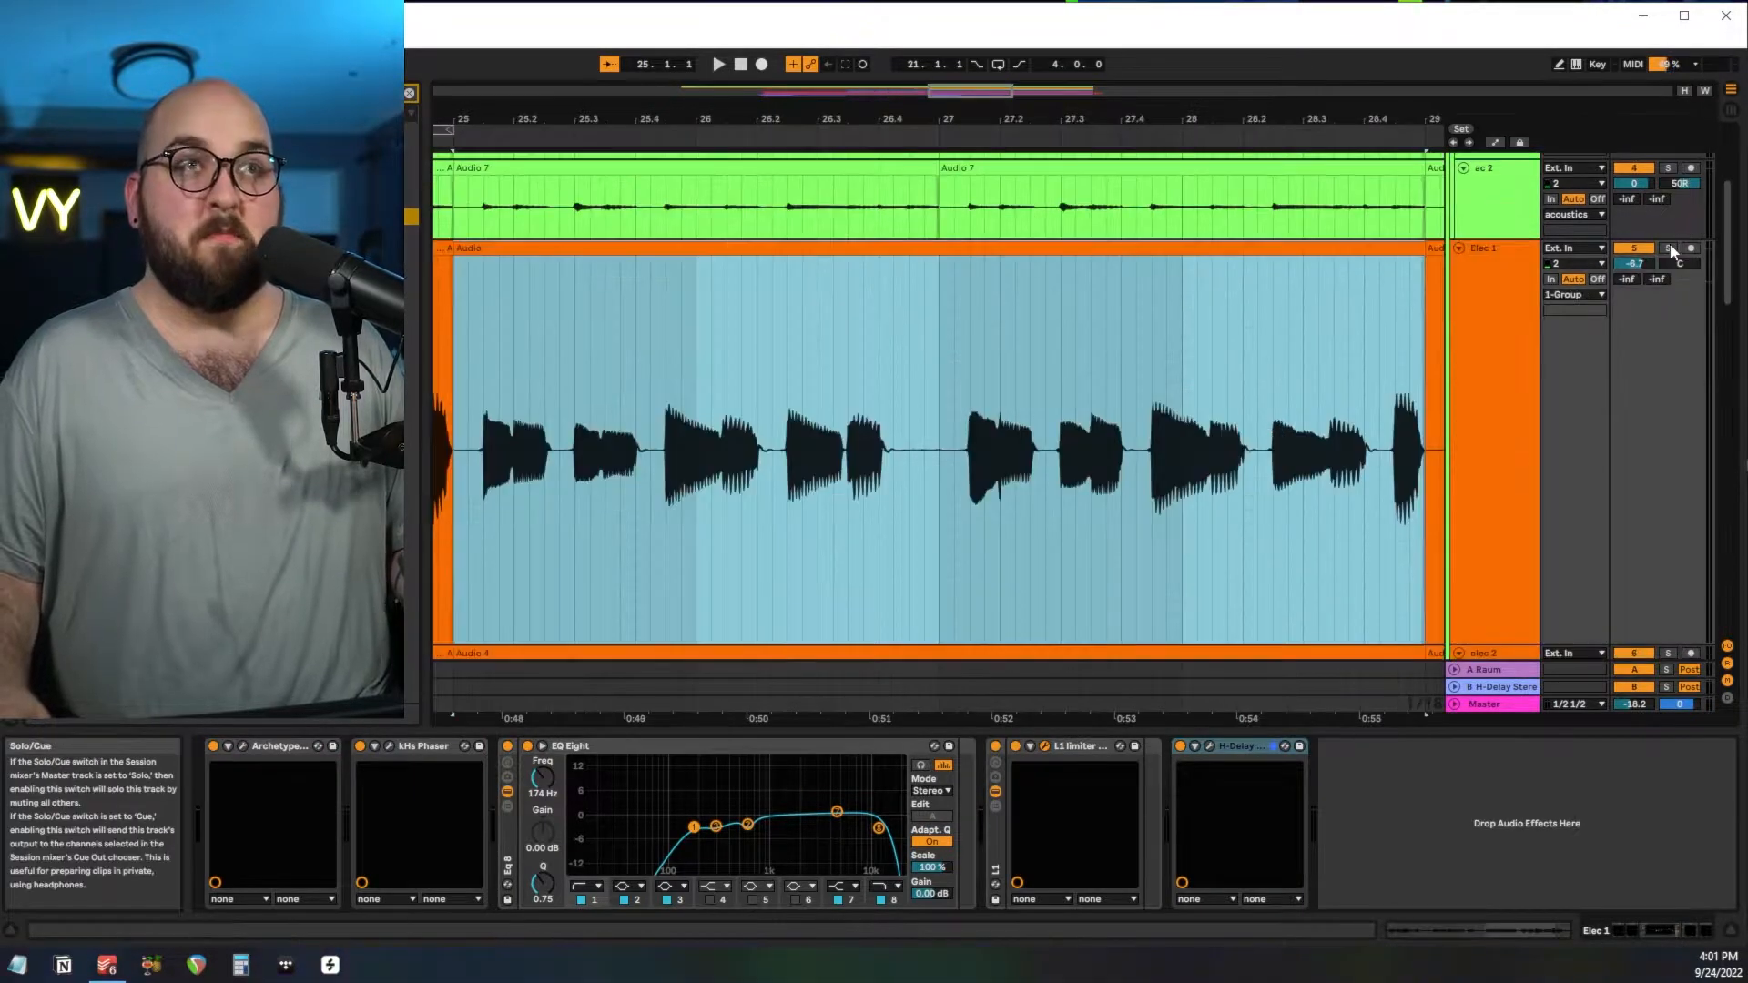
left_click(1669, 250)
key("space")
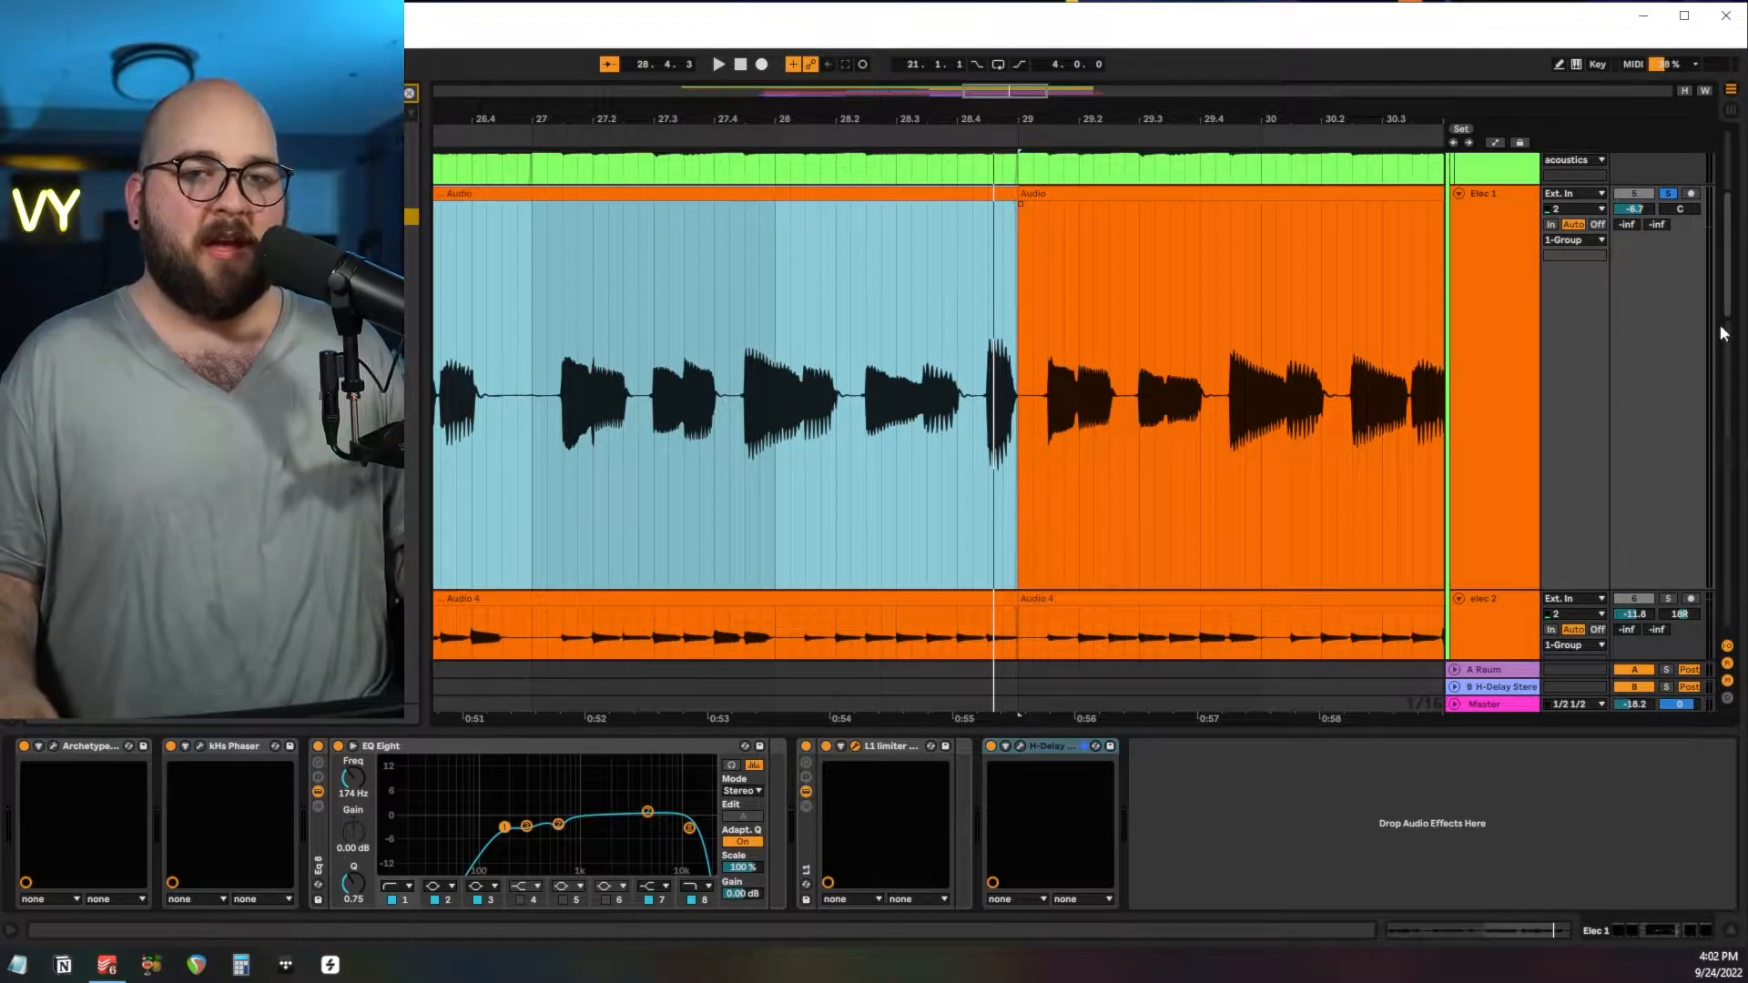
Play Elec 1 together with the soloed ac 1 and ac 2 tracks from bar 25.
left_click(1478, 357)
scroll(1478, 357, "up", 5)
left_click(1509, 251, "shift")
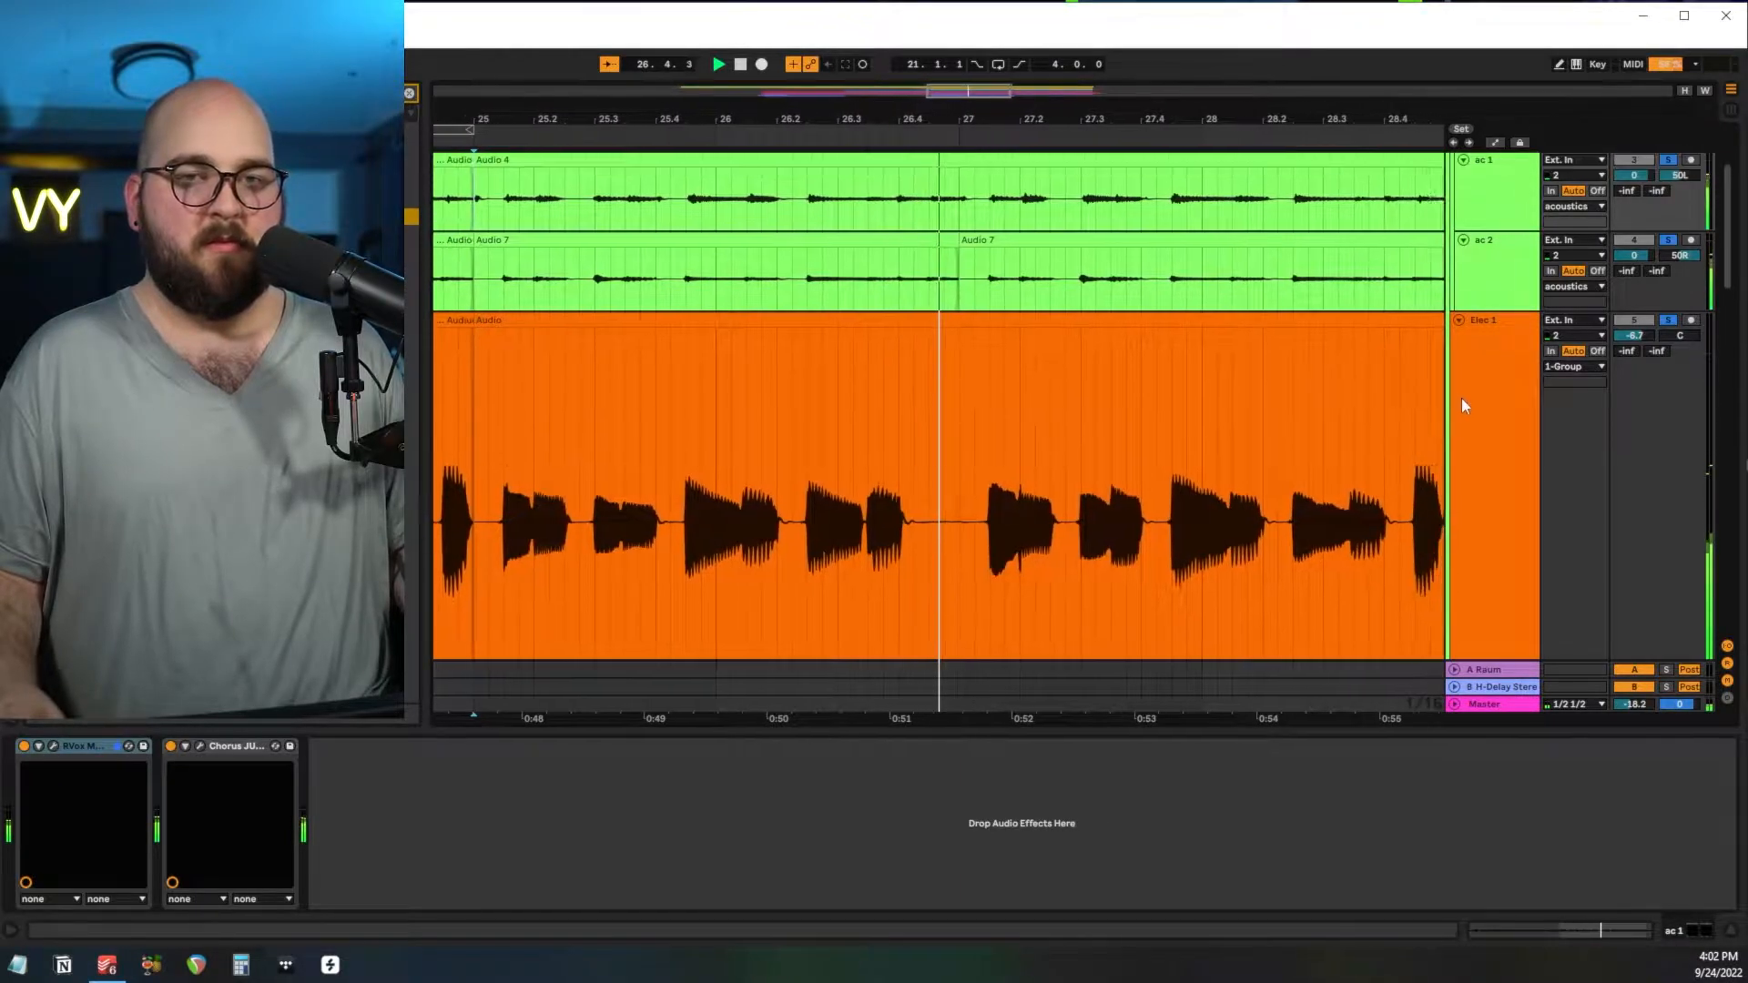
Highlight the Elec 1 passage from 27.1.1 to 27.3.3 and place the insert marker at 27.1.1.
scroll(1462, 402, "up", 1)
left_click_drag(902, 352, 1043, 369)
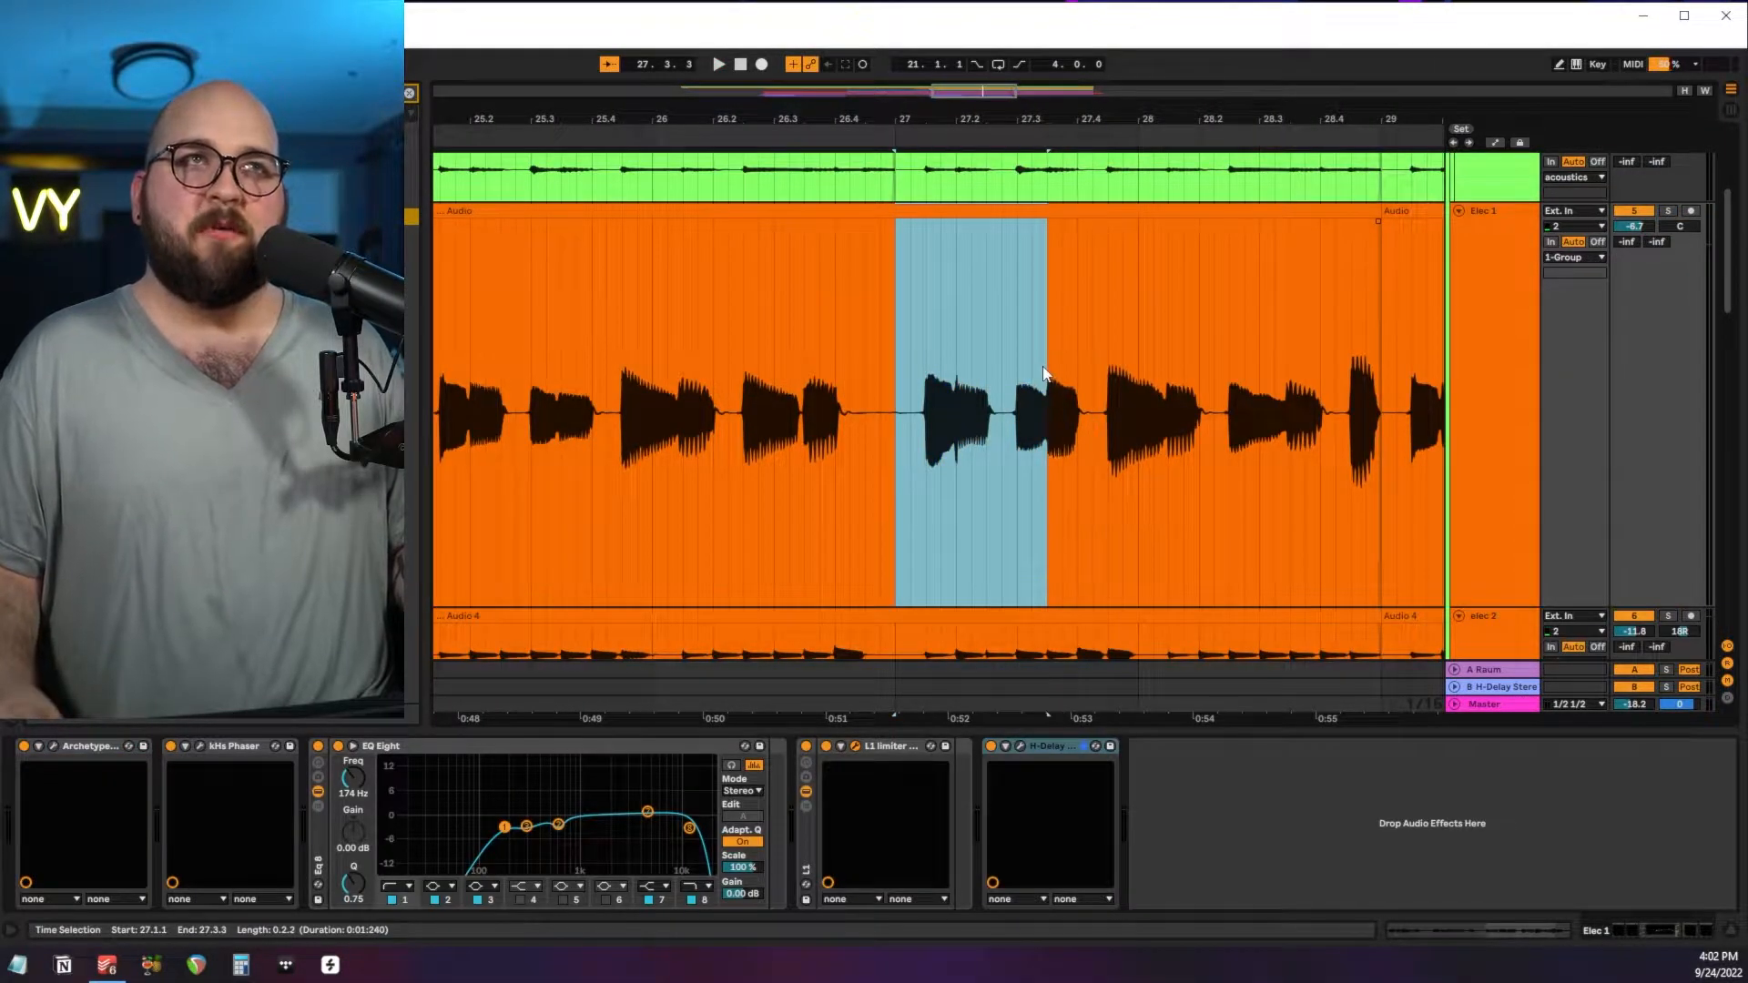
left_click(1485, 354)
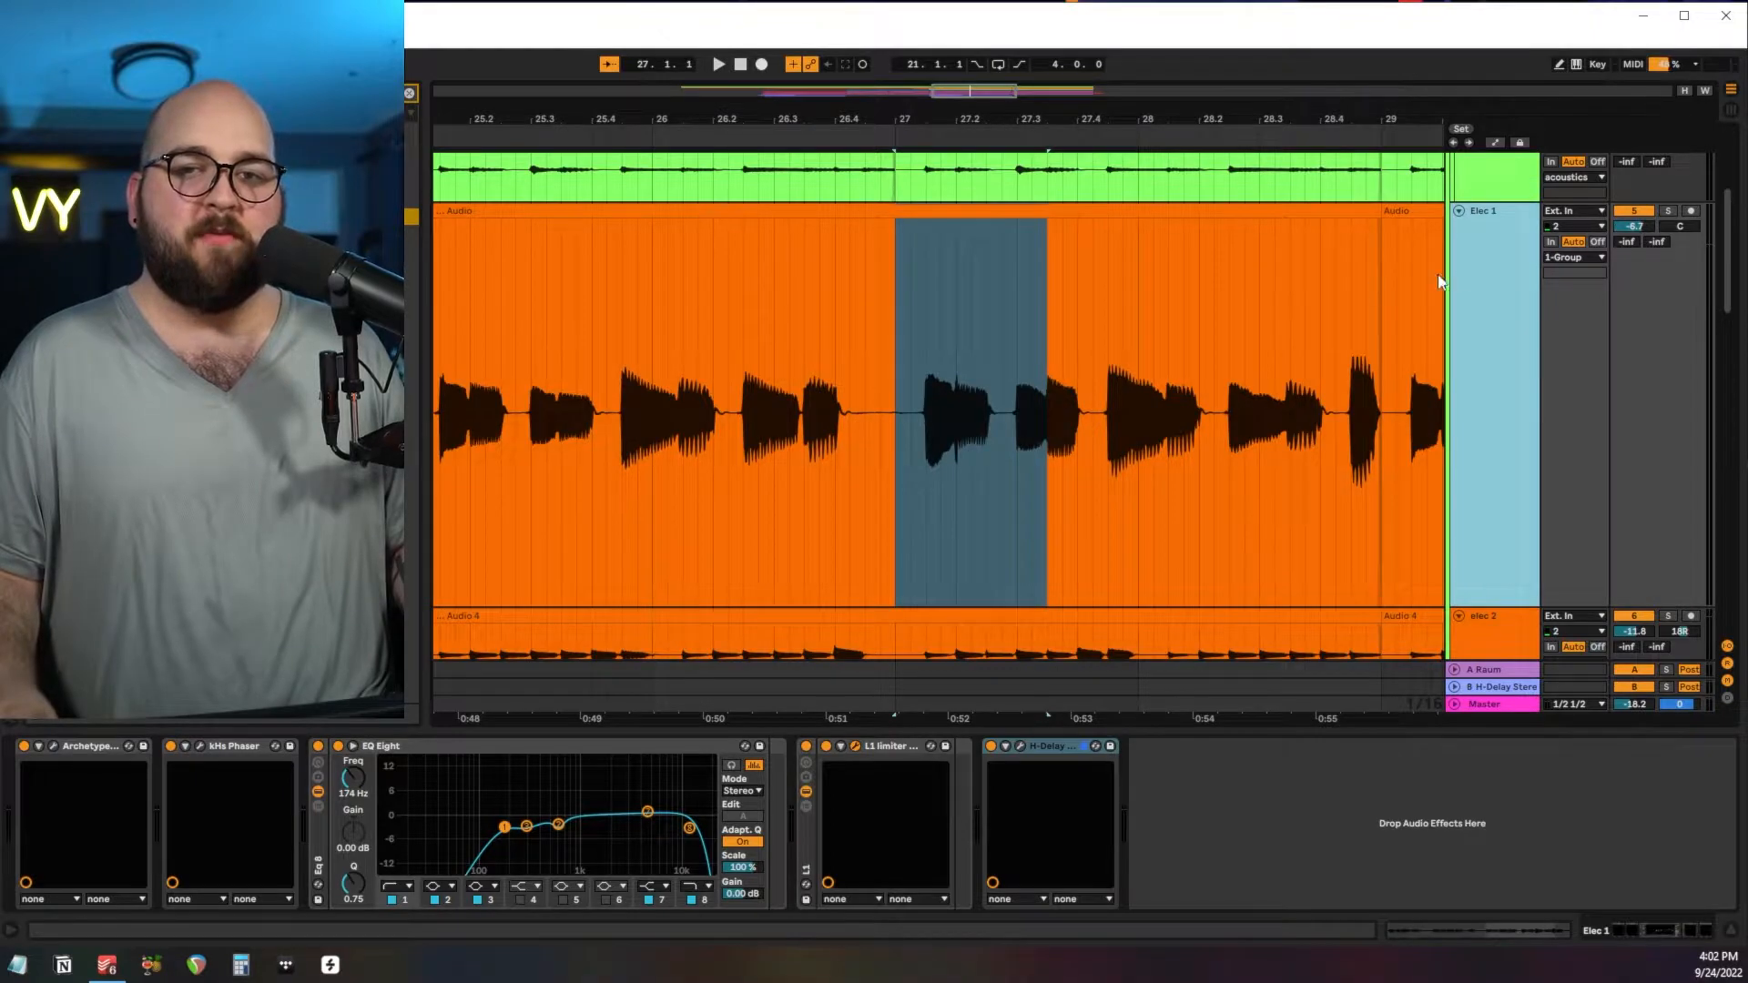
left_click(901, 330)
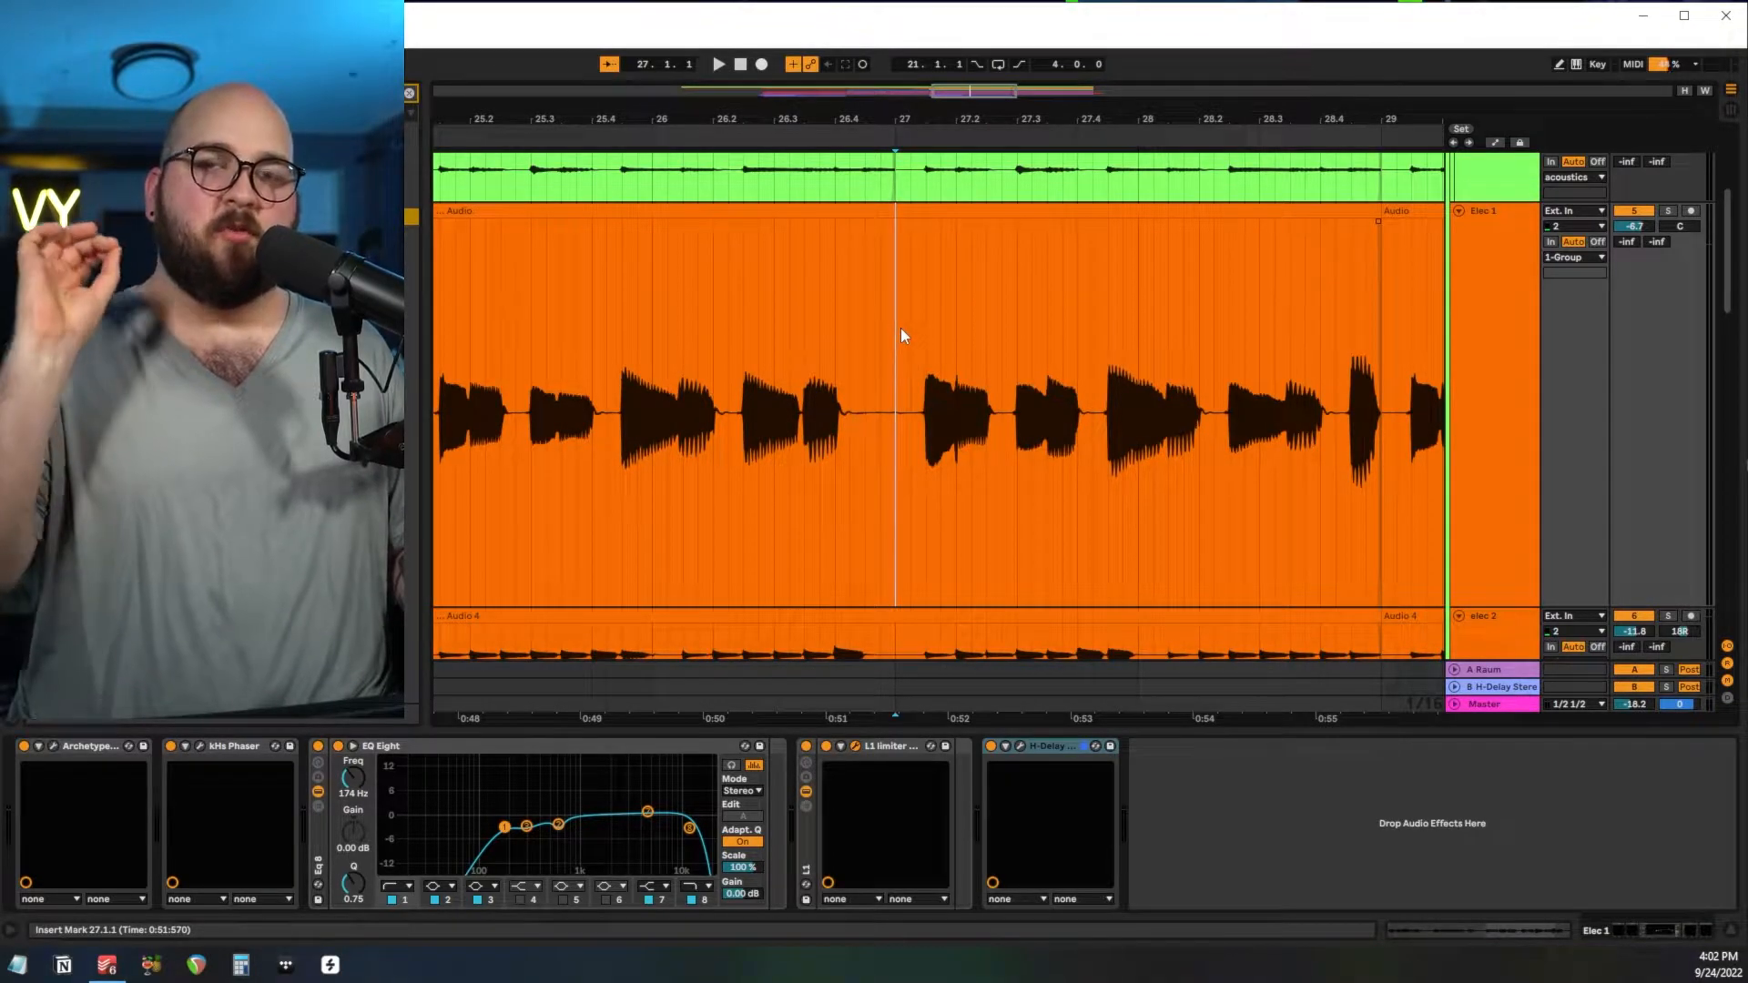
Review the amp and the delay and reverb pedals of the Archetype Cory Wong plug-in on Elec 1.
left_click(1478, 305)
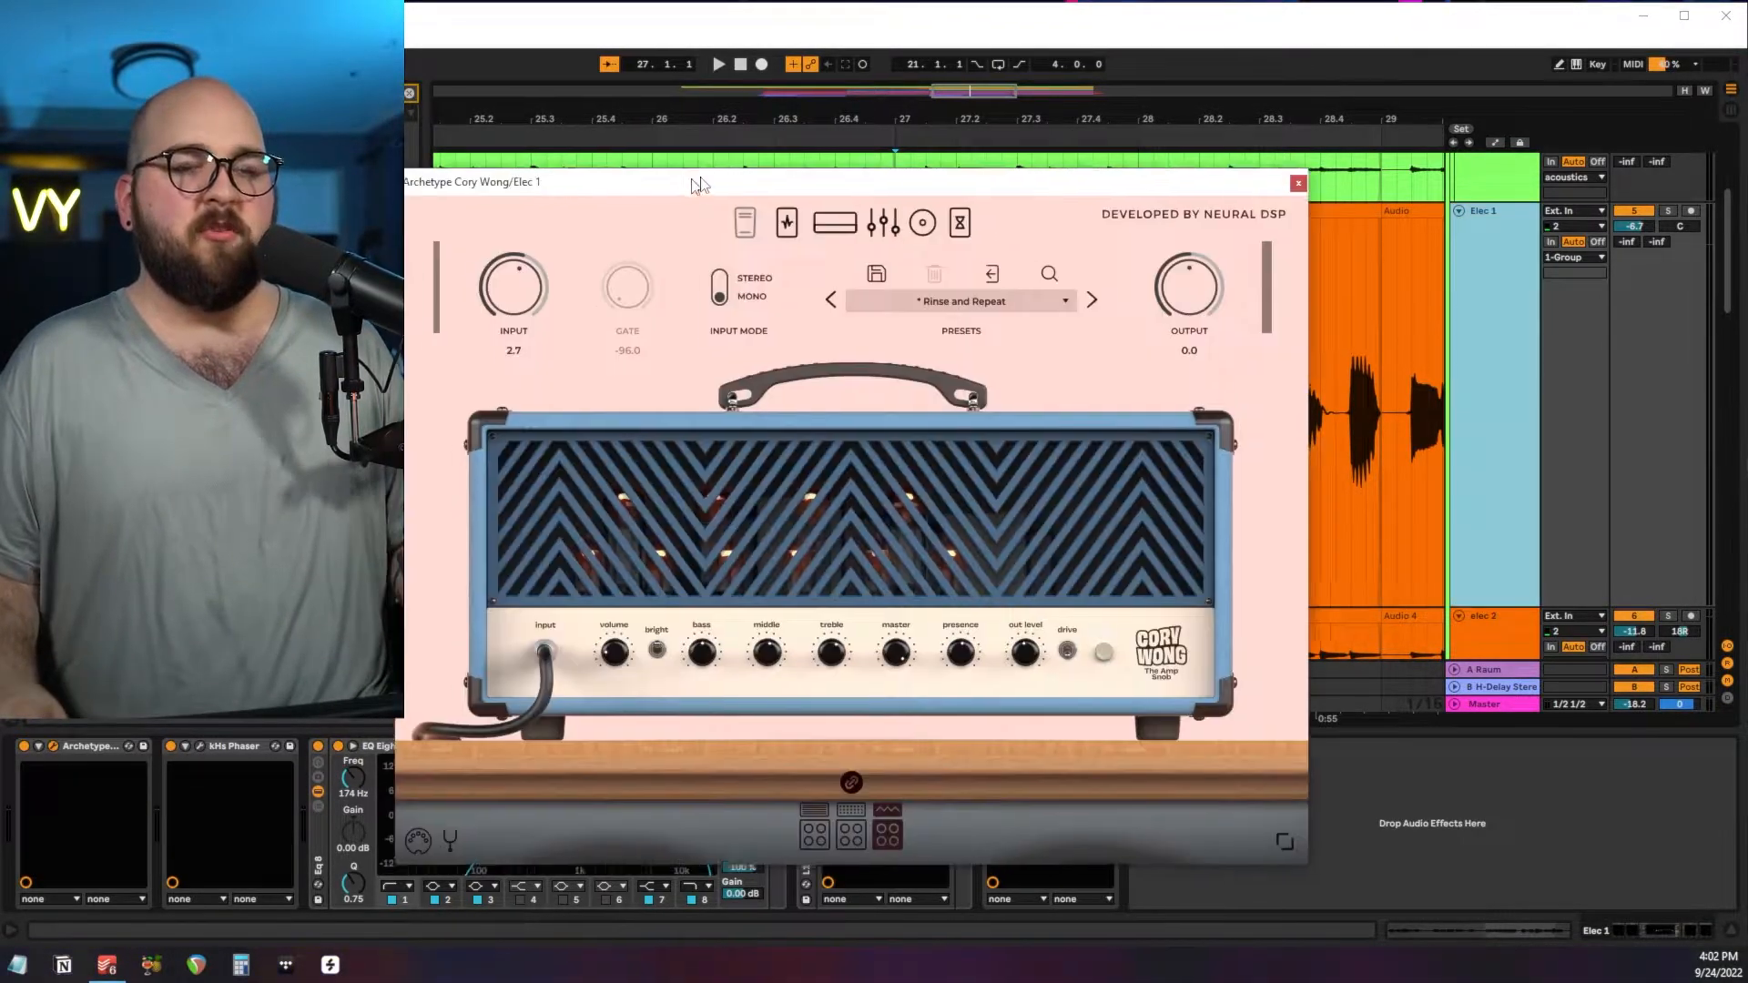
left_click_drag(697, 179, 818, 148)
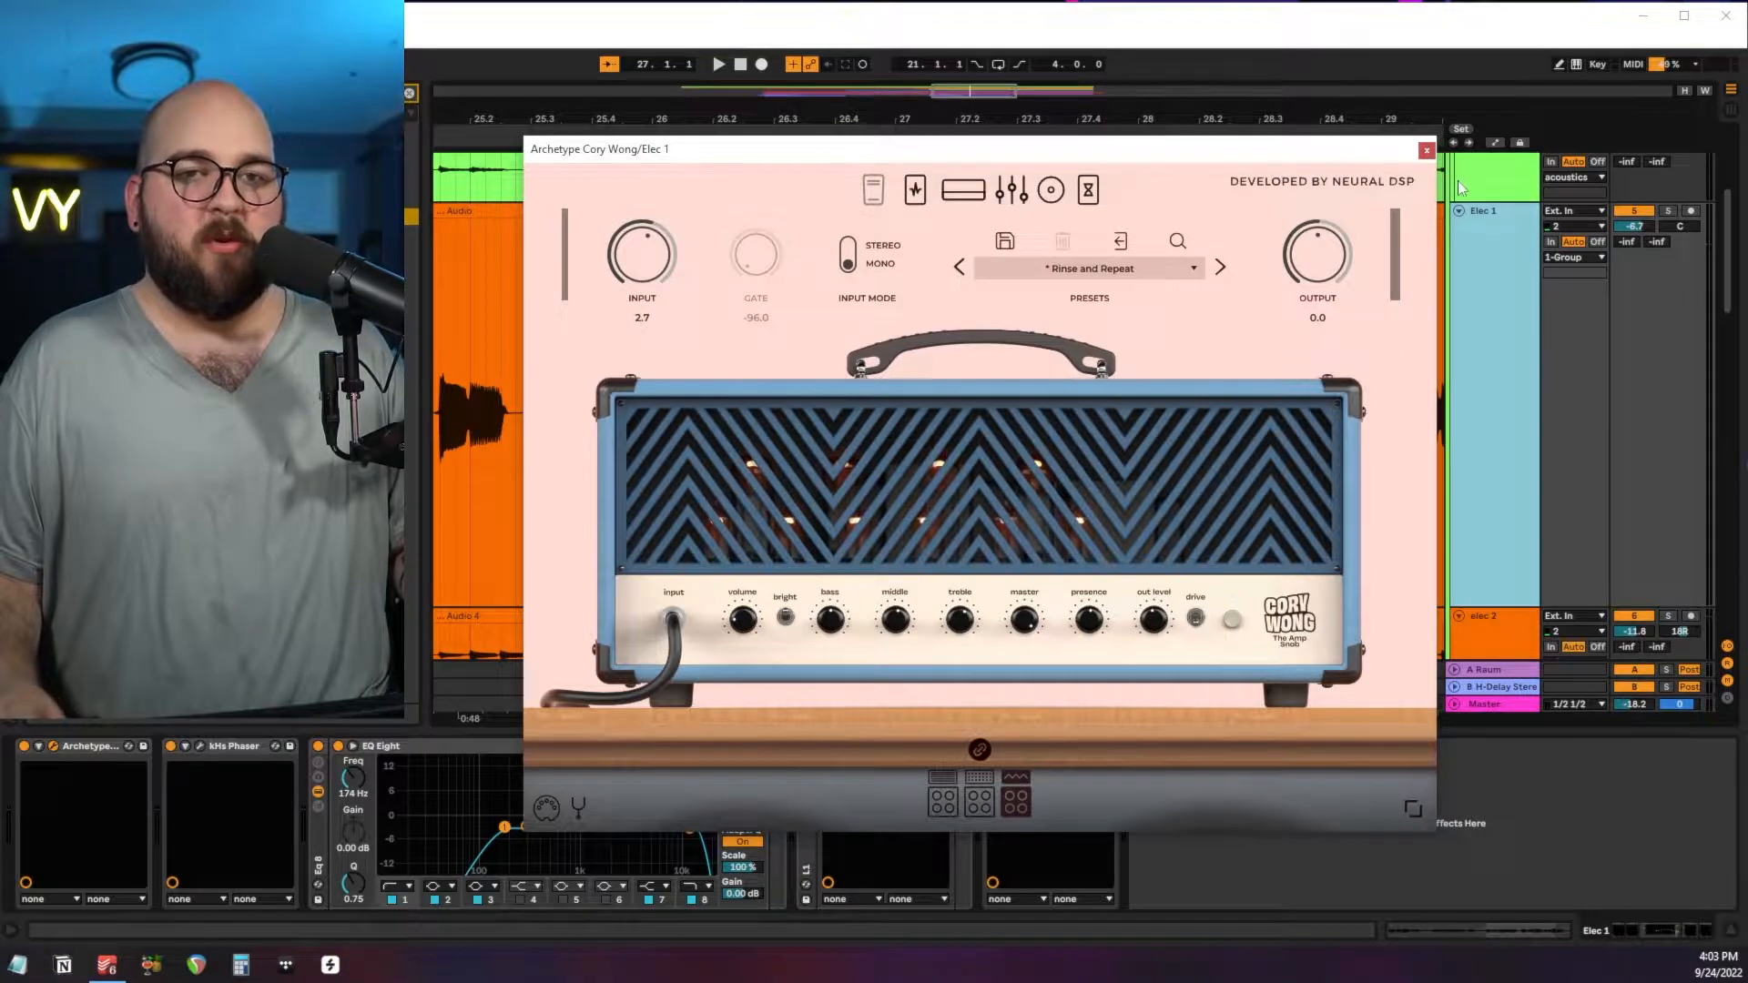
left_click(1088, 191)
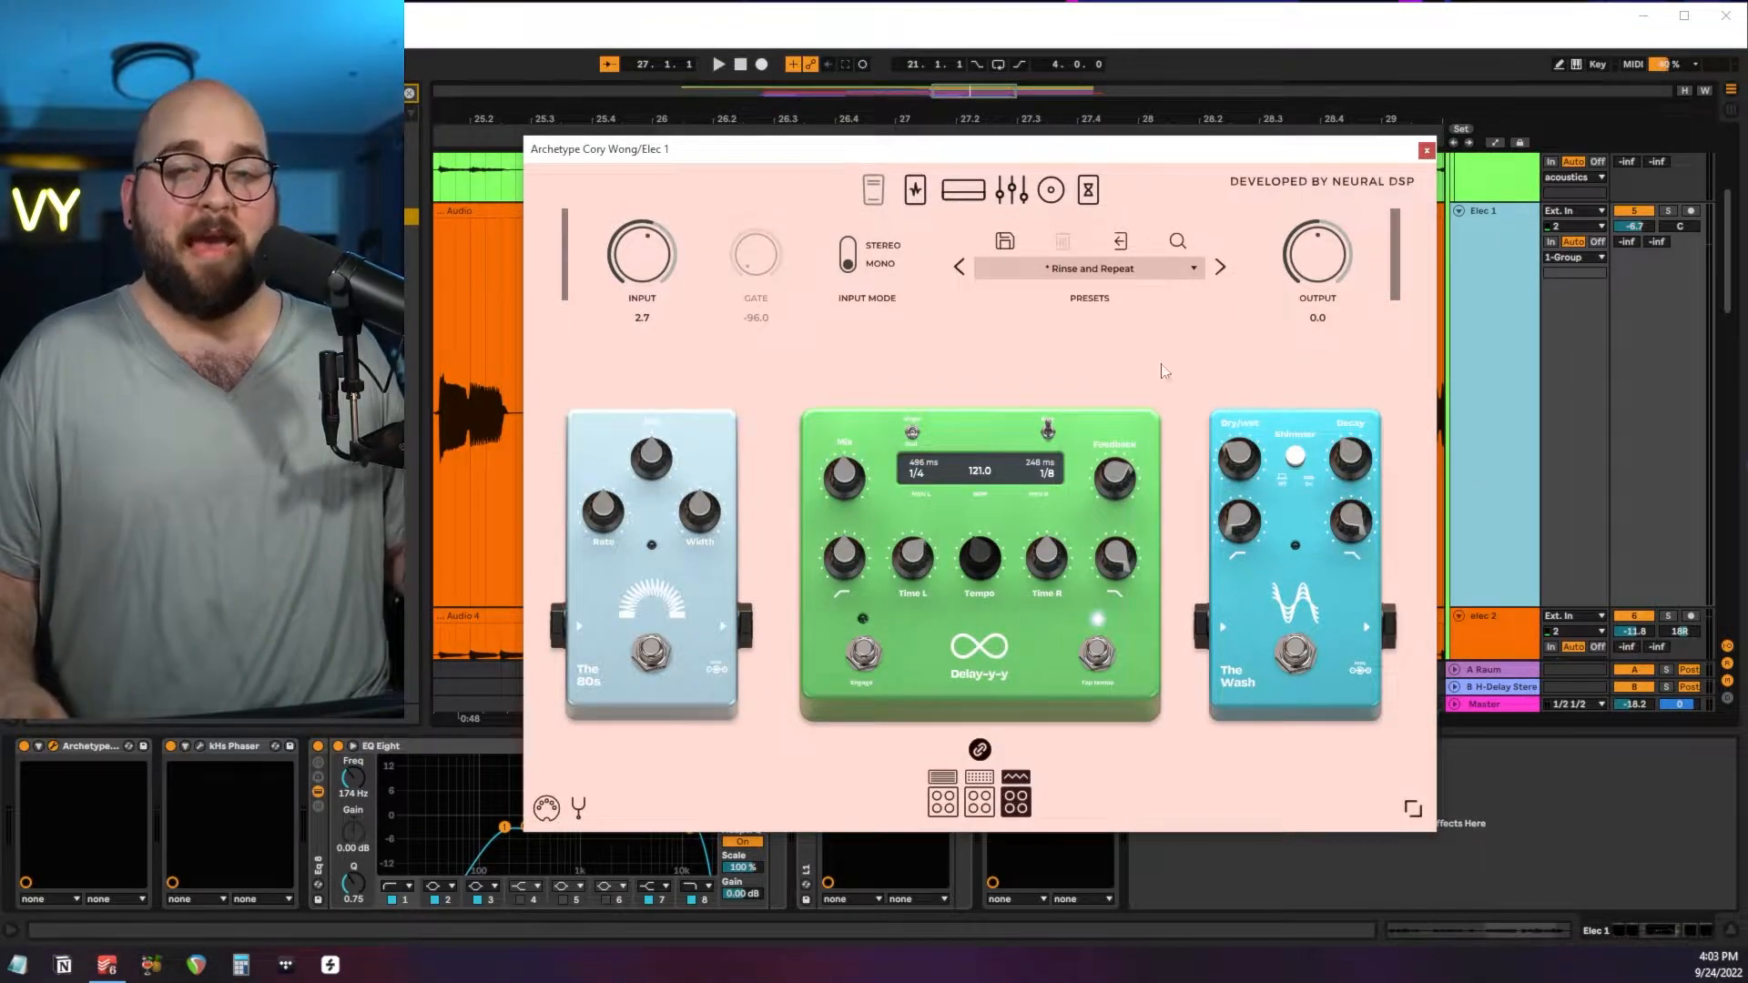
left_click(1425, 149)
Review the kHs Phaser settings on Elec 1 and examine the enlarged EQ Eight curve.
left_click_drag(935, 334, 965, 339)
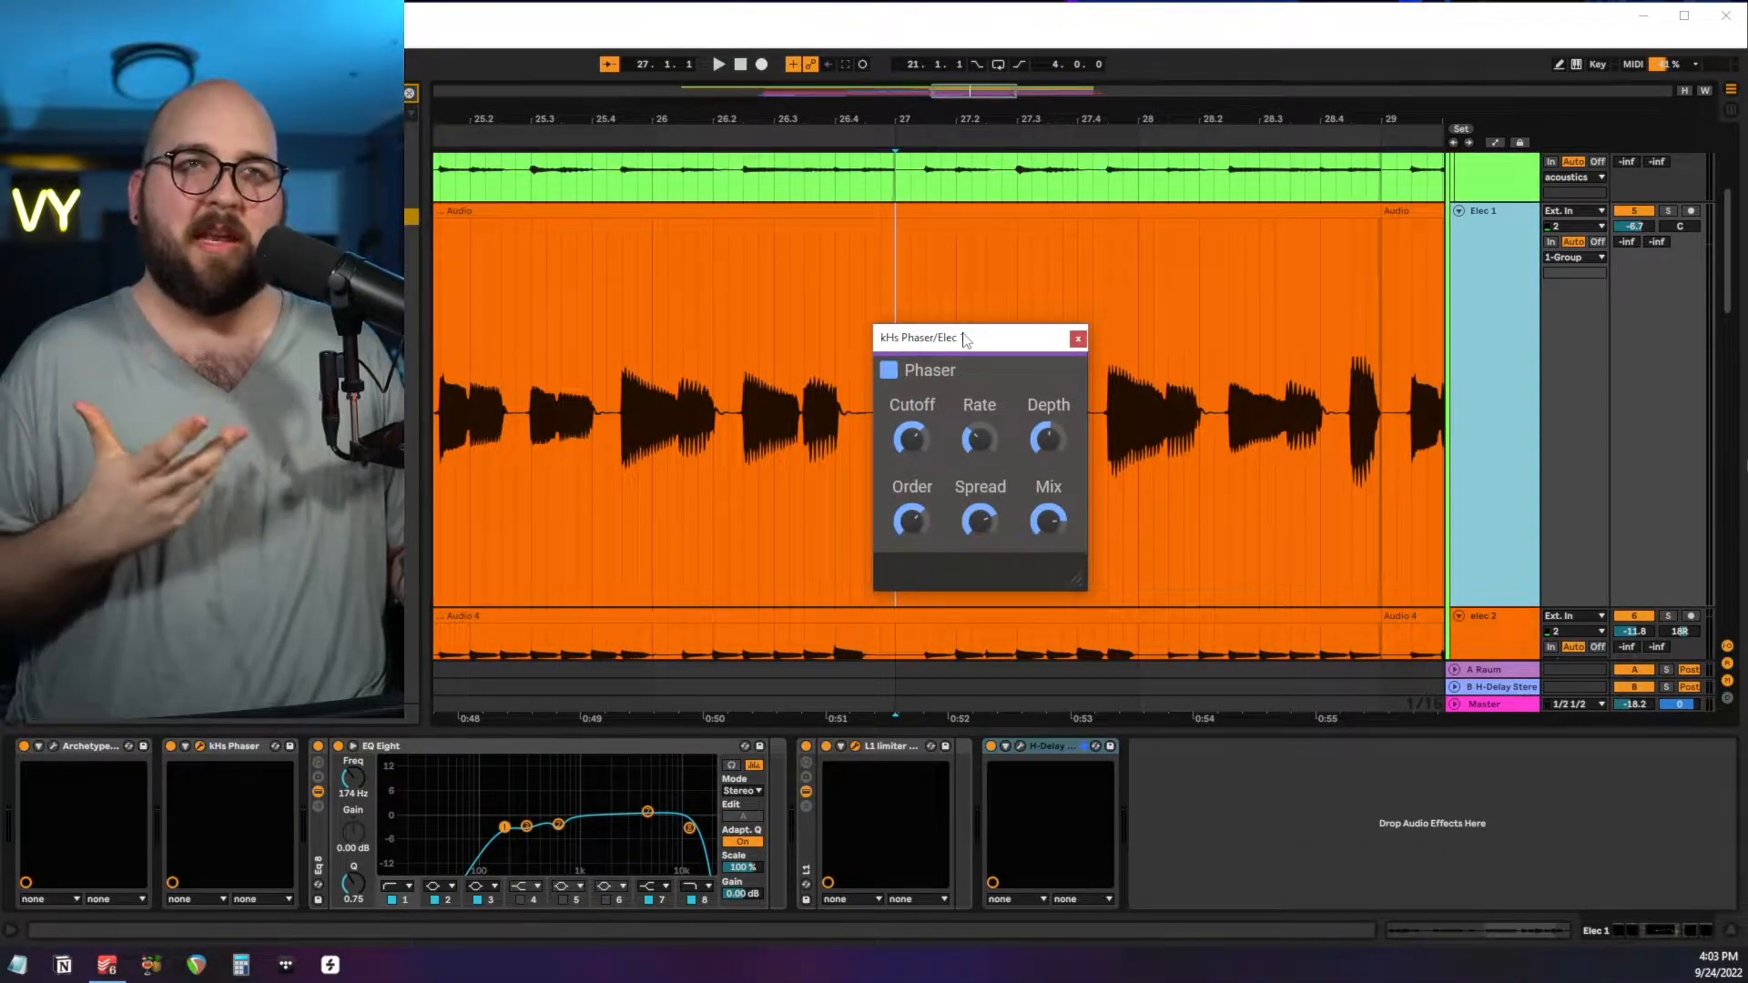
left_click_drag(965, 339, 995, 315)
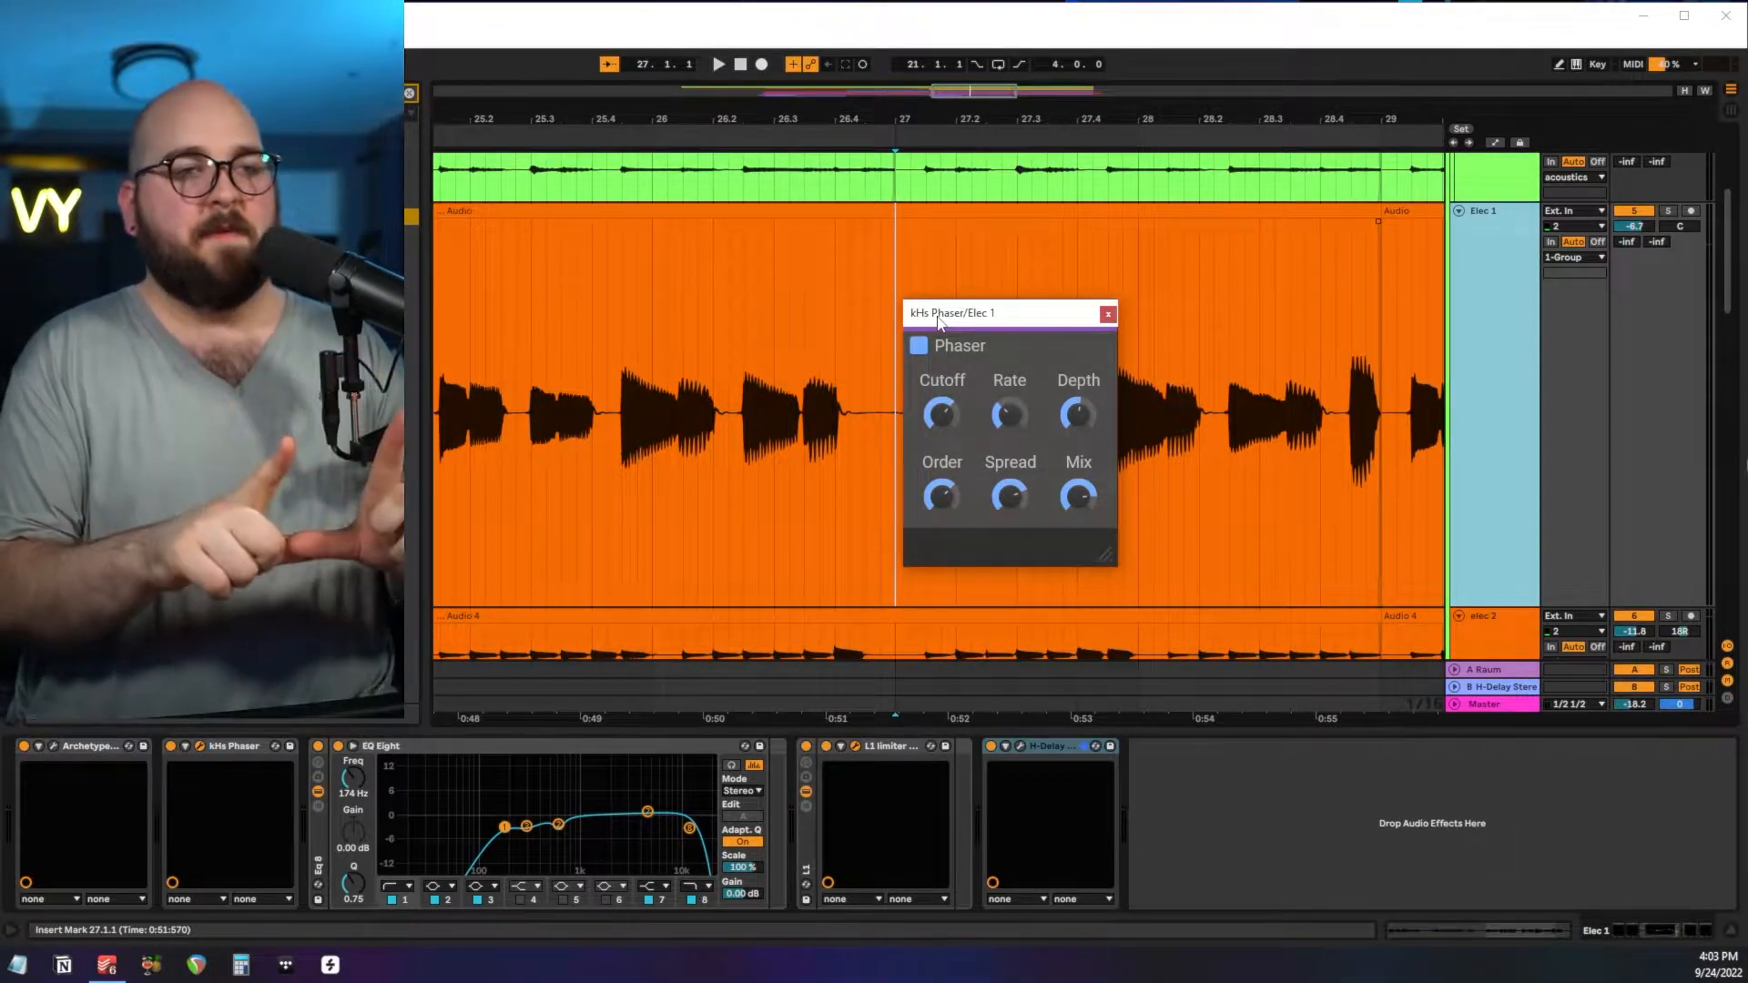
left_click_drag(939, 321, 1046, 299)
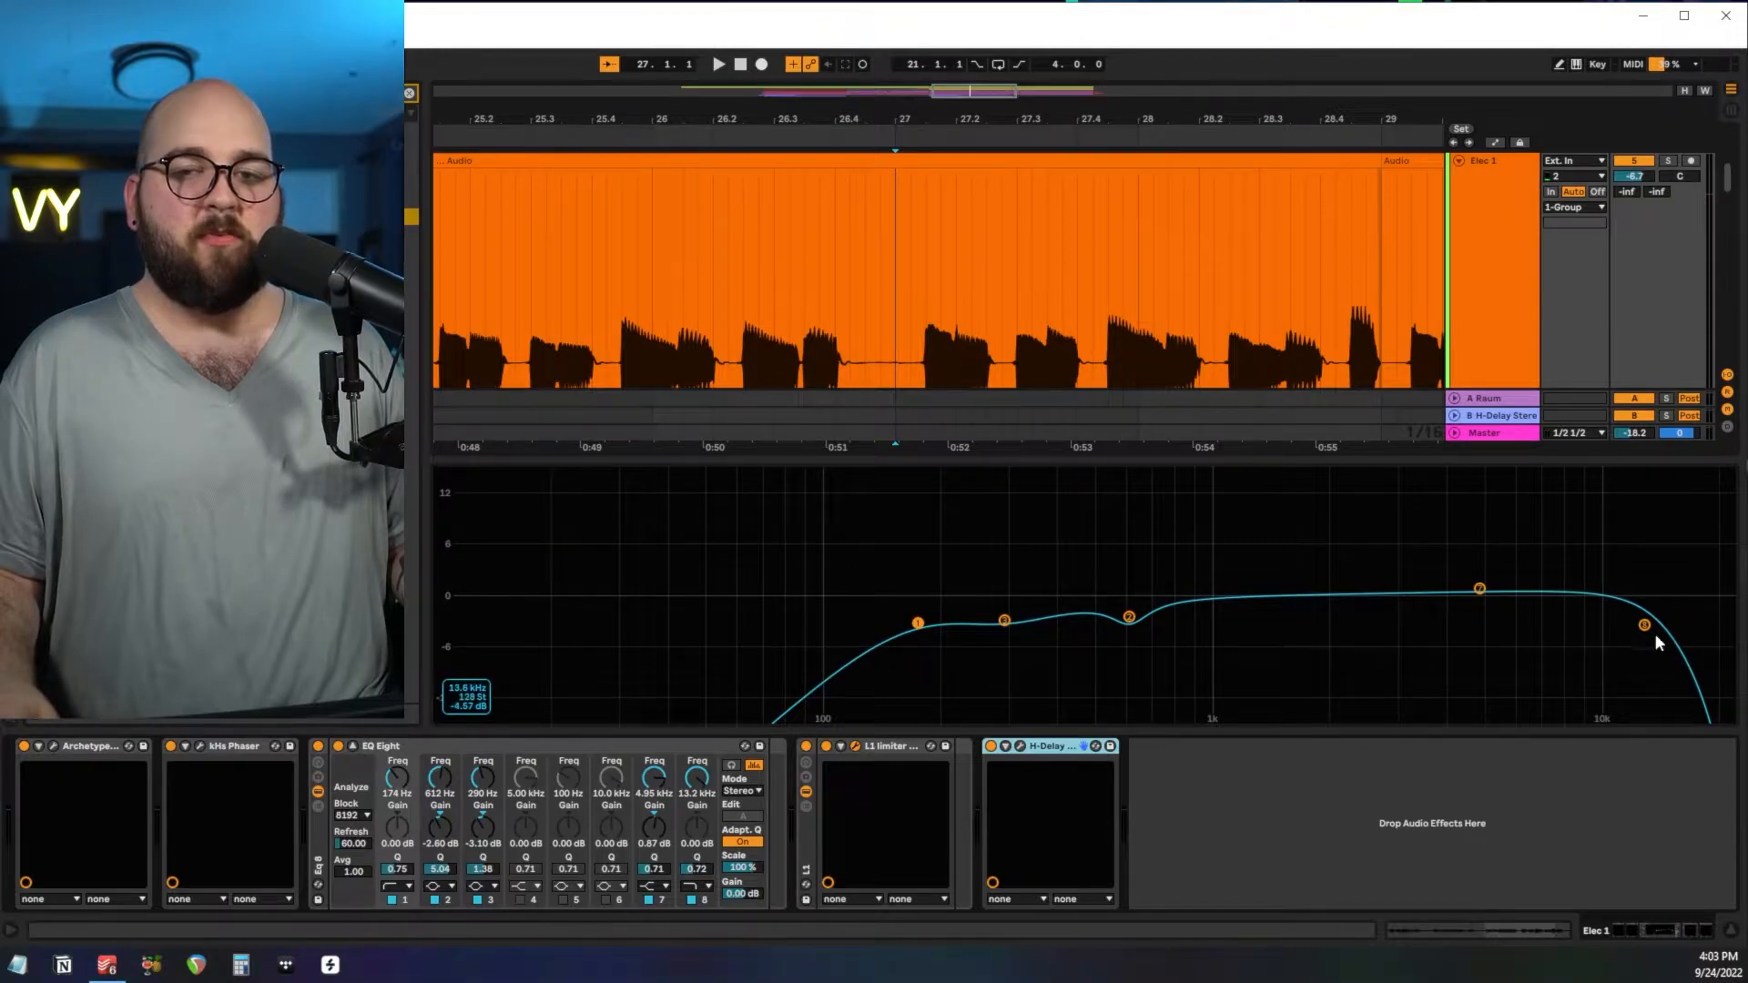
left_click(342, 747)
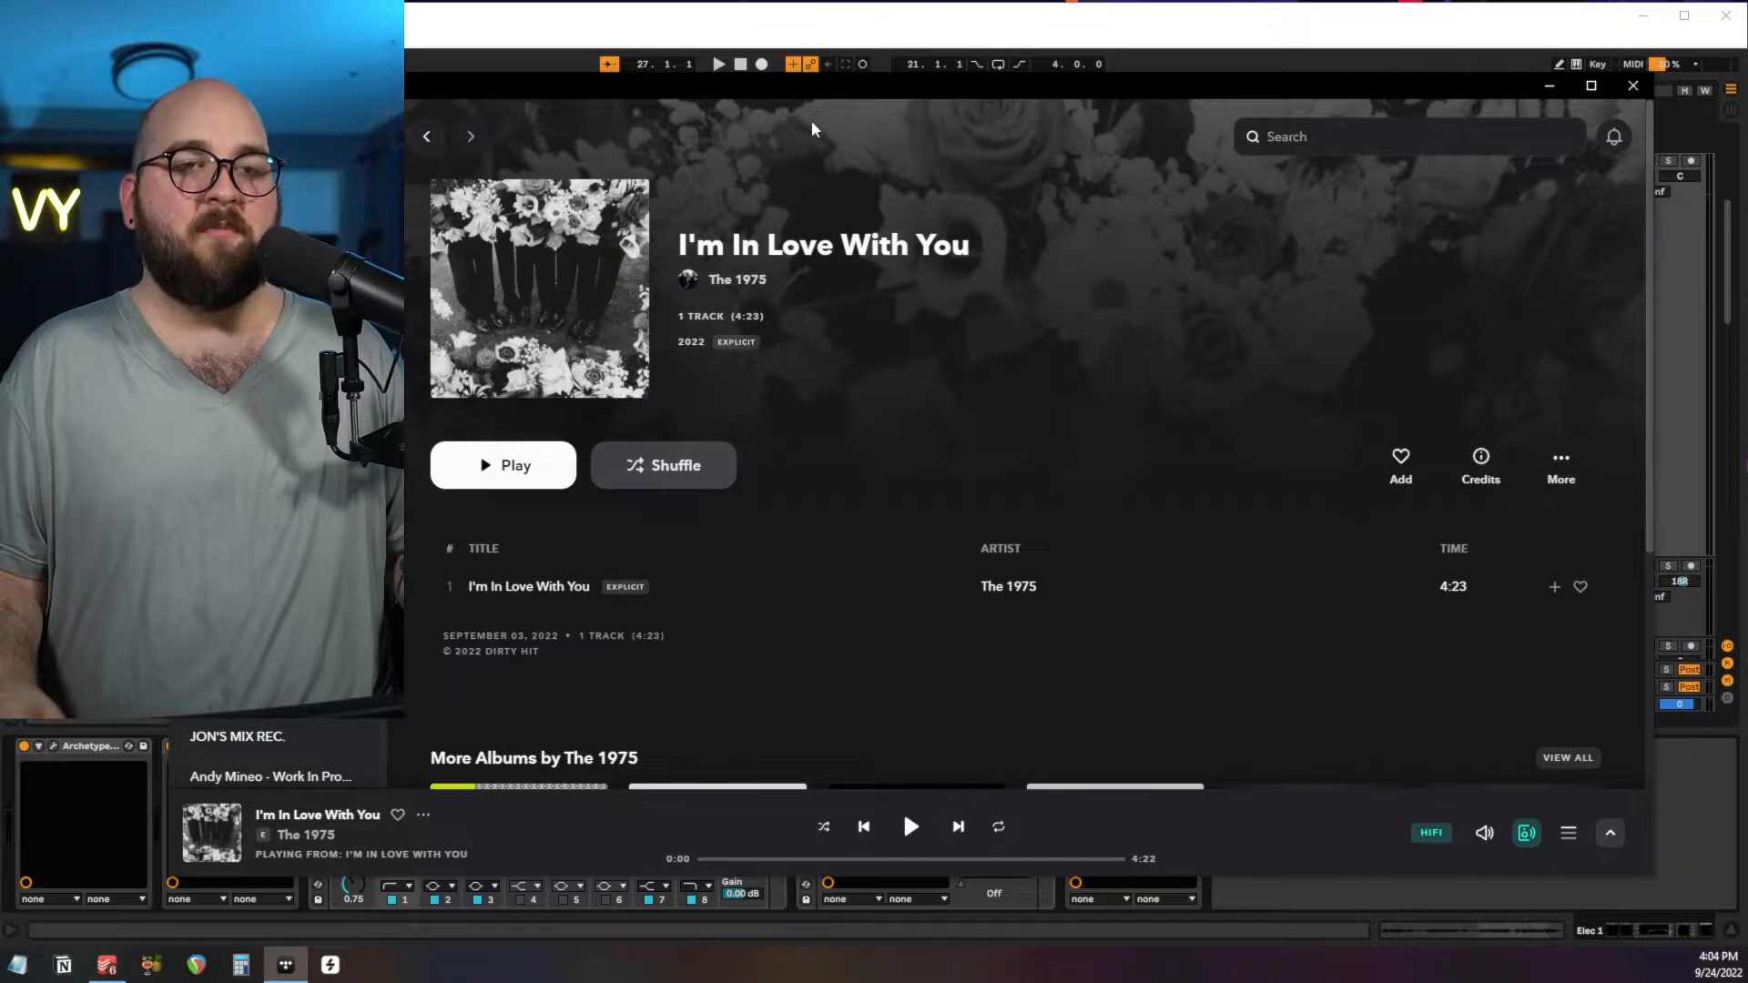
View the reference single "I'm In Love With You" by The 1975 in the music player and move its window aside.
left_click_drag(807, 93, 840, 96)
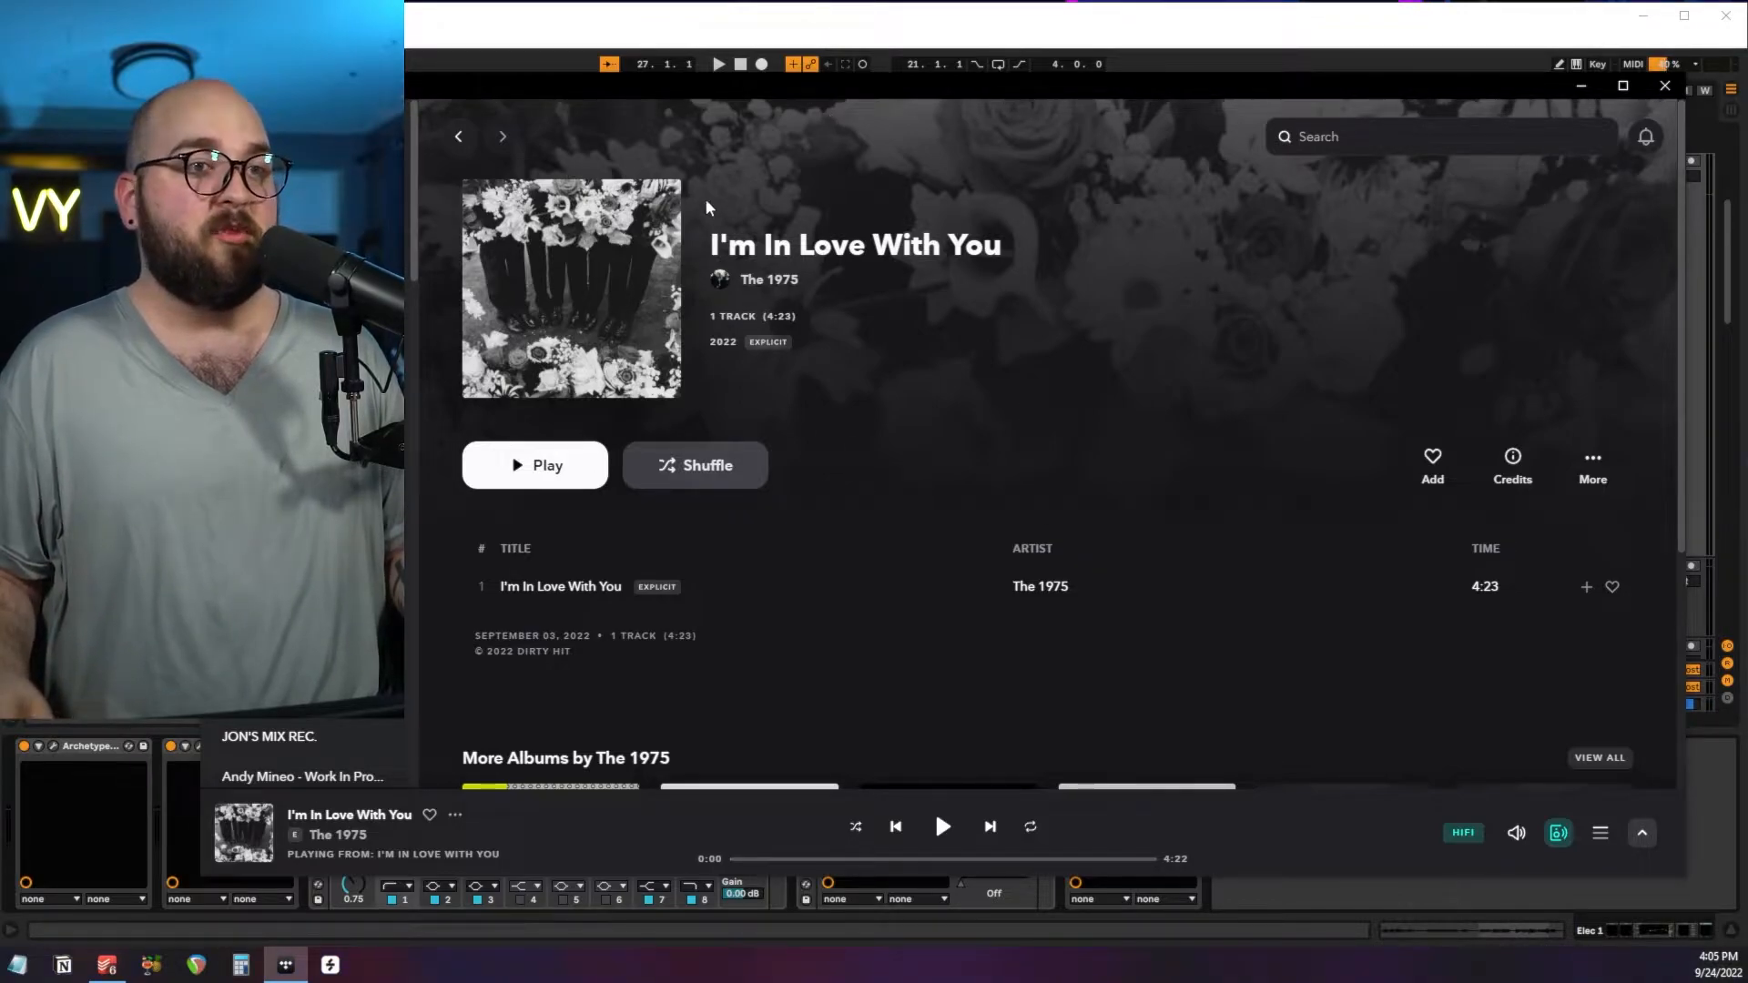
left_click_drag(624, 88, 1746, 182)
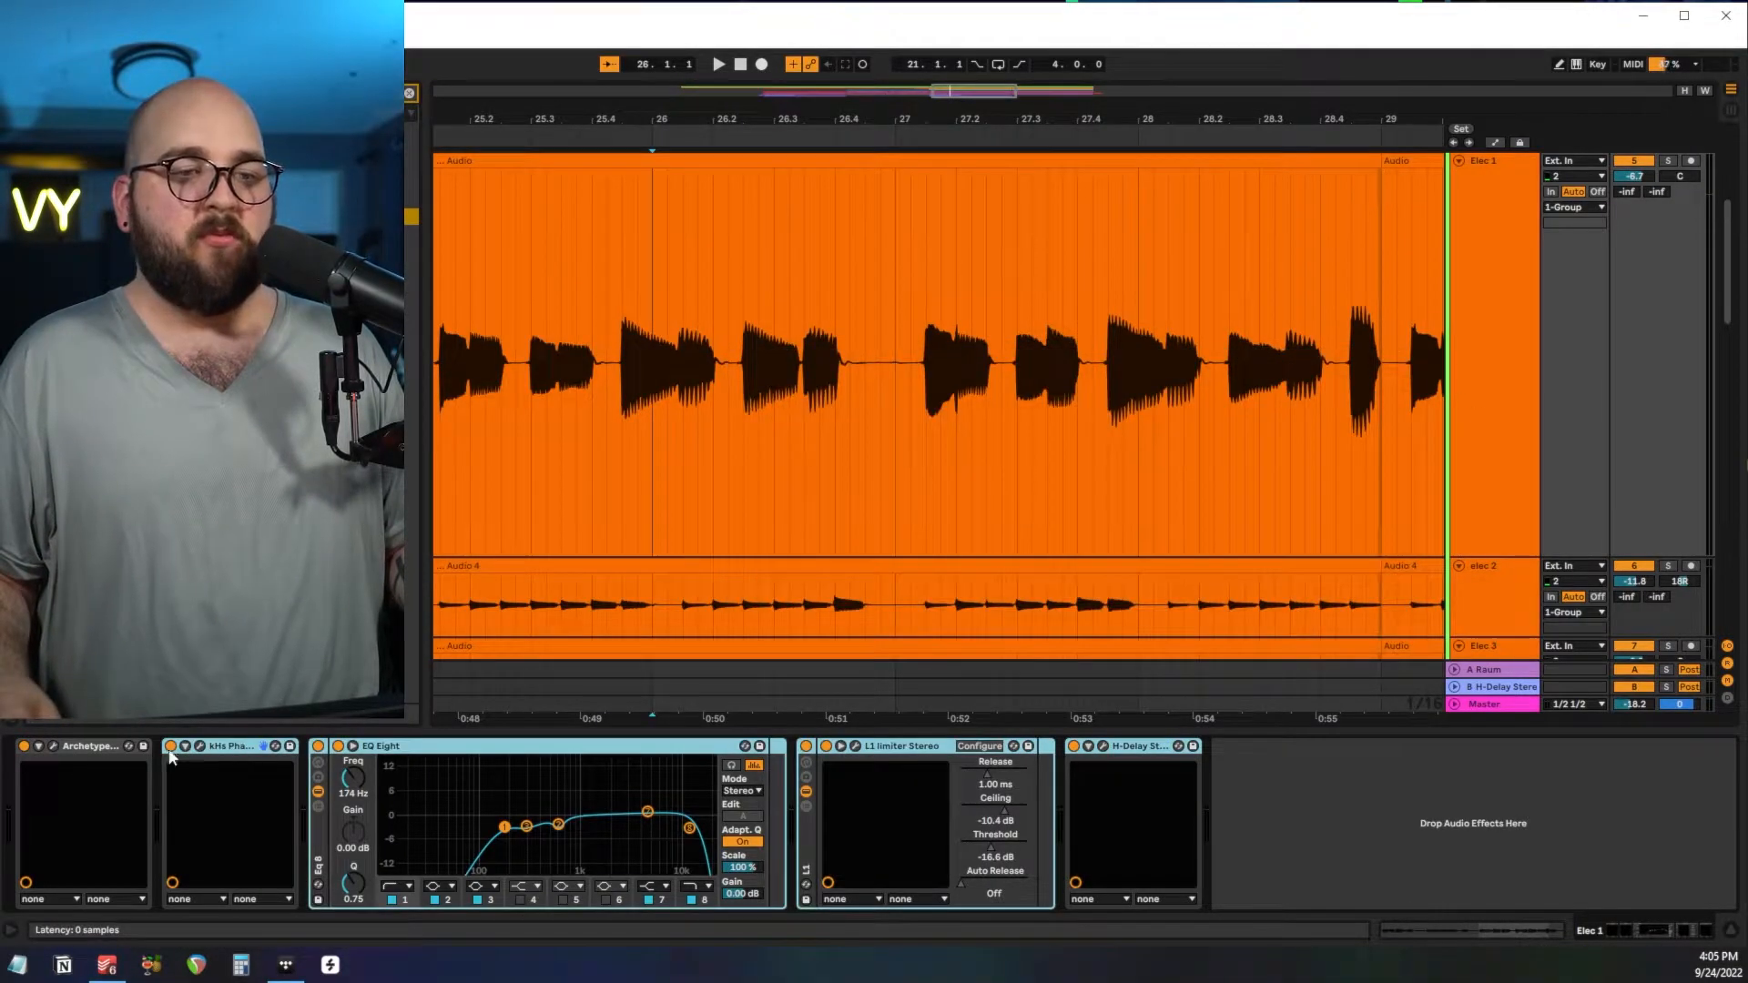
Compare soloed Elec 1 from bar 26 with the phaser, EQ Eight, L1 limiter and H-Delay bypassed and re-enabled.
left_click(170, 746)
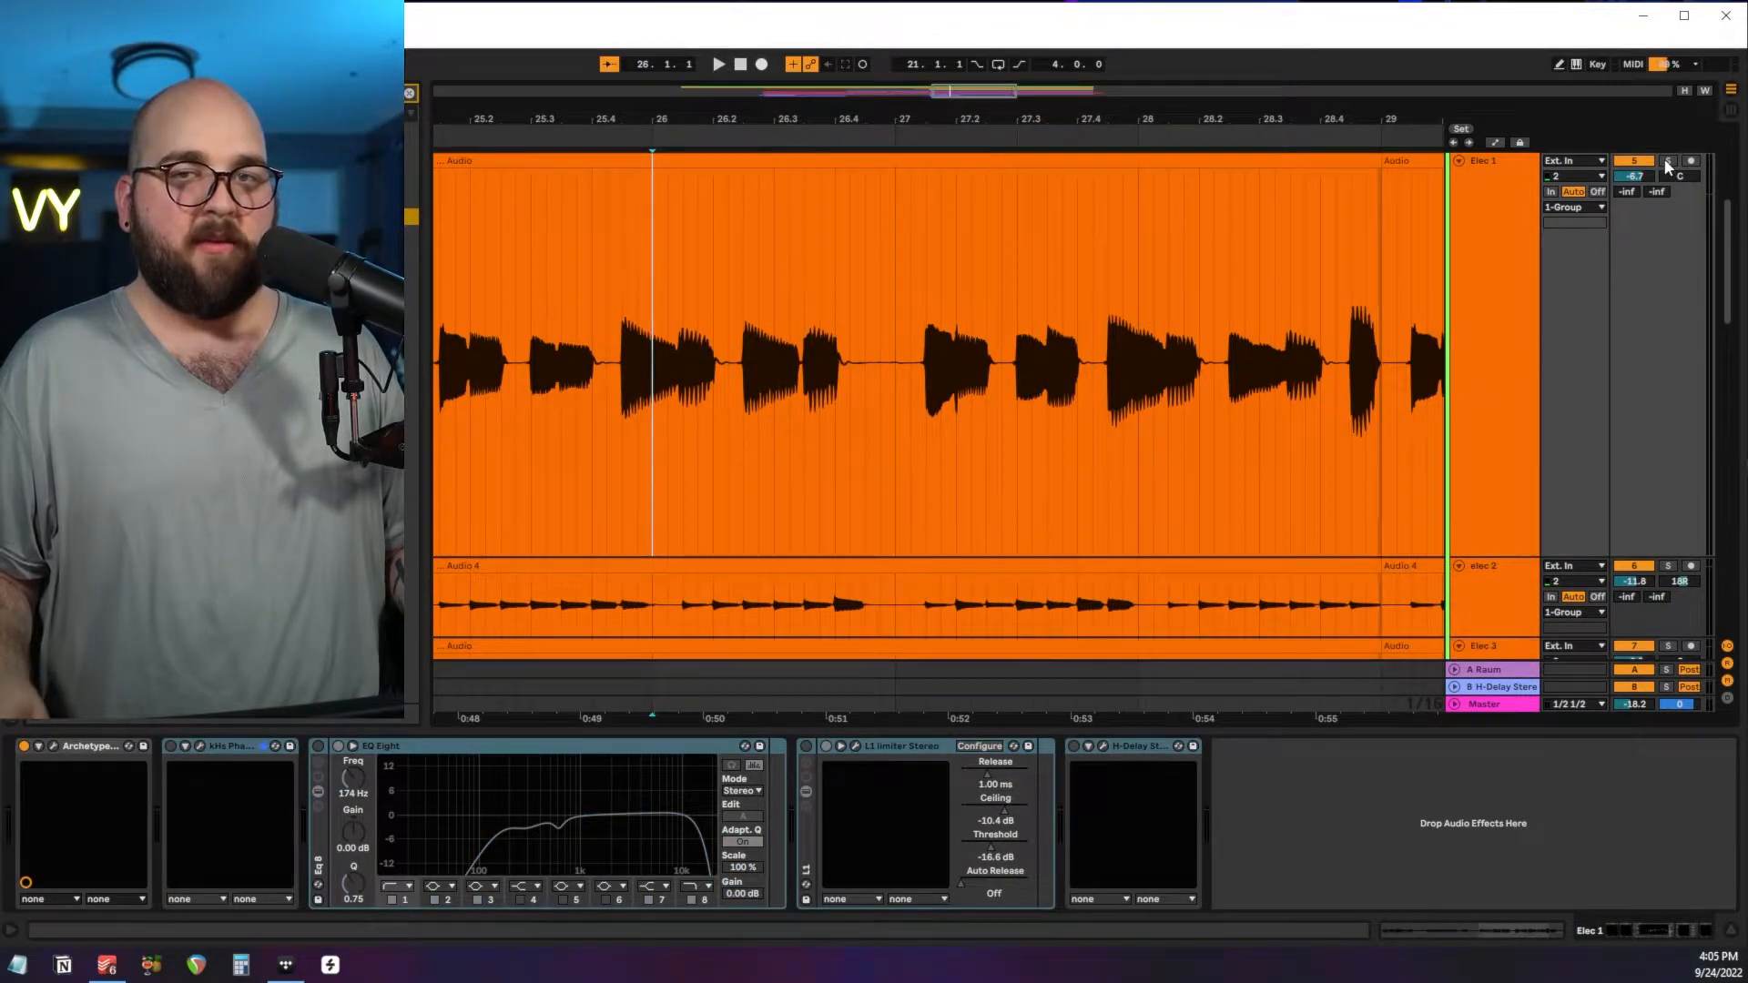
key("space")
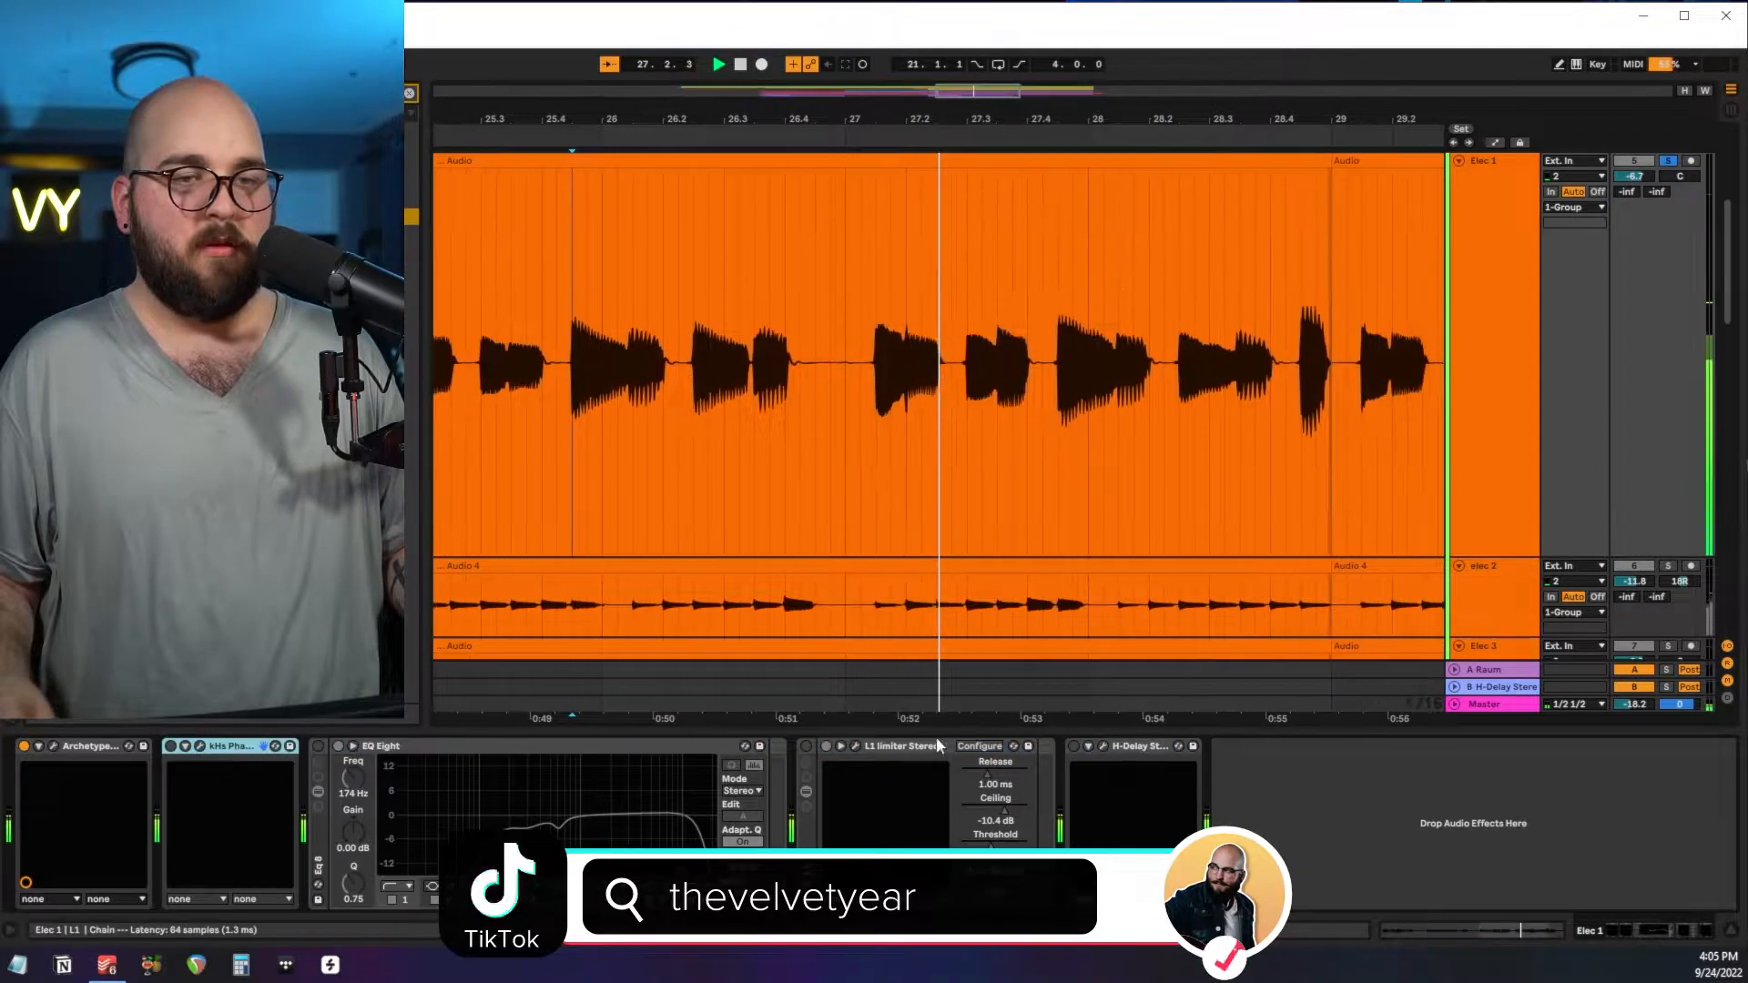
left_click(170, 746)
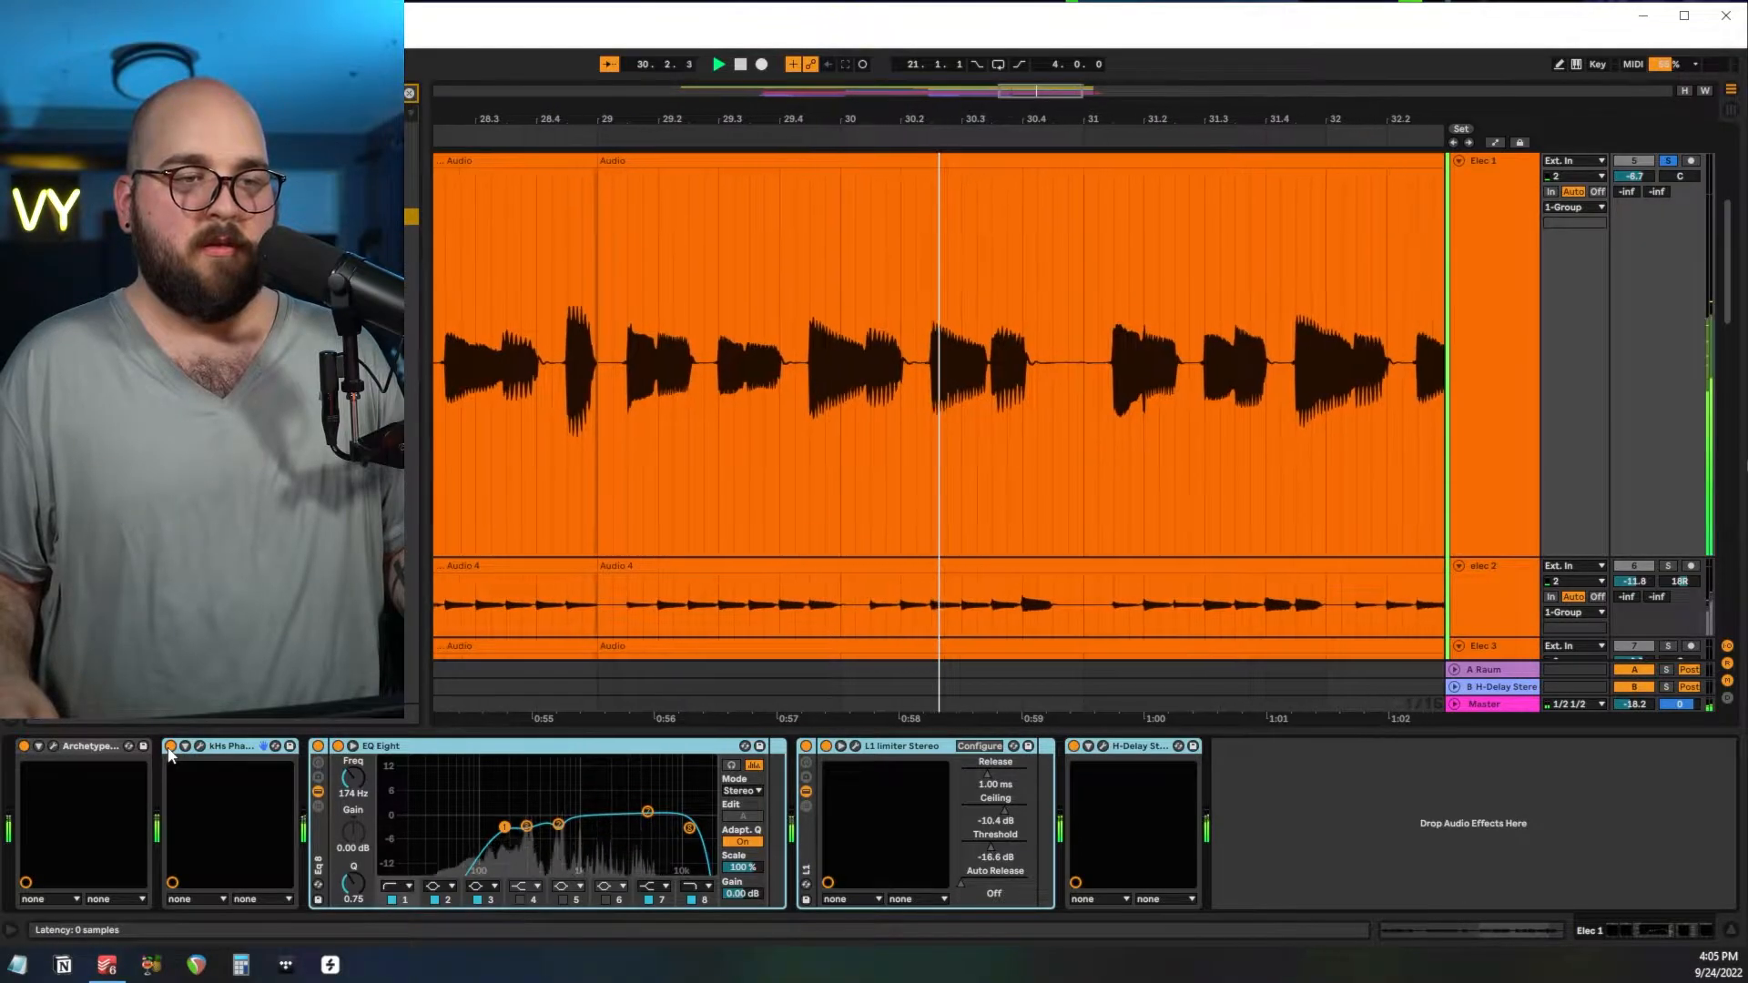
Stop playback, switch the solo from Elec 1 to elec 2, and audition elec 2 from bar 25.
key("space")
scroll(998, 284, "down", 5)
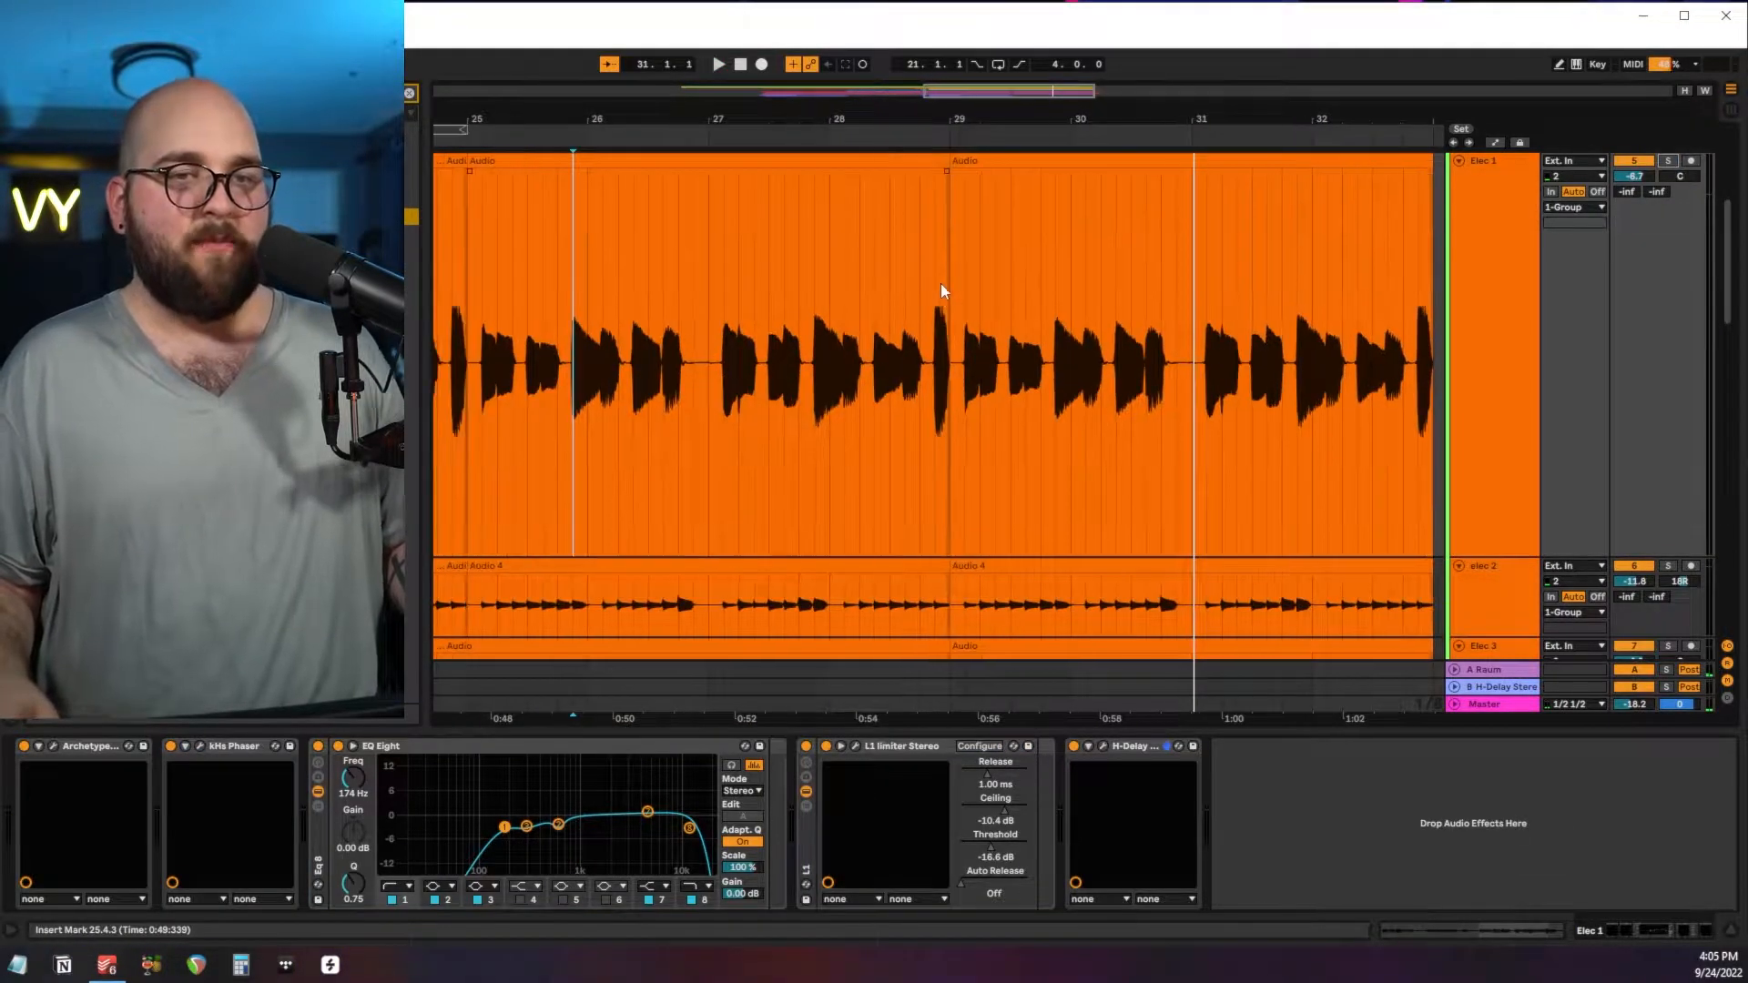
scroll(854, 362, "down", 3)
left_click(1667, 356)
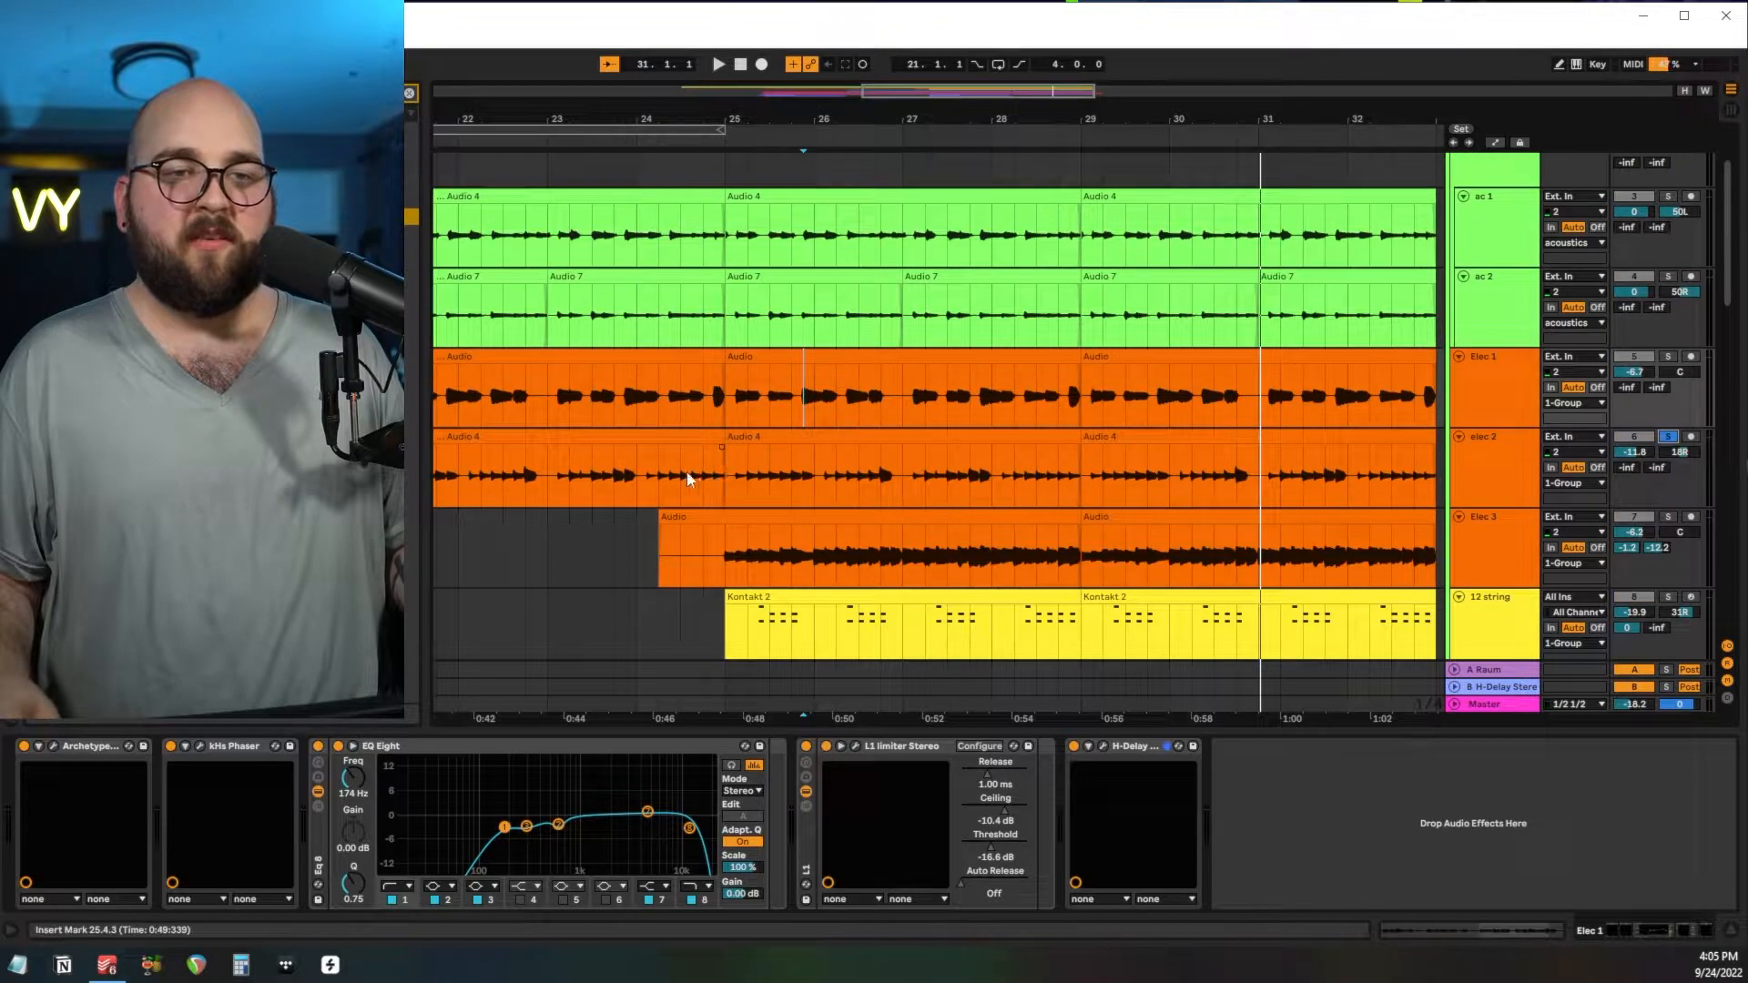
left_click(729, 441)
key("z")
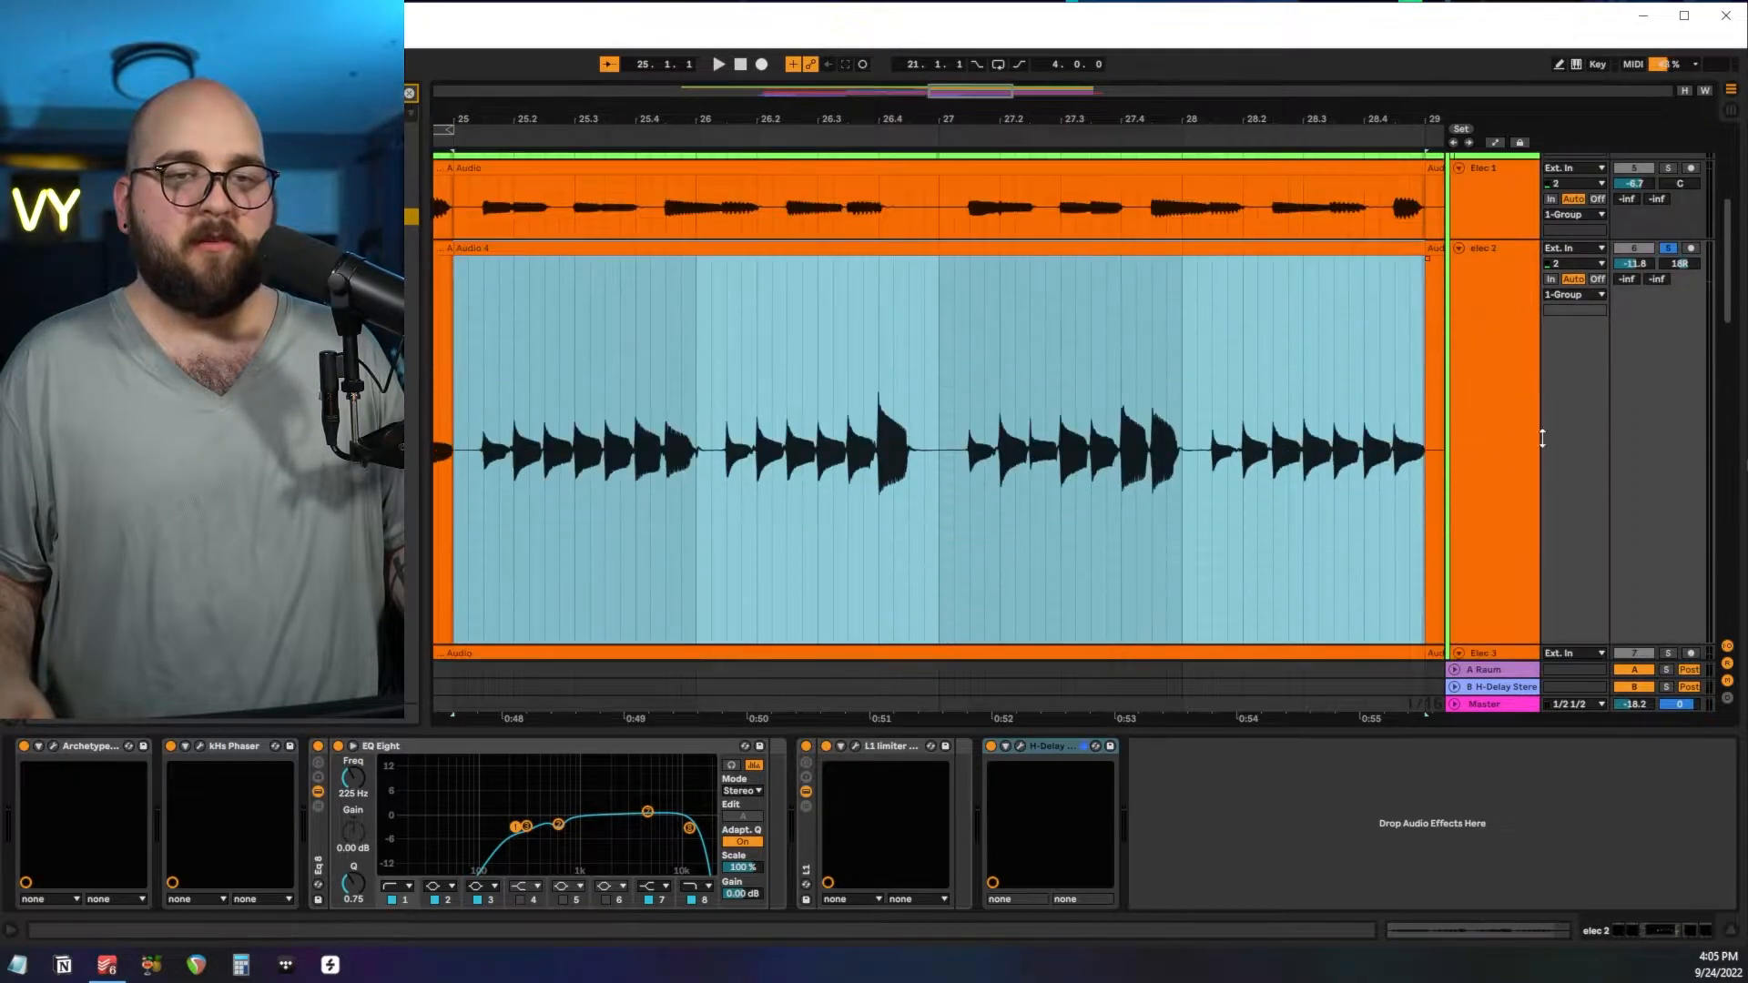
left_click(441, 570)
key("space")
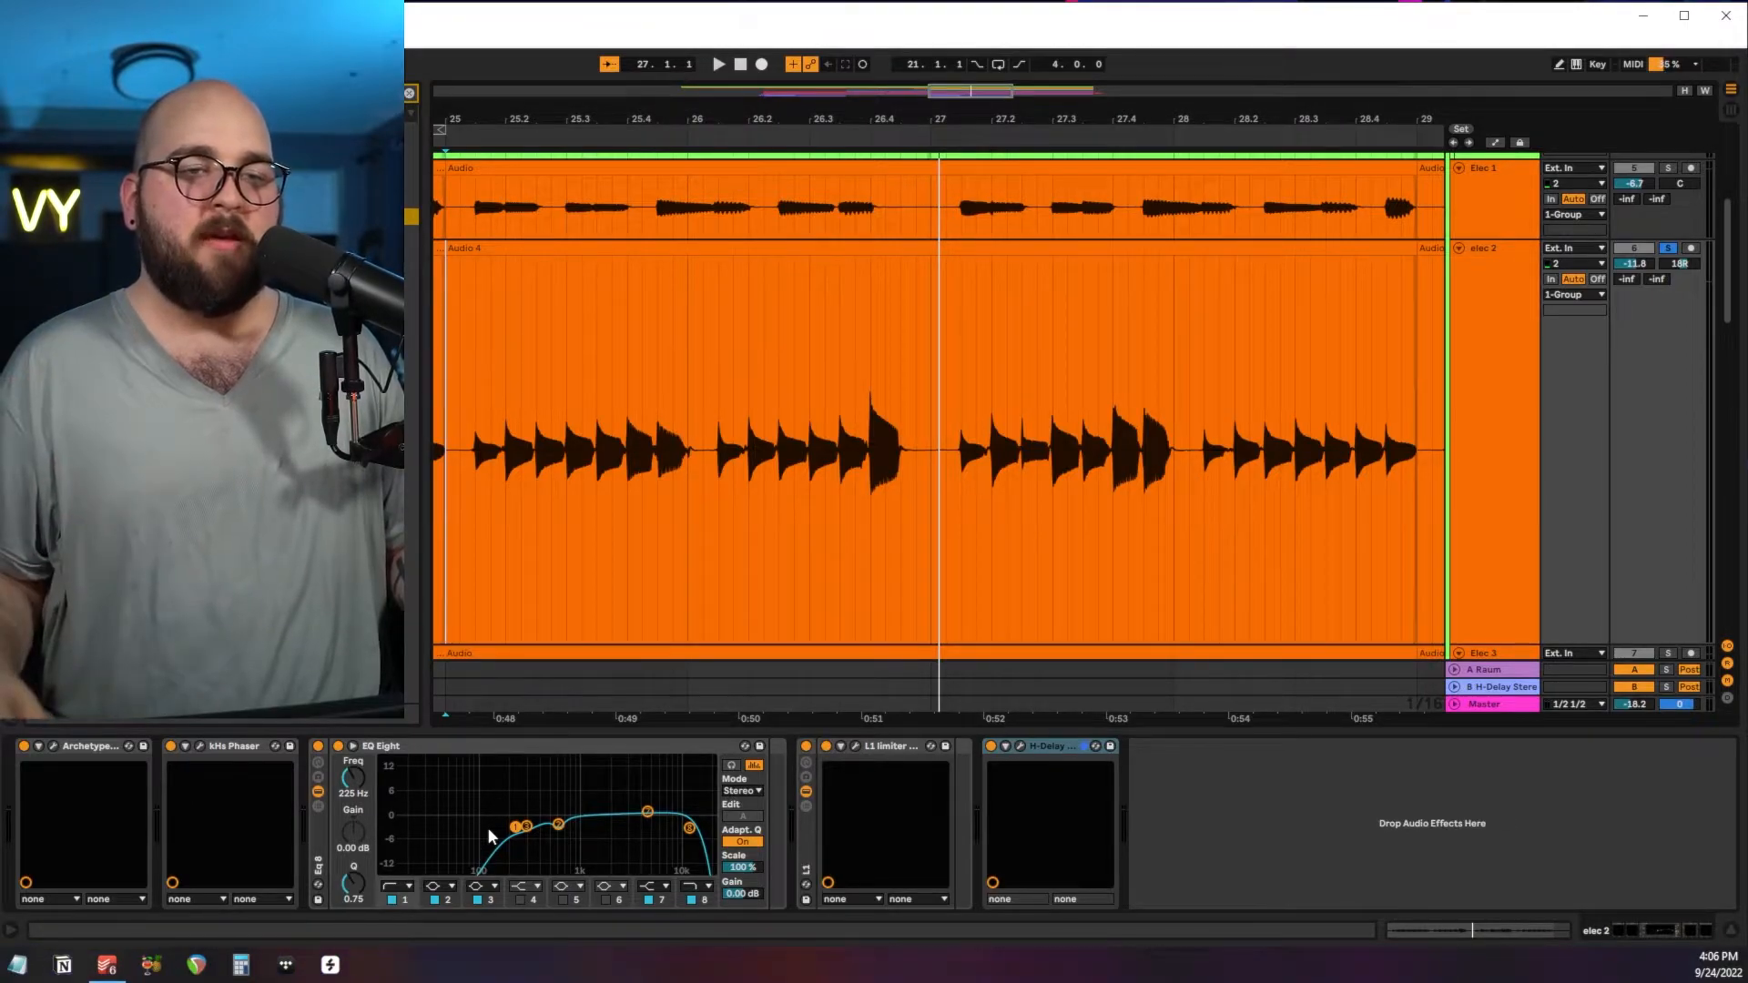
Set the first EQ Eight band on elec 2 to 211 Hz.
left_click_drag(694, 347, 930, 357)
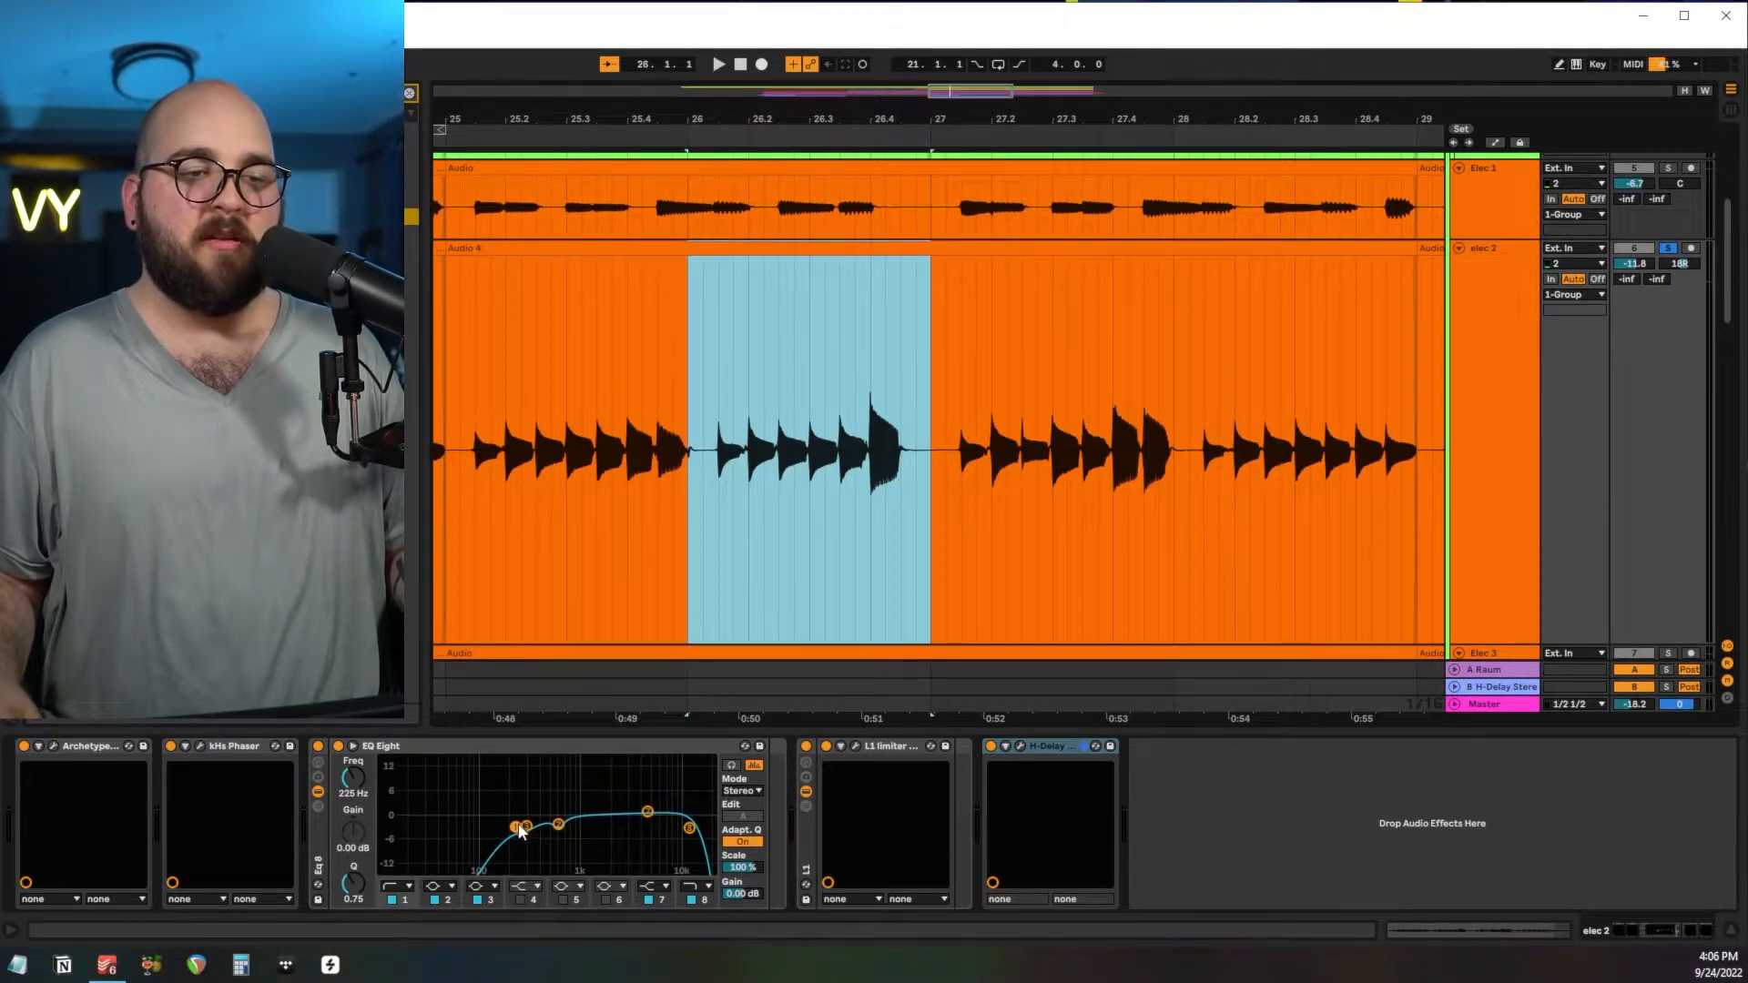
left_click_drag(522, 830, 516, 829)
left_click(787, 480)
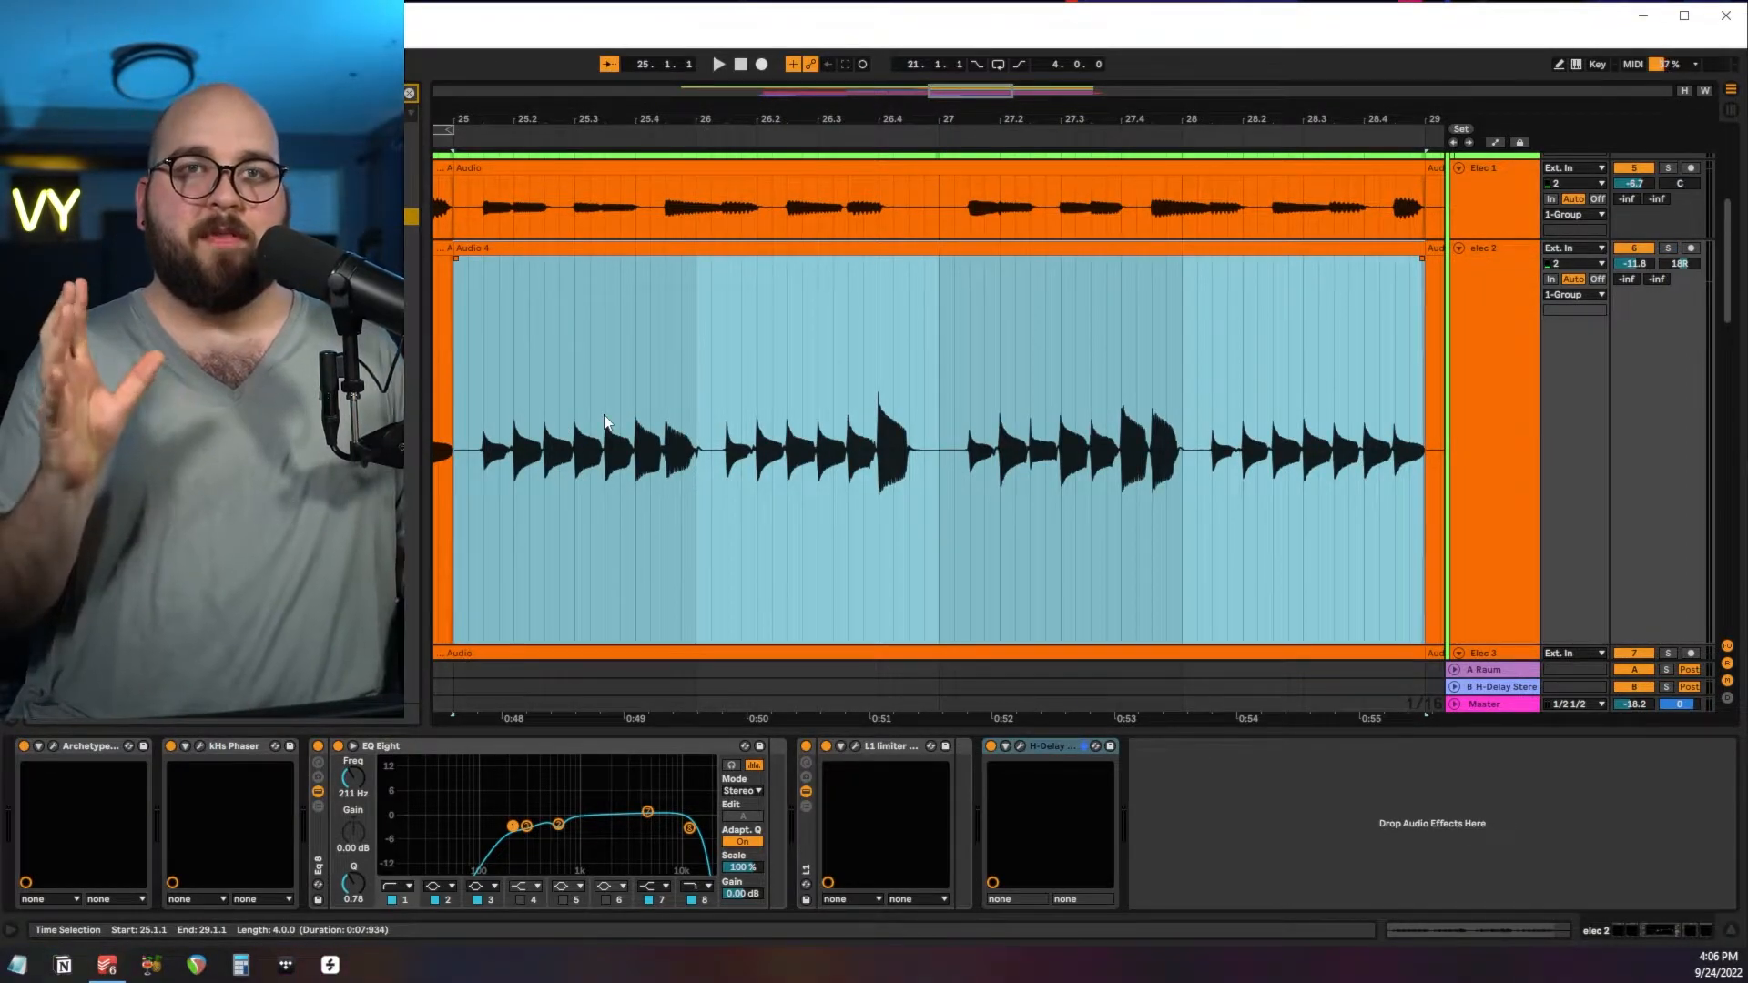
Solo the acoustics group together with Elec 1 and elec 2 and audition the blend from bar 25.
scroll(1001, 365, "up", 4)
left_click(1607, 241)
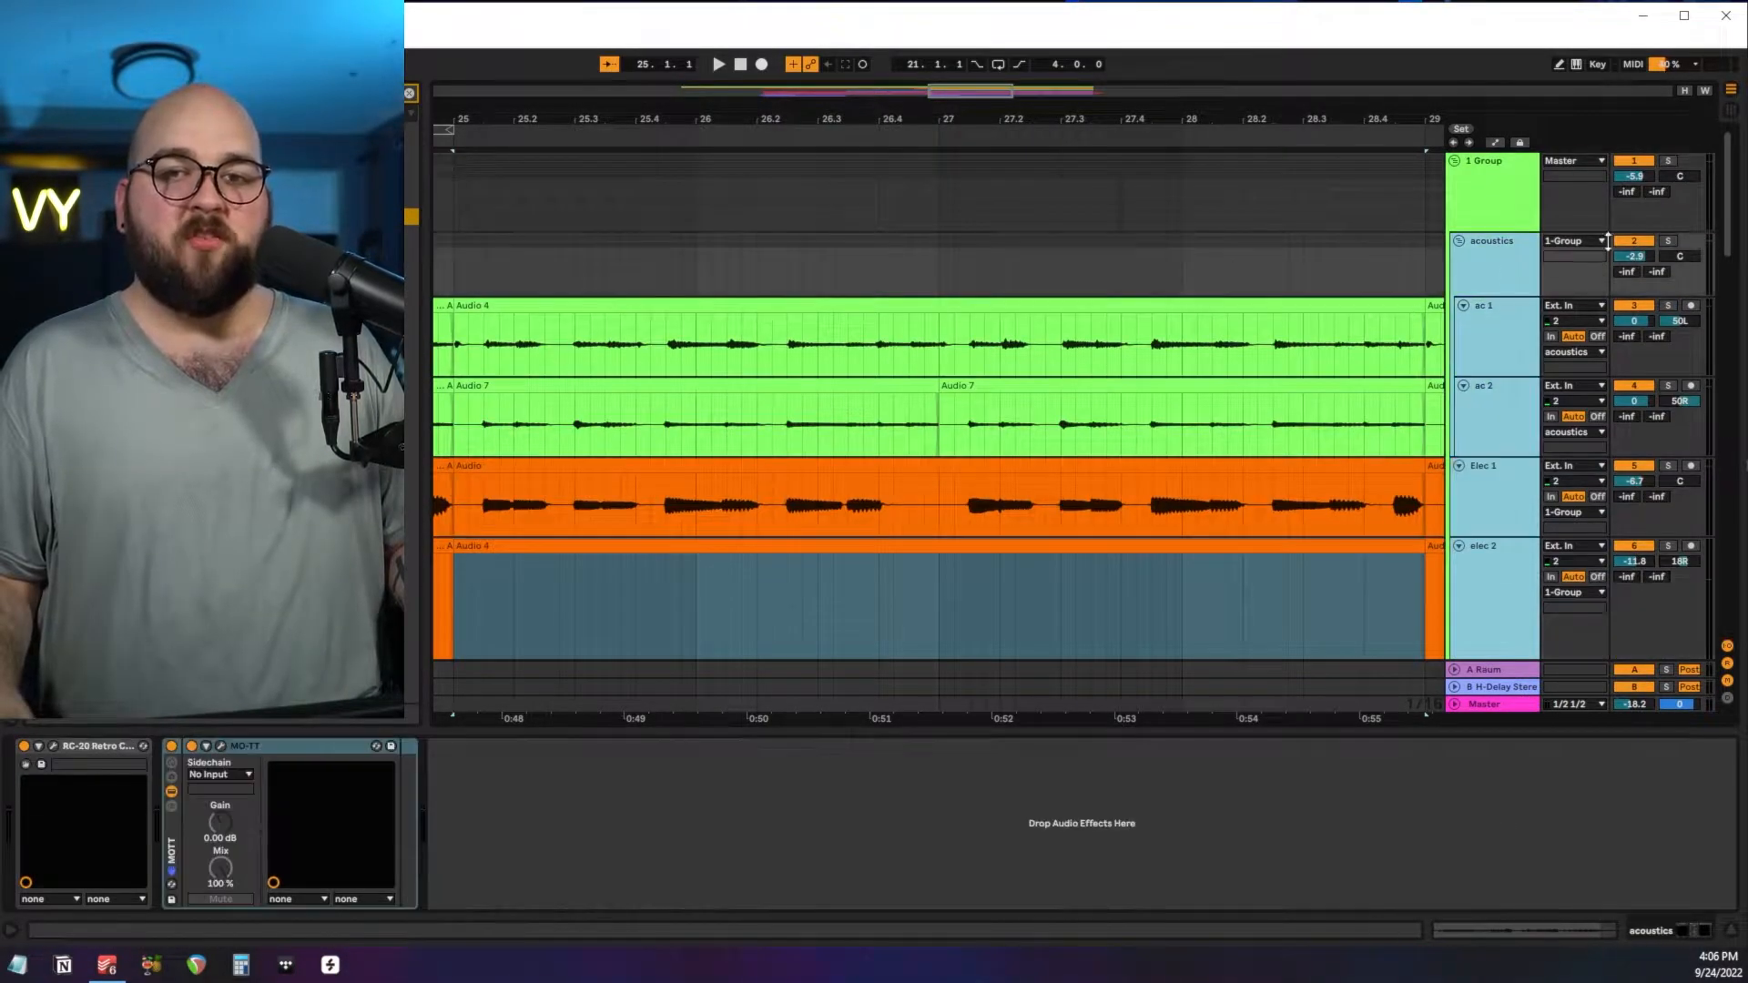
left_click(1668, 242)
scroll(1065, 364, "down", 5)
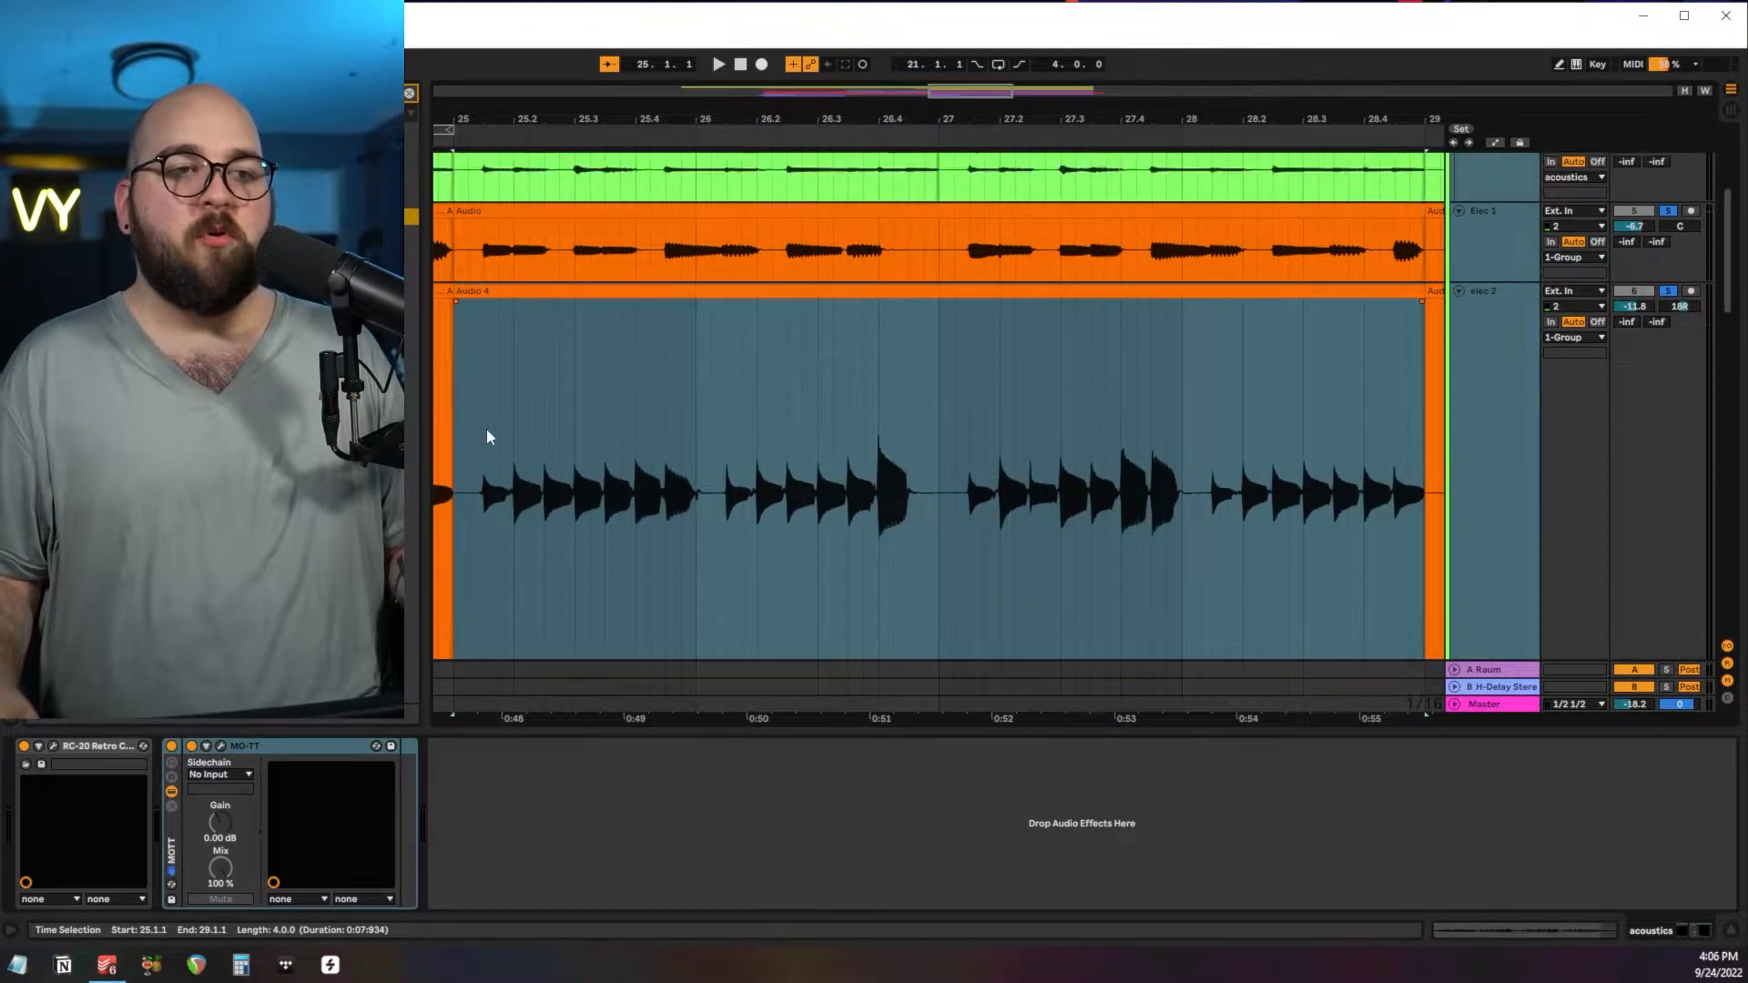
left_click(445, 401)
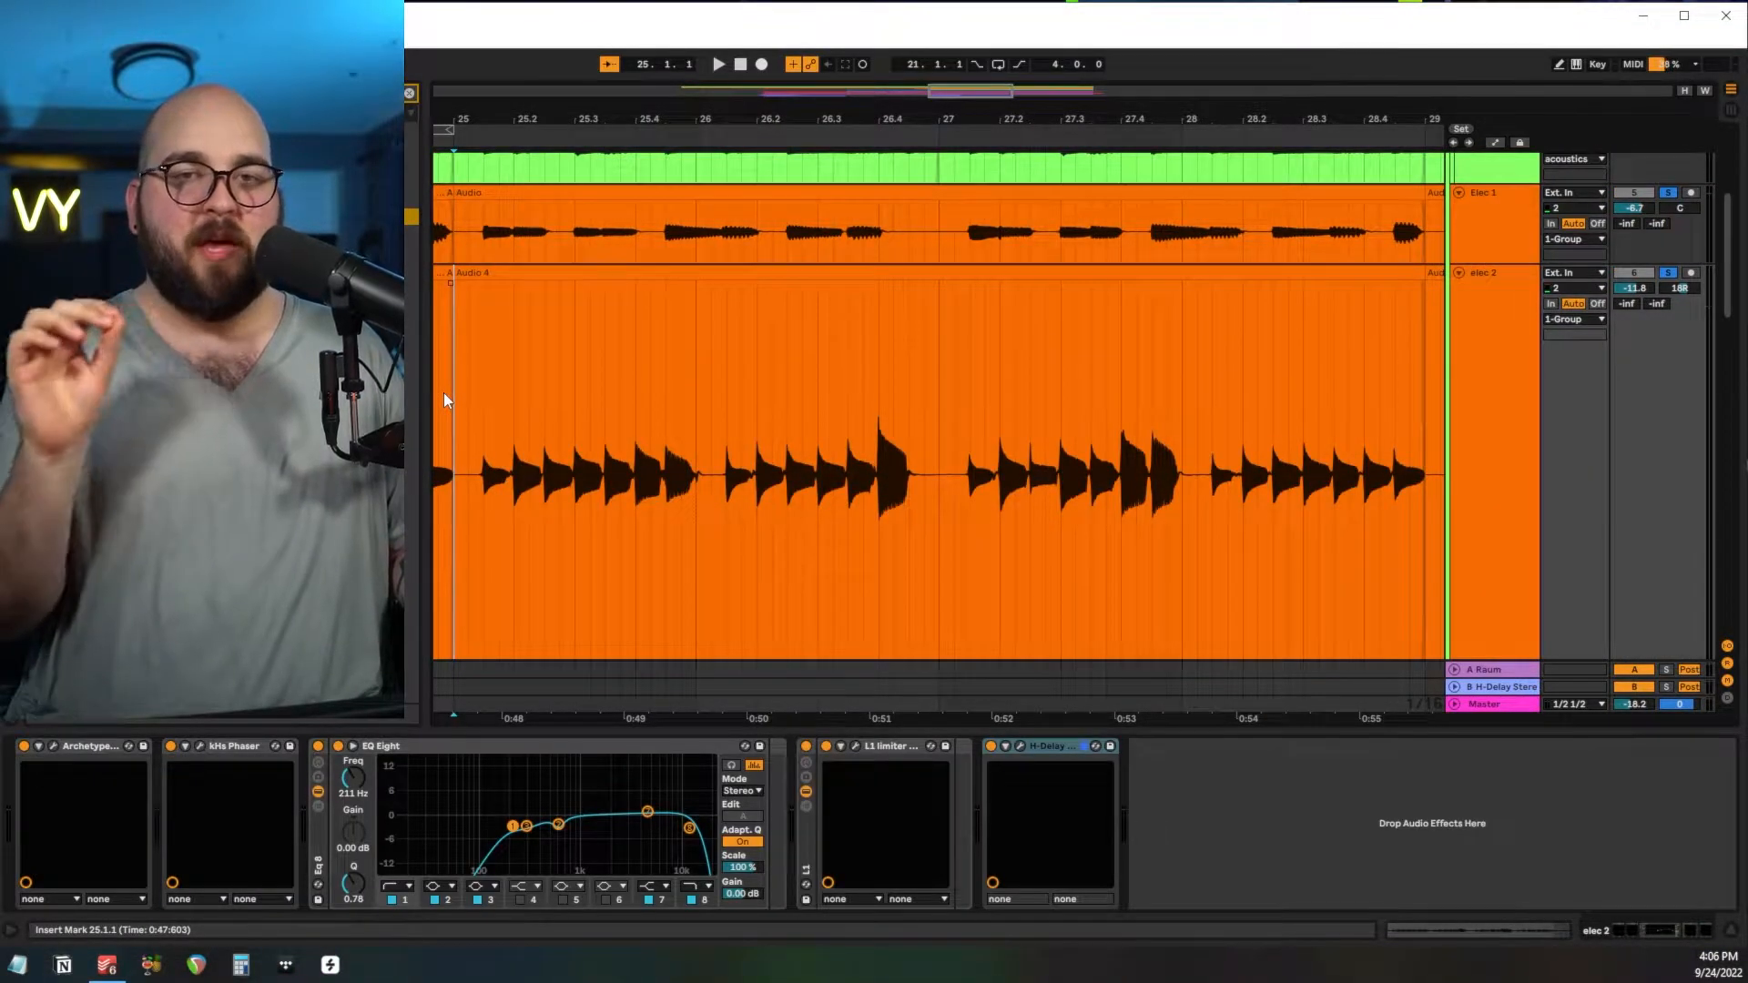
key("space")
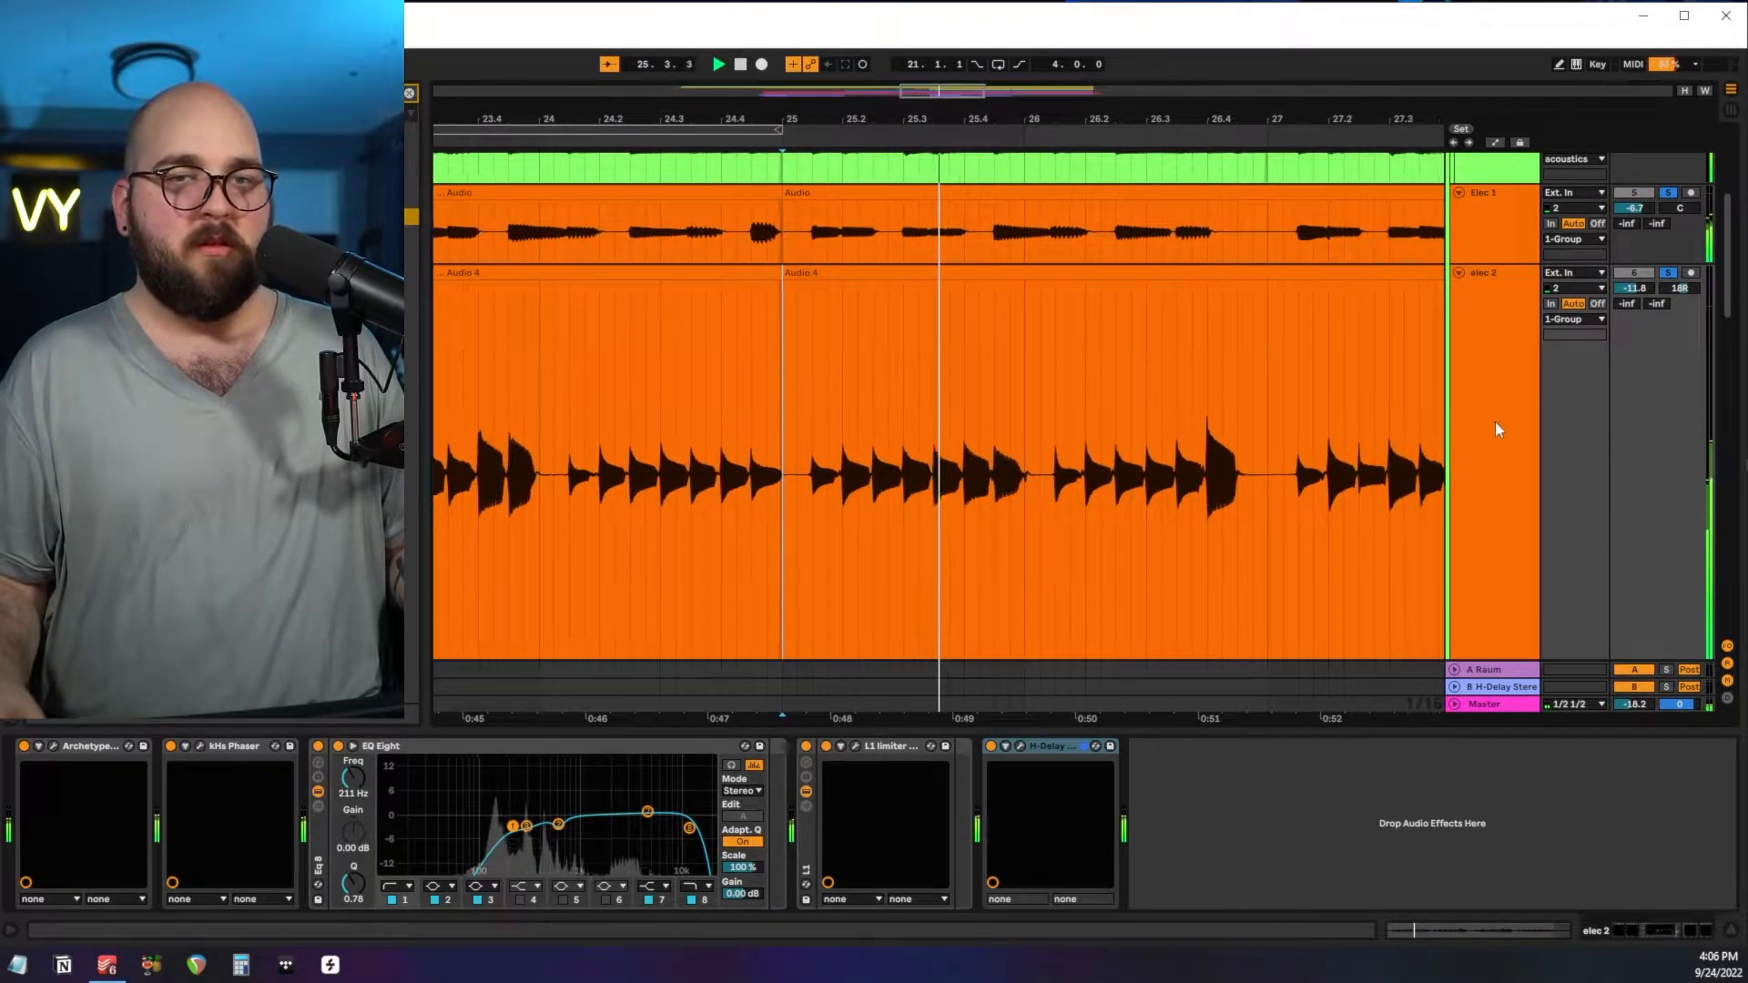
scroll(1413, 427, "up", 2)
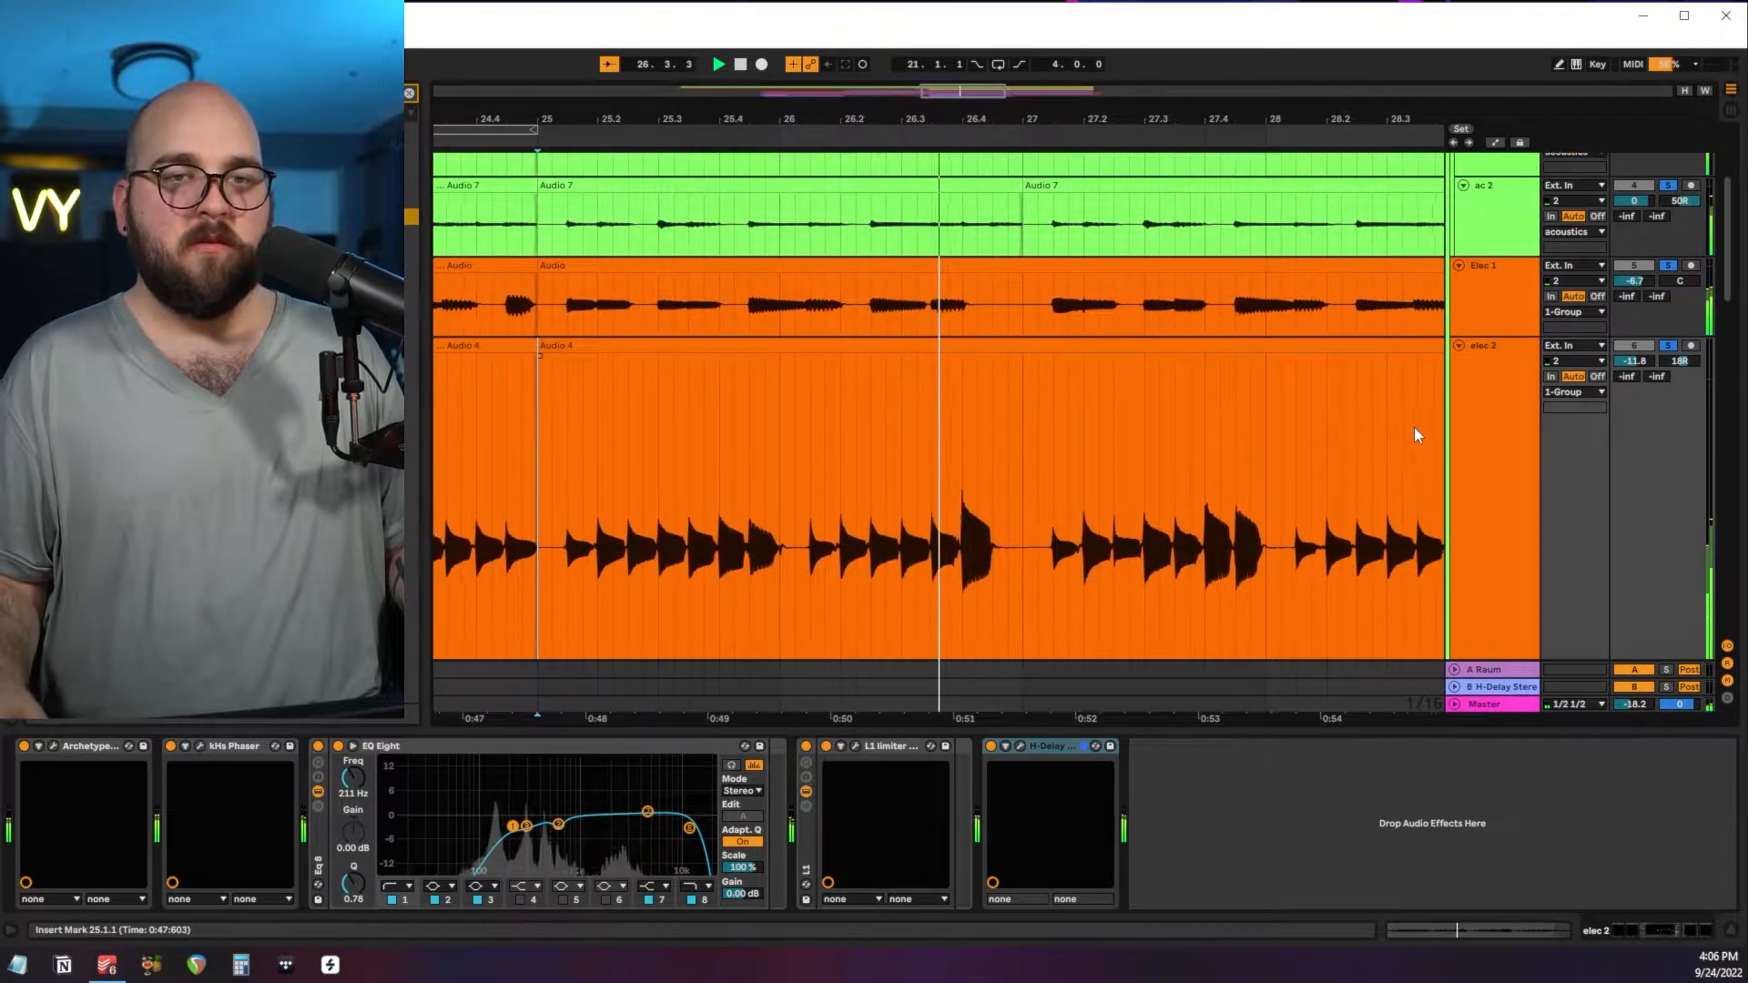
key("space")
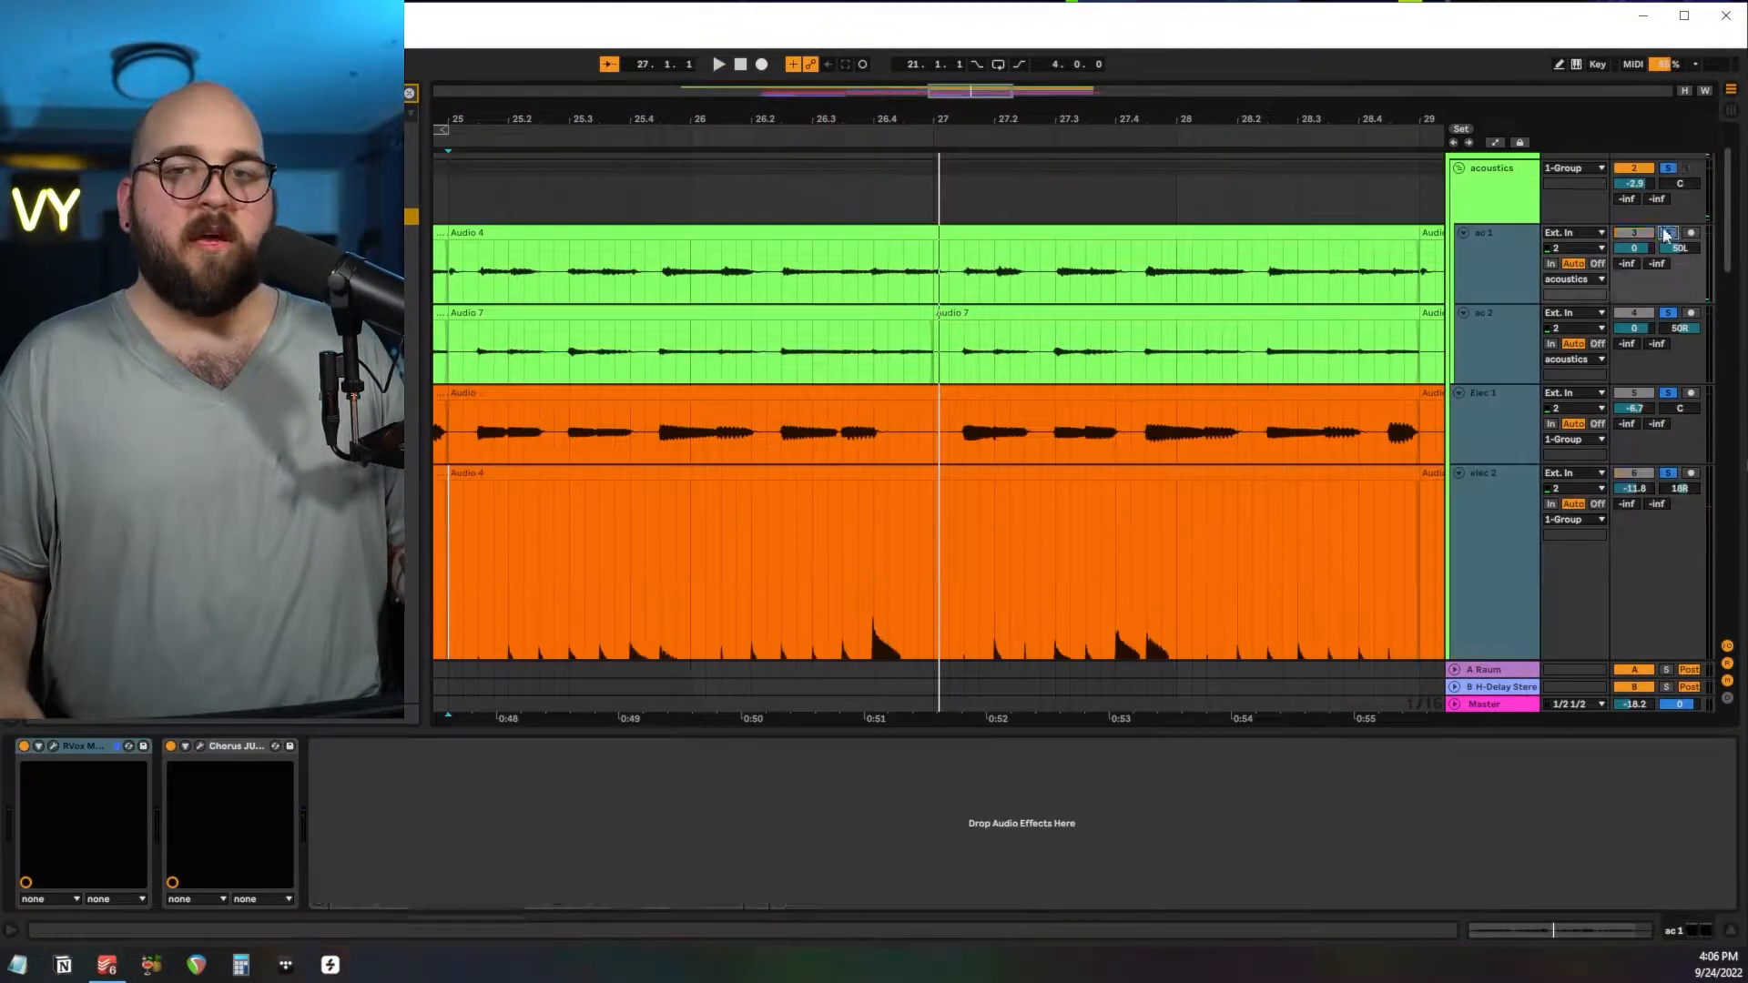
left_click(1667, 233)
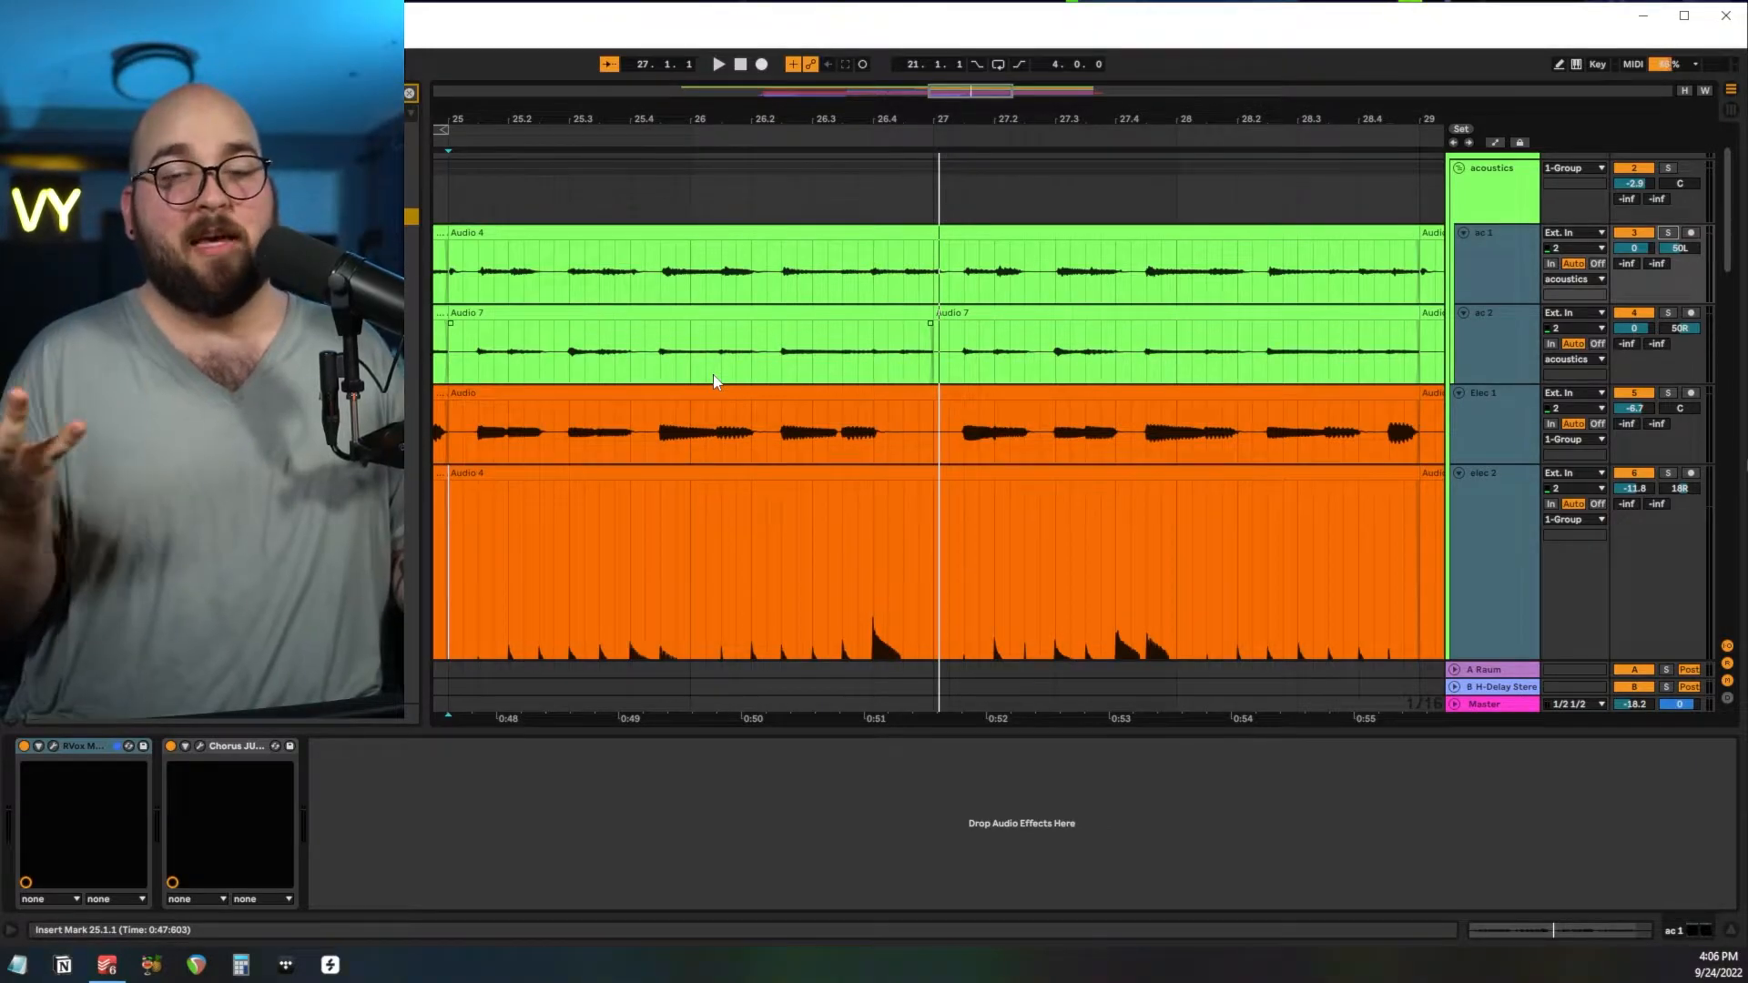
Zoom in on bar 25 of Elec 3, solo the track and play it.
scroll(713, 374, "right", 2)
scroll(713, 375, "left", 3)
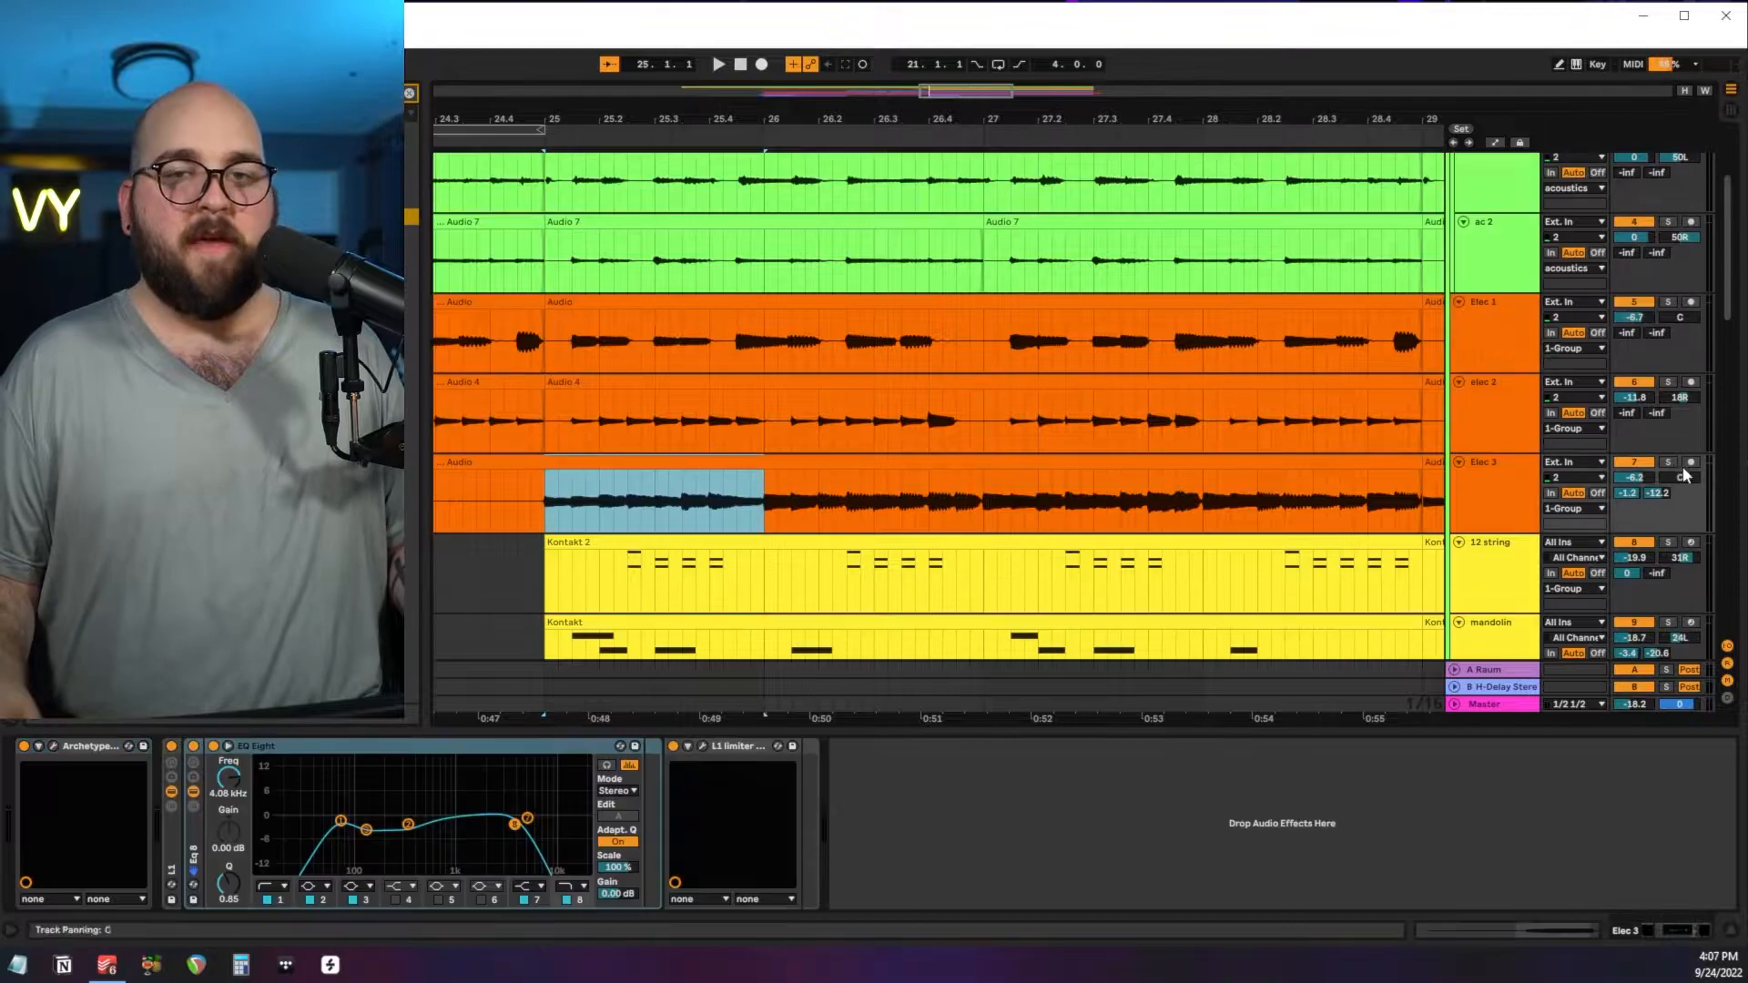
key("z")
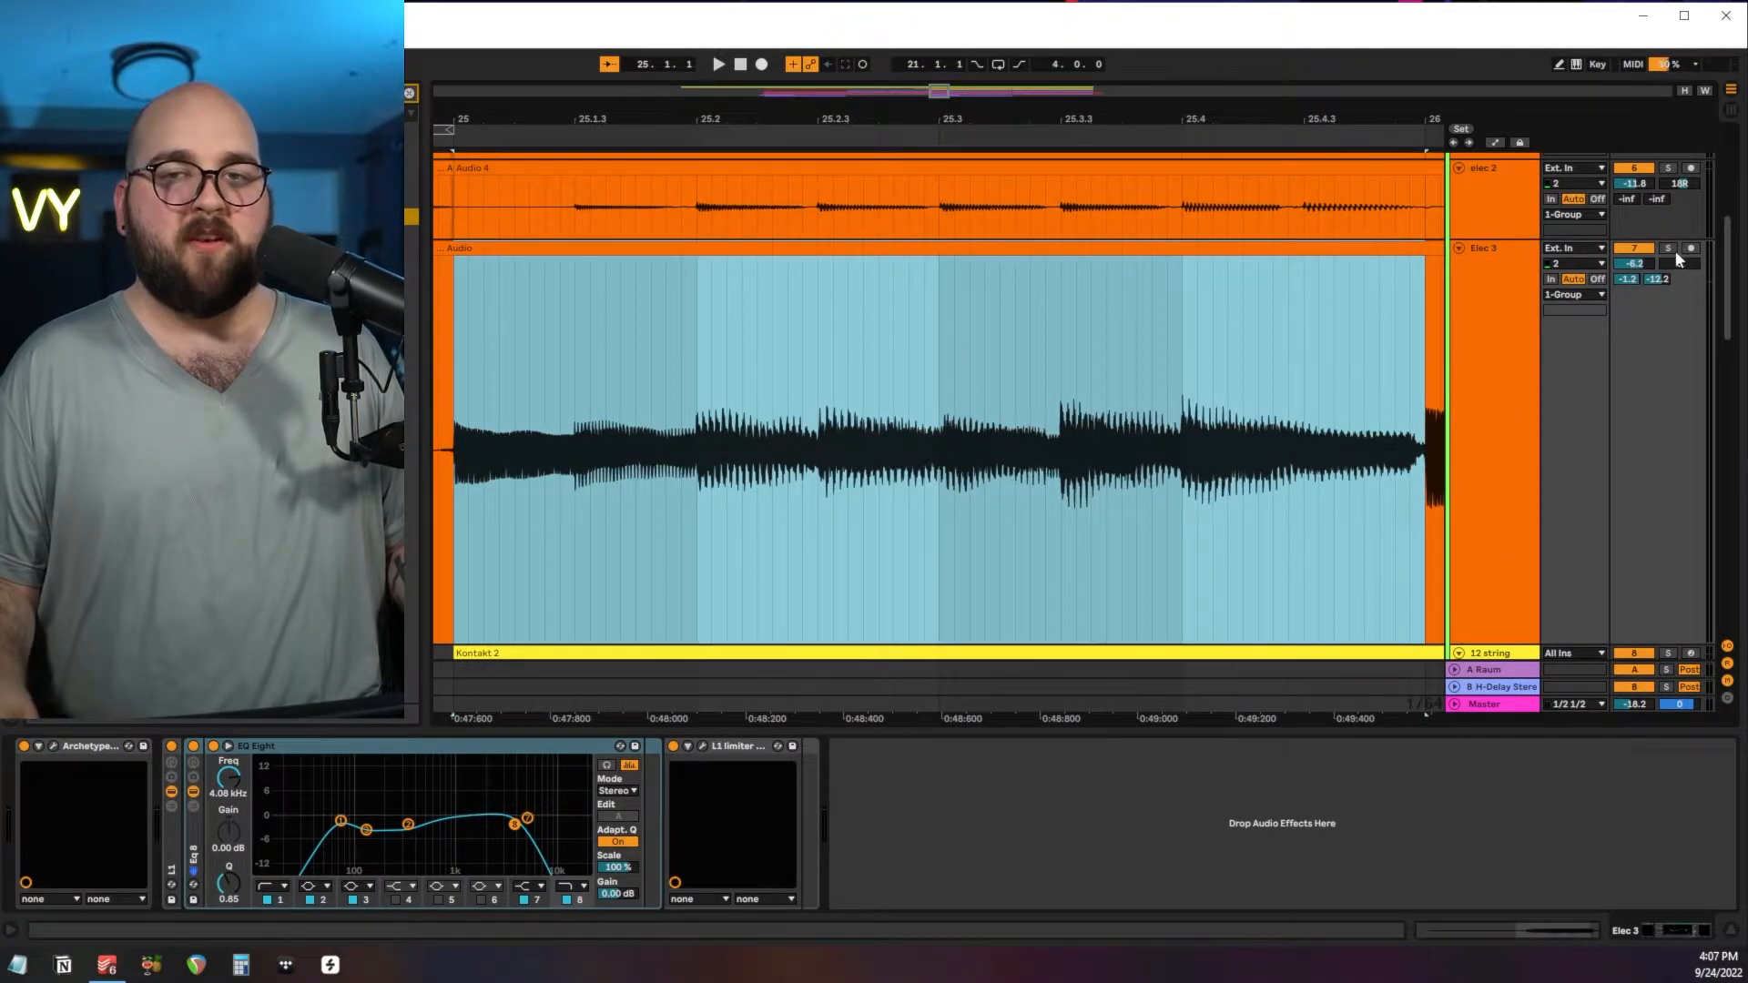
left_click(1670, 248)
key("space")
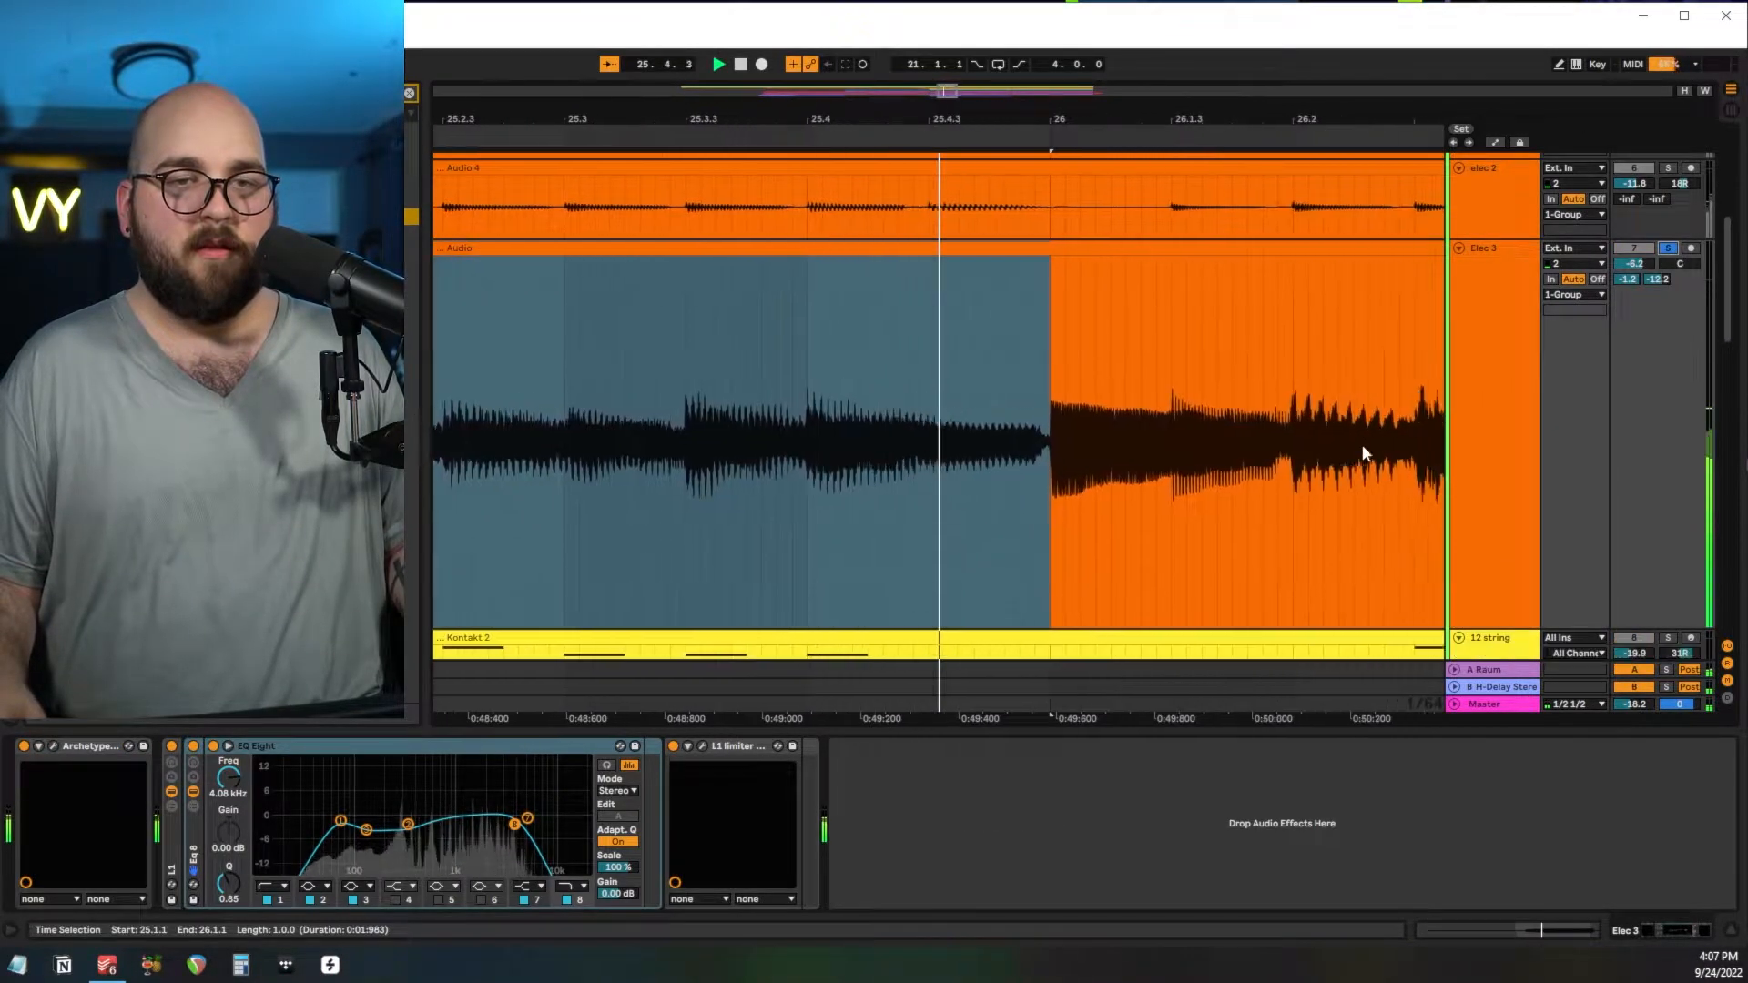
Review the Archetype Cory Wong amp and the EQ Eight curve on Elec 3.
scroll(1362, 445, "down", 2)
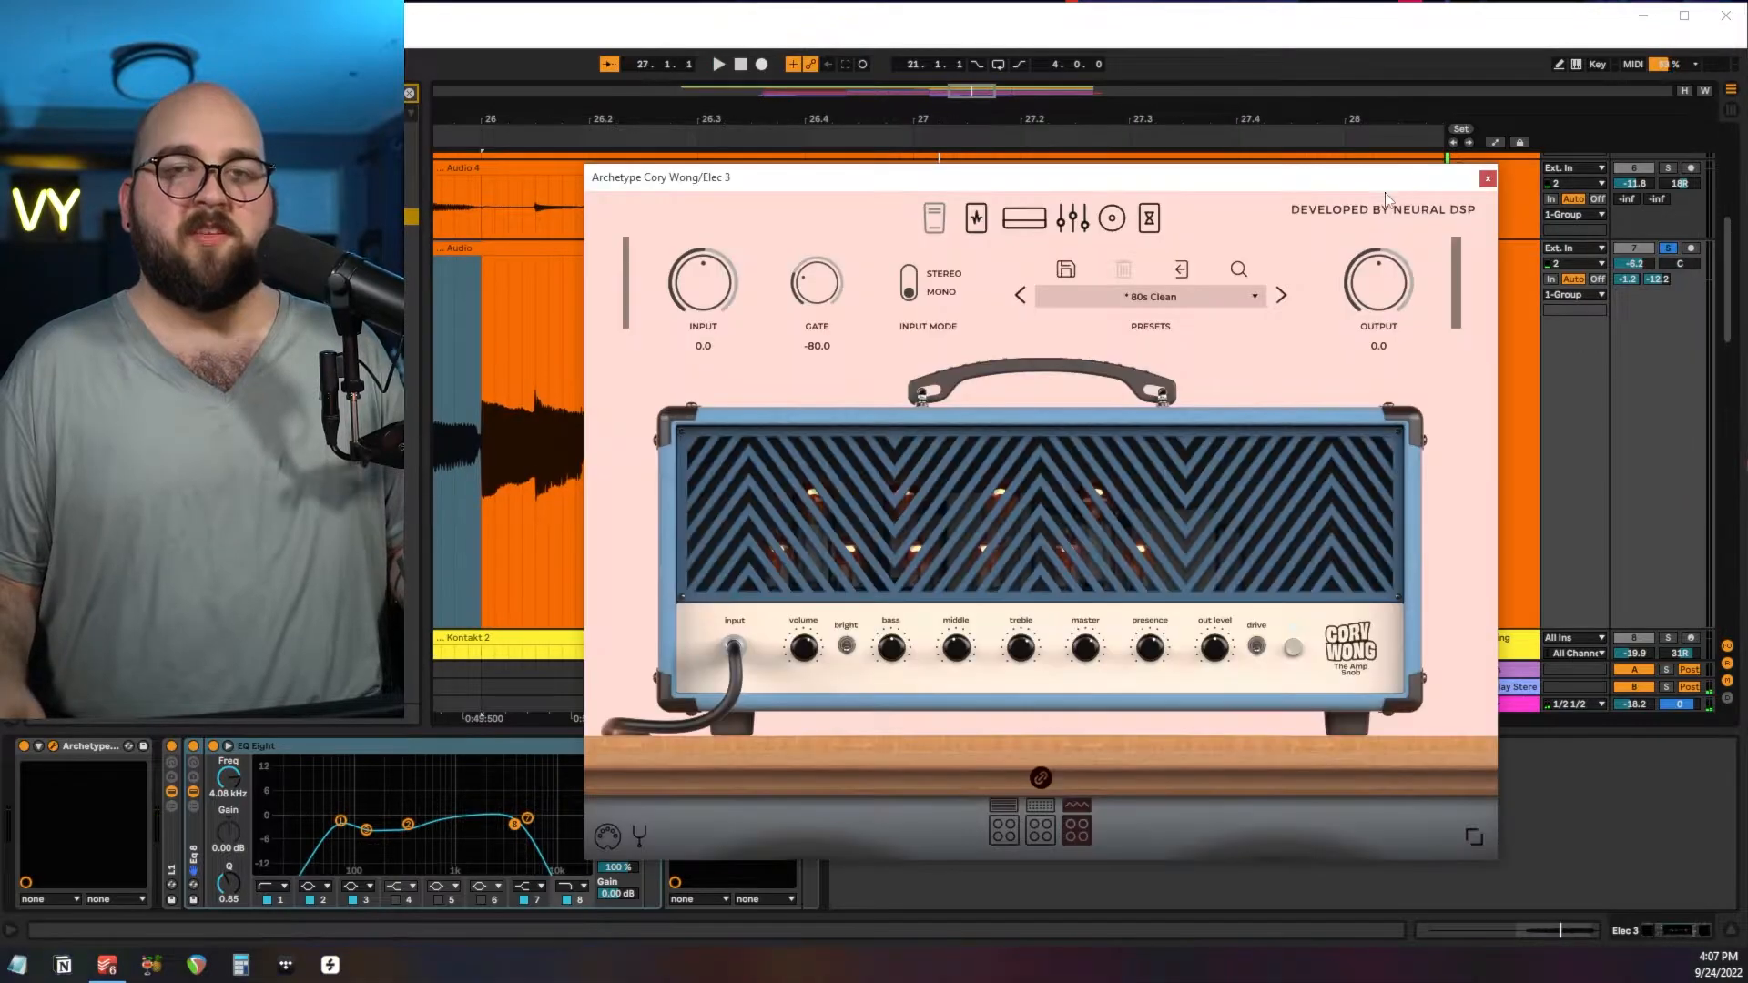
left_click(1487, 179)
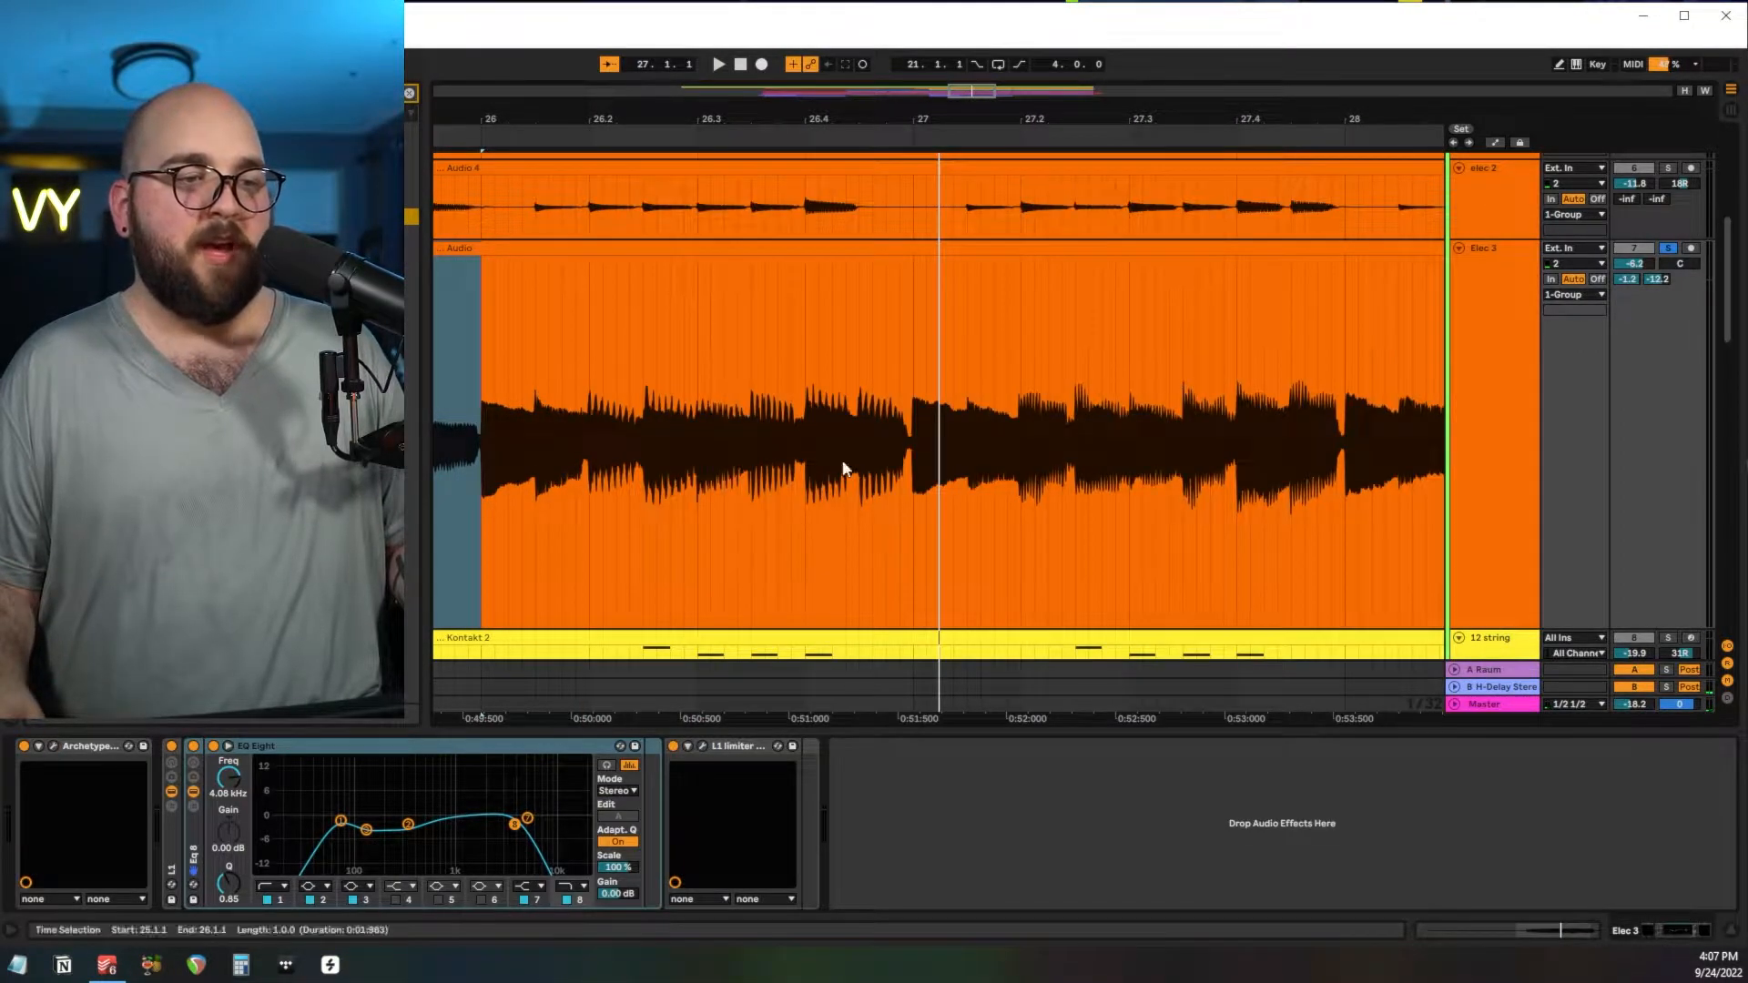
left_click(230, 767)
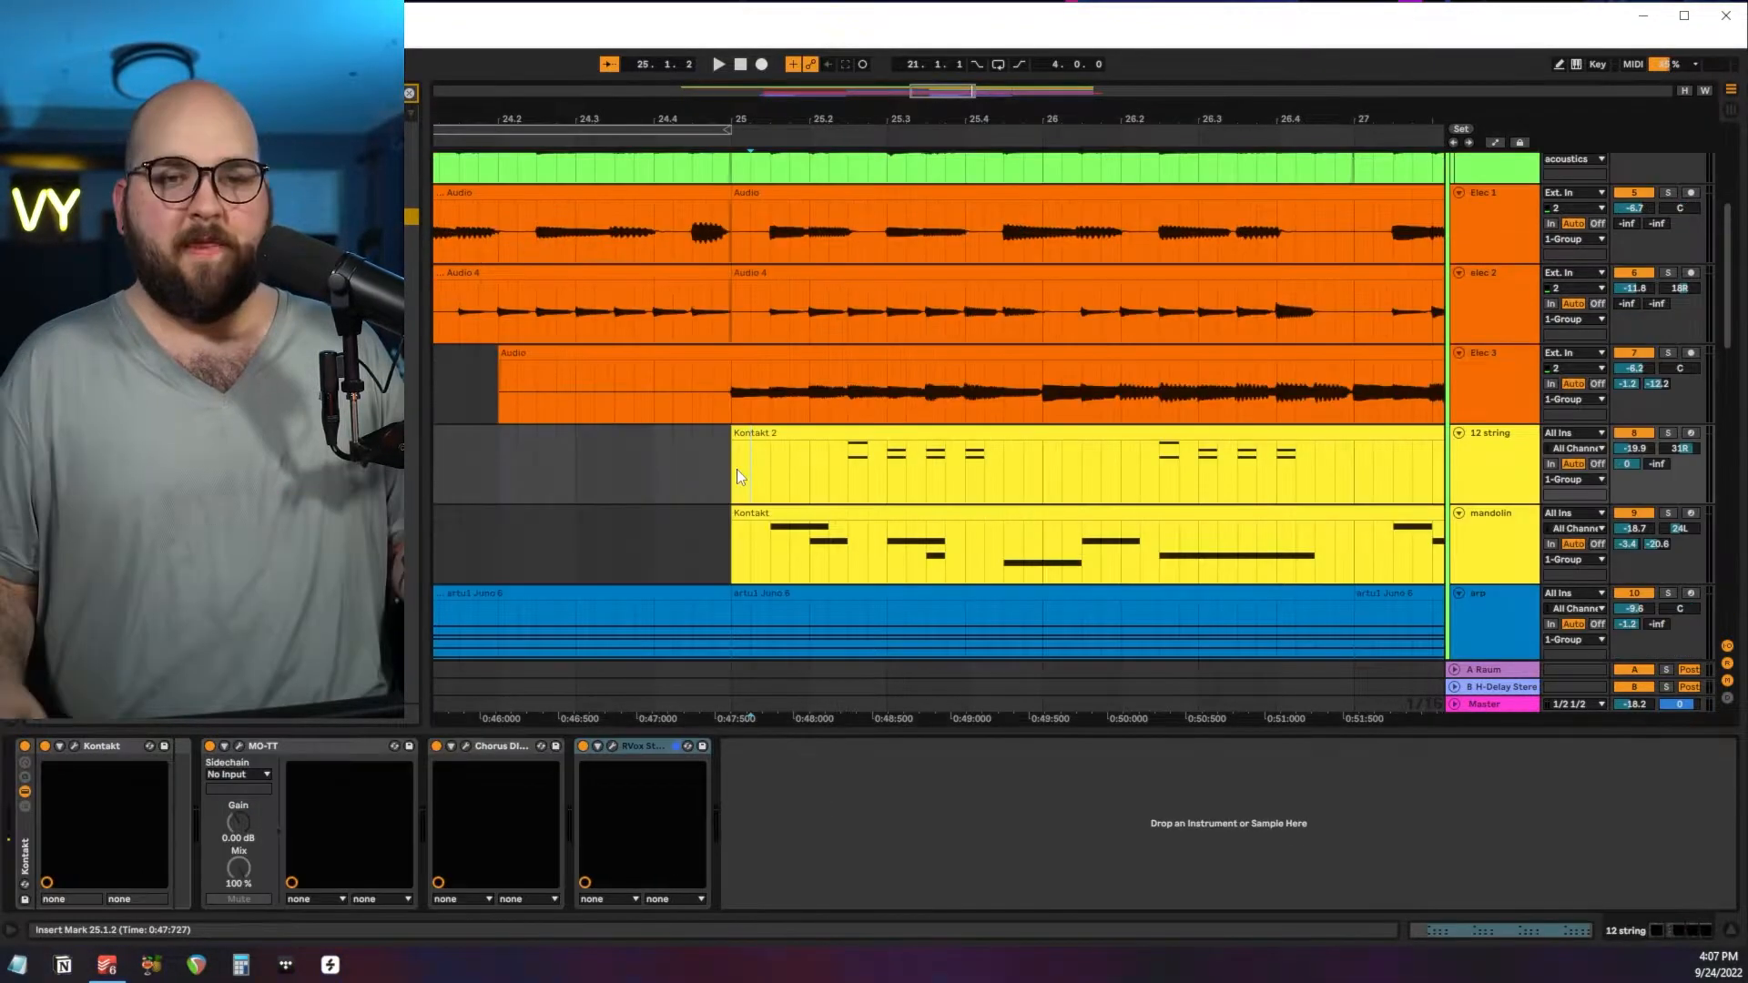
Zoom in on the 12 string clip from bar 25 and audition it together with the mandolin.
left_click_drag(770, 480, 1043, 521)
key("z")
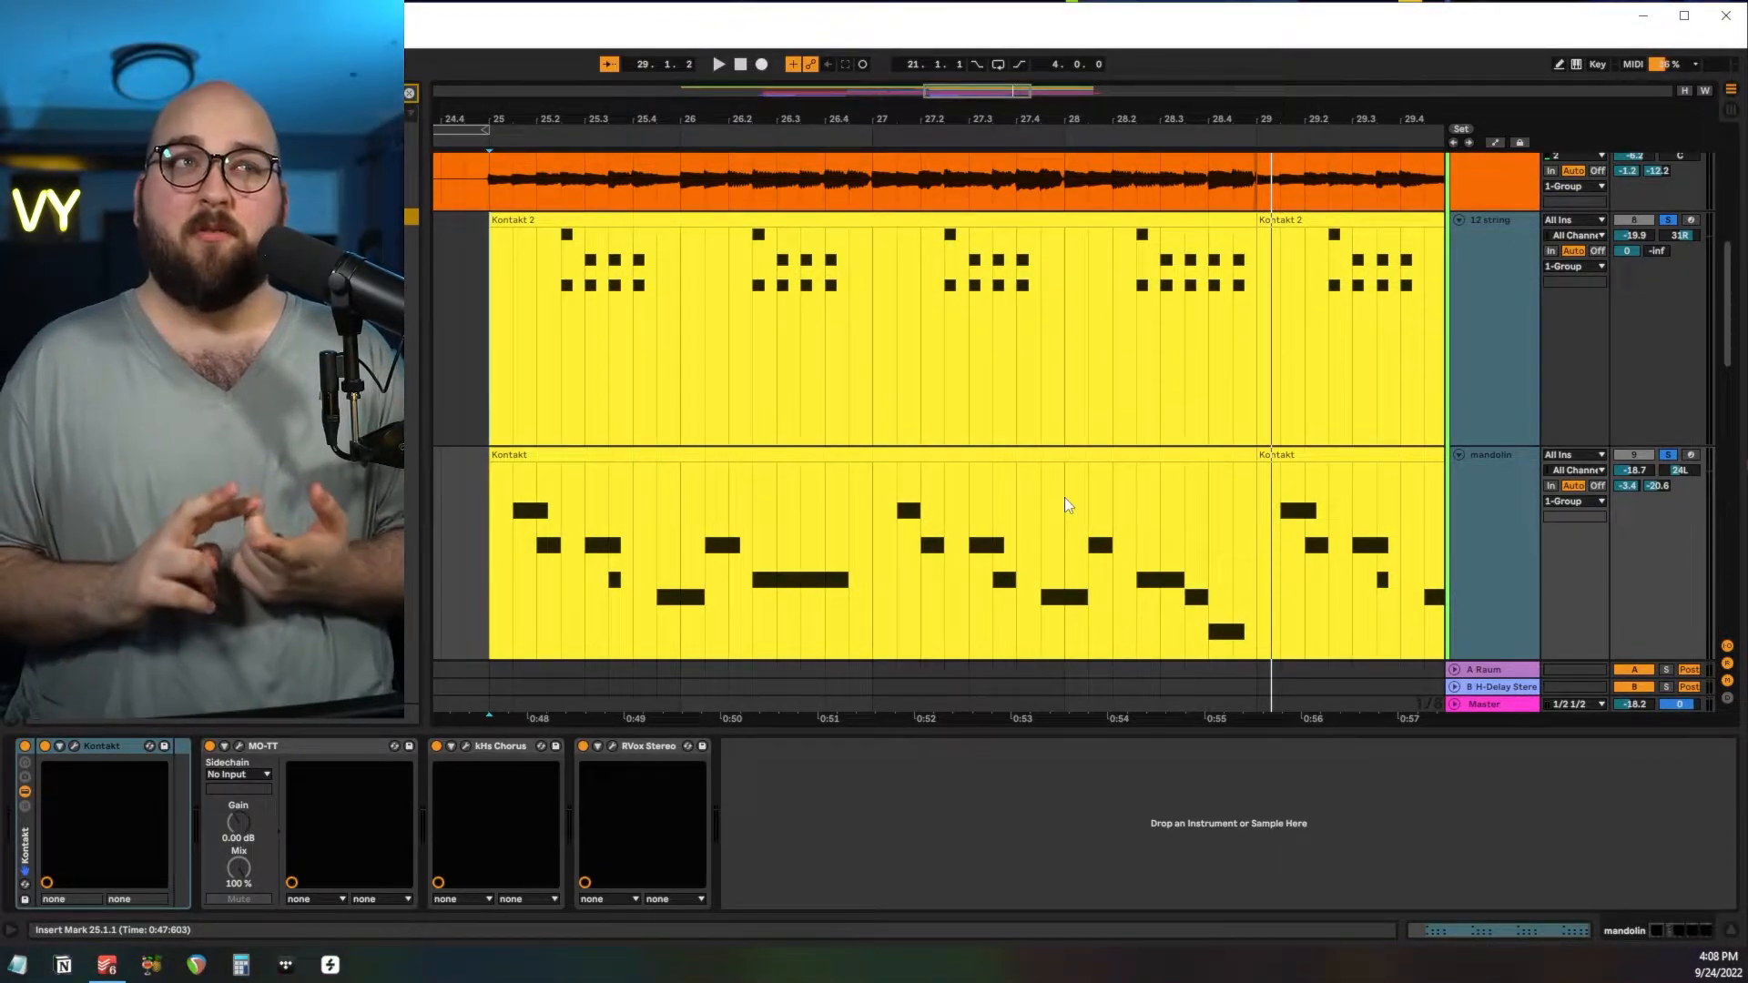
left_click(1353, 331)
Review the Kontakt Picked Acoustic instrument on the 12 string track.
left_click(1499, 321)
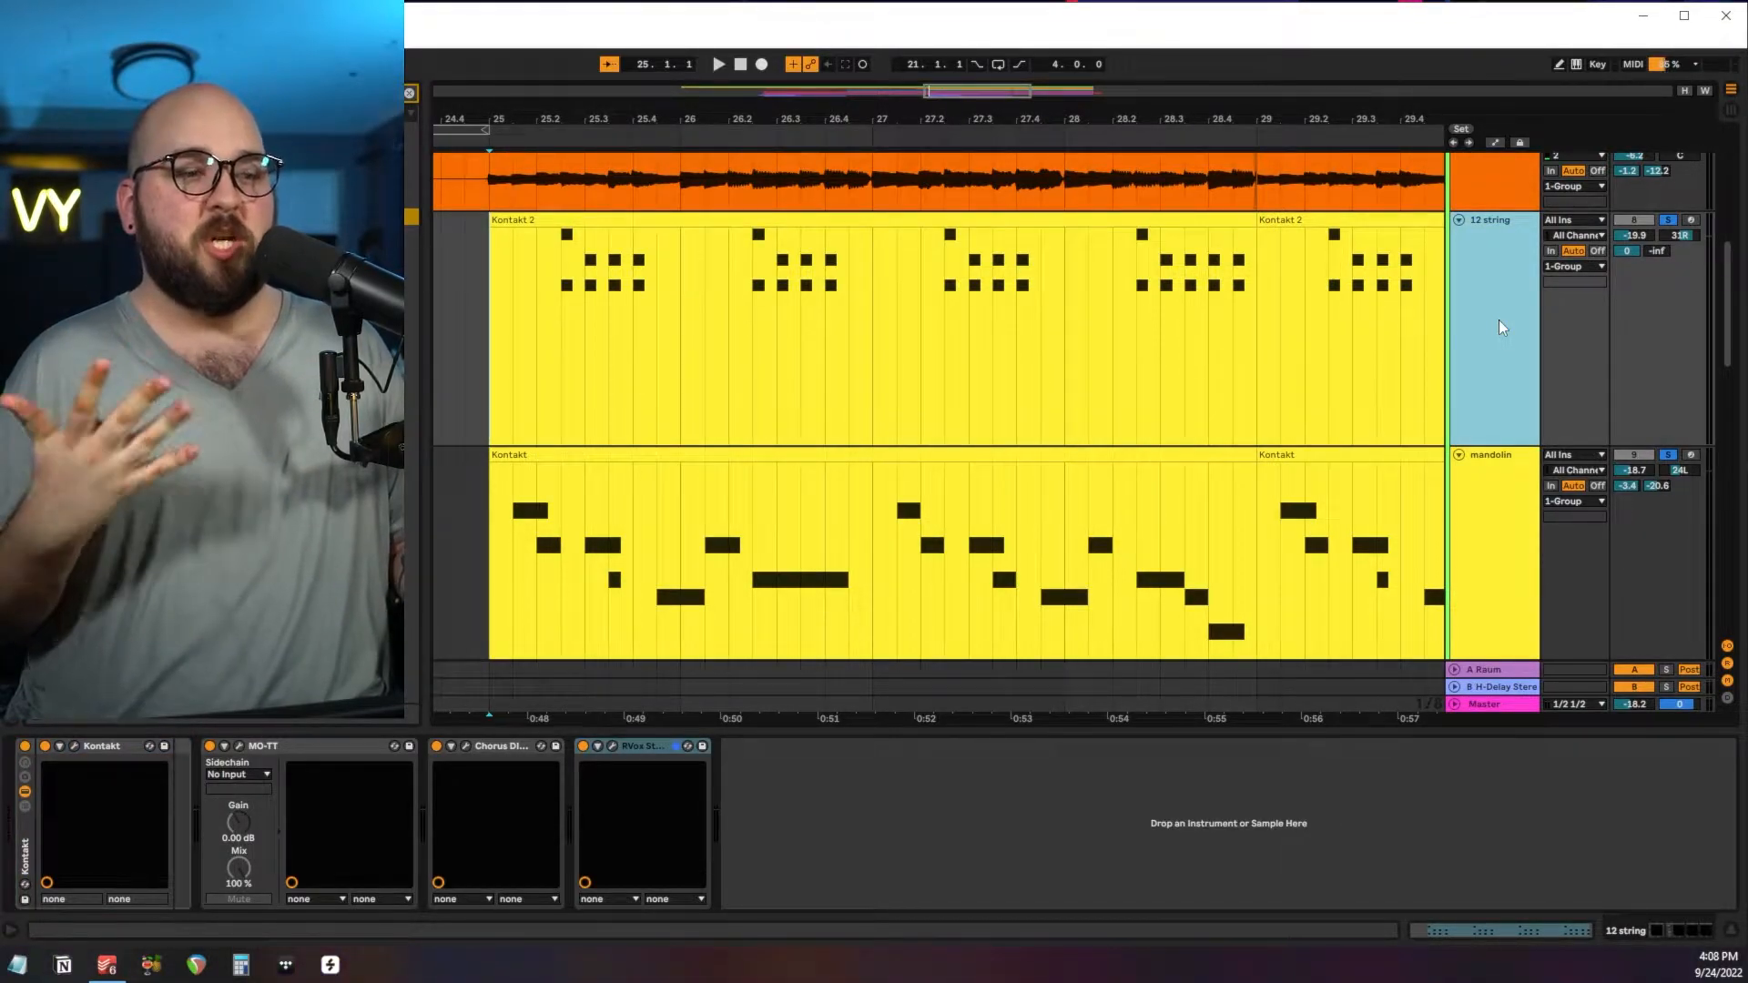
left_click(585, 346)
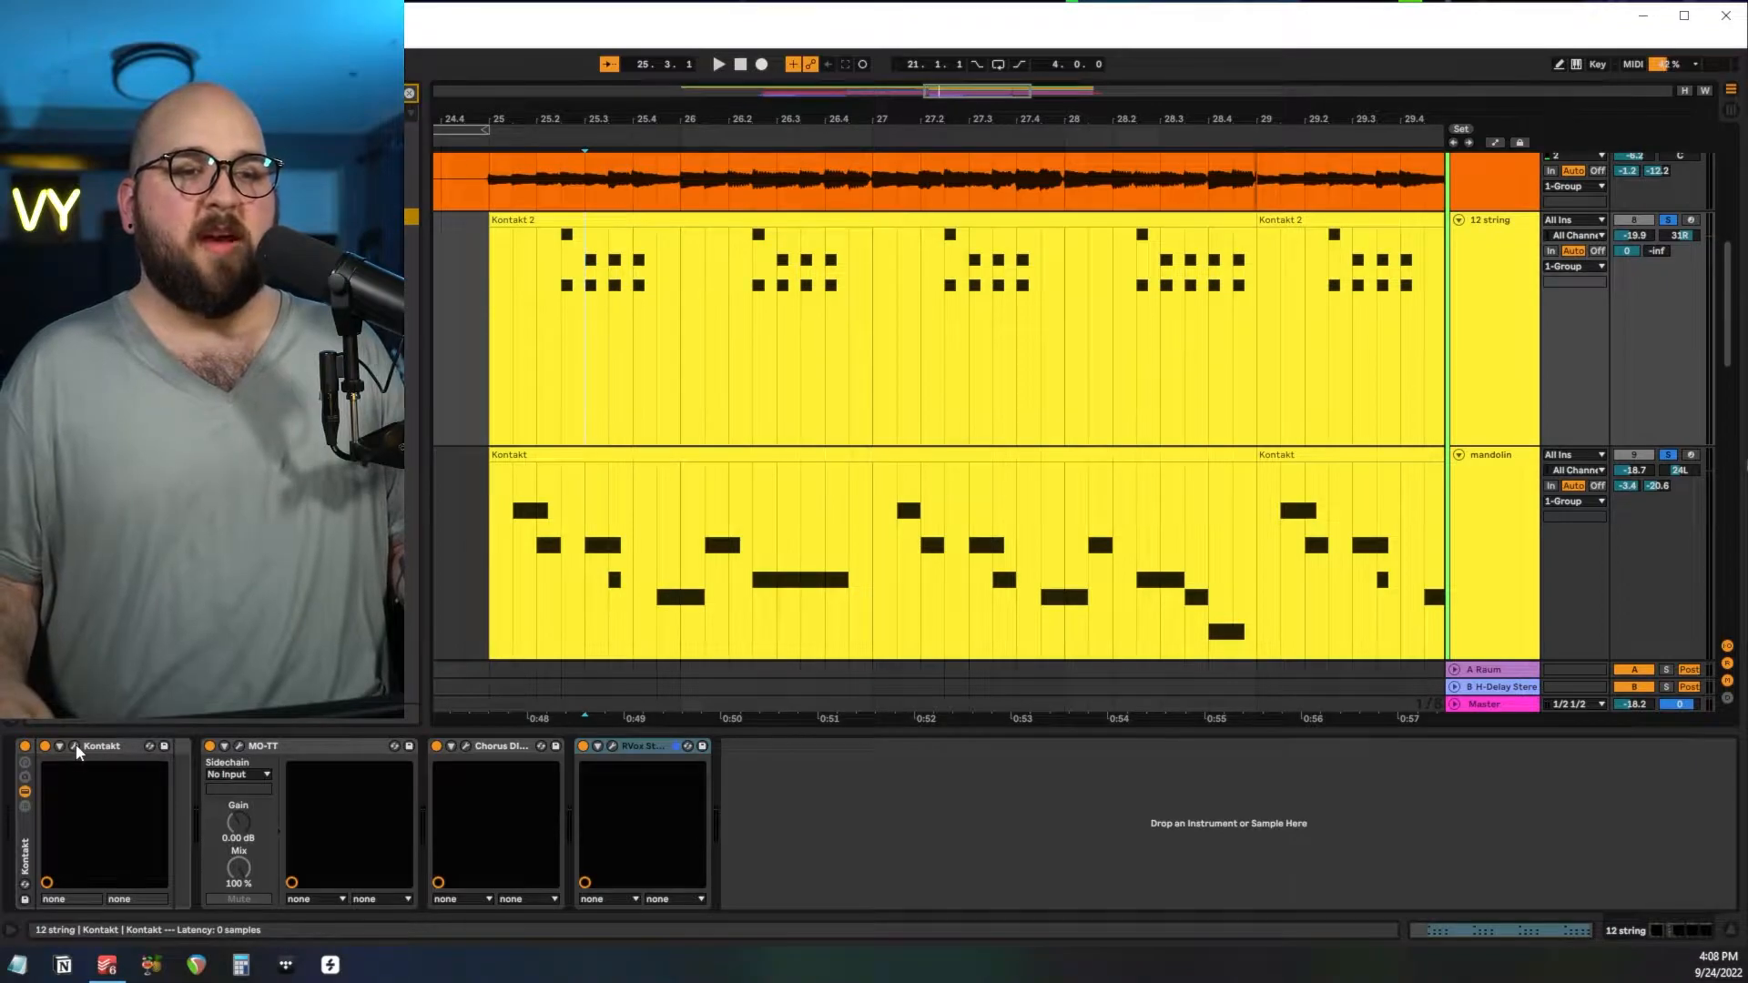
left_click(74, 745)
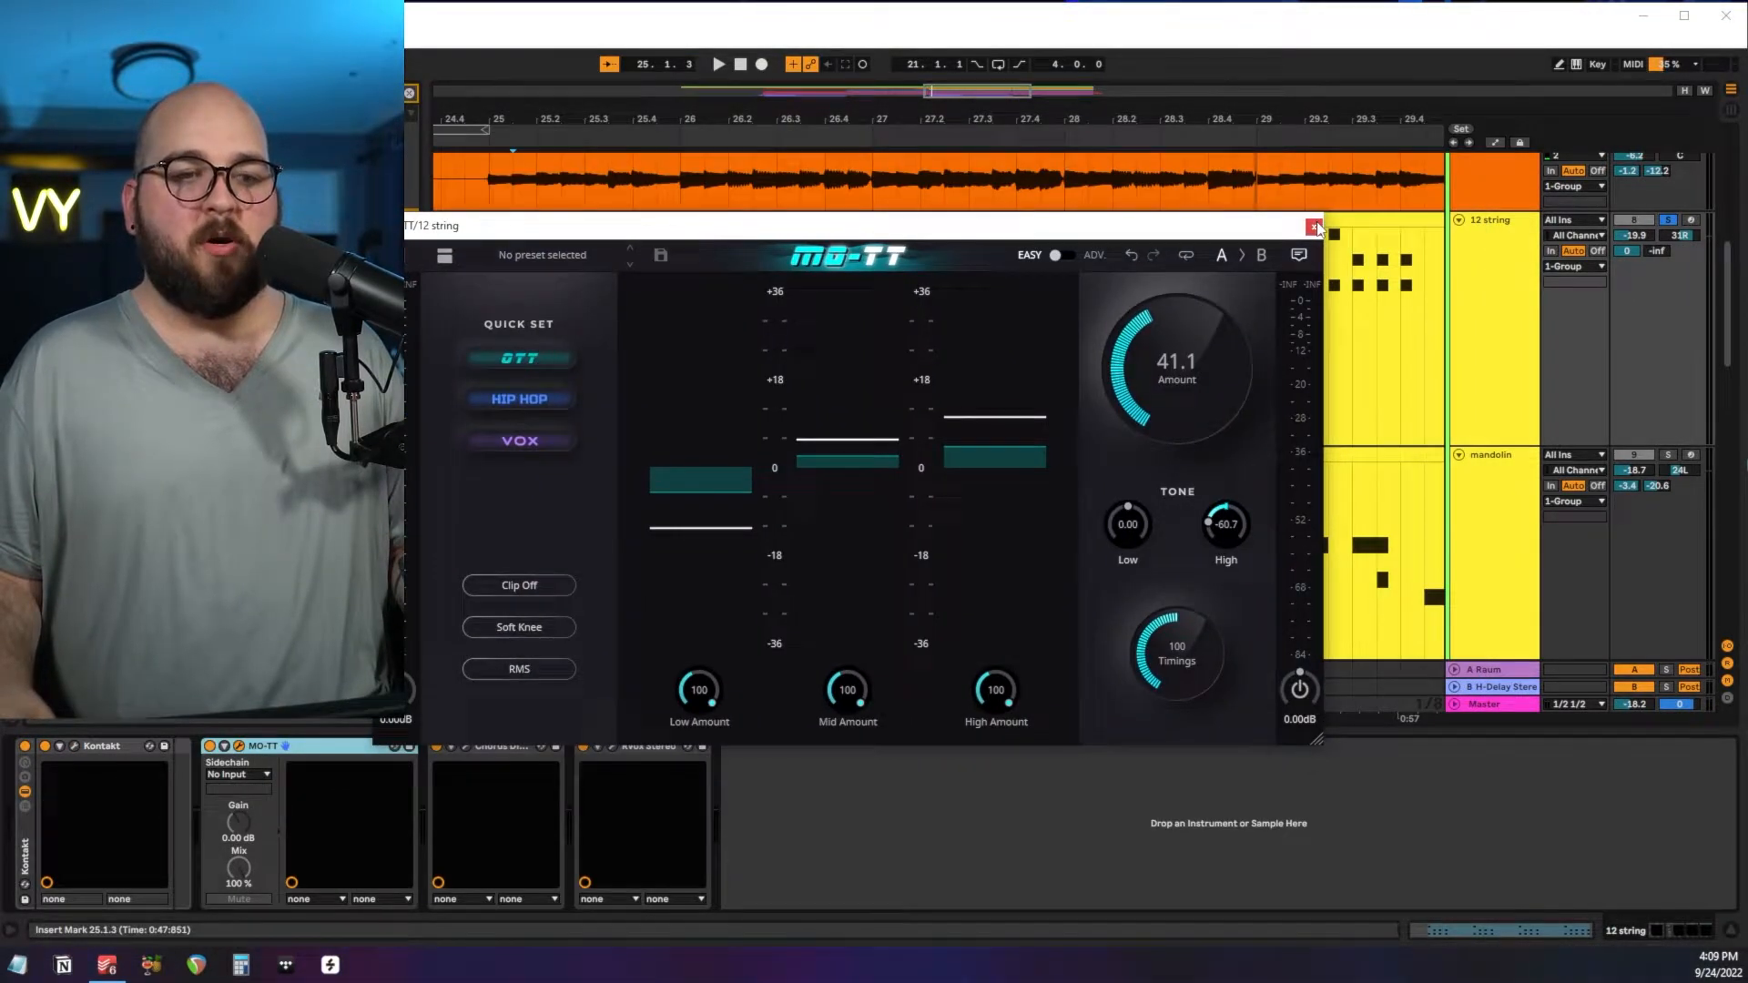
left_click(1313, 227)
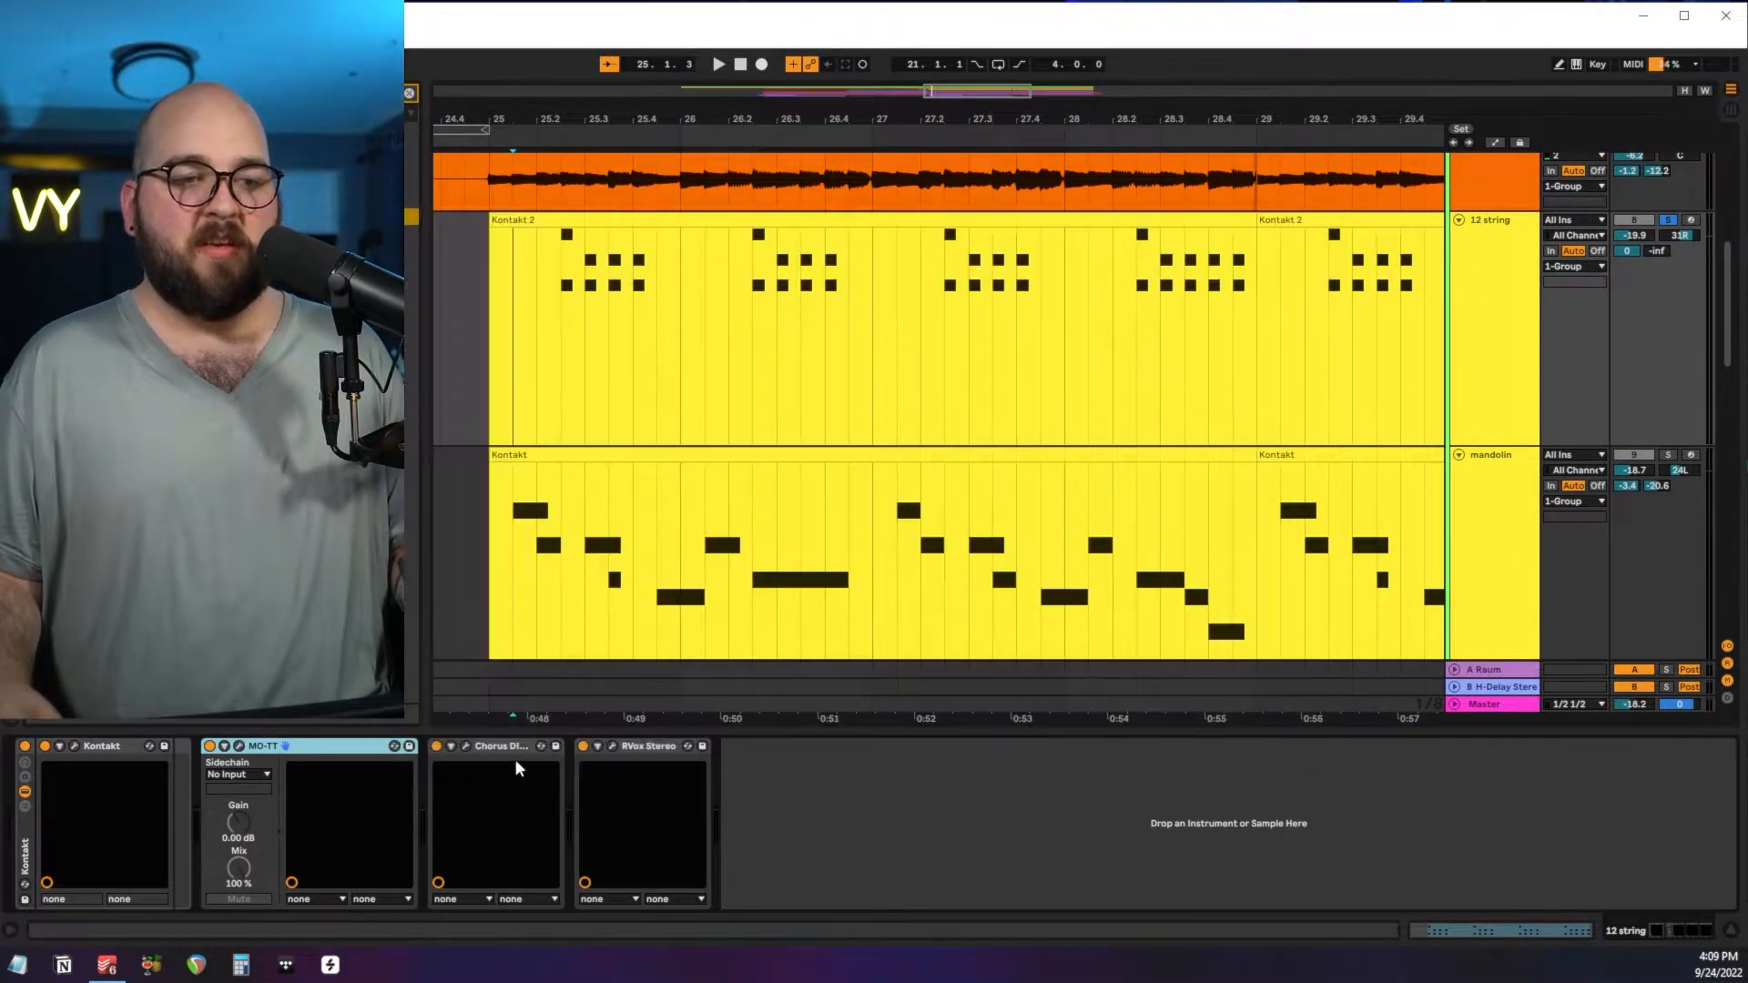
Review the Chorus DIMENSION-D and RVox settings on the 12 string track.
left_click(467, 747)
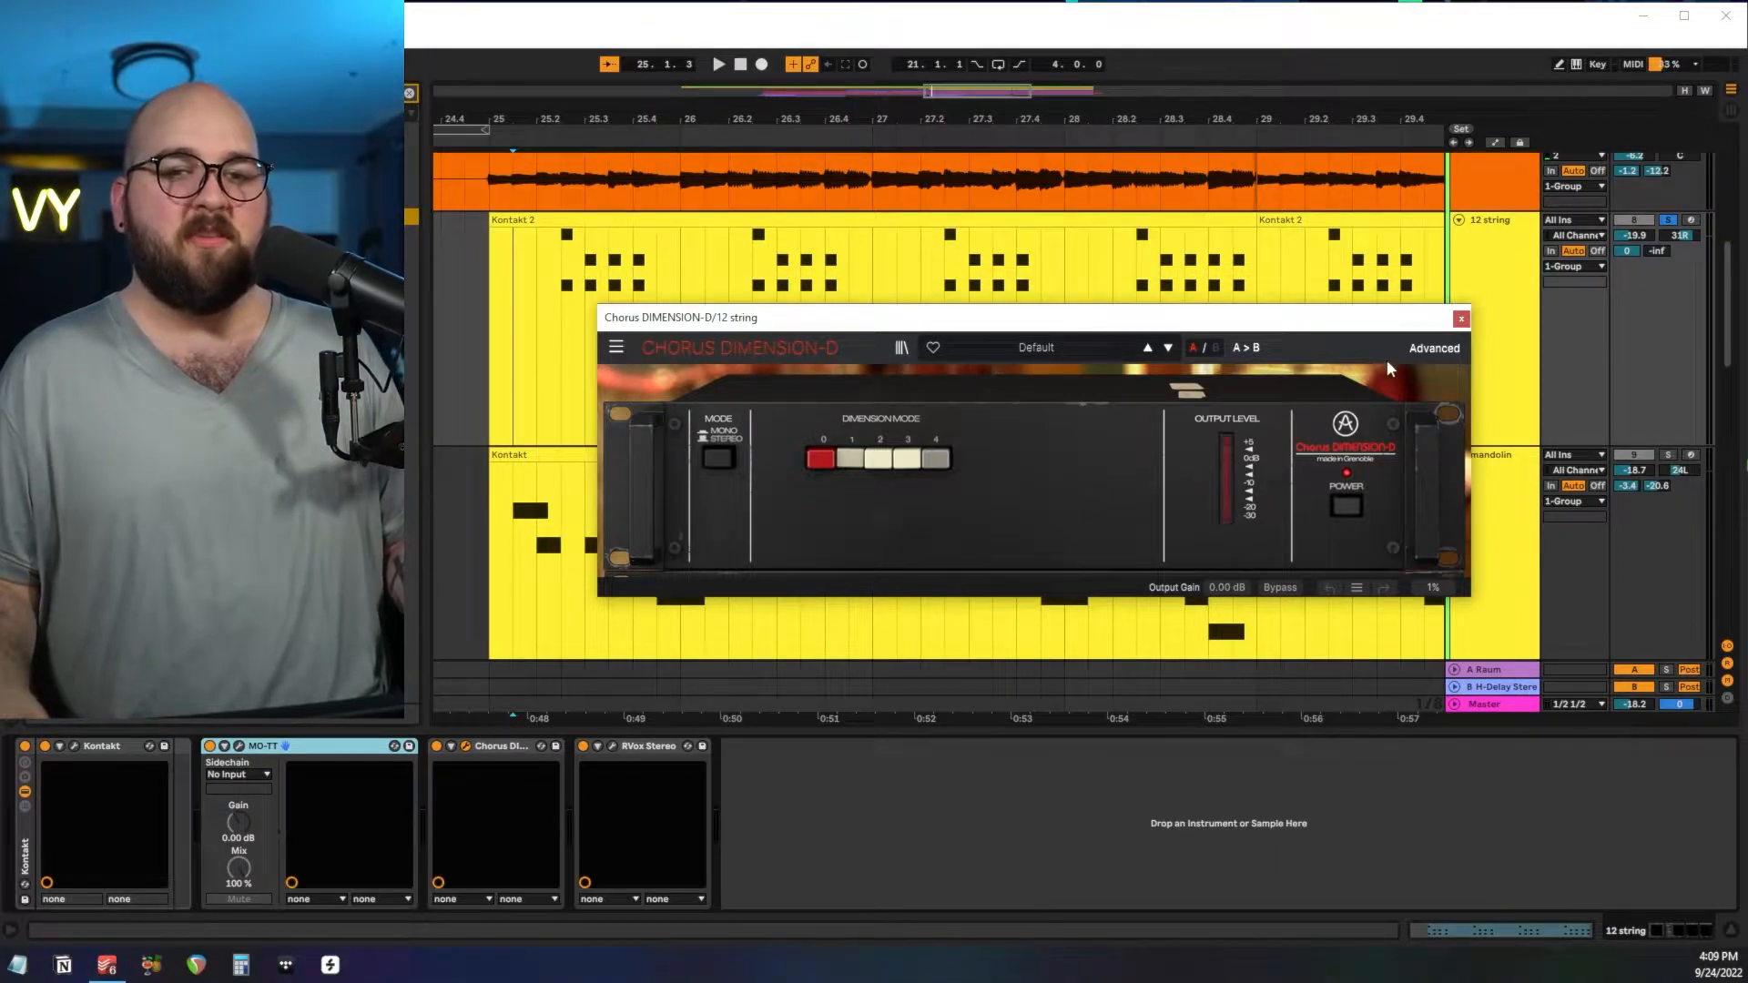
left_click(1462, 320)
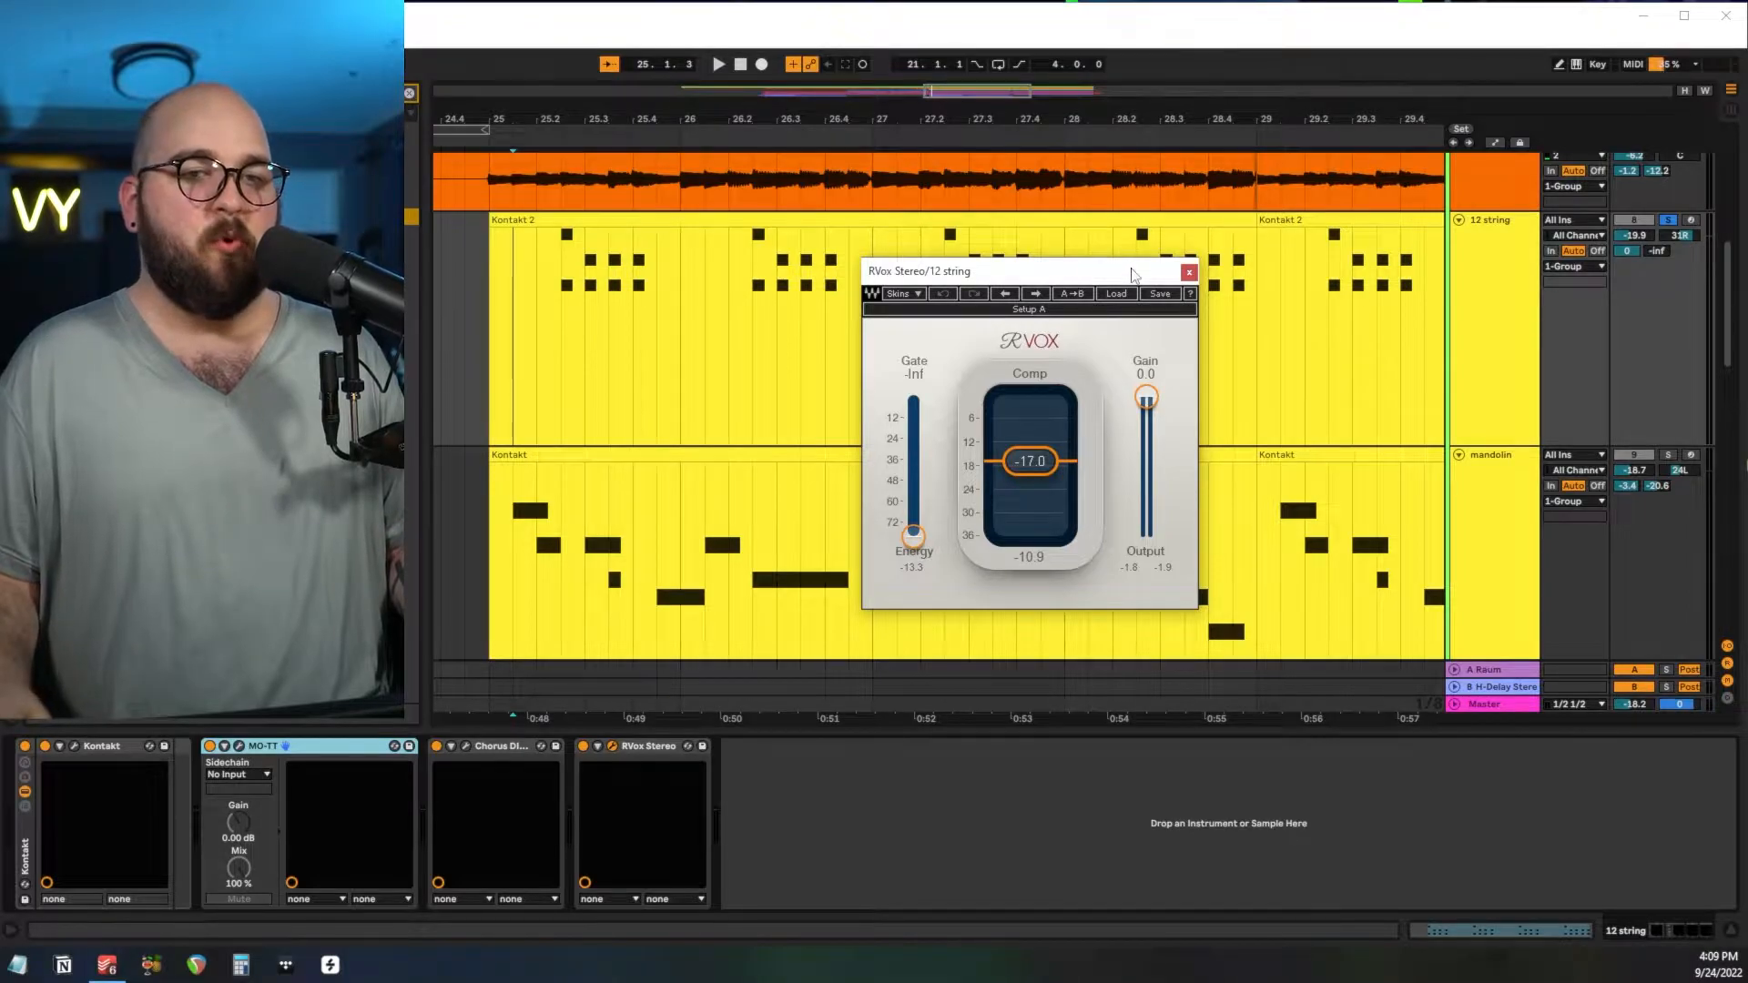
left_click(1188, 271)
Switch the solo from the 12 string to the mandolin and play the mandolin from bar 25.
left_click(495, 342)
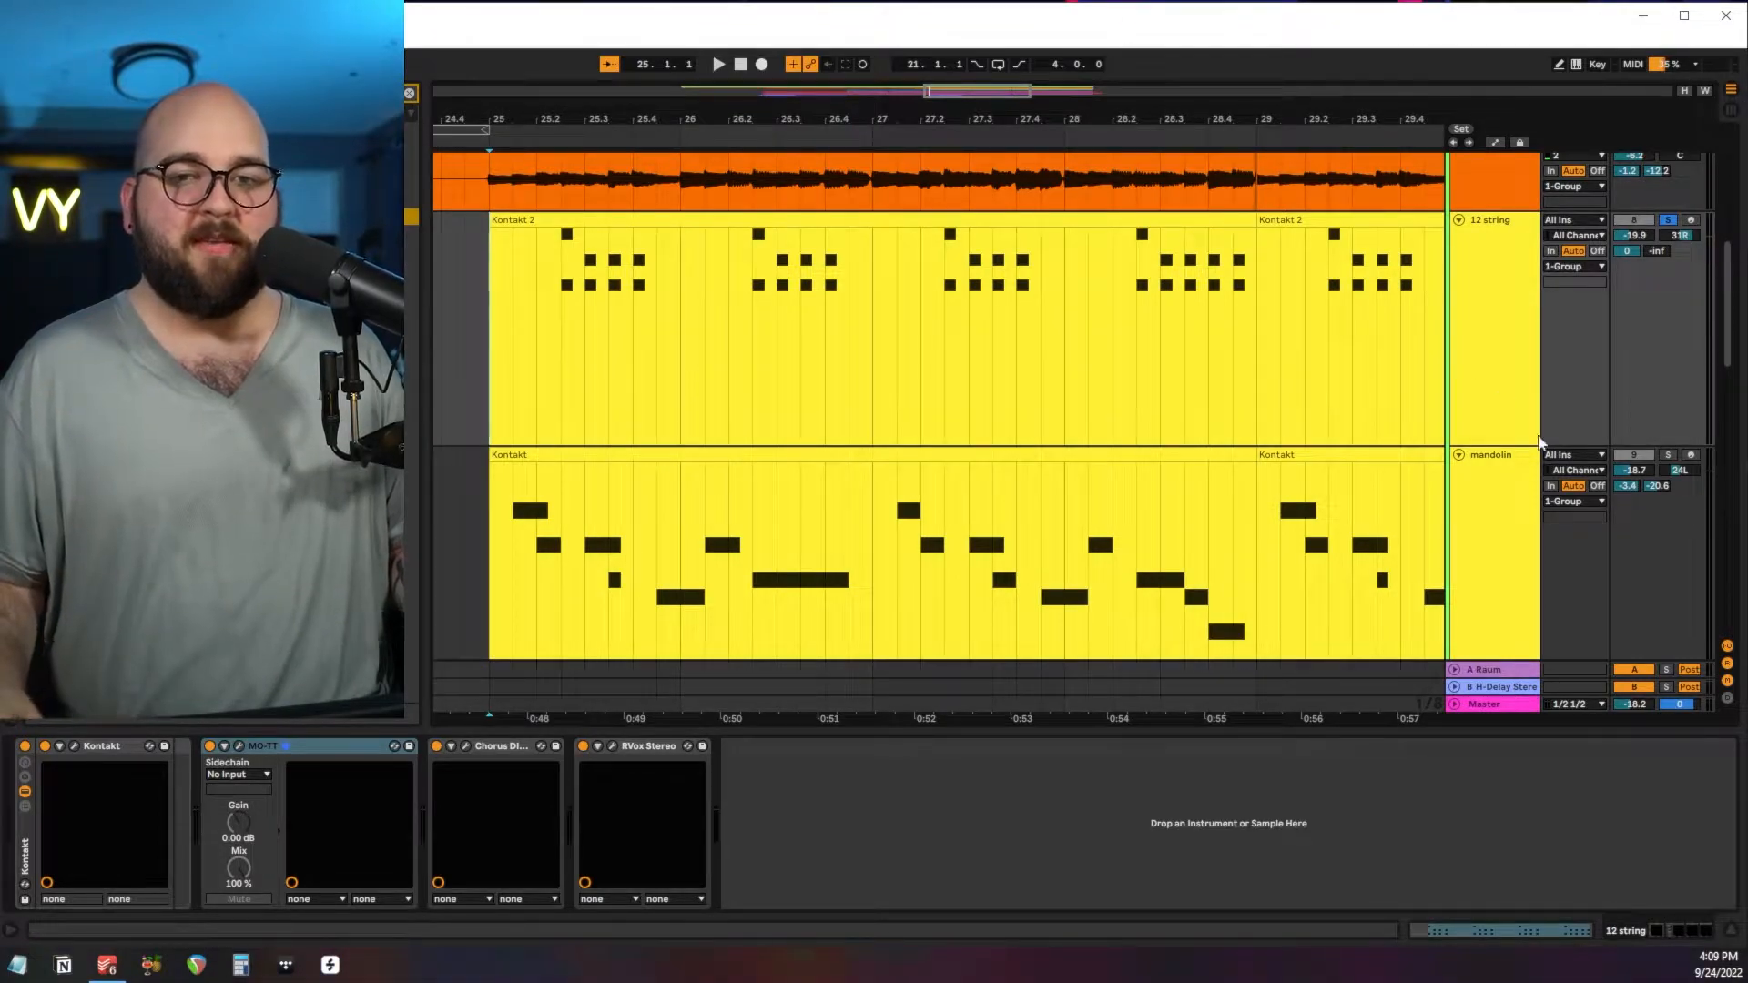
left_click(1668, 455)
left_click(488, 554)
scroll(489, 555, "down", 2)
key("space")
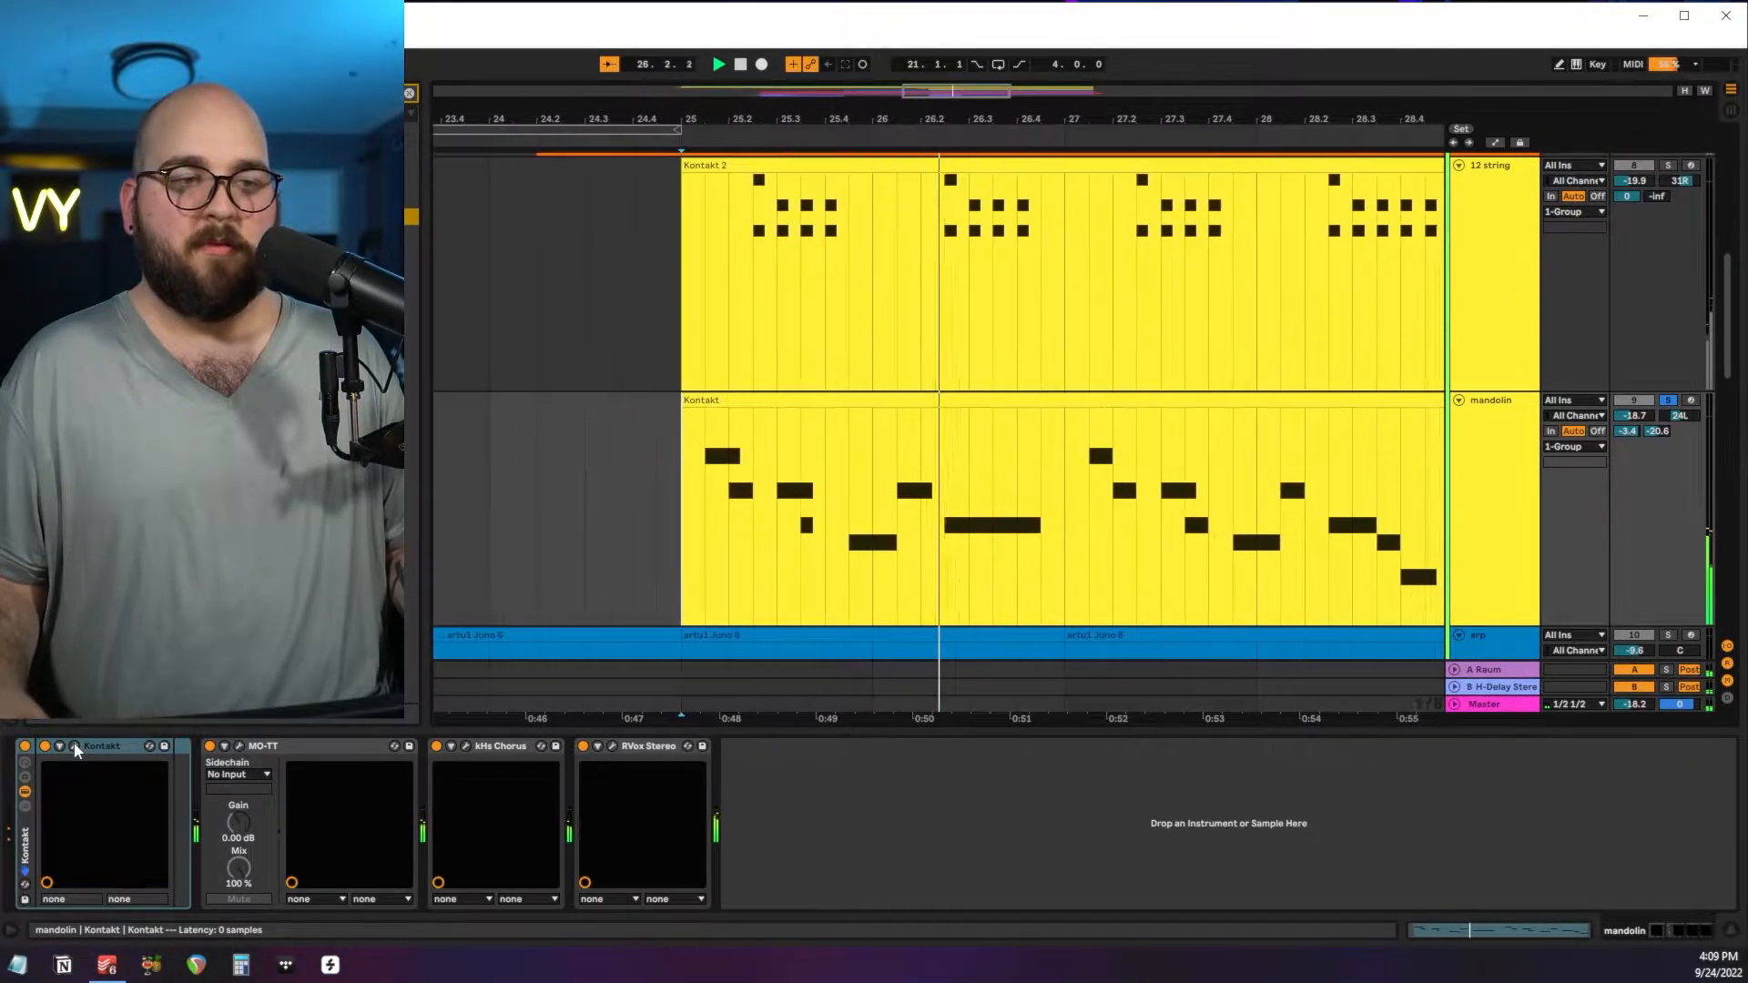
Review the mandolin's Kontakt instrument and its kHs Chorus settings.
left_click(74, 745)
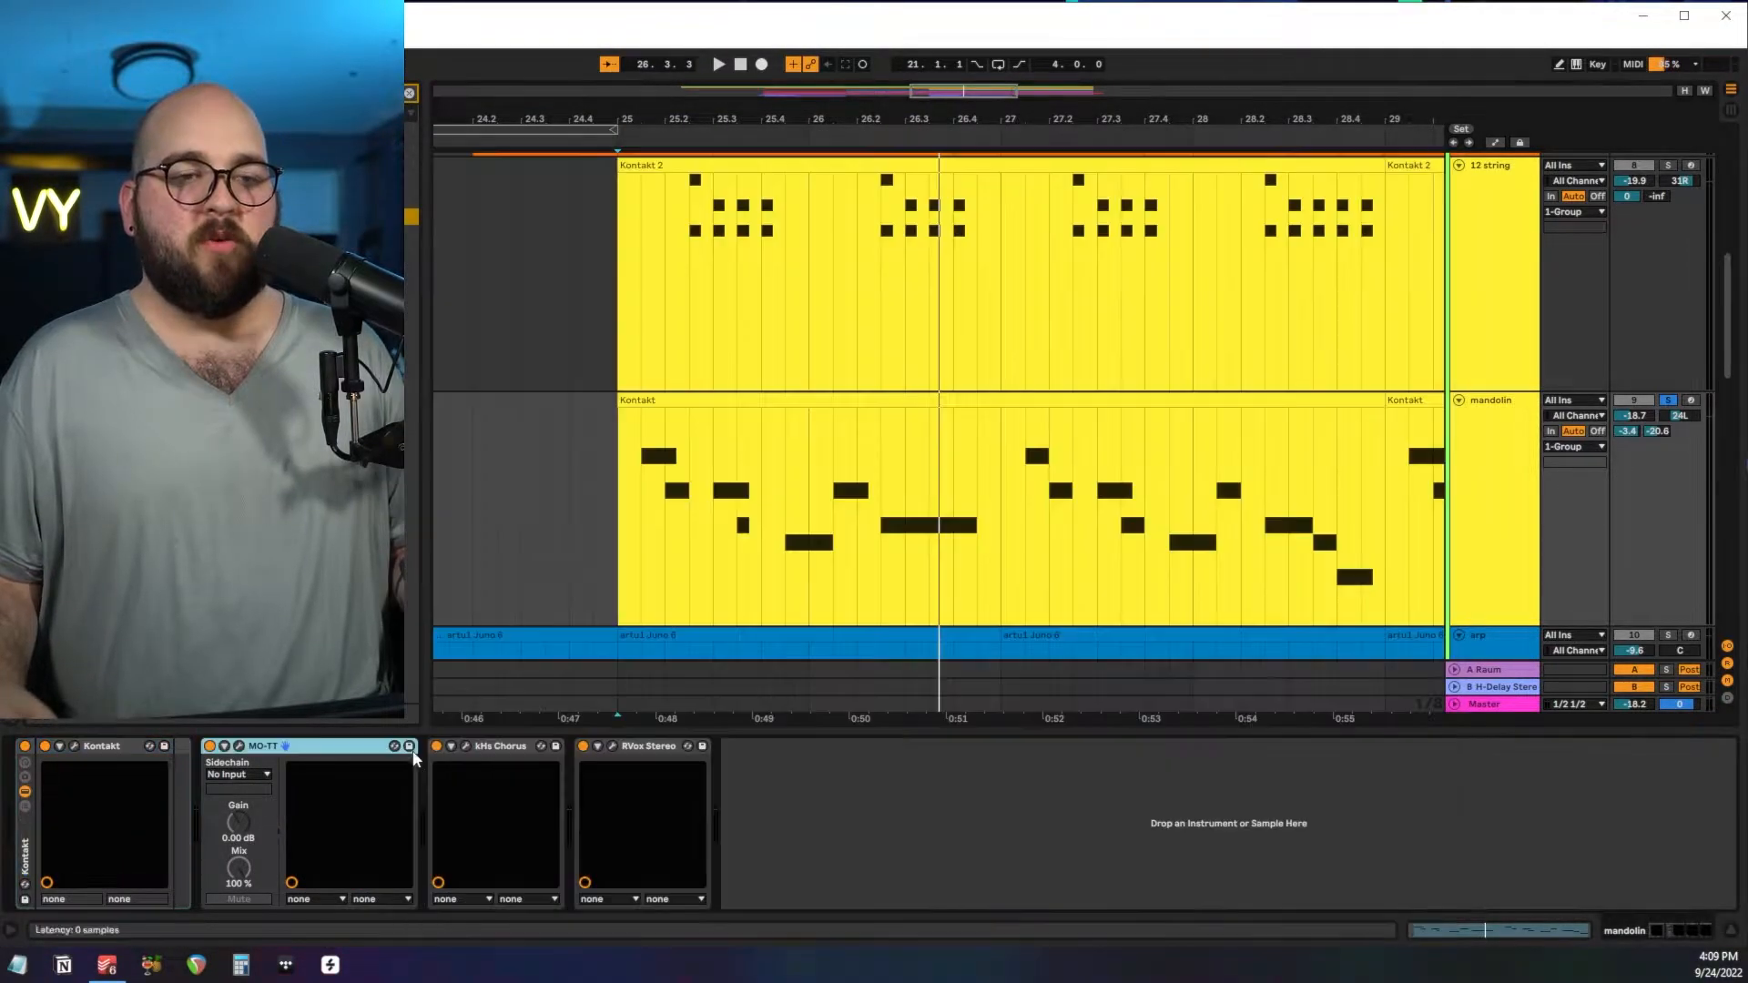
left_click(467, 747)
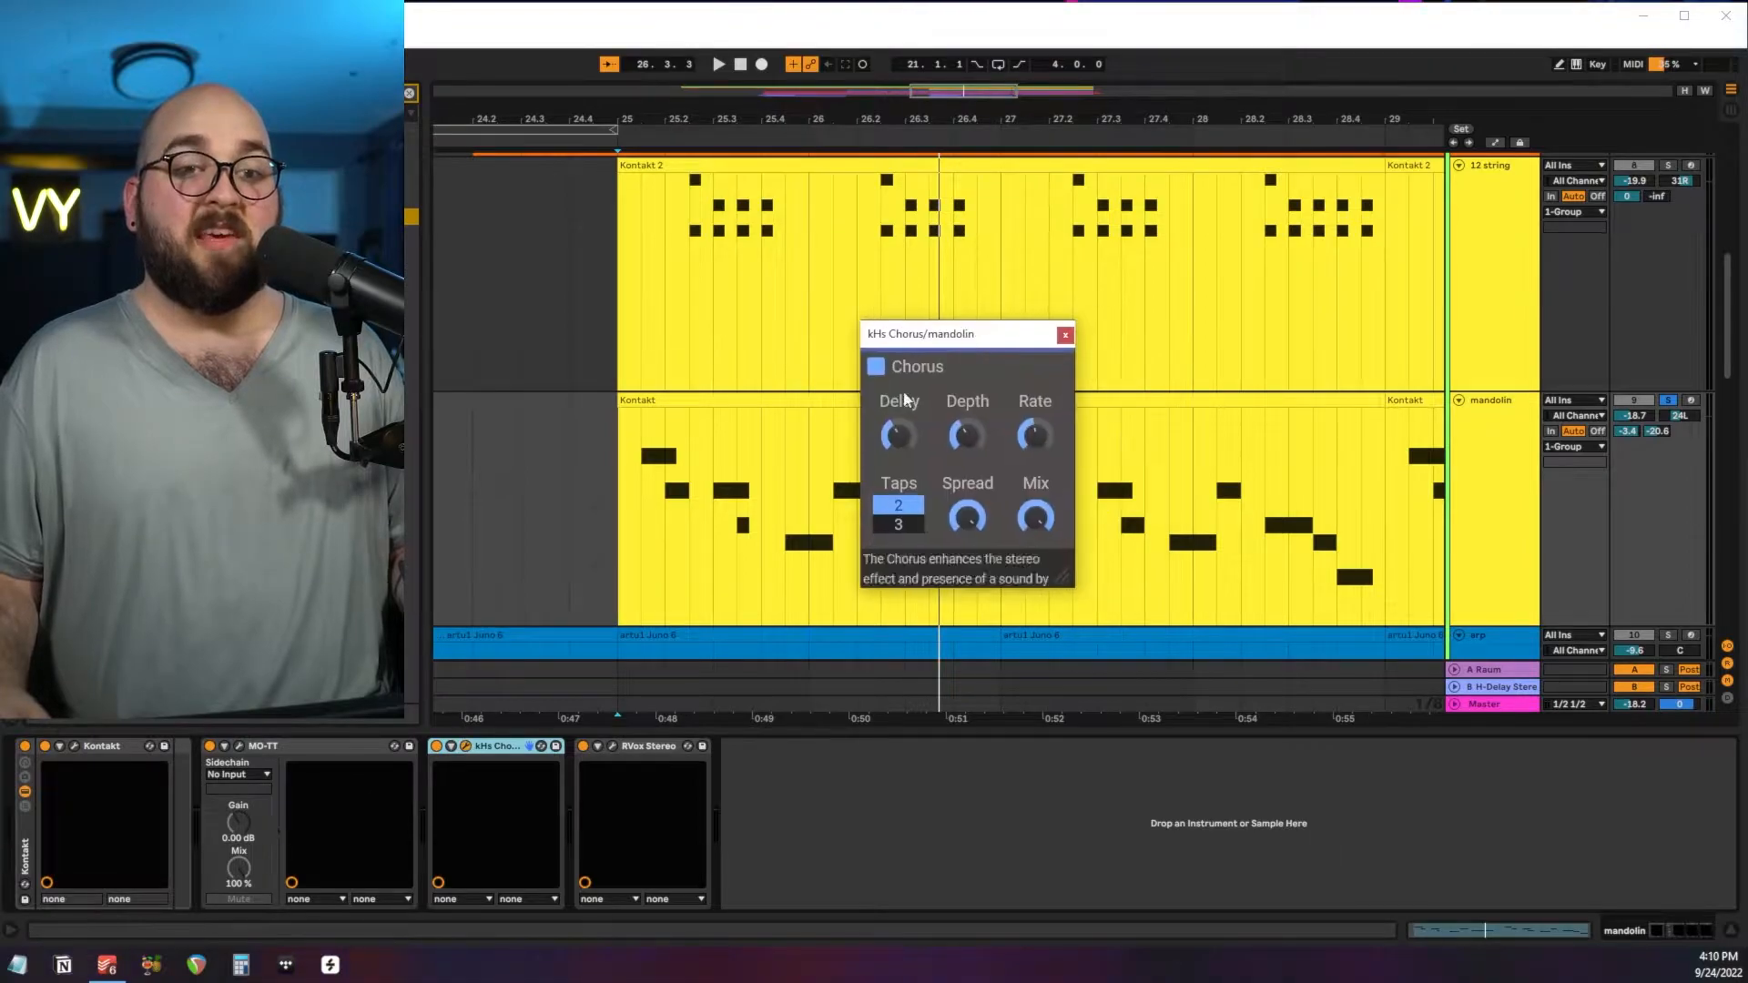
left_click(1064, 335)
Solo the acoustics, electric guitars, 12 string and mandolin together and audition them from bar 25.
scroll(1398, 460, "up", 8)
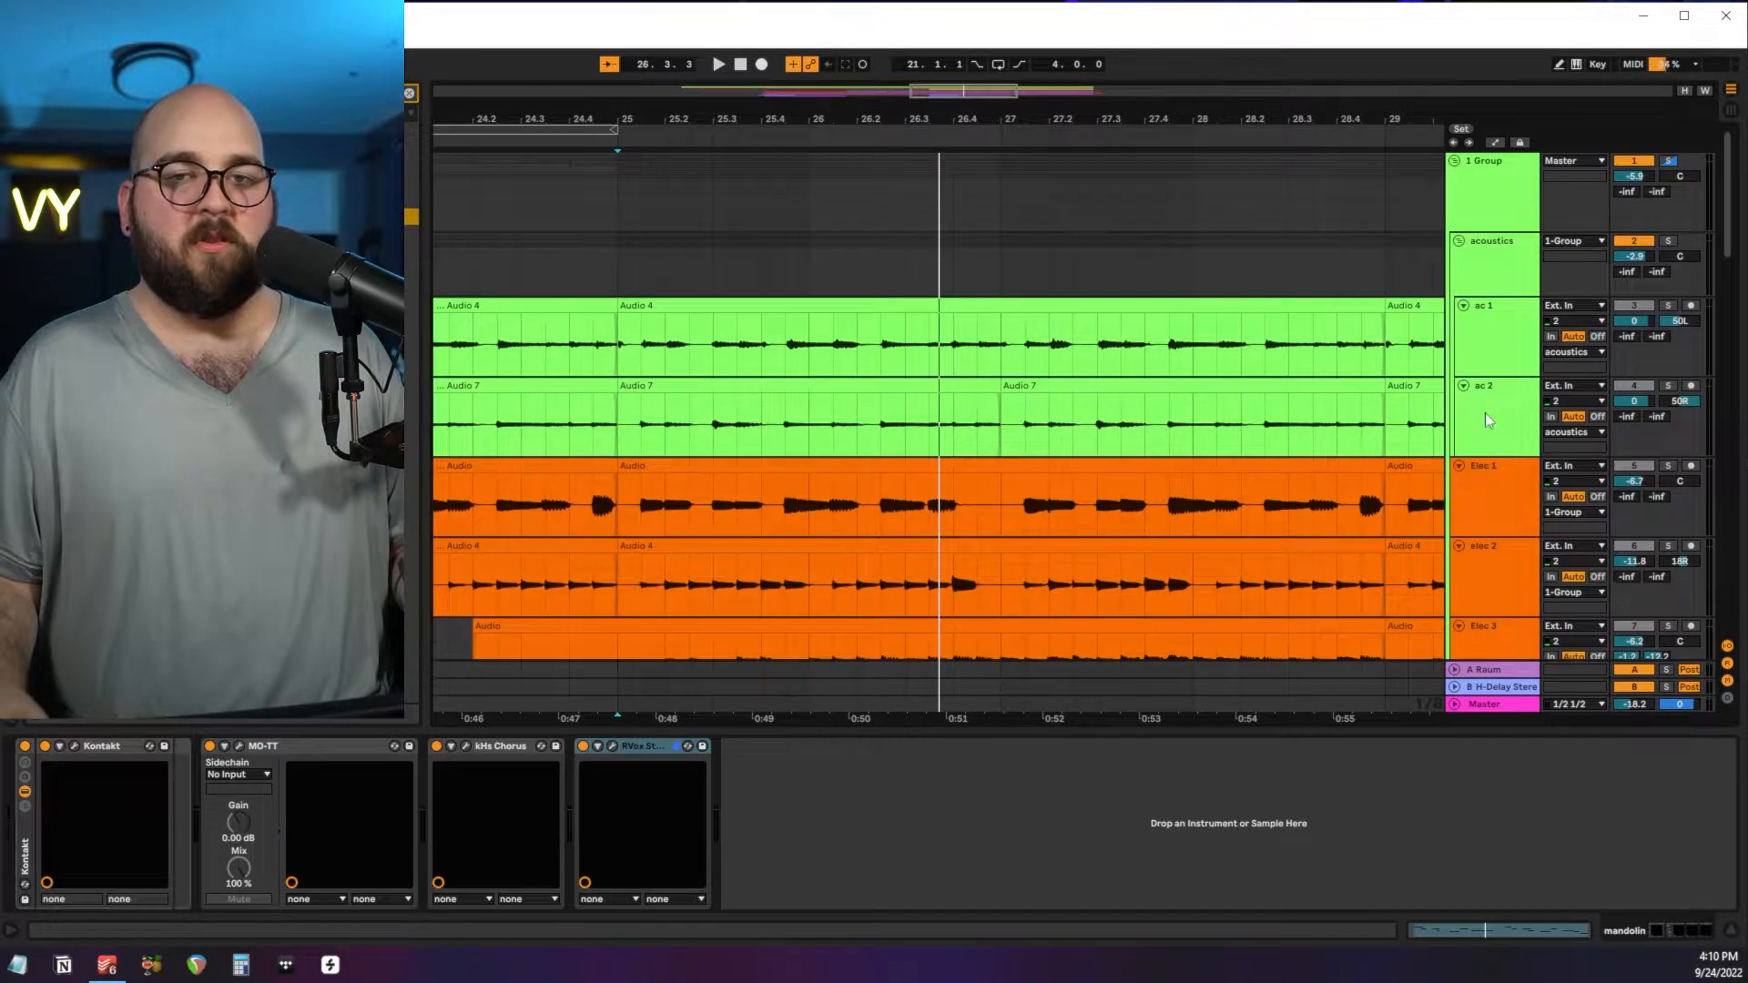
left_click(1493, 287)
left_click(1669, 242)
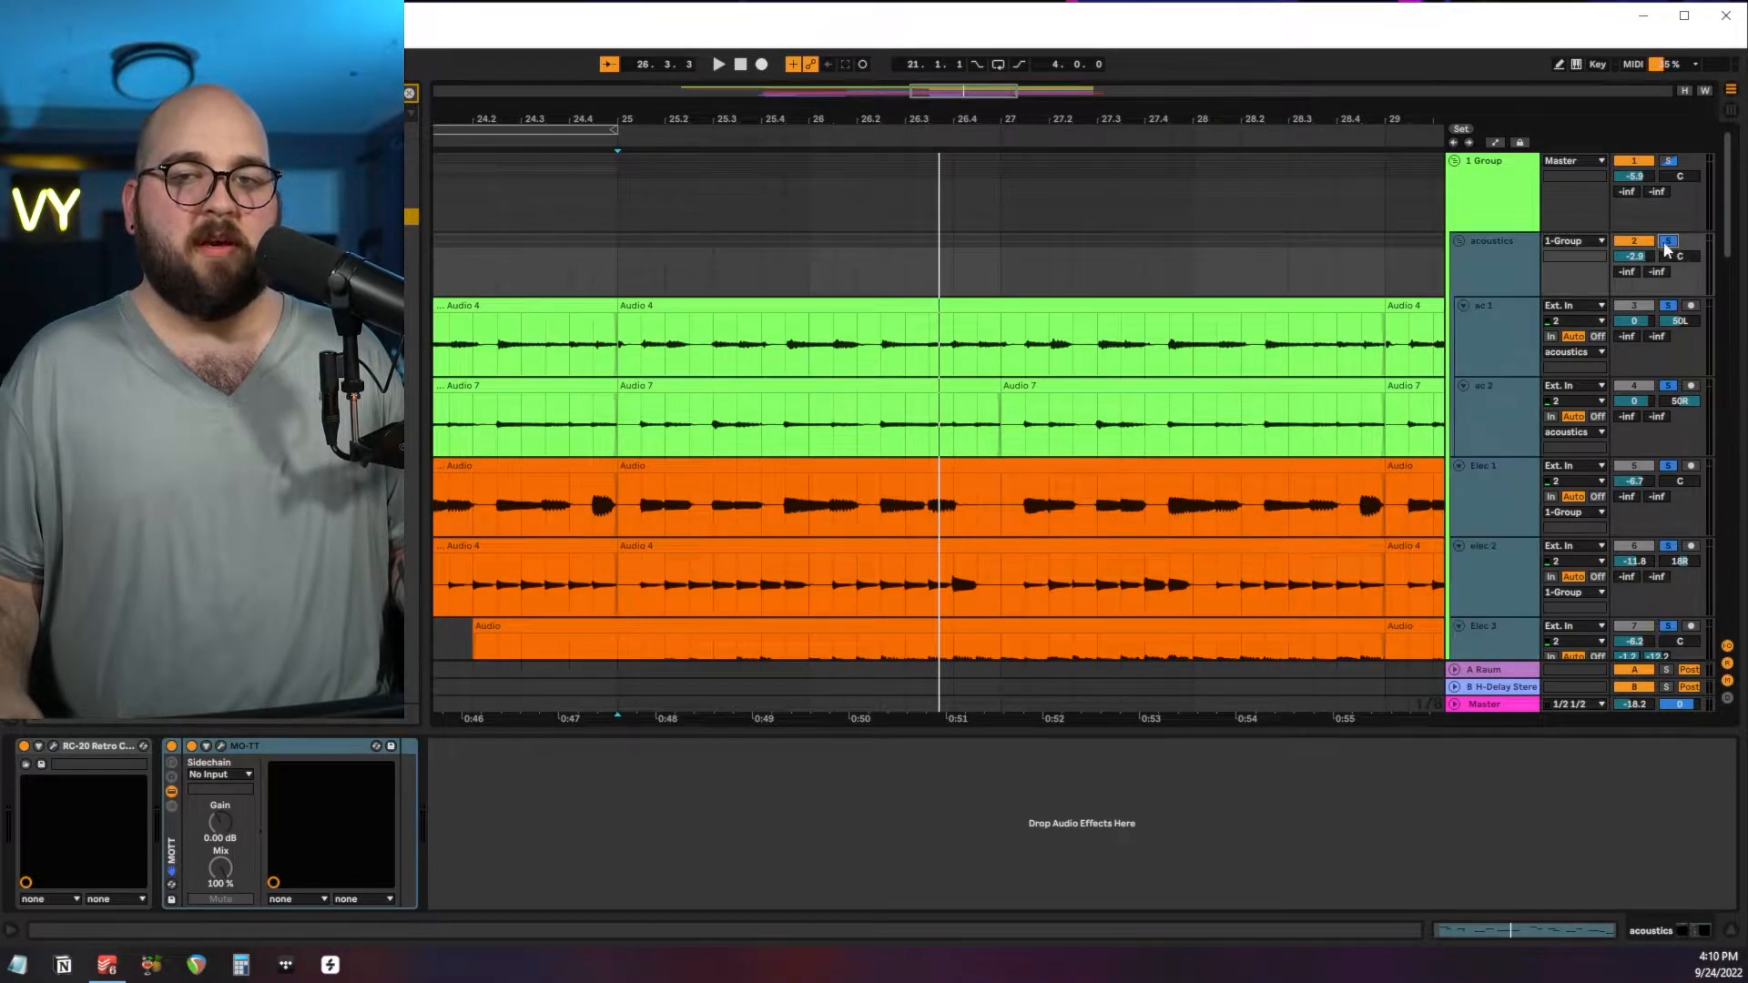
scroll(1029, 402, "down", 6)
left_click(616, 510)
key("space")
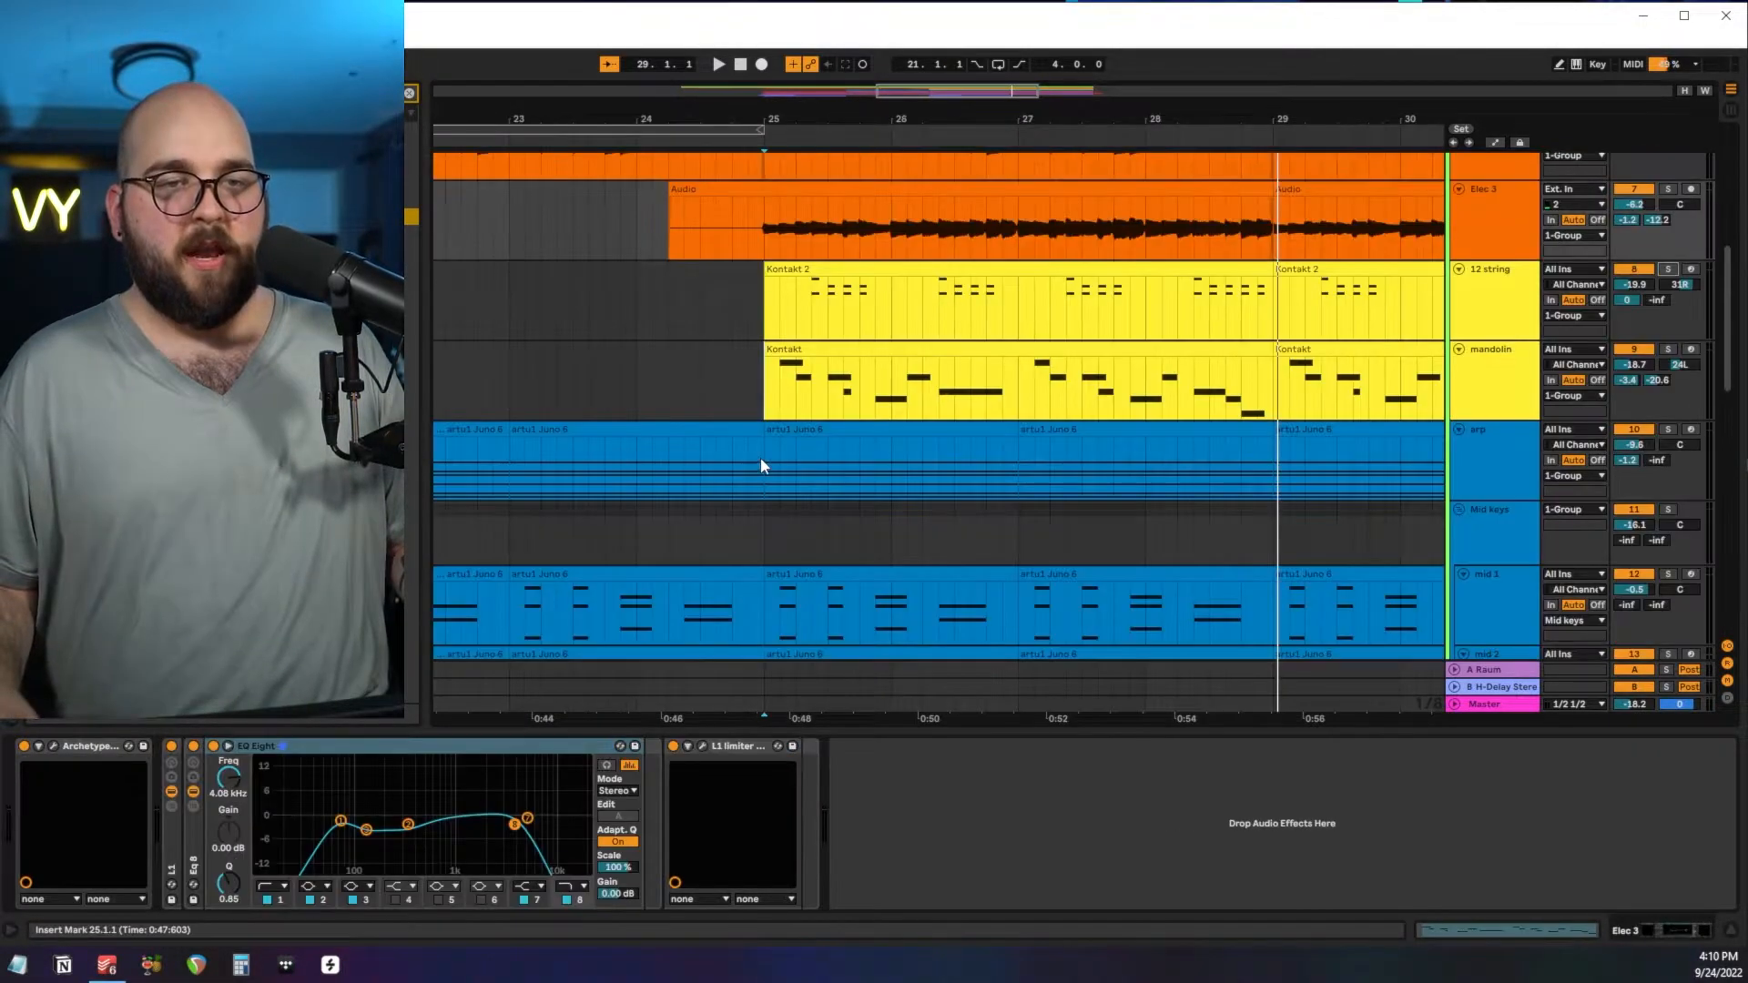
Zoom in on the arp clip, audition the soloed arp from bar 25, and open its ANA 2 synth.
left_click_drag(761, 457, 964, 473)
key("z")
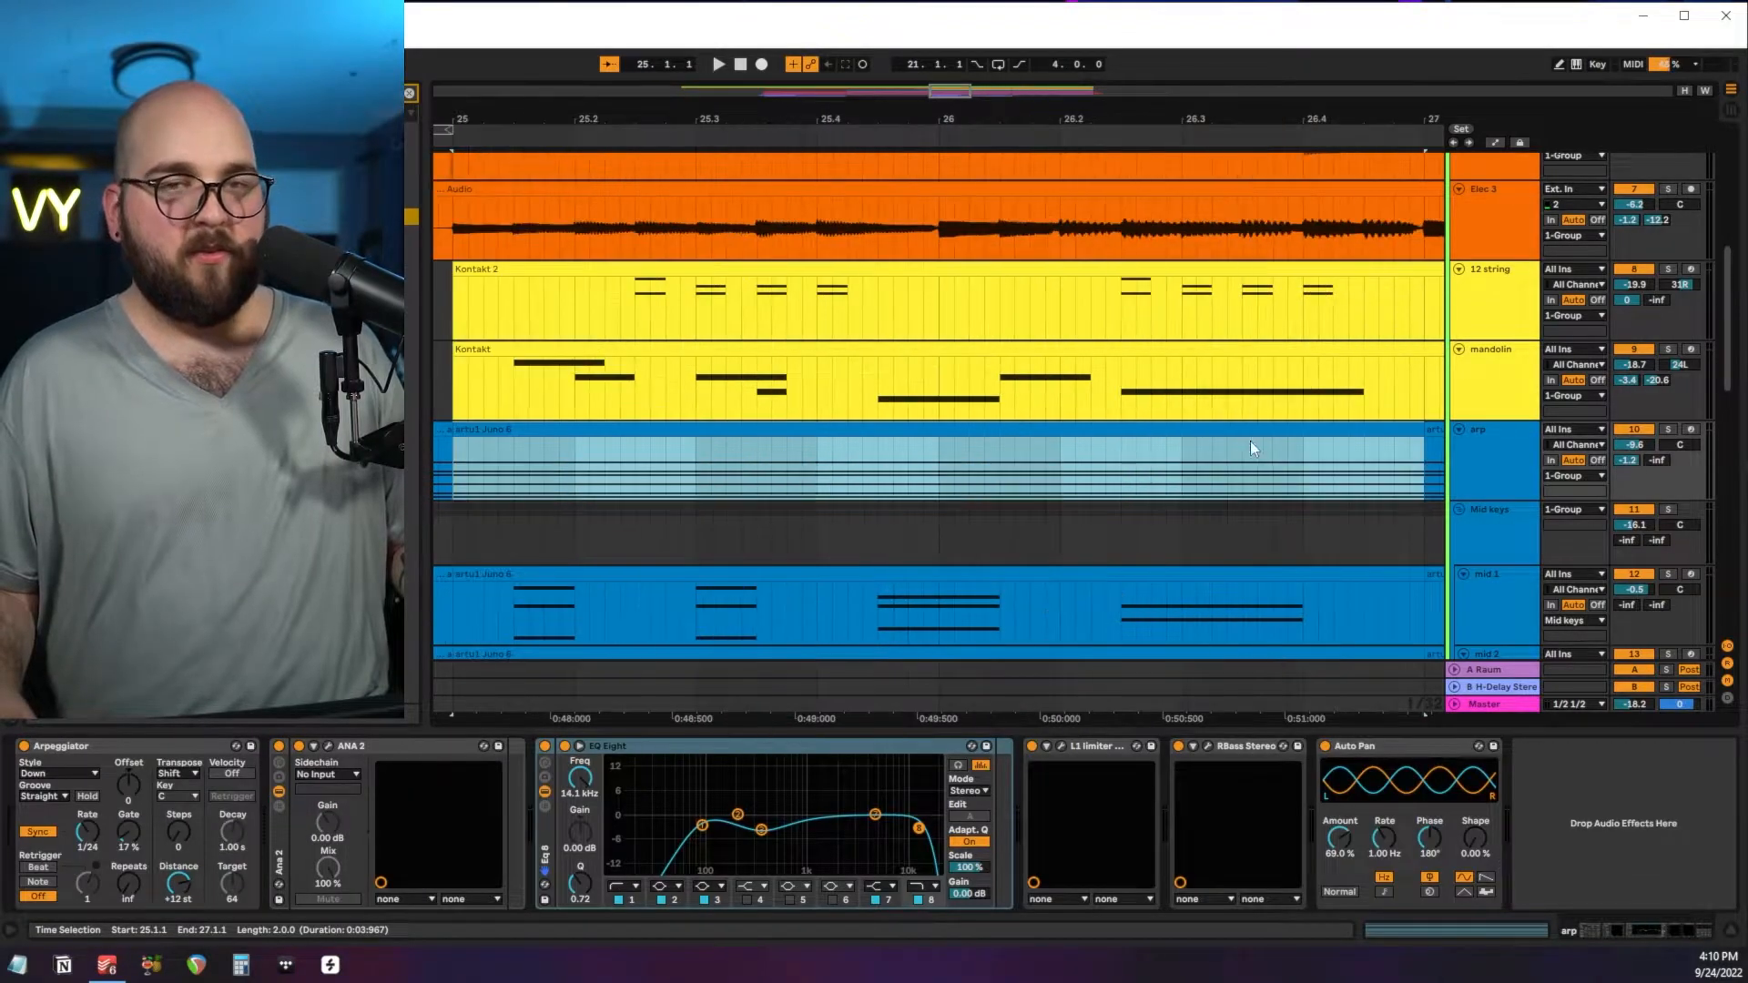
left_click(452, 440)
key("space")
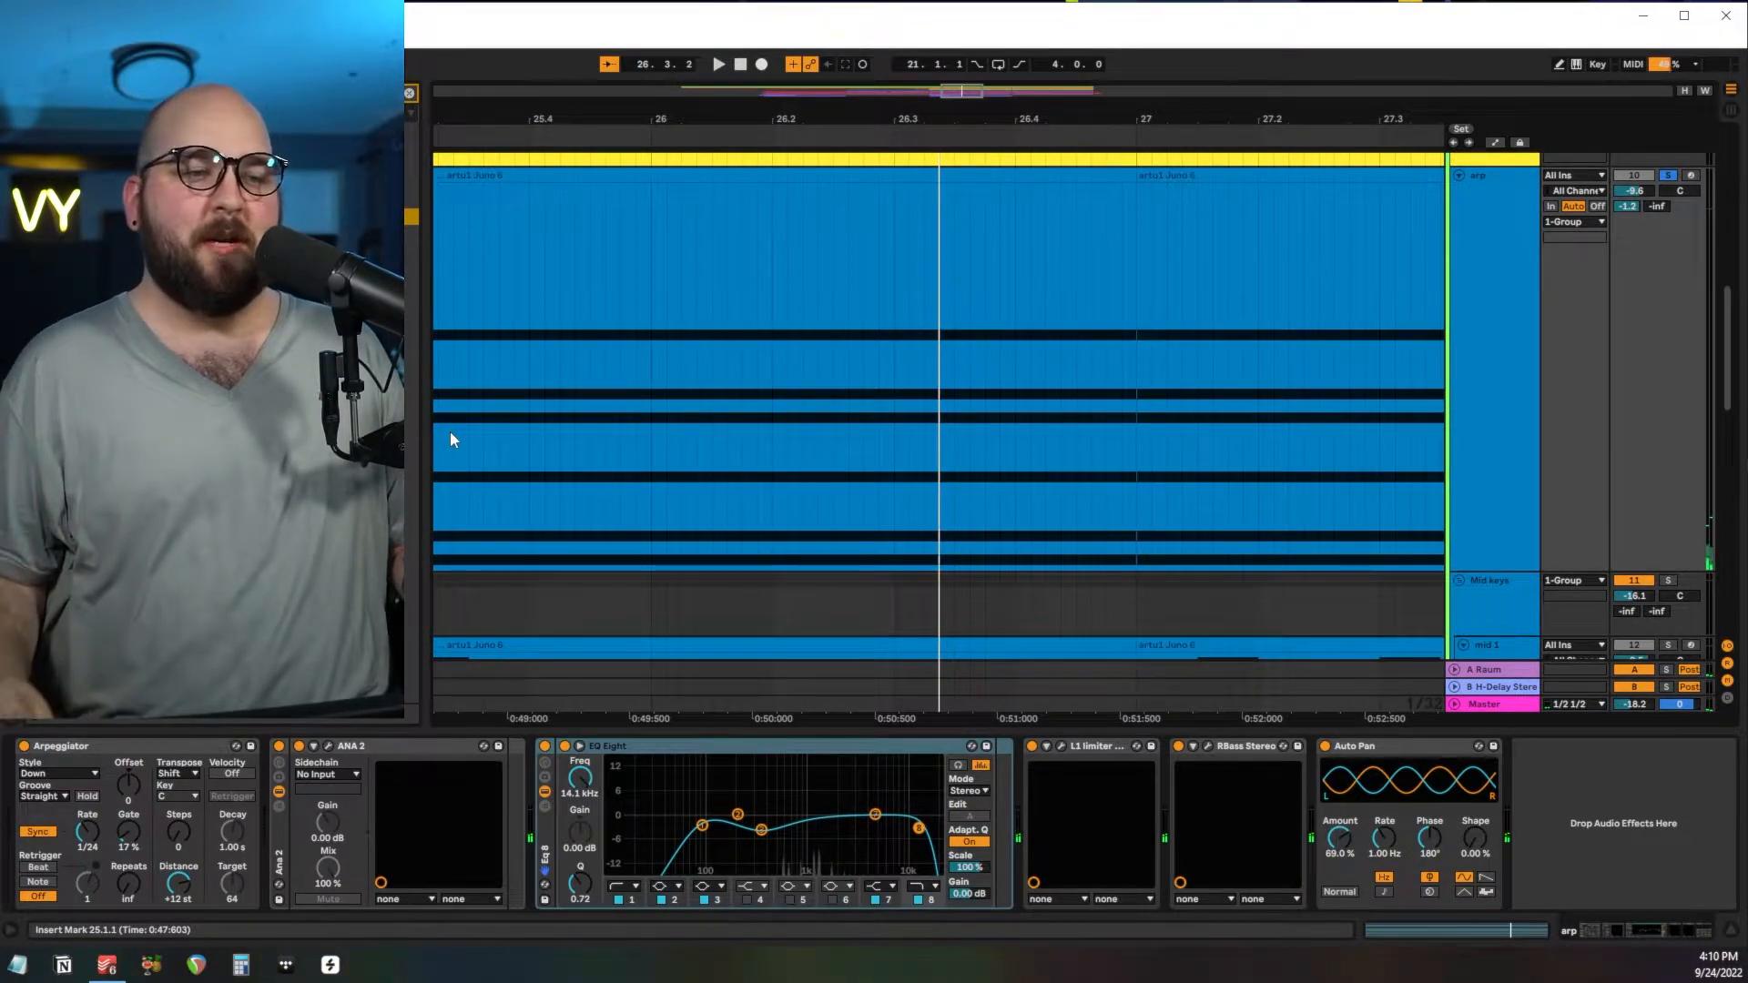
left_click(341, 747)
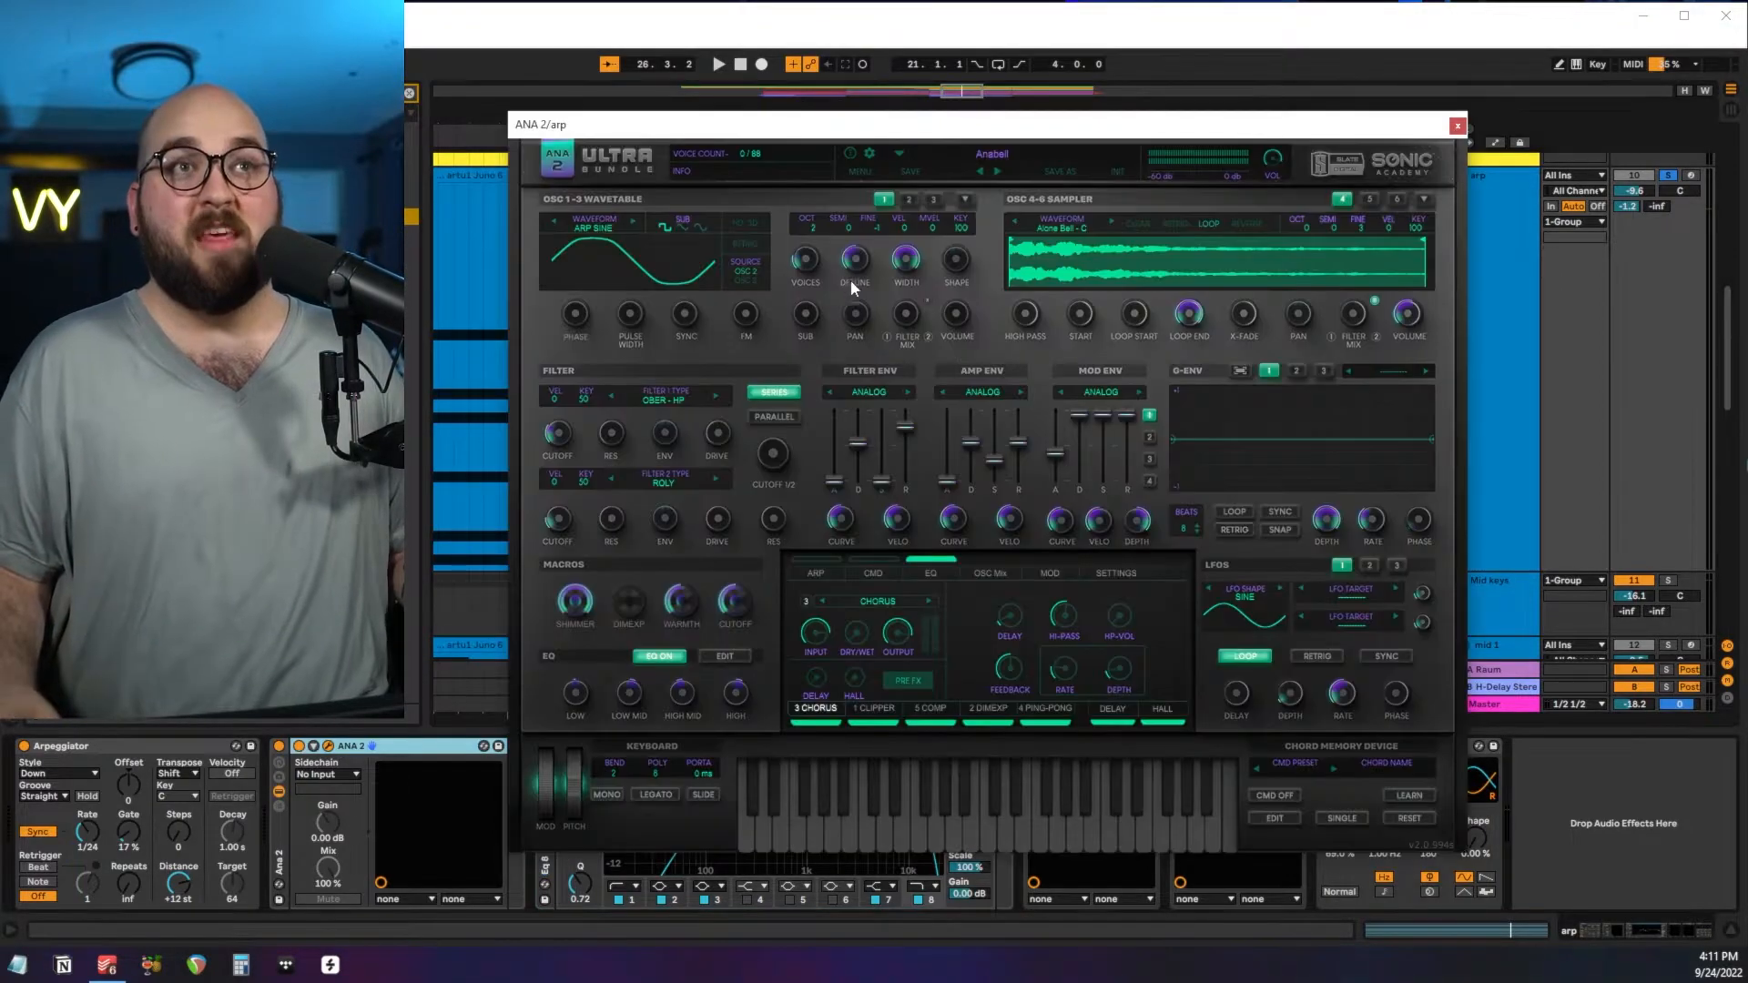
Close ANA 2 and review the arp's EQ Eight and L1 limiter settings.
left_click(1456, 126)
left_click(911, 831)
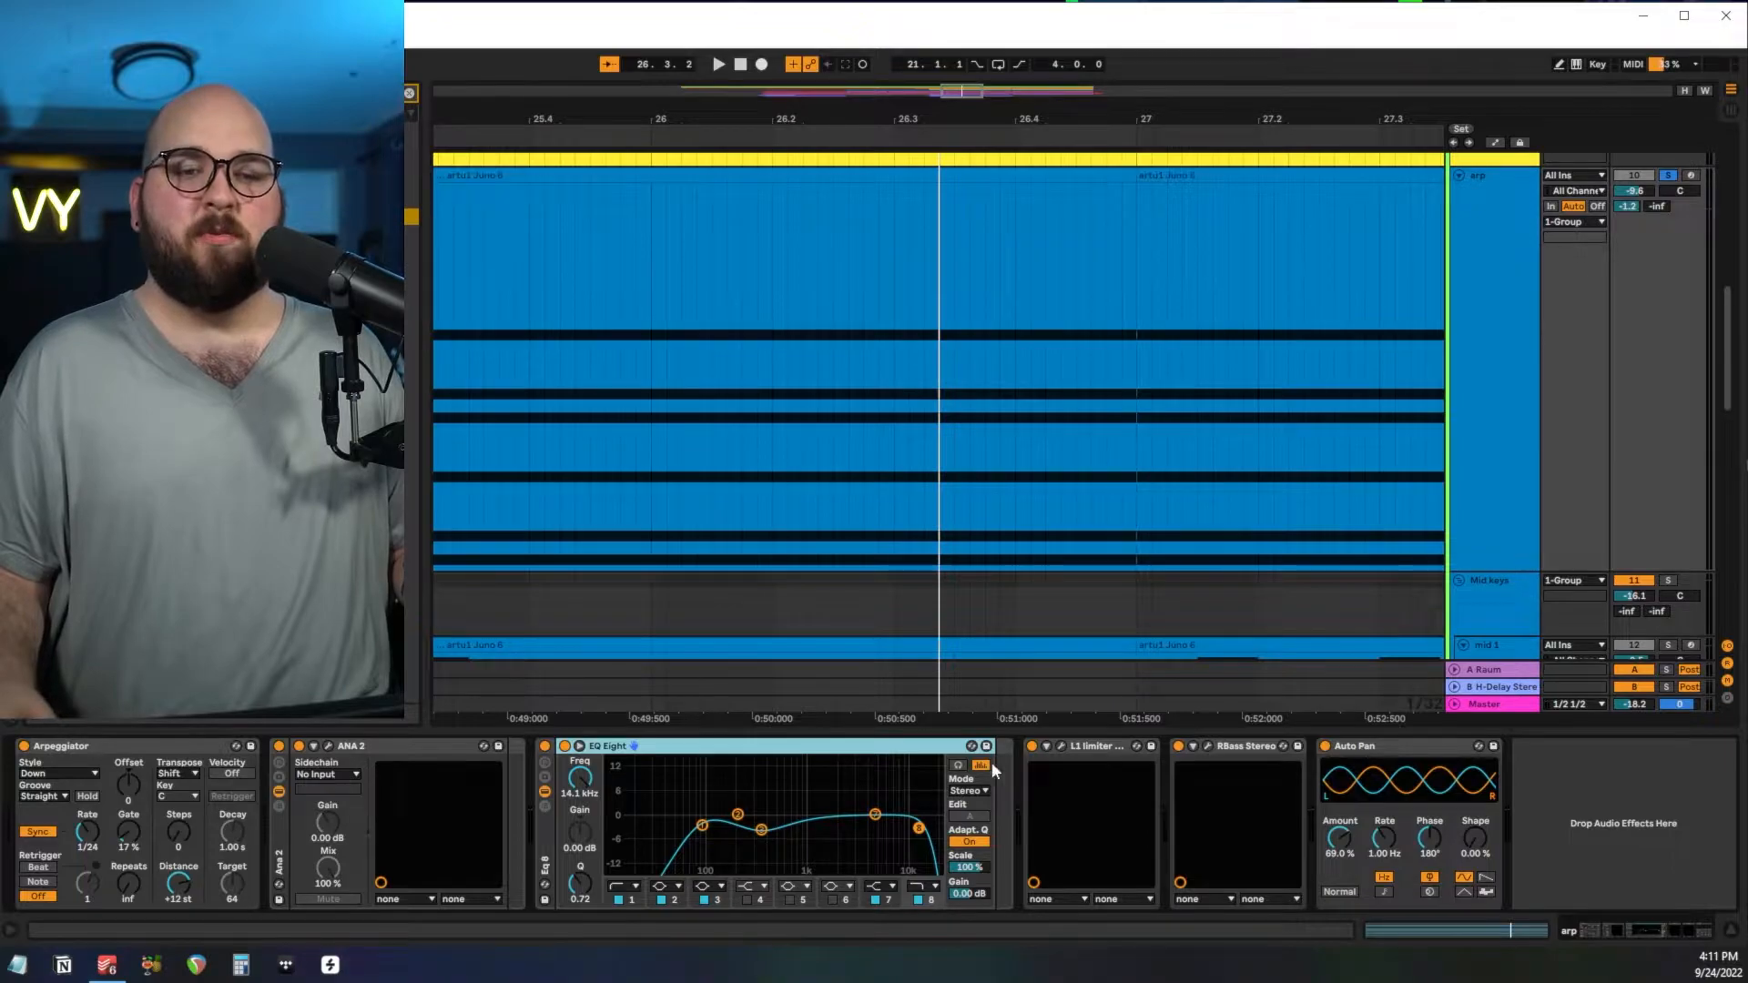
left_click(1061, 747)
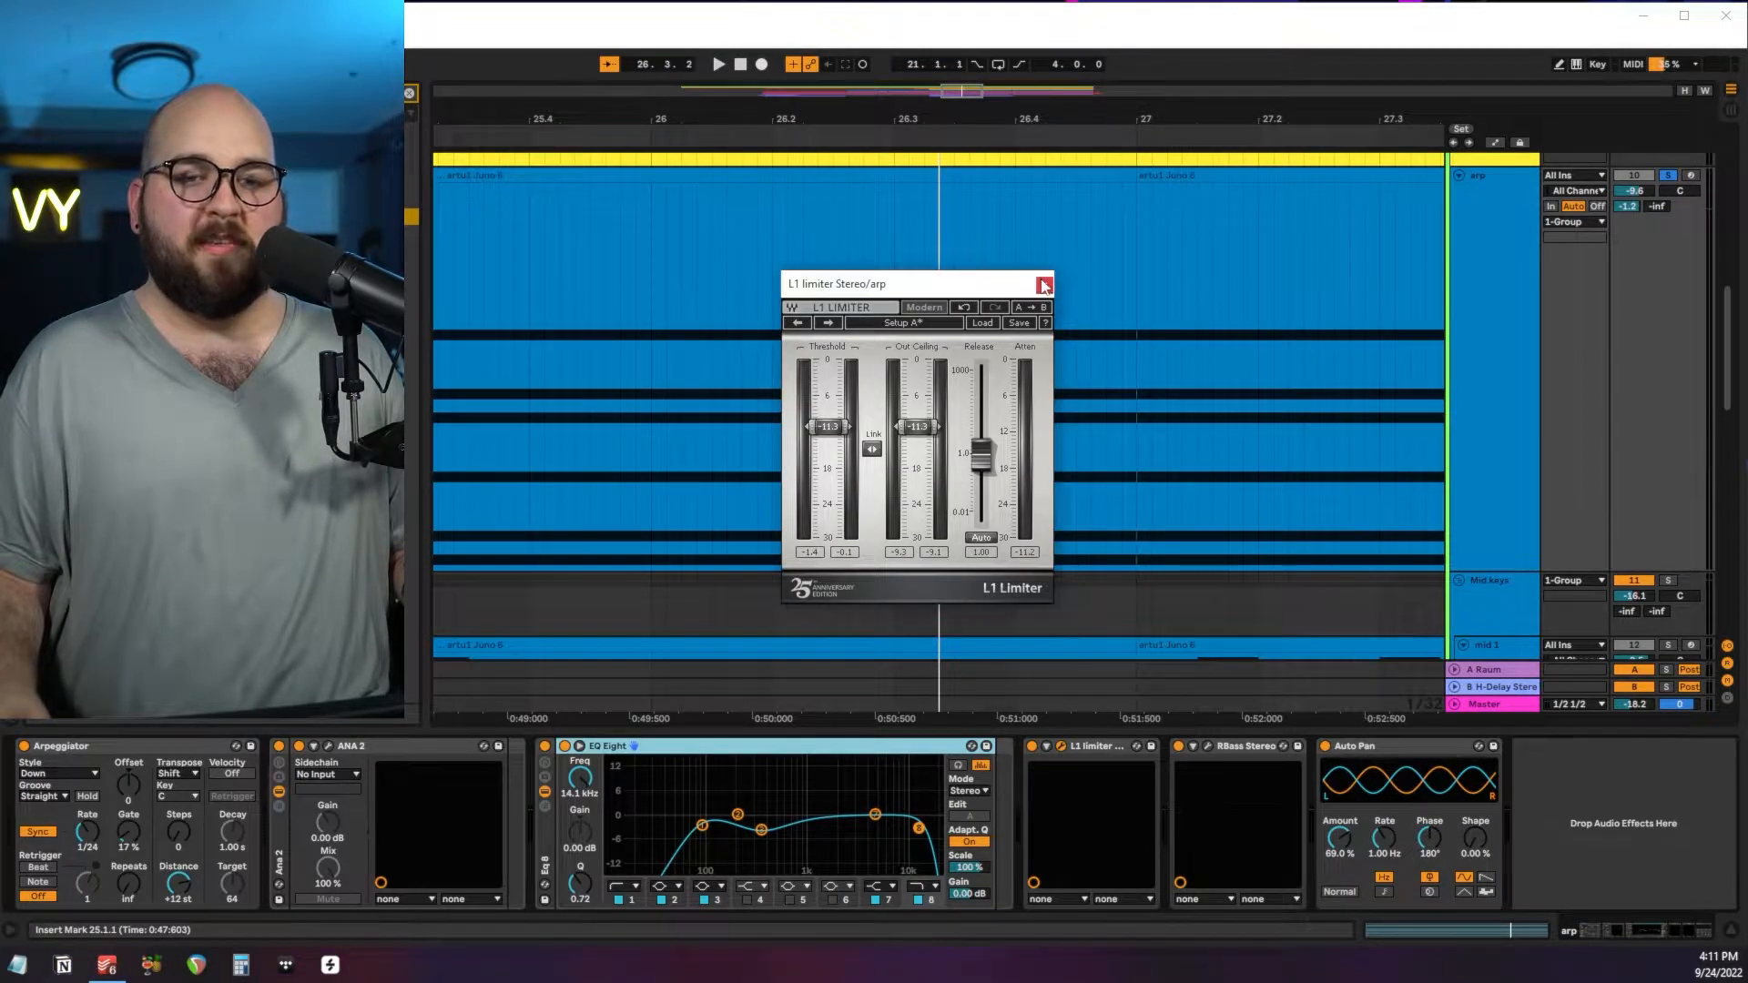
left_click(1044, 285)
Review the arp's RBass and Auto Pan settings, and audition the arp with its panning.
left_click(1208, 746)
left_click_drag(585, 295, 938, 280)
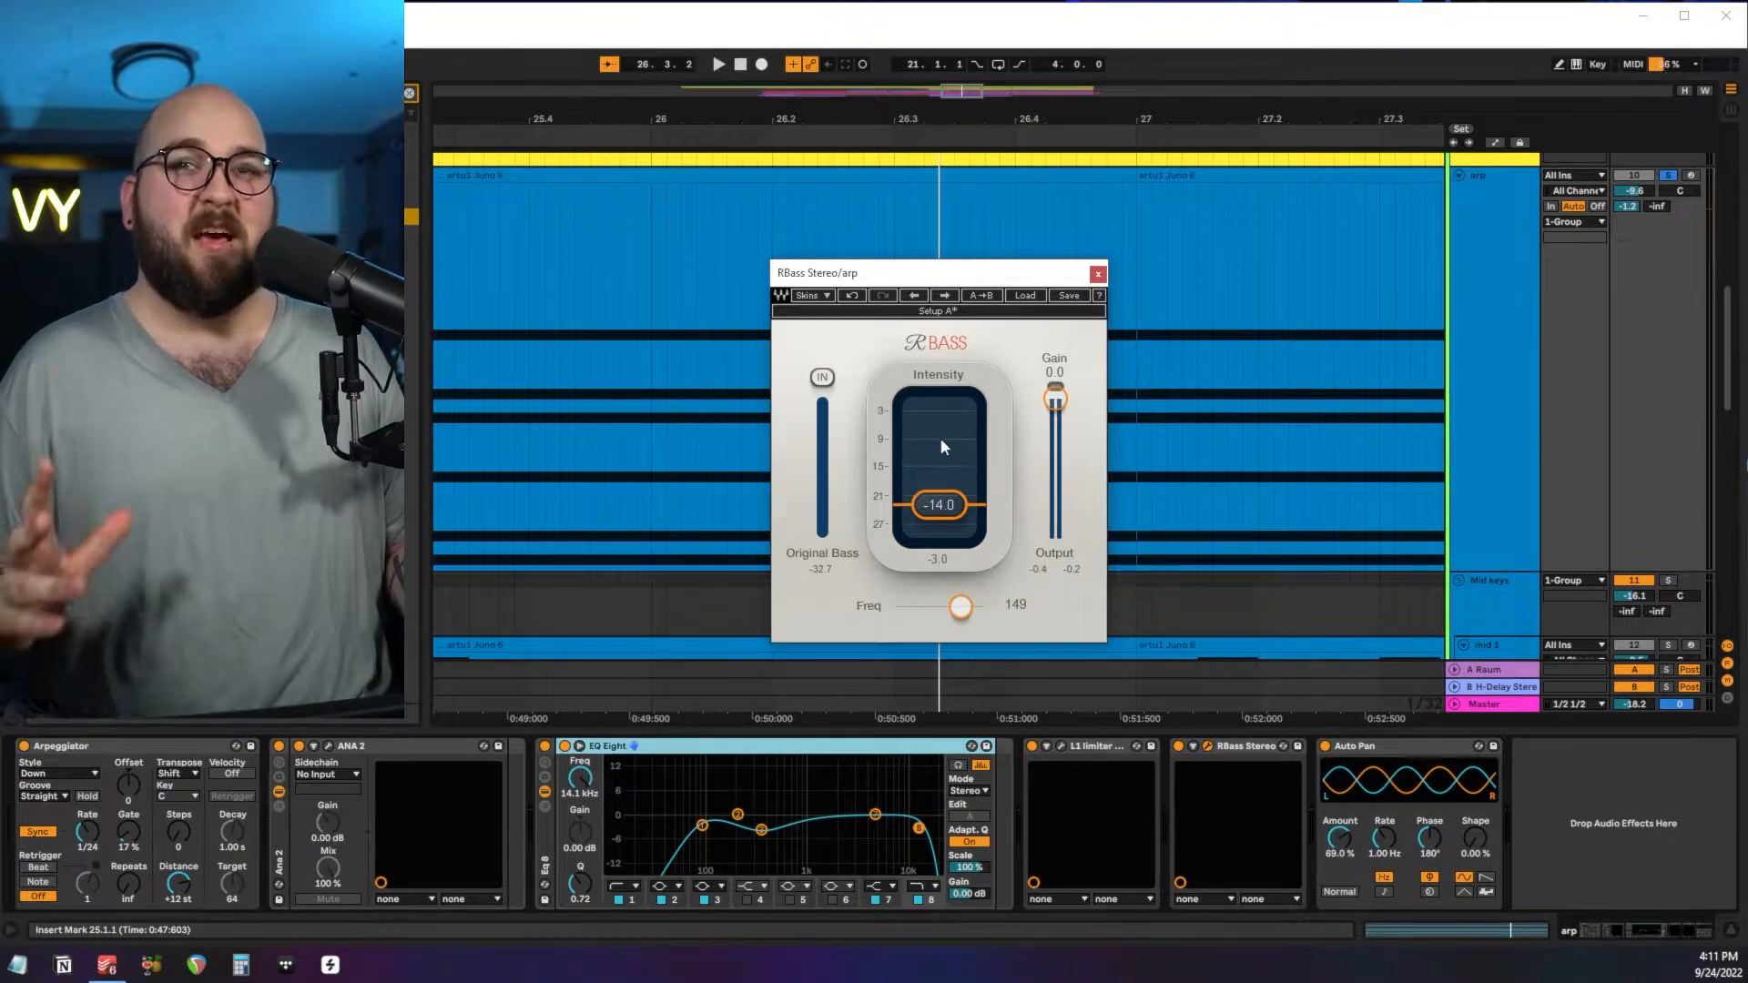
left_click(1097, 273)
left_click(1382, 747)
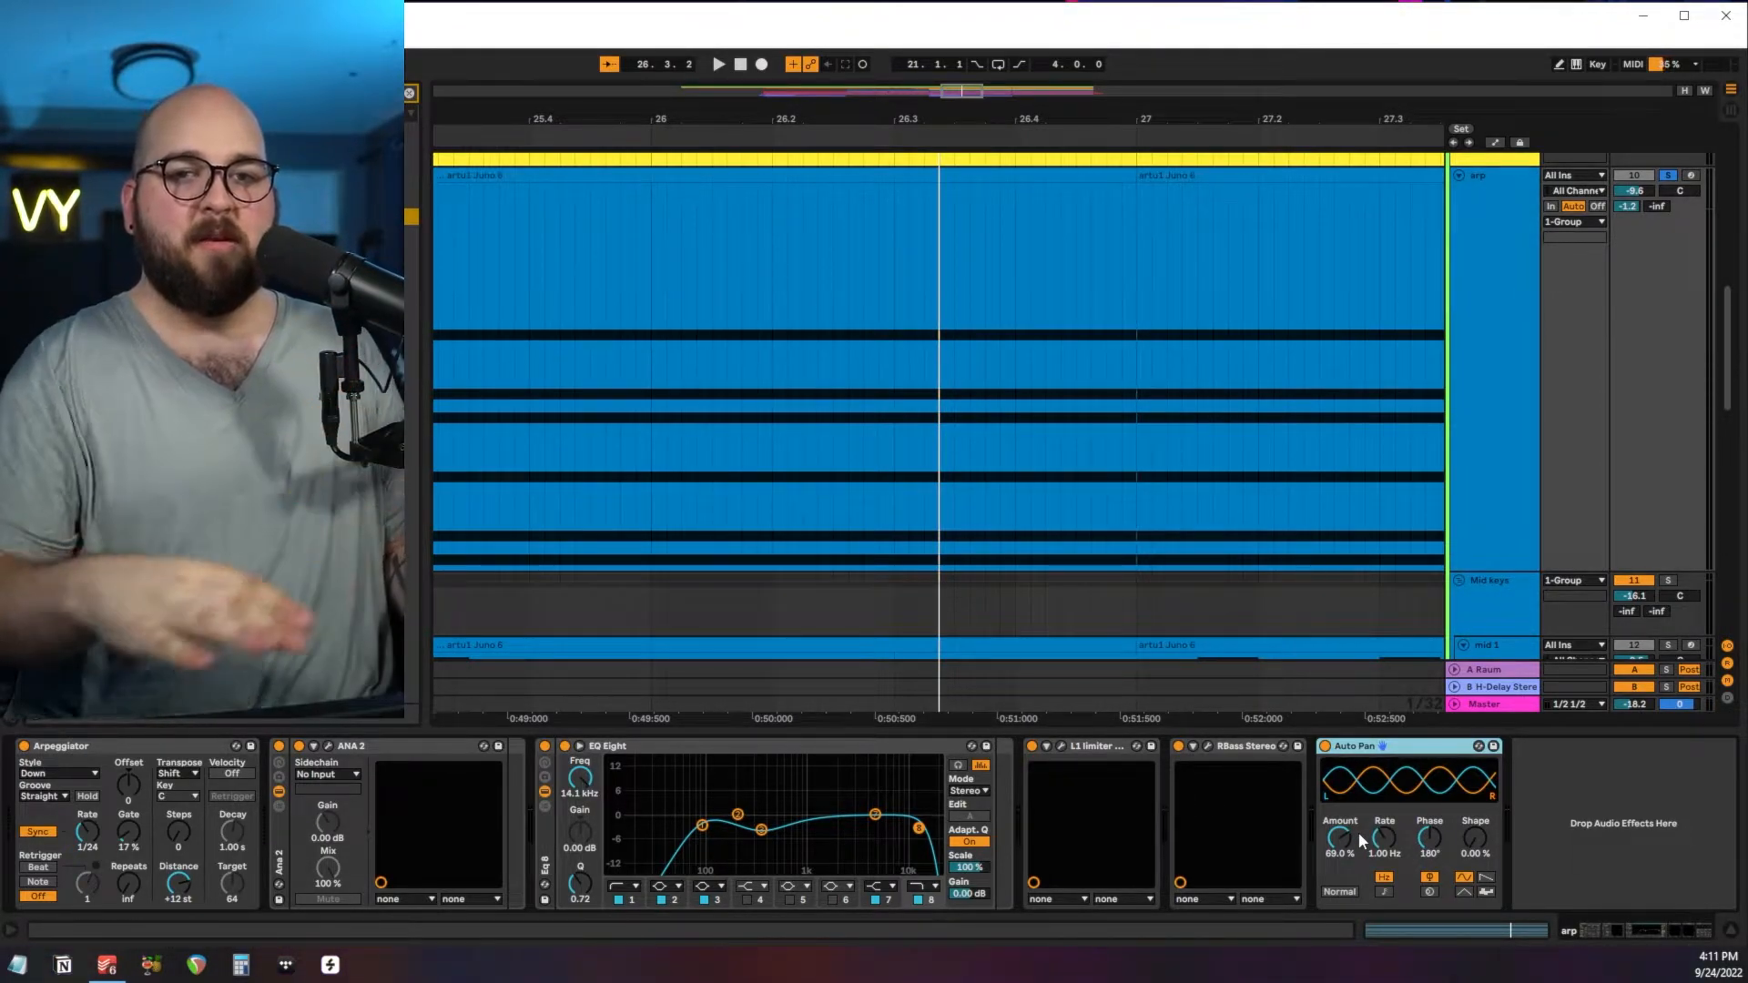
key("space")
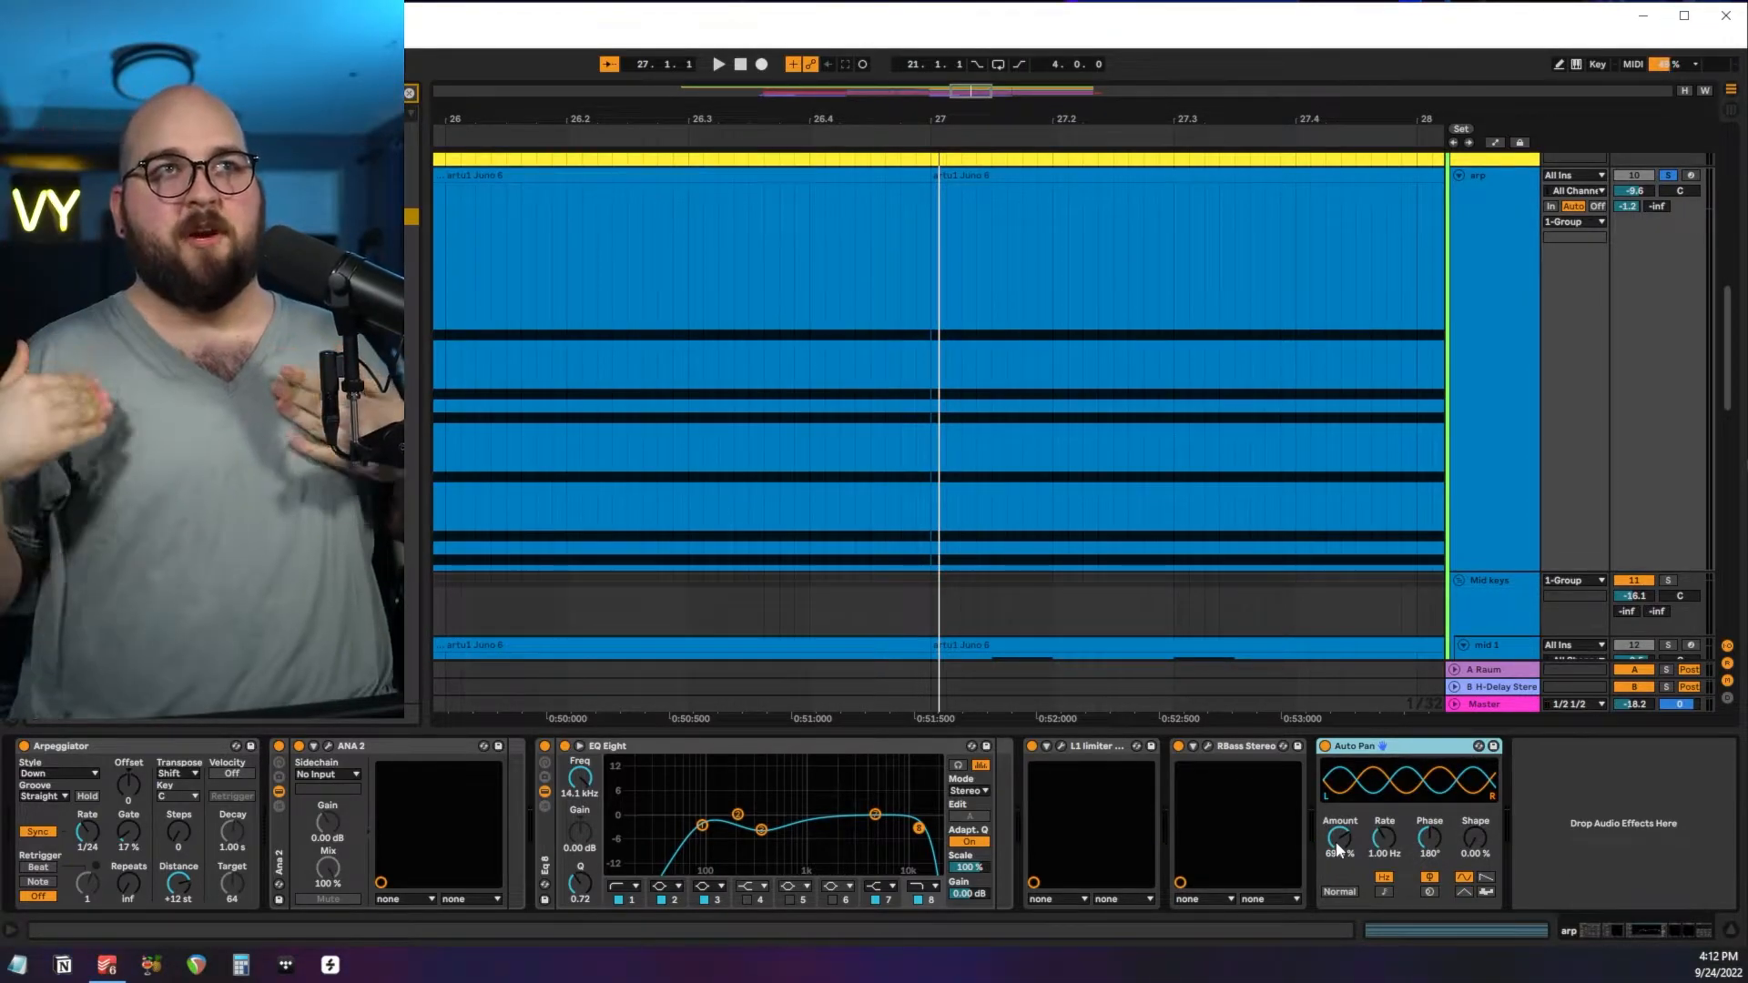
Review the Raum reverb on return A and the H-Delay on return B.
scroll(1532, 392, "up", 5)
scroll(1532, 391, "up", 1)
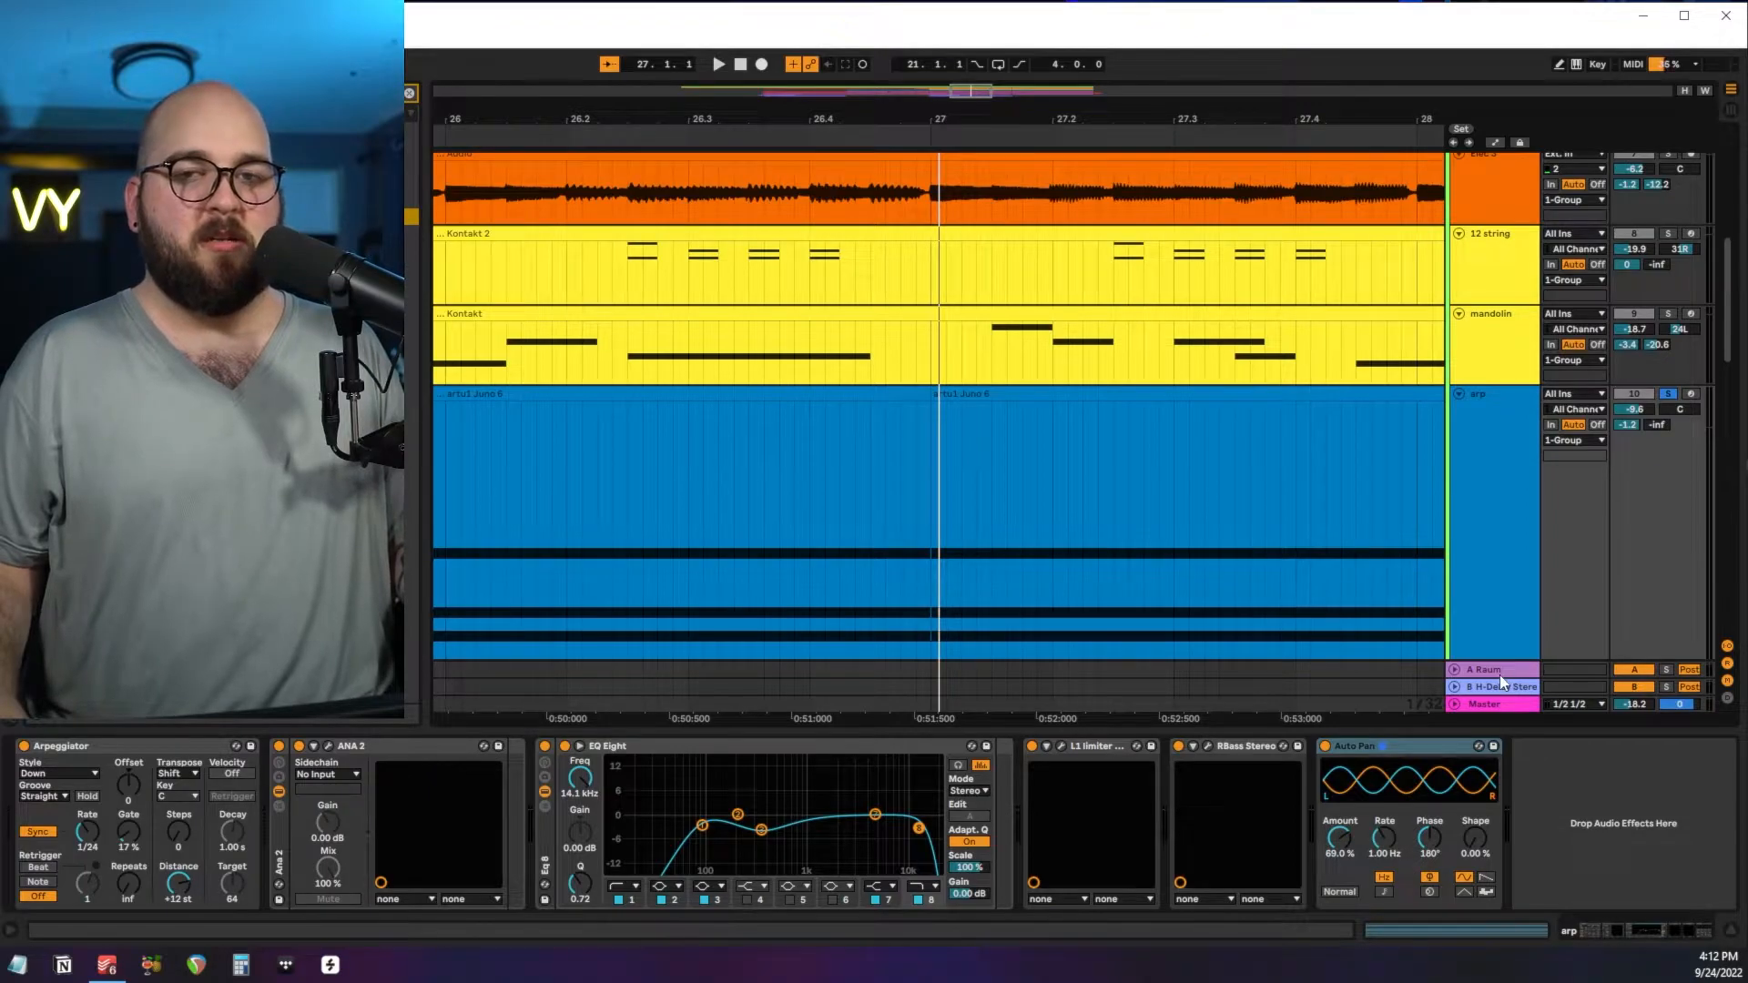
left_click(1499, 675)
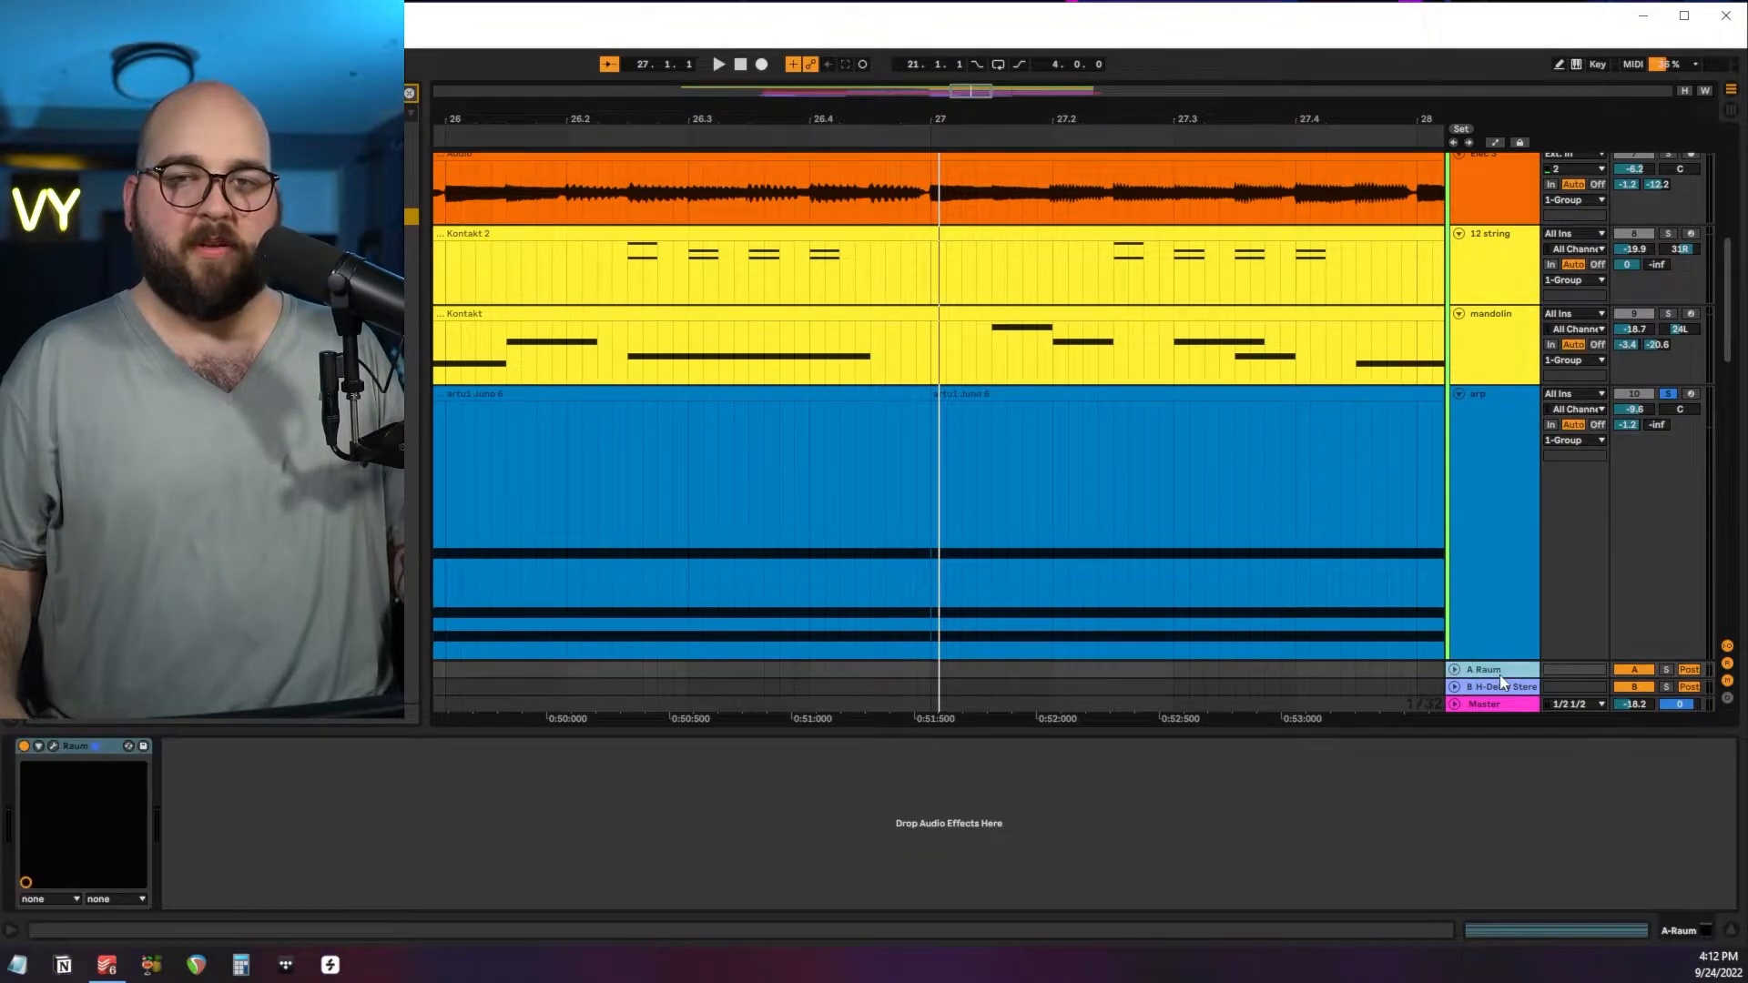
left_click(55, 749)
left_click_drag(874, 307, 911, 302)
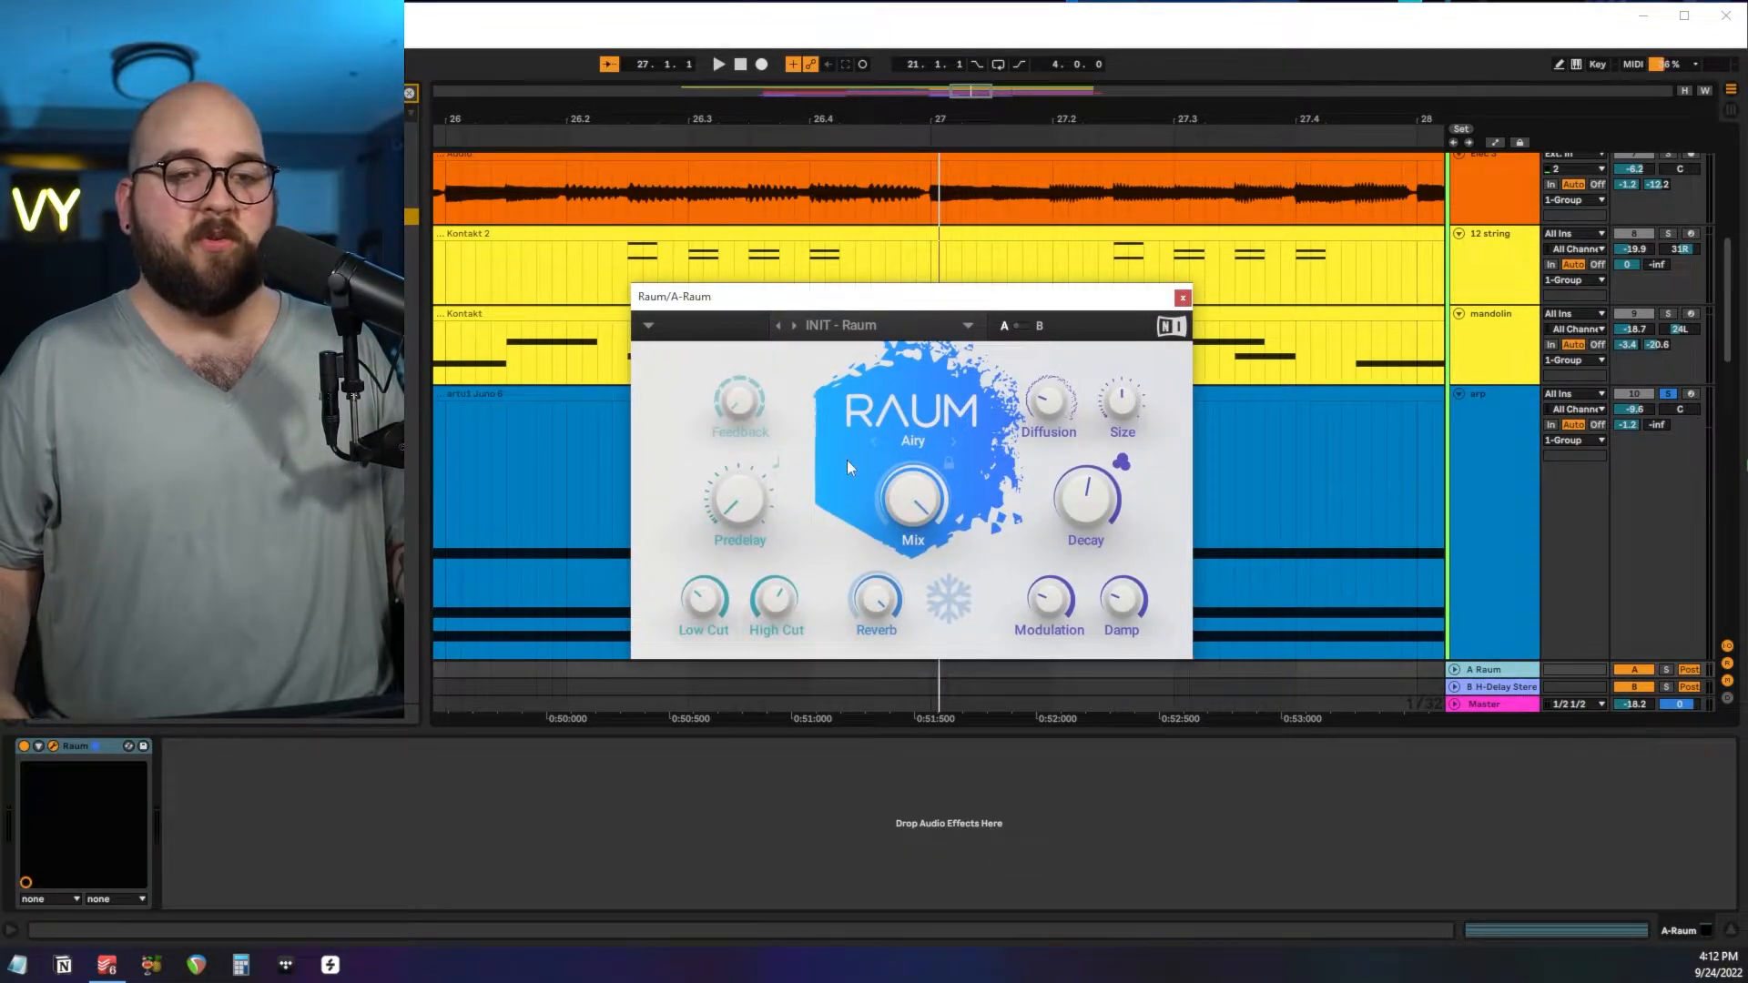
left_click(1183, 299)
key("Down")
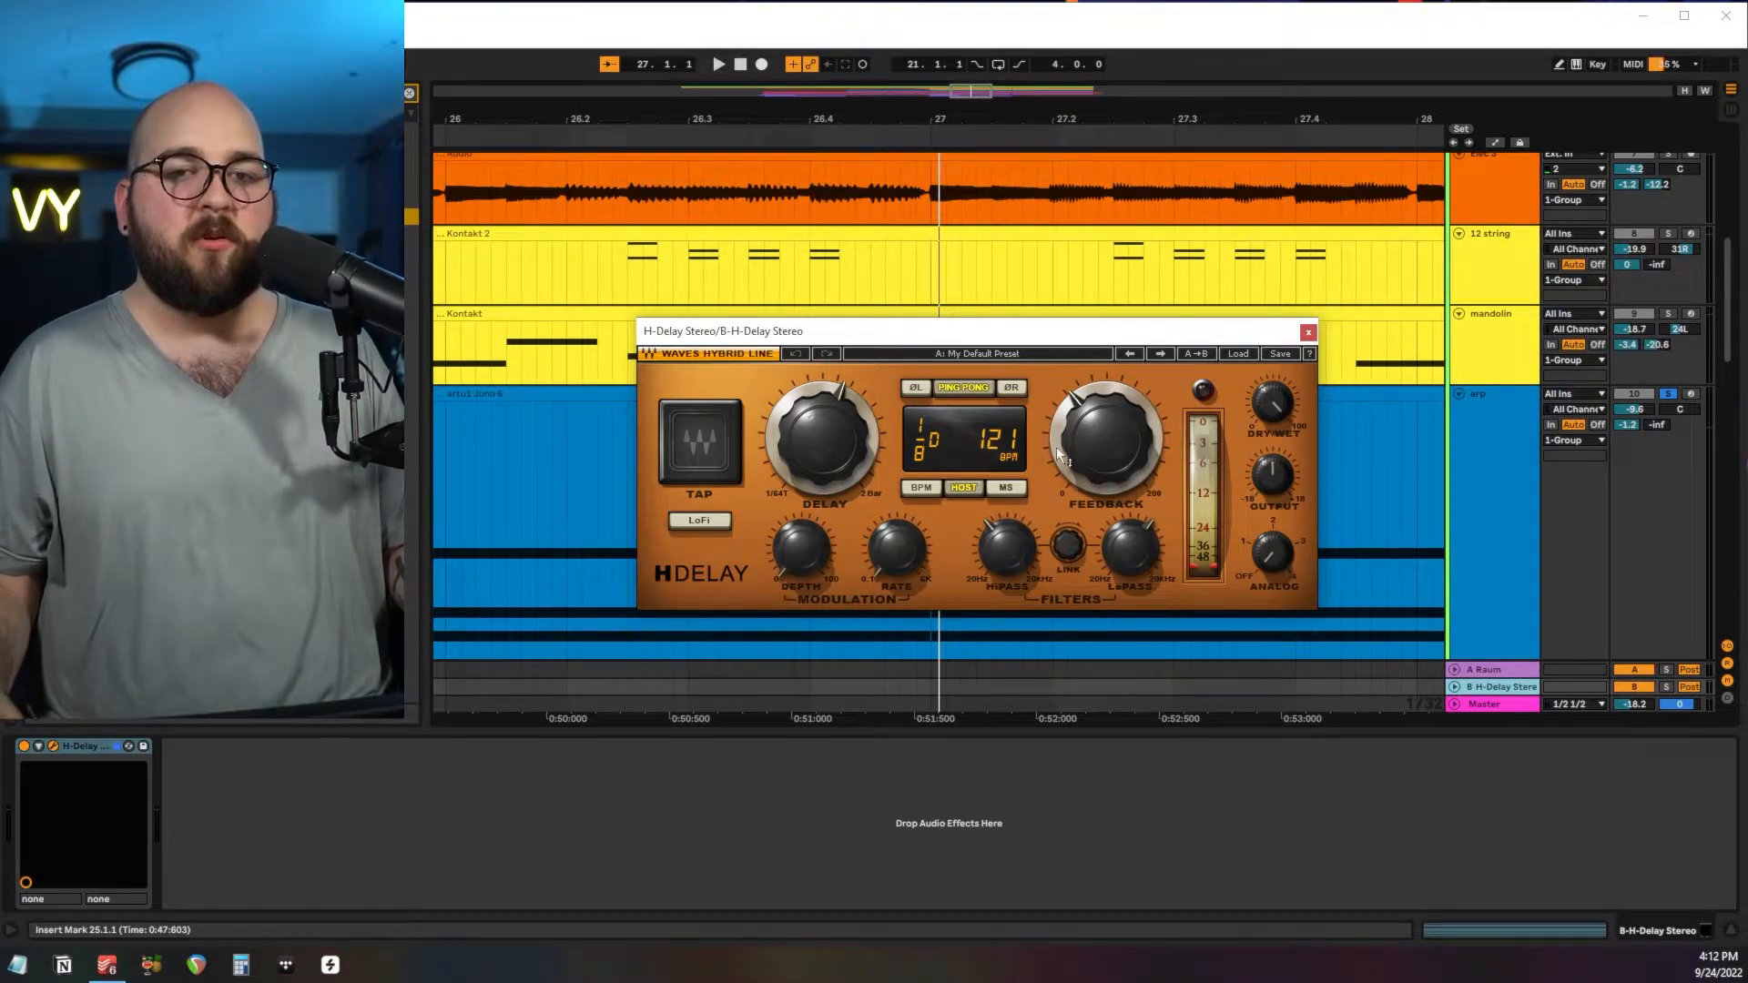
left_click(1307, 333)
Zoom in on the mid 1 and mid 2 clips from bar 25 to 27 and audition them.
scroll(997, 479, "down", 1)
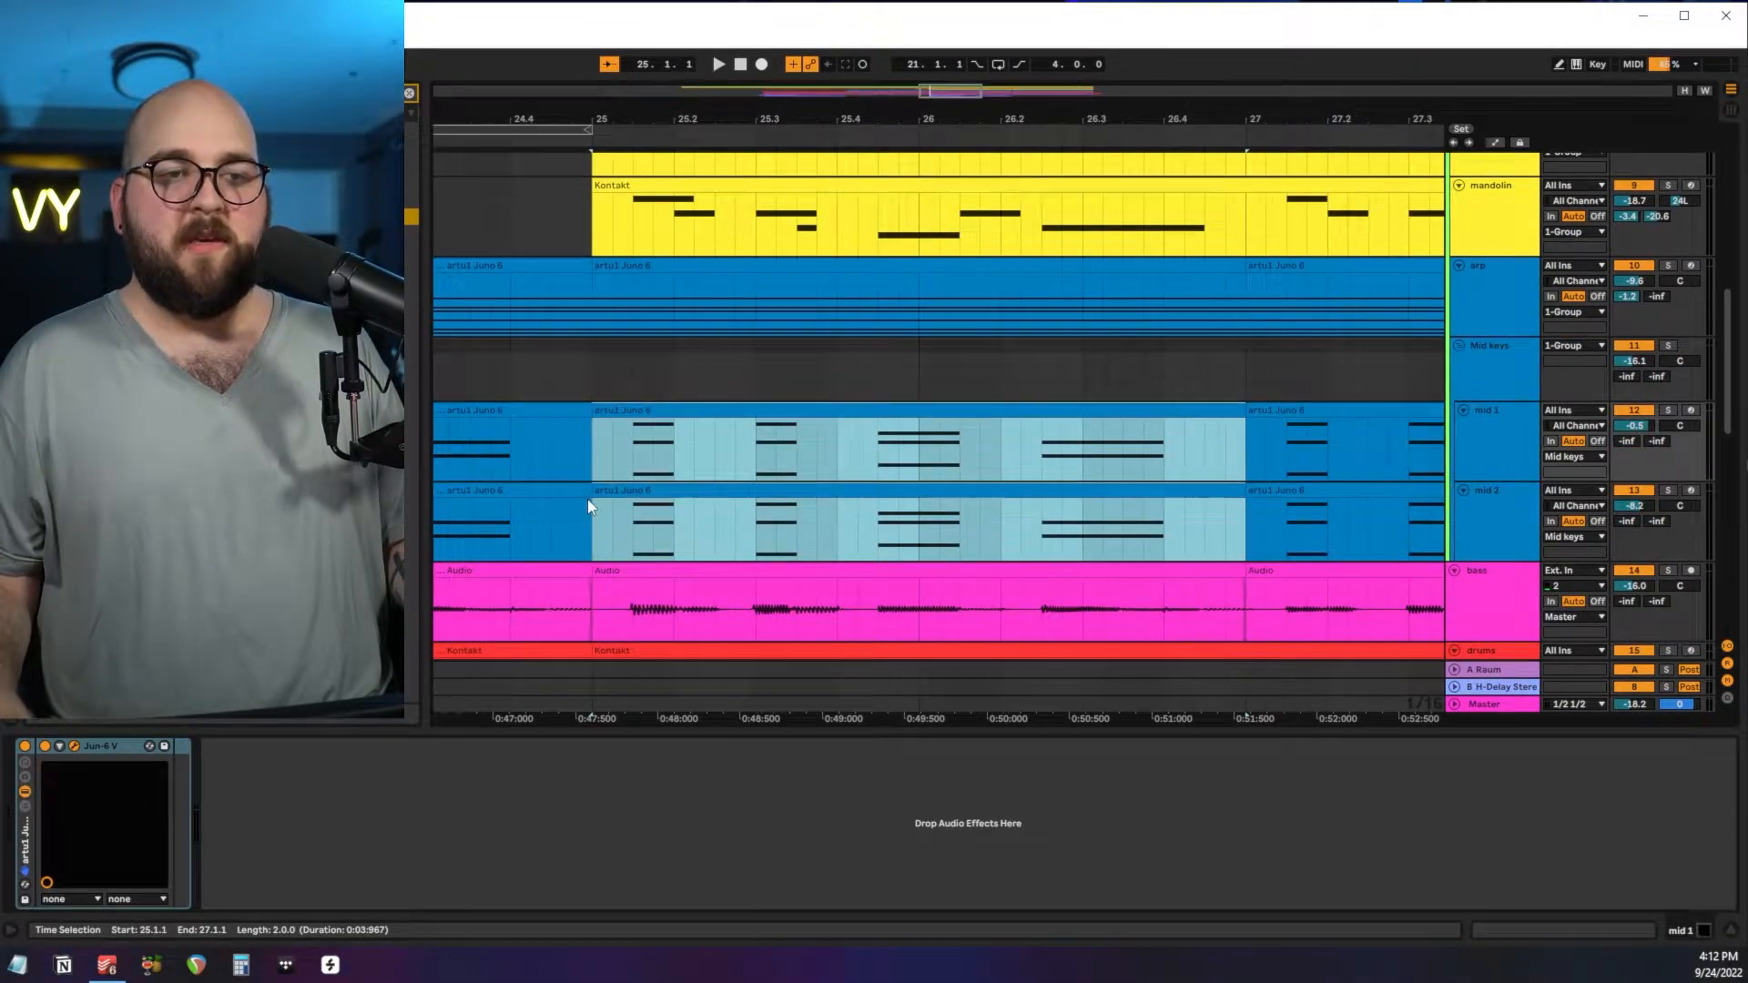
key("z")
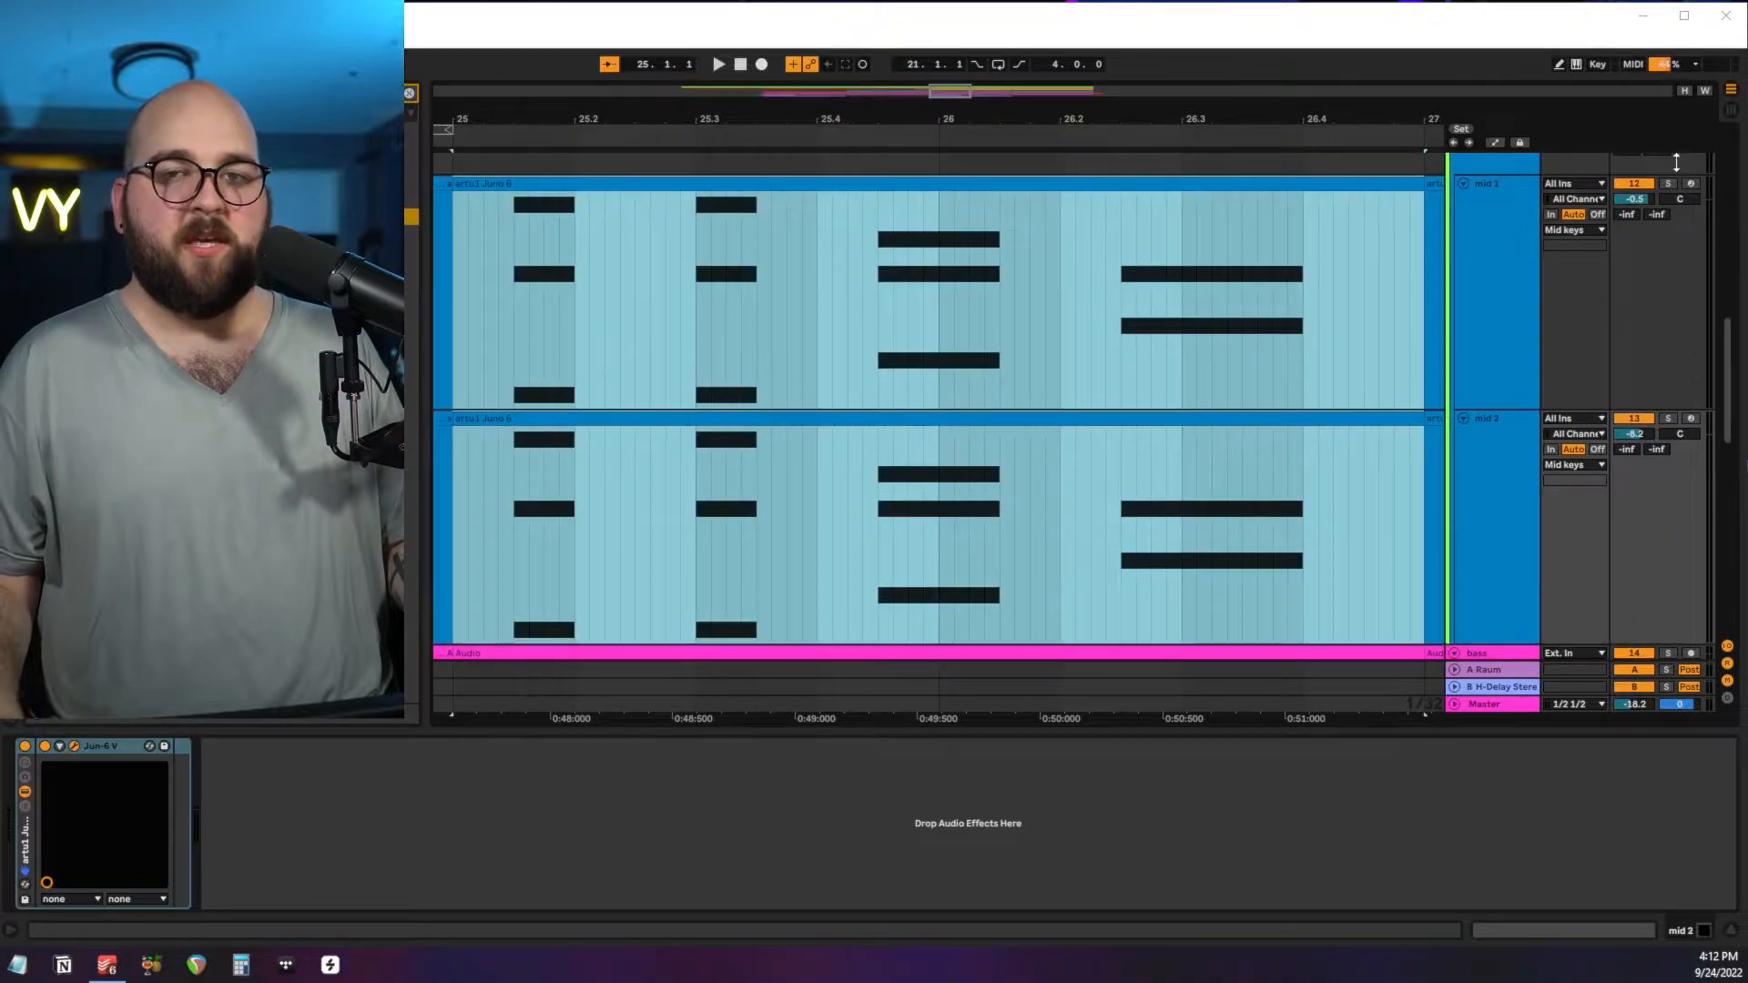
key("space")
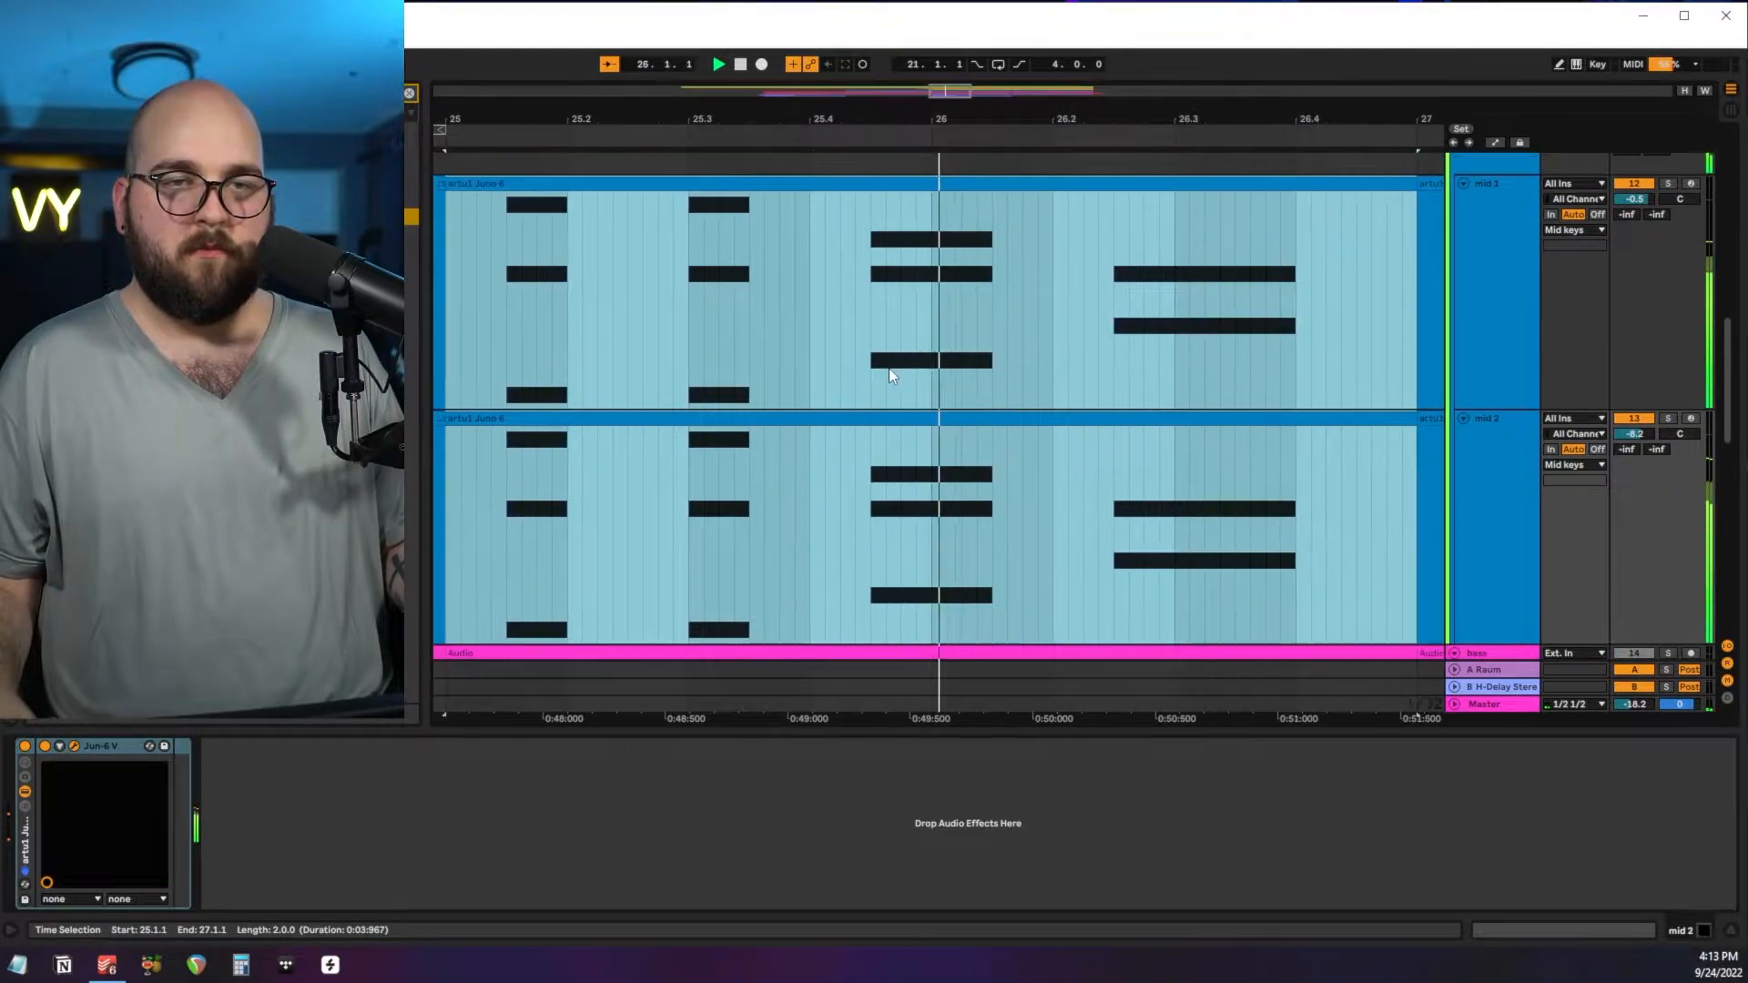
key("space")
Examine the note patterns of the mid 1 and mid 2 clips alongside the bass around bars 25 to 27.
scroll(695, 309, "down", 1)
left_click(695, 309)
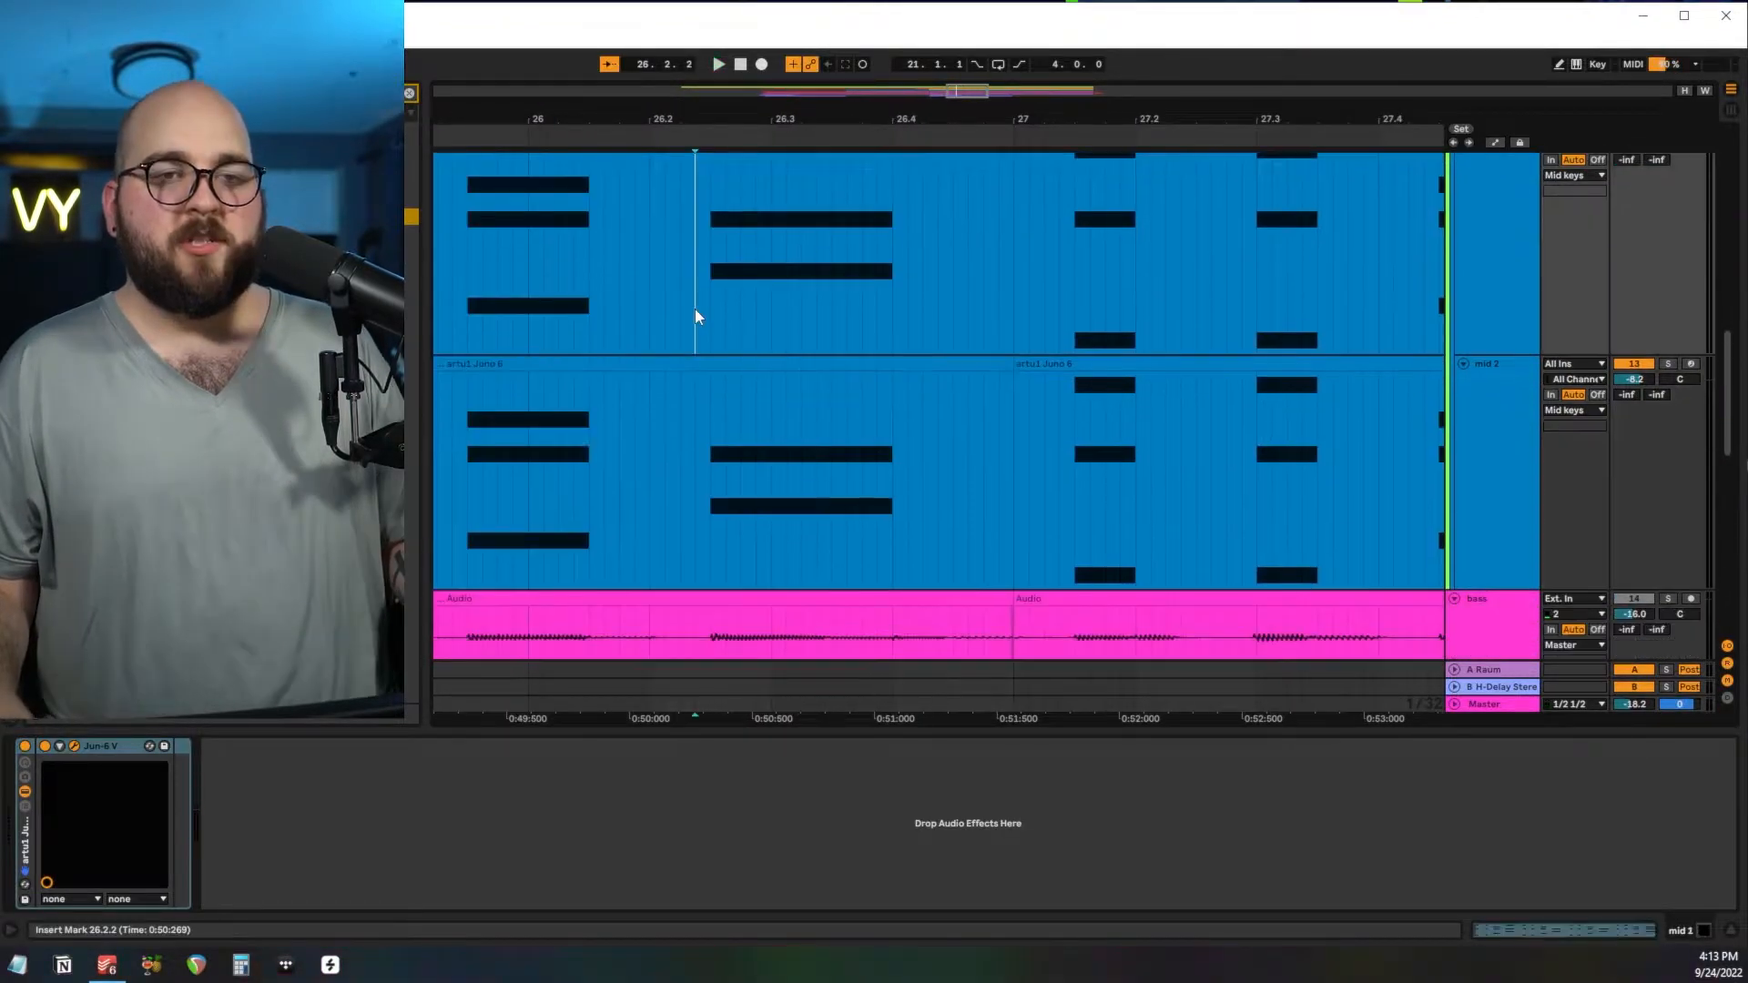
scroll(695, 316, "up", 2)
scroll(696, 316, "left", 3)
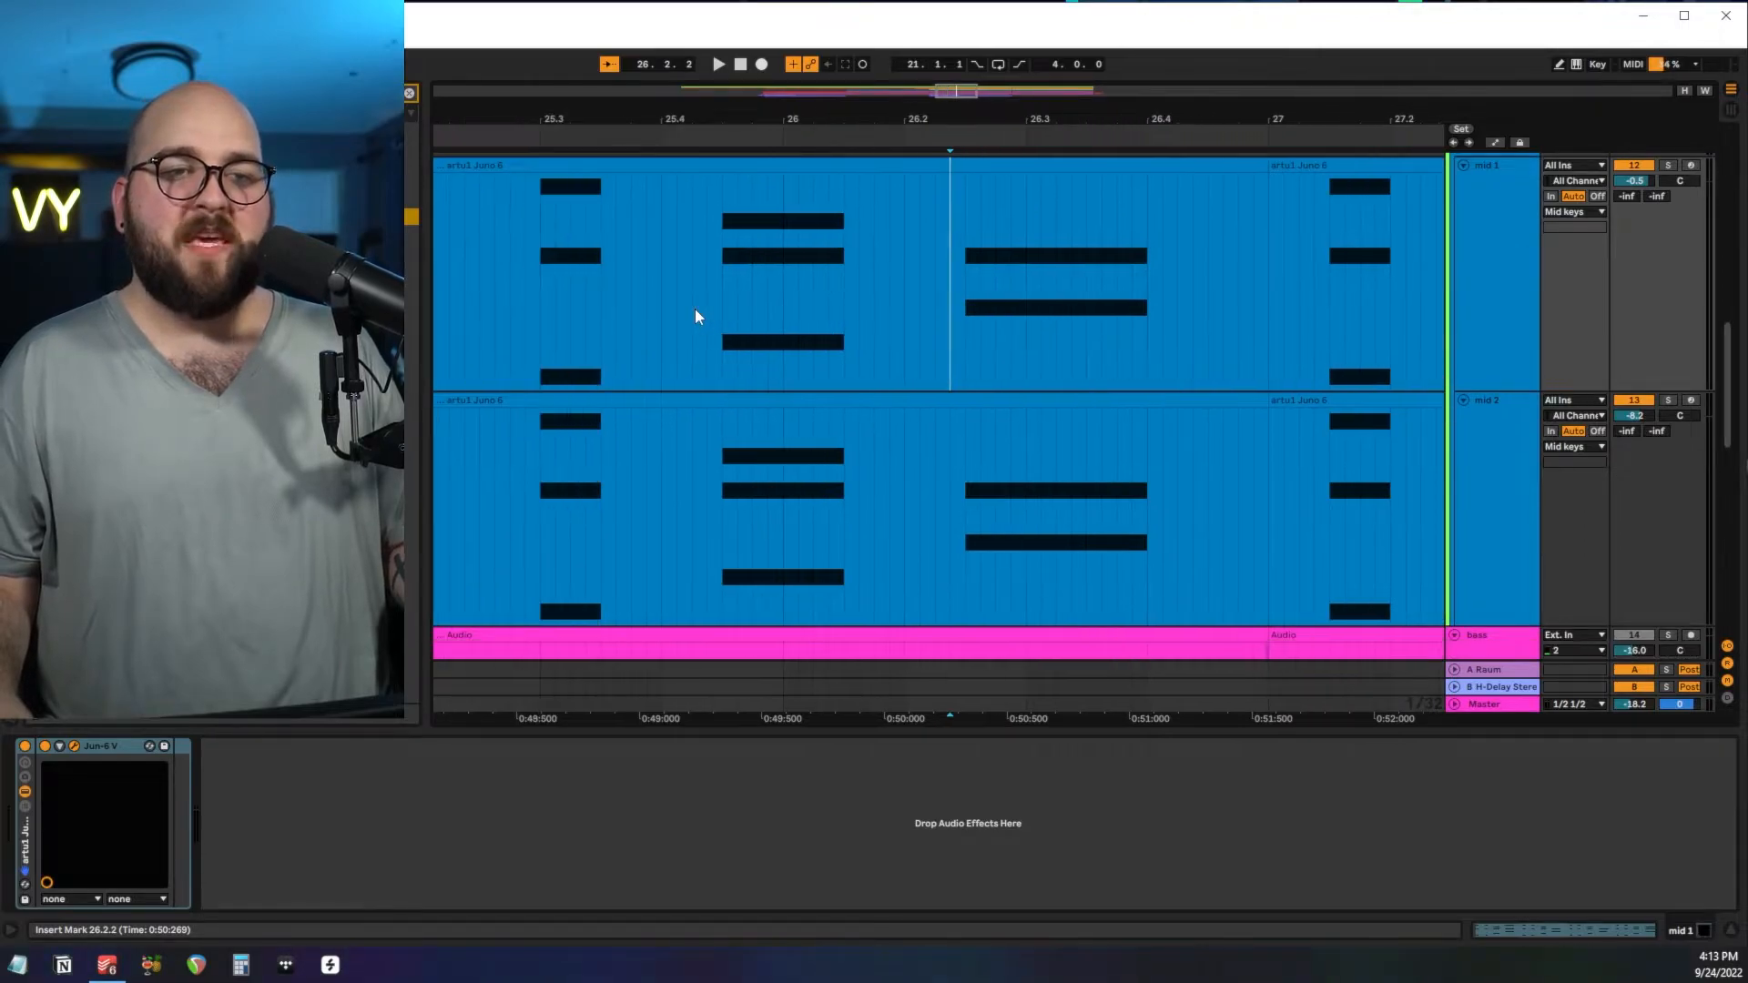
scroll(696, 309, "down", 1)
scroll(696, 308, "left", 1)
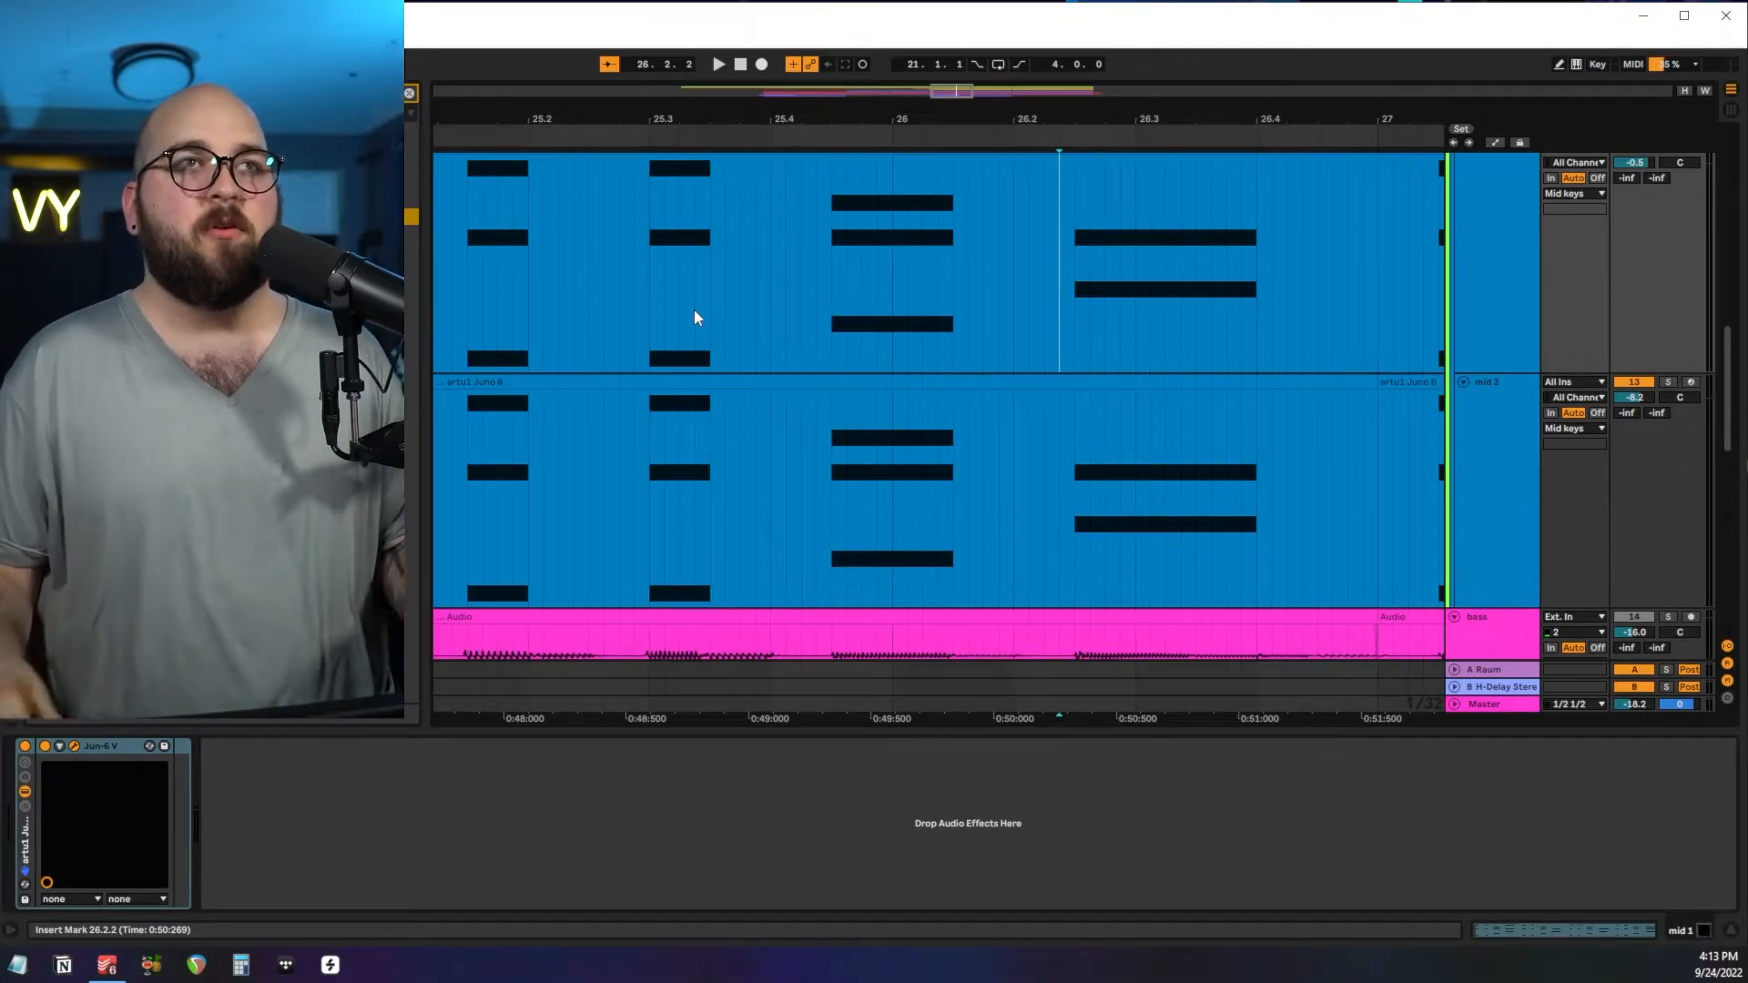
scroll(878, 289, "up", 4)
scroll(878, 288, "down", 2)
Review the Jun-6 V synth settings on the mid 1 and mid 2 tracks.
left_click(1490, 241)
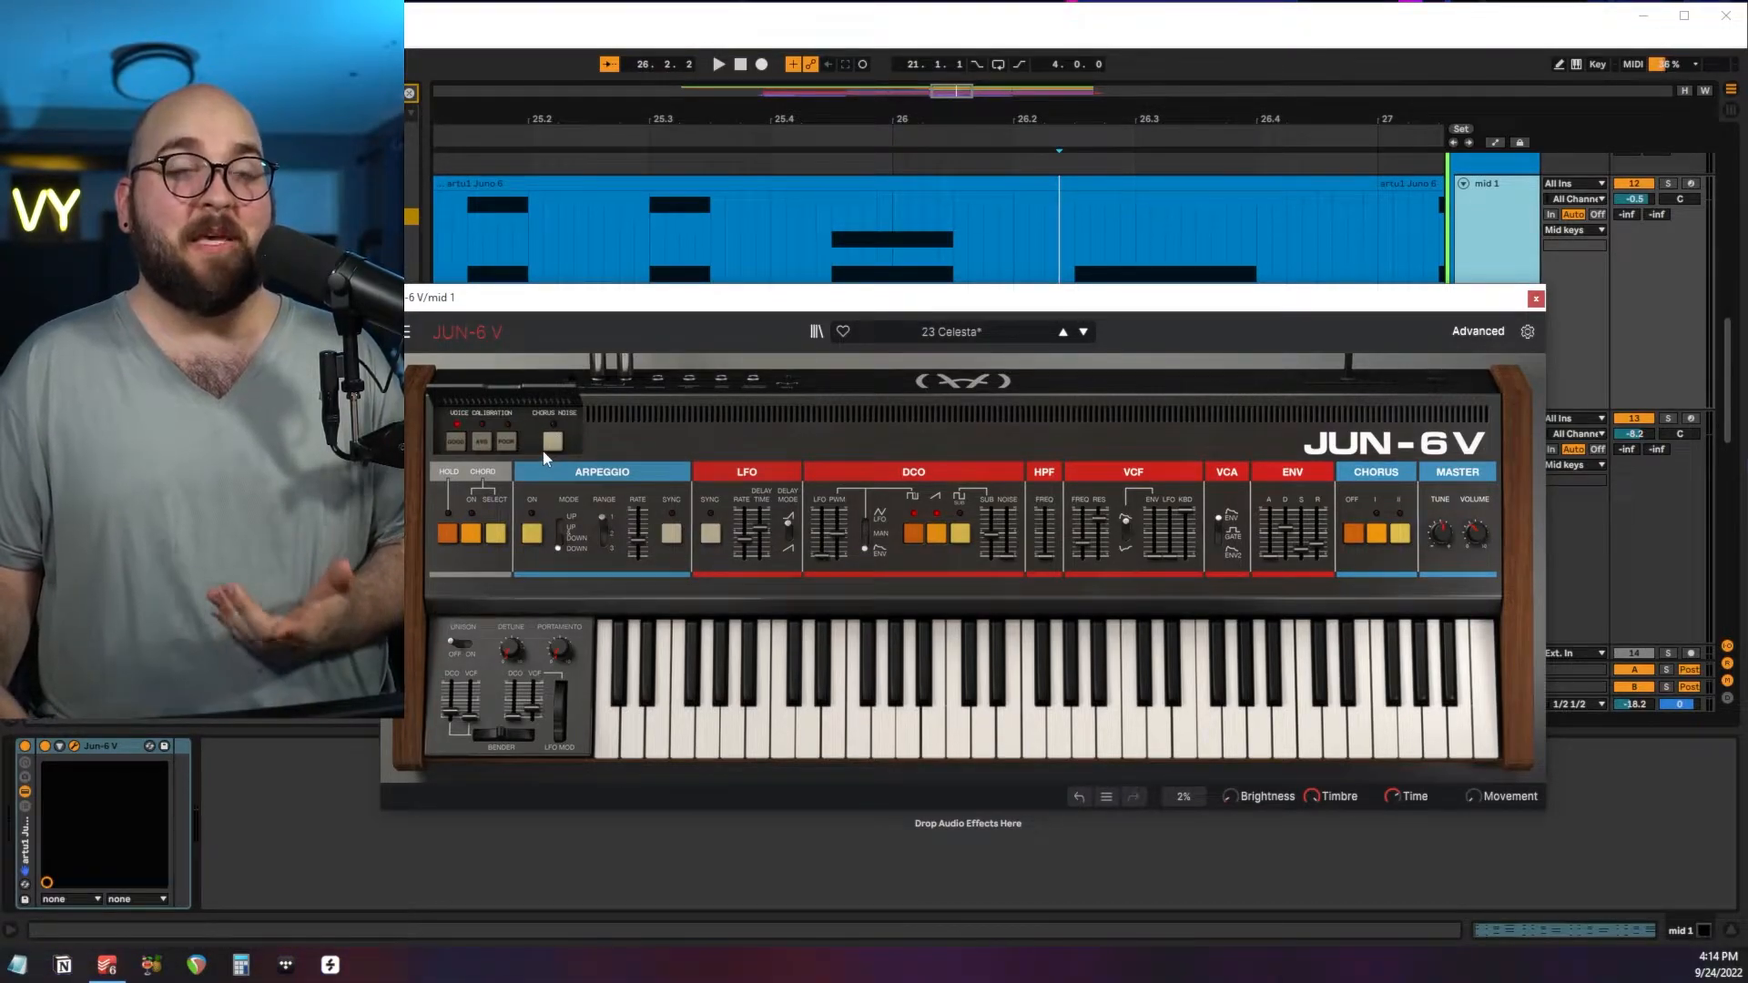
left_click(1536, 299)
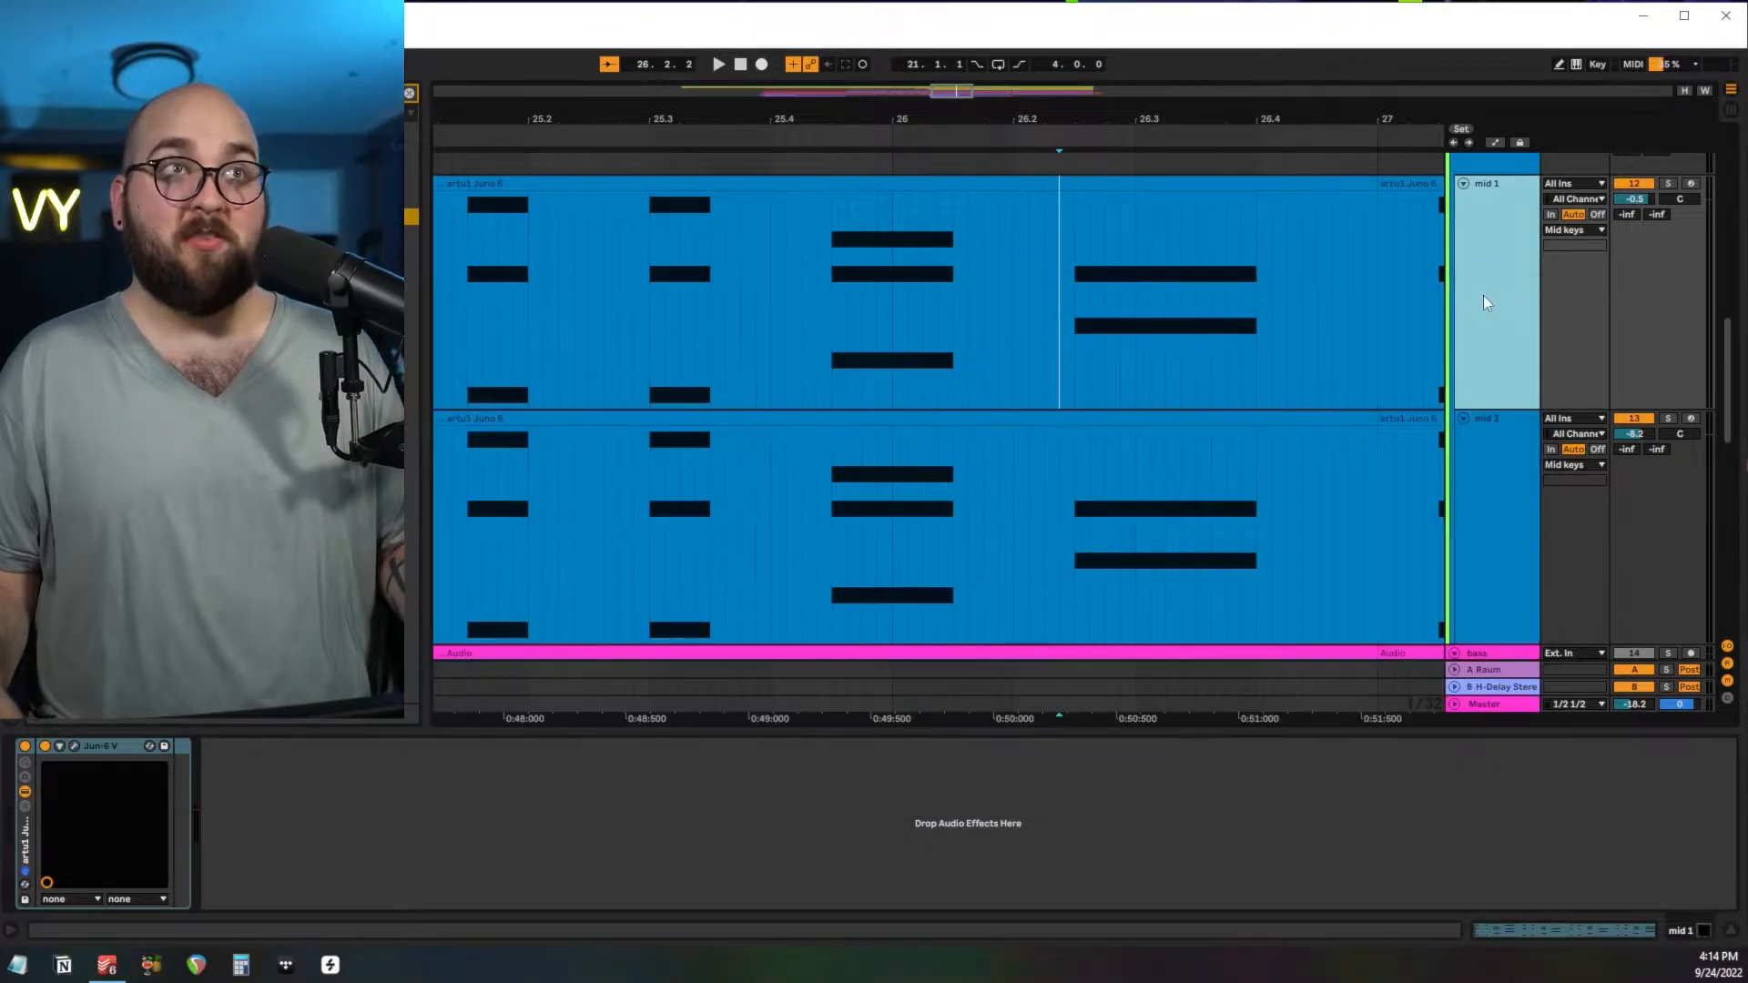
scroll(1412, 316, "down", 2)
left_click(729, 543)
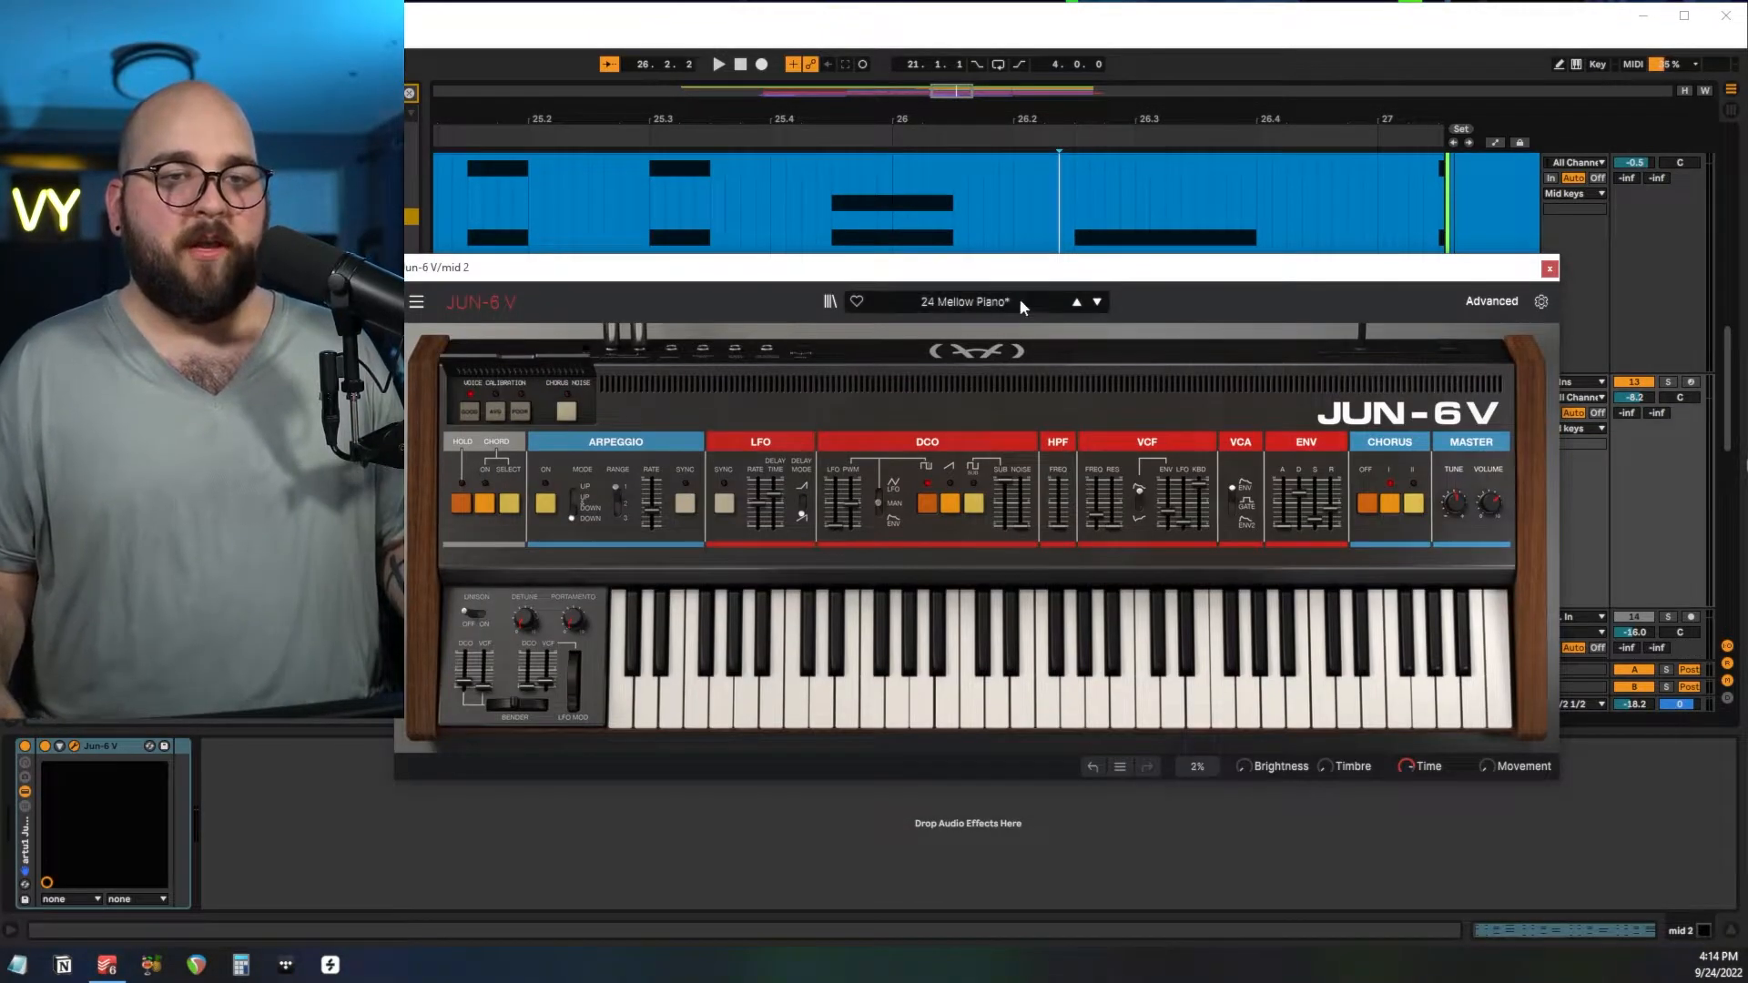
left_click(1550, 271)
Zoom out the arrangement, solo mid 1 and play it from bar 21.
scroll(1128, 369, "down", 2)
scroll(1127, 373, "down", 5)
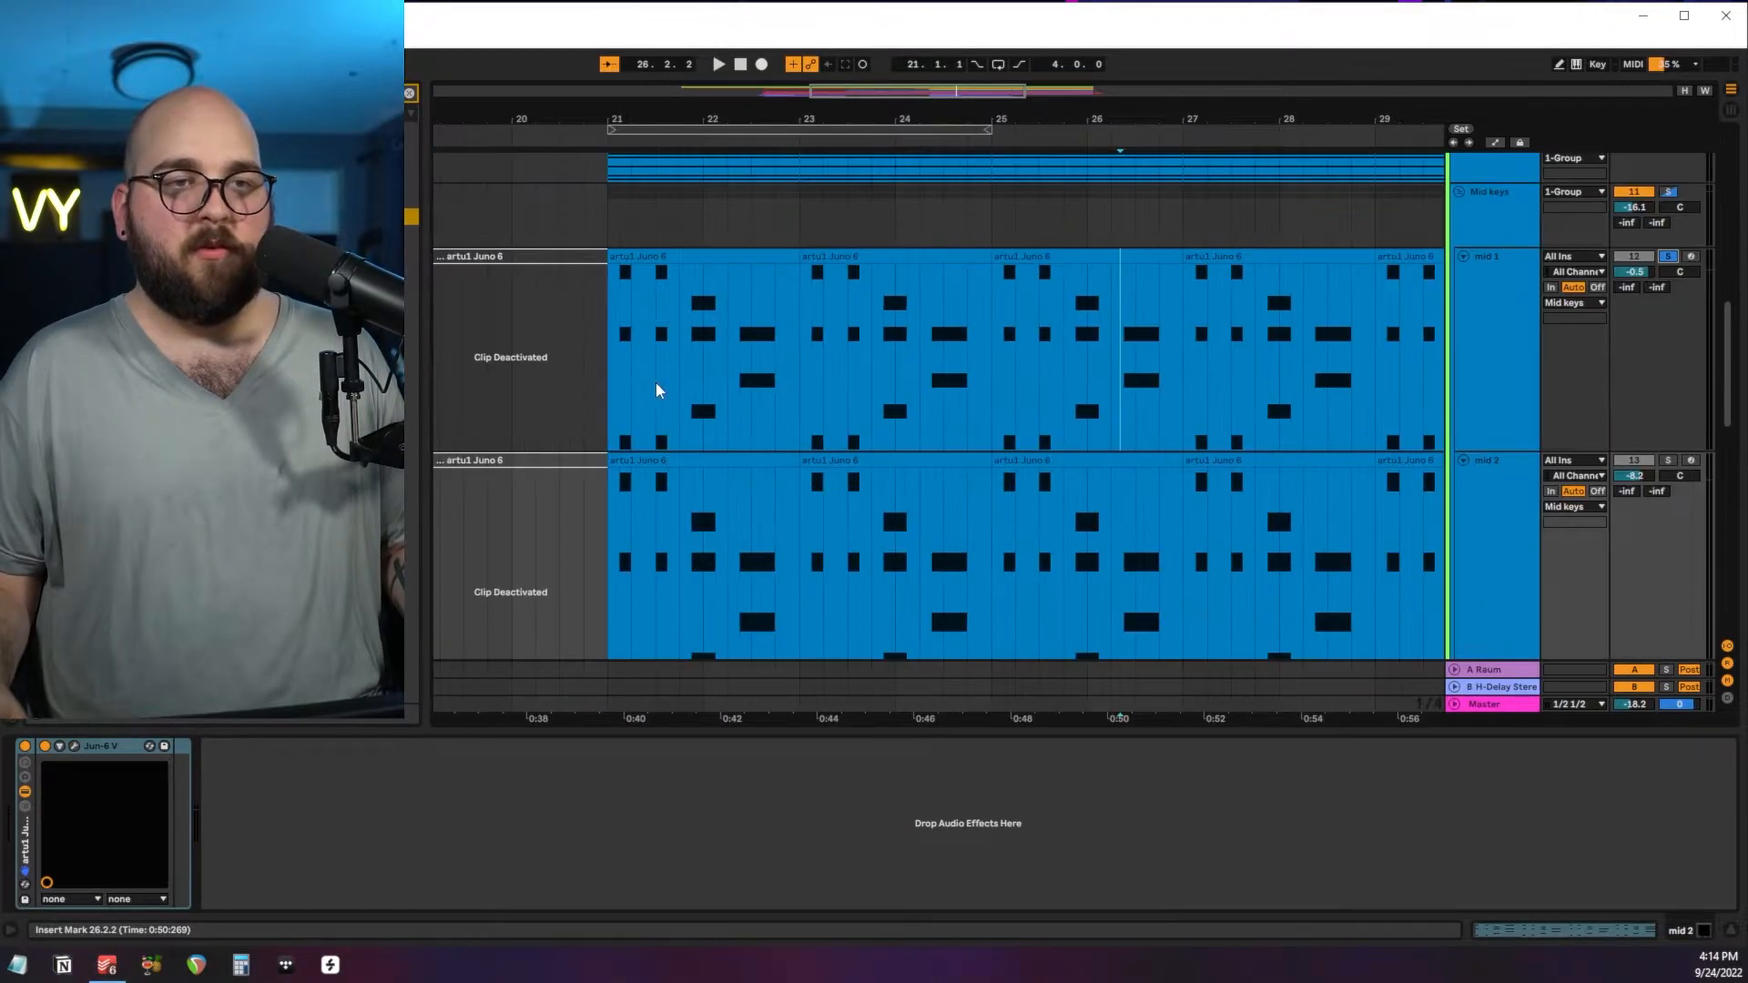
left_click(608, 380)
key("s")
key("space")
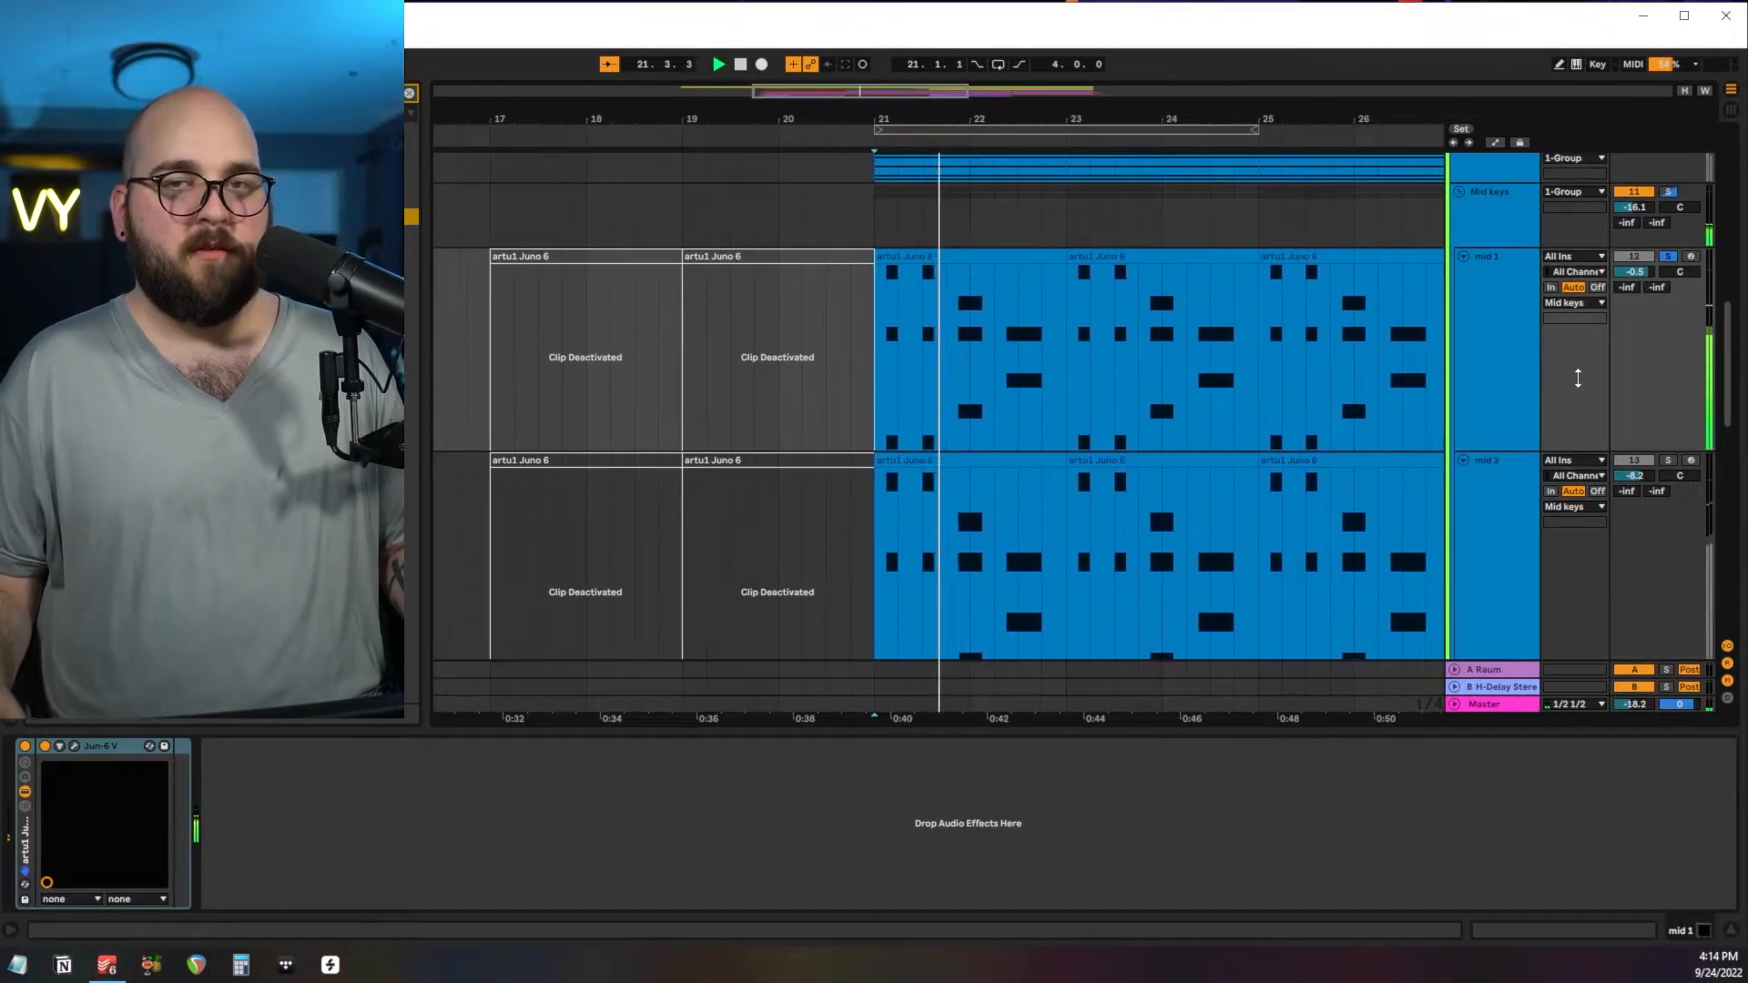
Switch the solo from mid 1 to mid 2 and play mid 2 from bar 21.
left_click(1665, 461)
left_click(1493, 511)
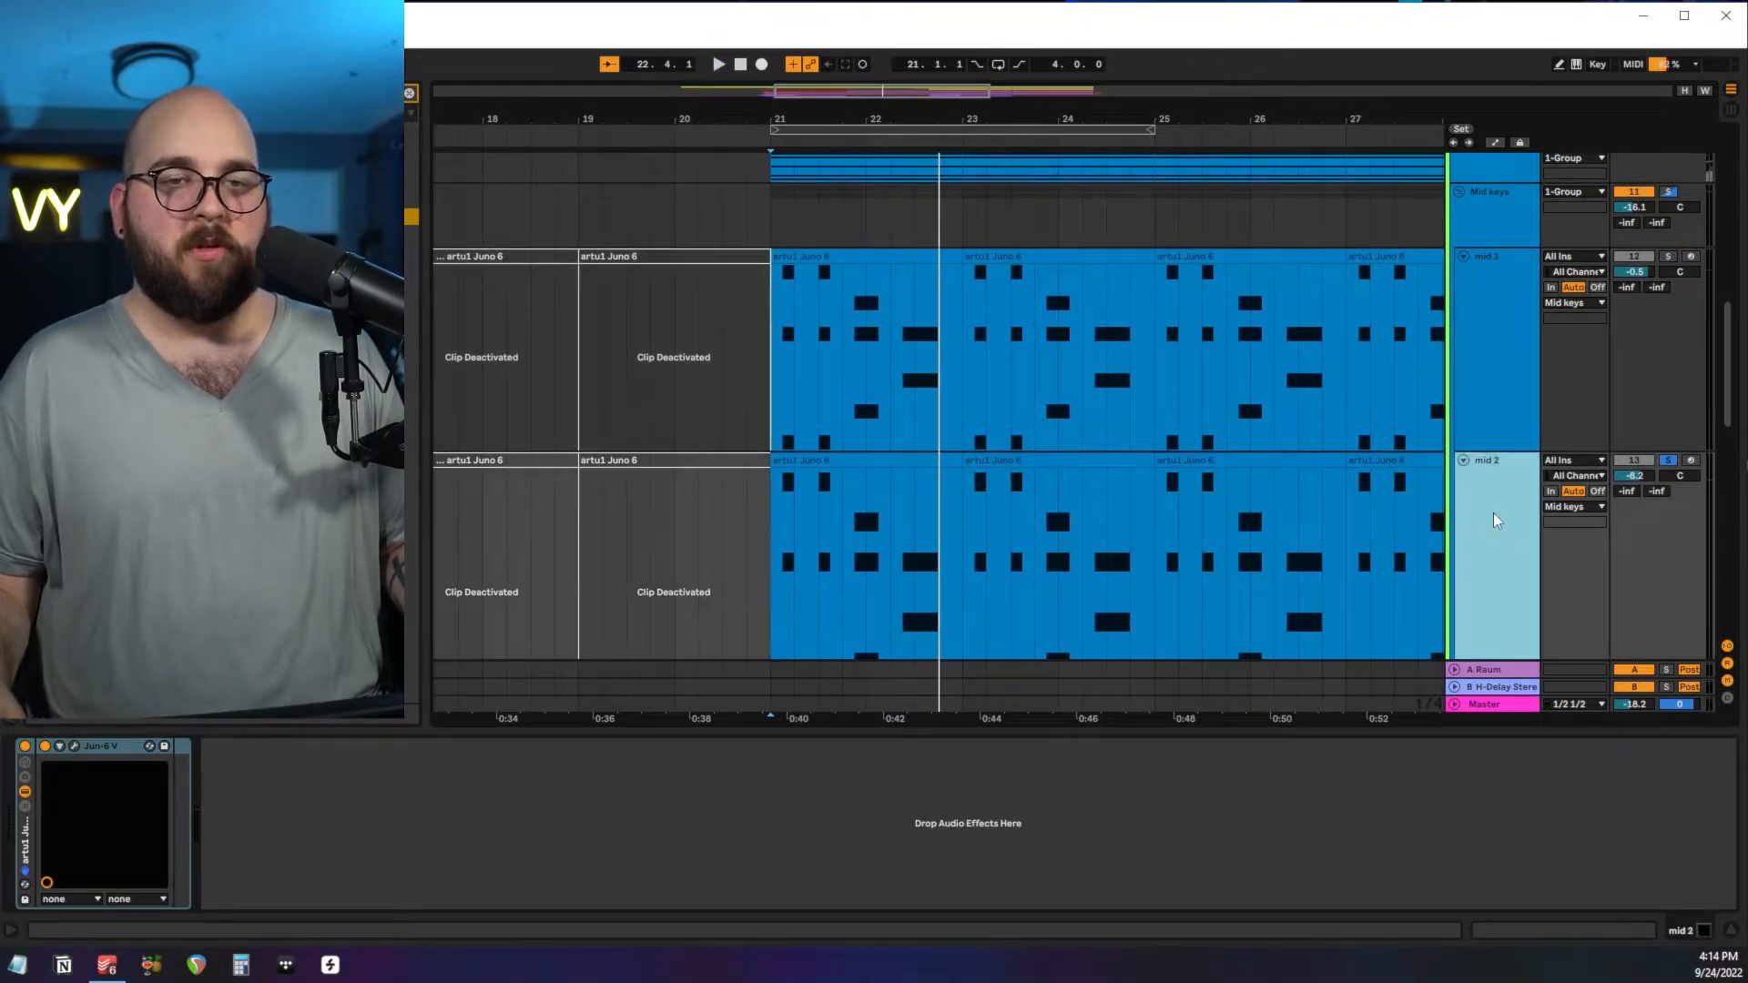
scroll(1475, 512, "down", 2)
key("space")
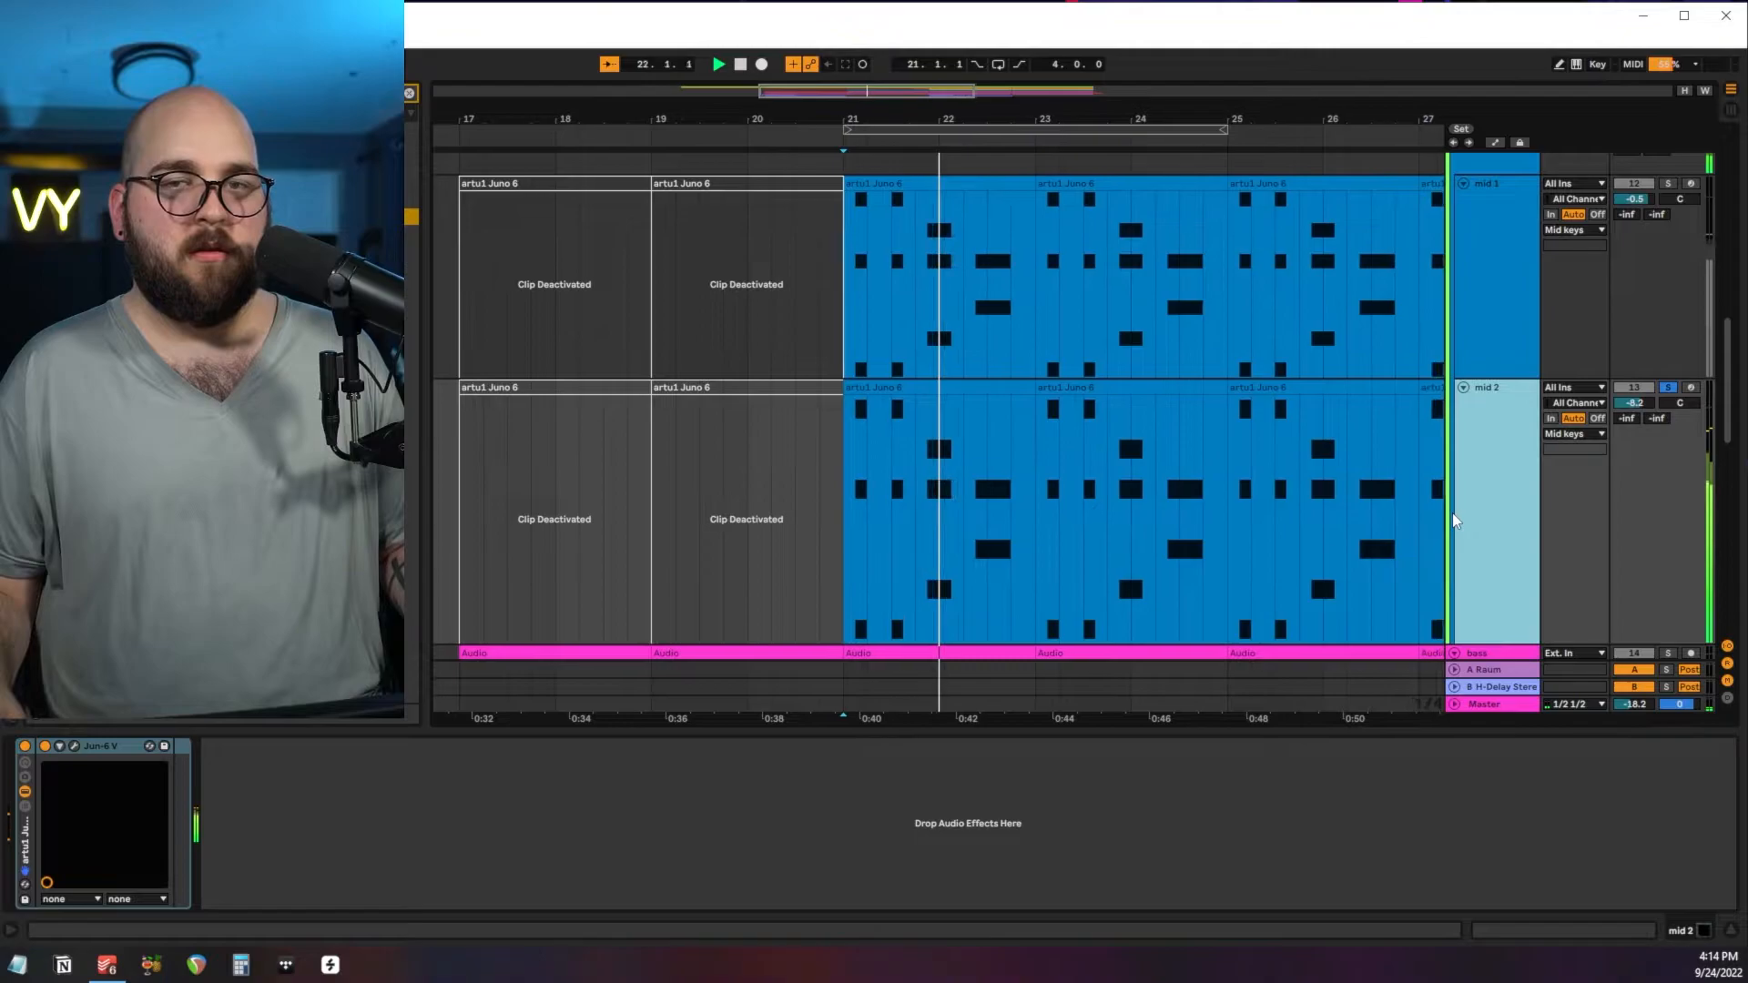
Solo the acoustics, electric guitars, 12 string, mandolin, arp and mid keys together and audition them from bar 21.
left_click(1667, 389)
scroll(1499, 338, "up", 5)
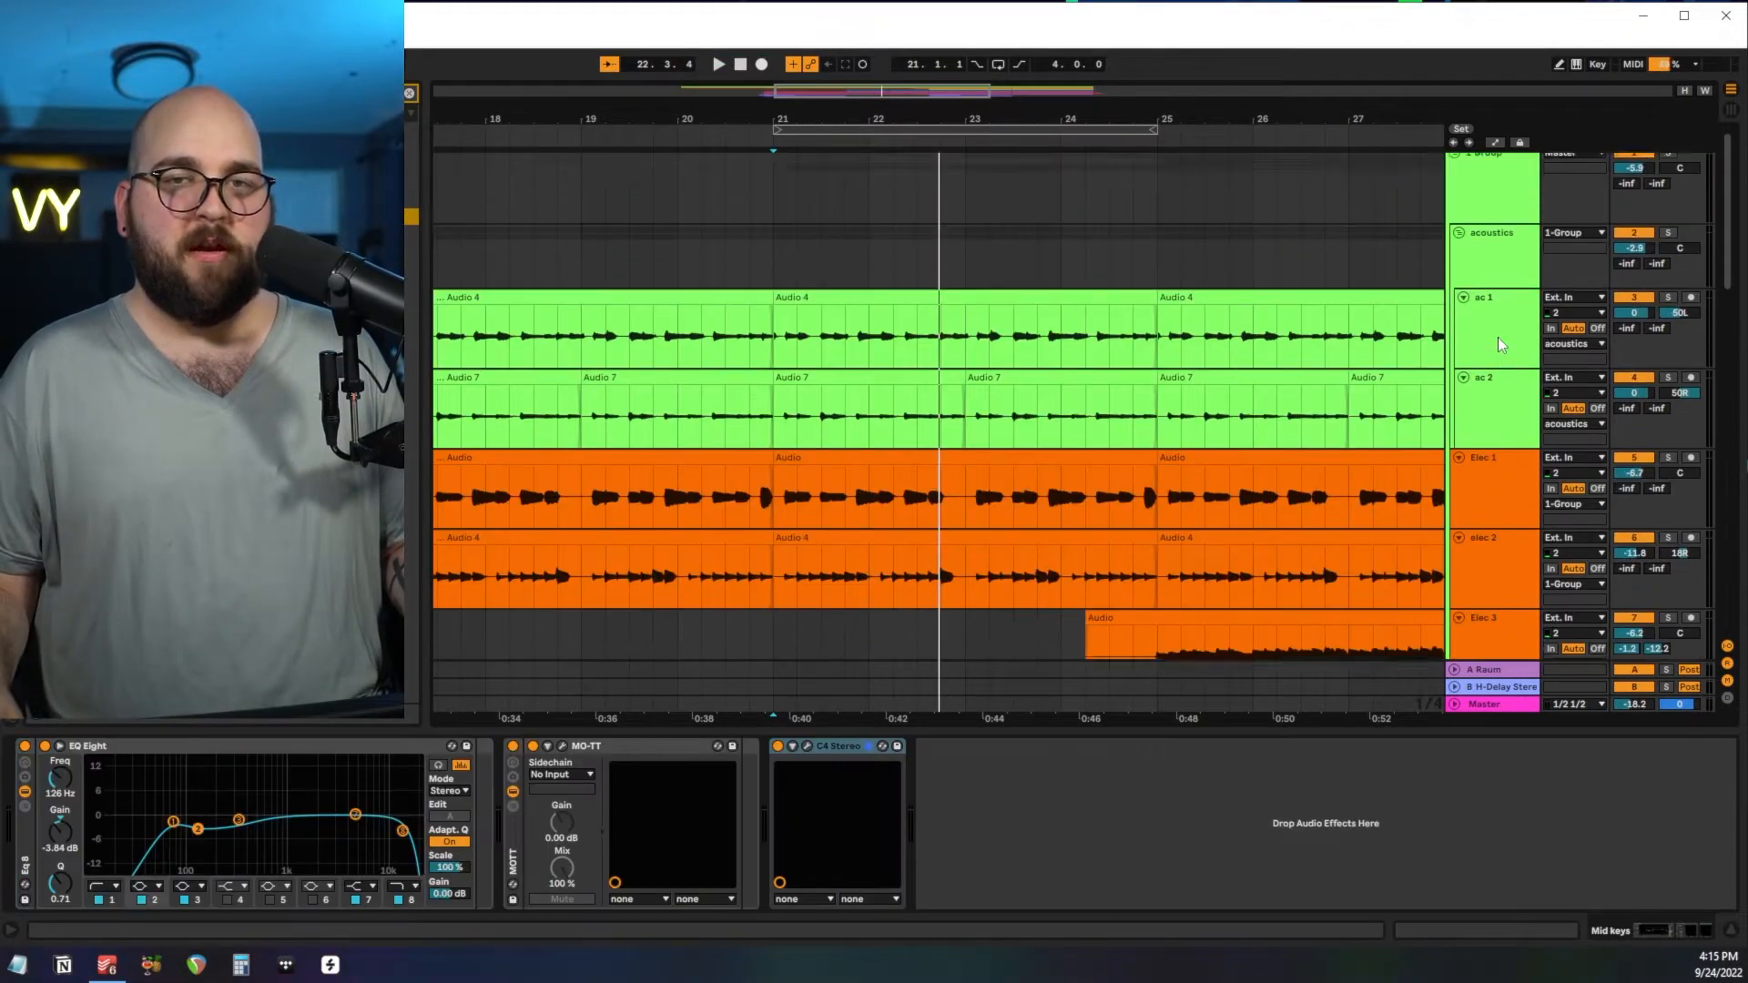
scroll(1498, 339, "up", 1)
left_click(1498, 277, "shift")
left_click(1668, 241)
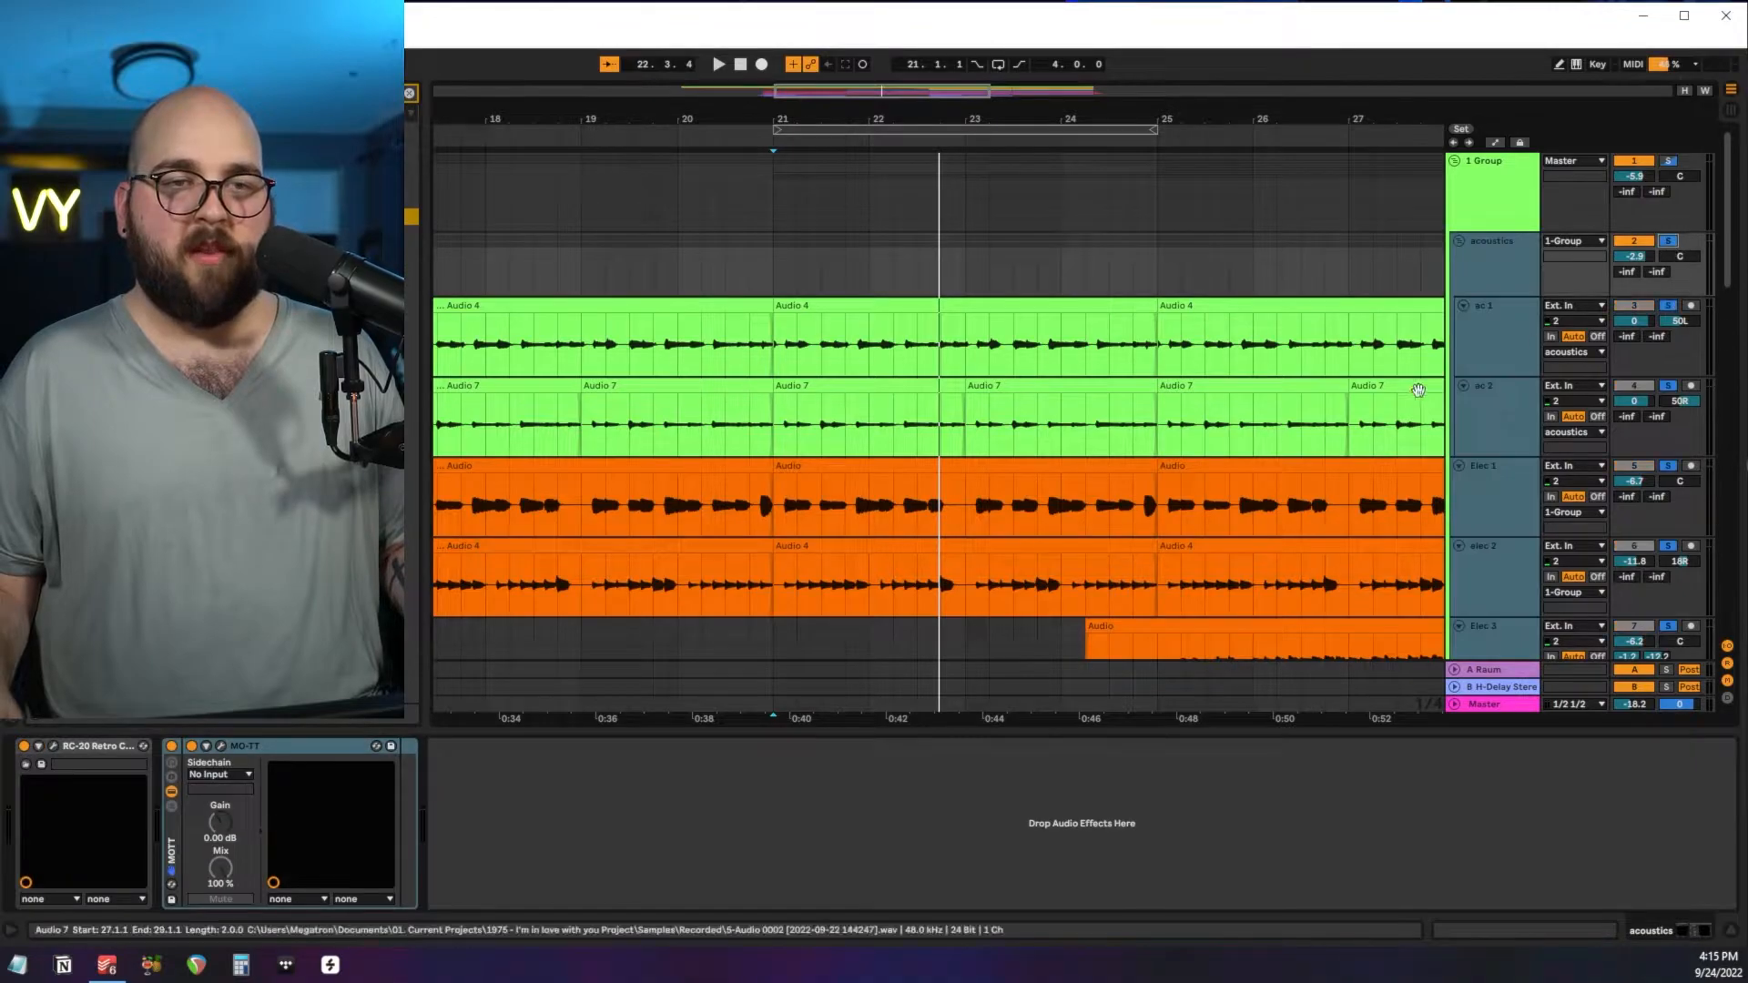
scroll(1418, 389, "down", 8)
key("space")
scroll(1413, 393, "up", 1)
scroll(1415, 398, "down", 2)
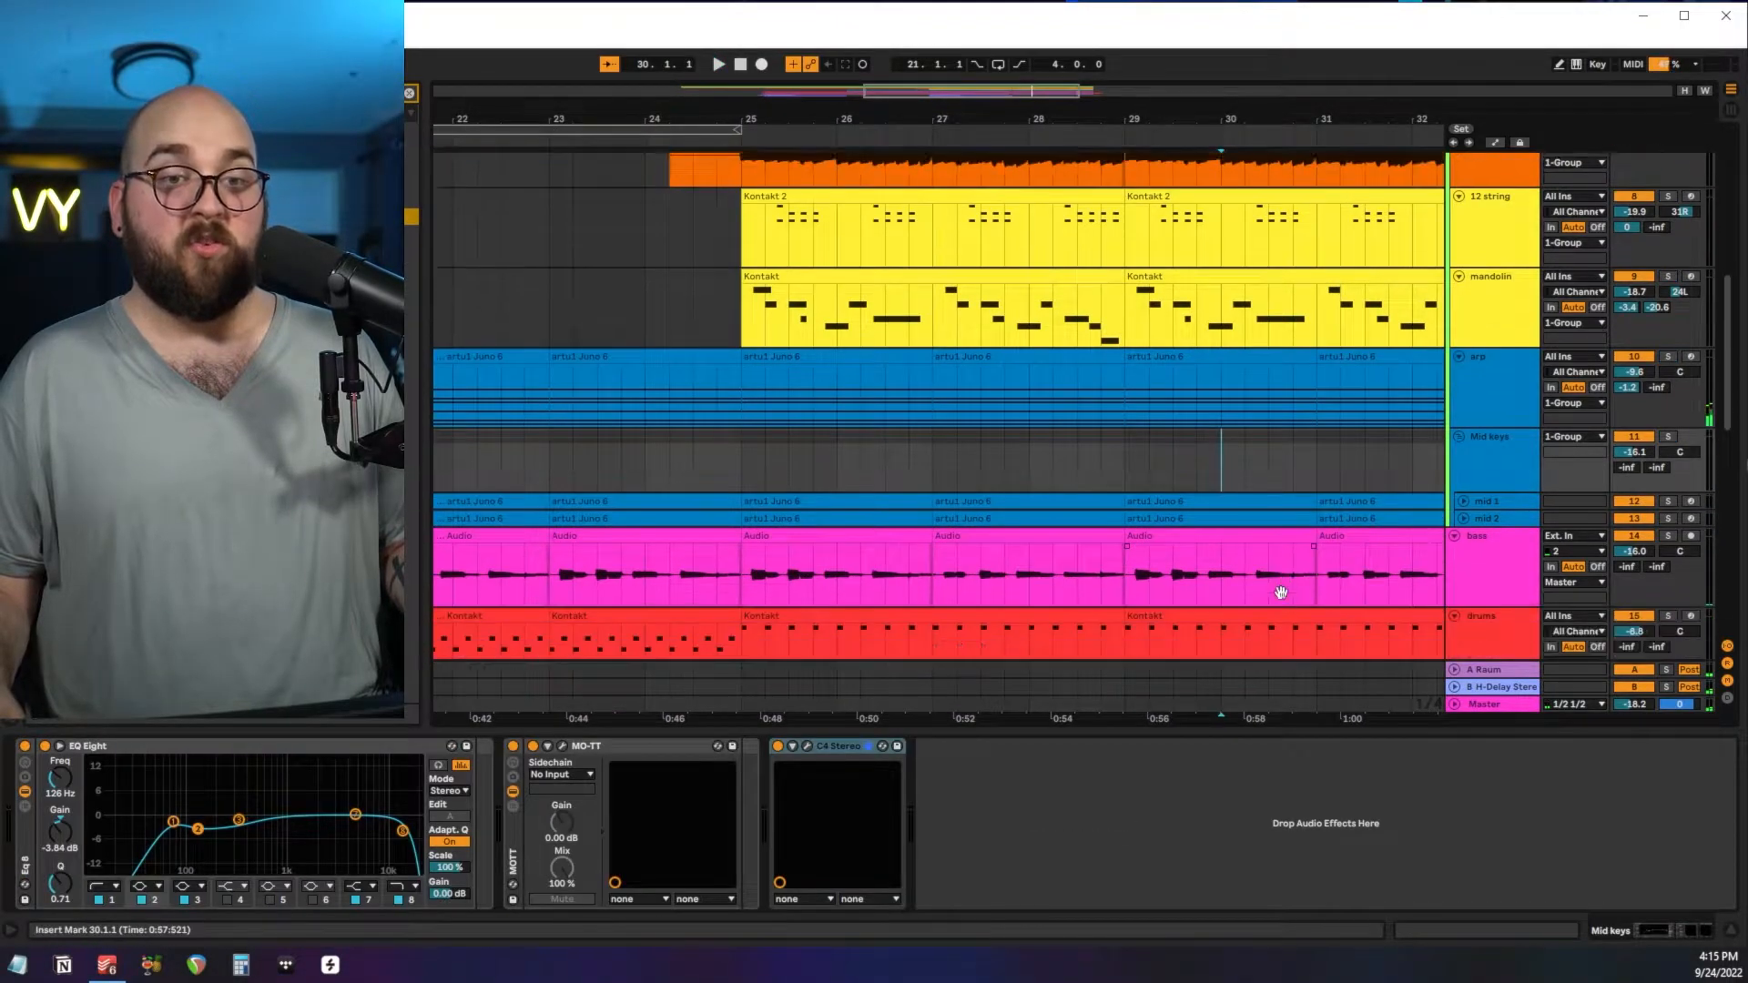
Zoom in on the bass clips from bar 25 to 29, solo the bass and play it from bar 25.
scroll(1280, 593, "down", 2)
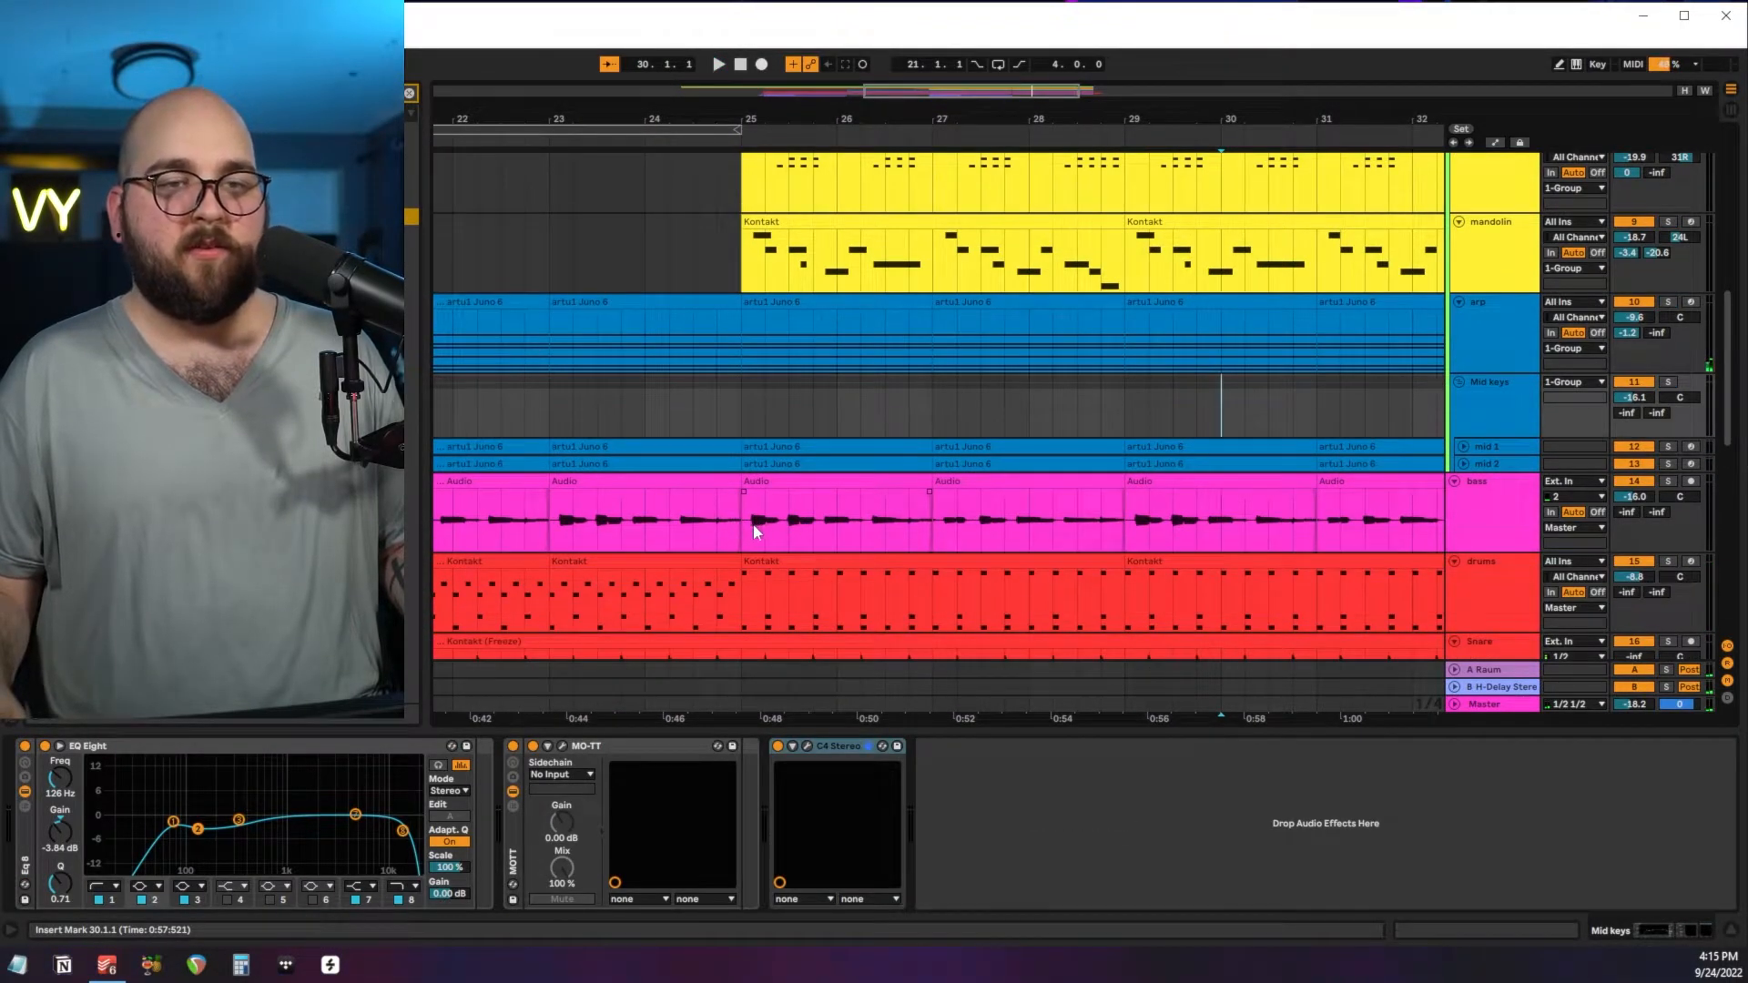
left_click_drag(754, 530, 1125, 531)
key("z")
left_click(1554, 330)
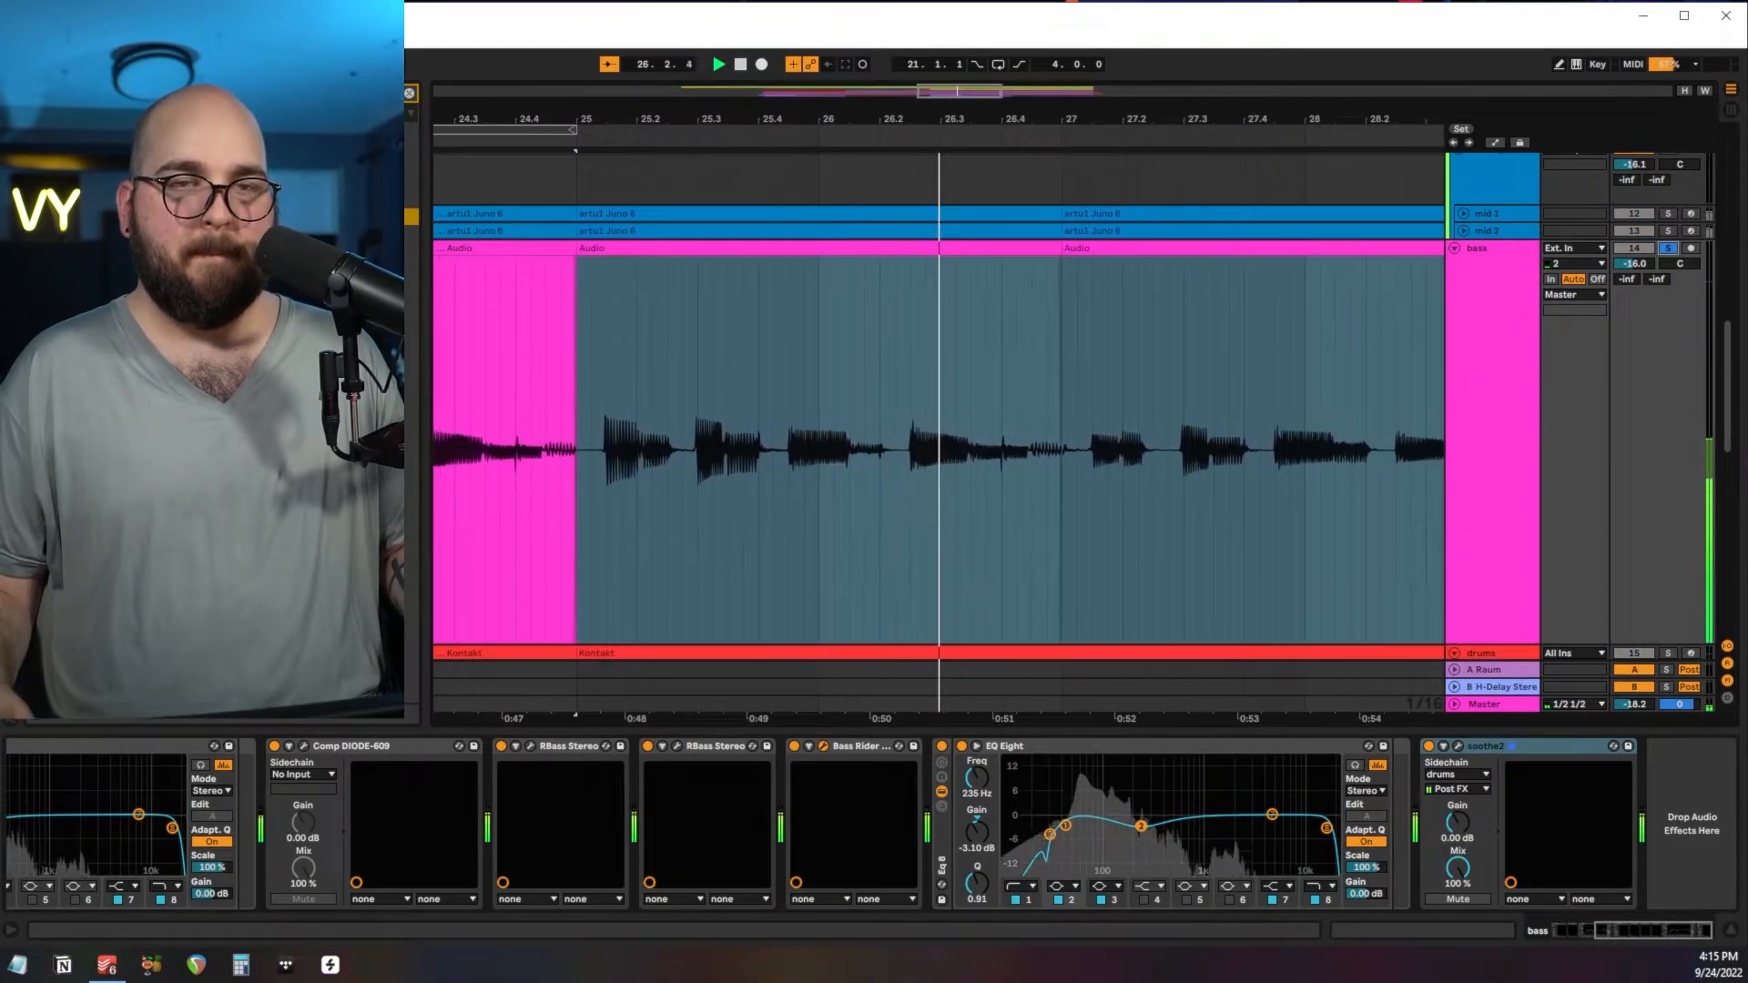
Review the bass's Guitar Rig 6, CLA Bass, Comp DIODE-609 and two RBass effects, playing the bass to check the compression.
scroll(566, 833, "up", 10)
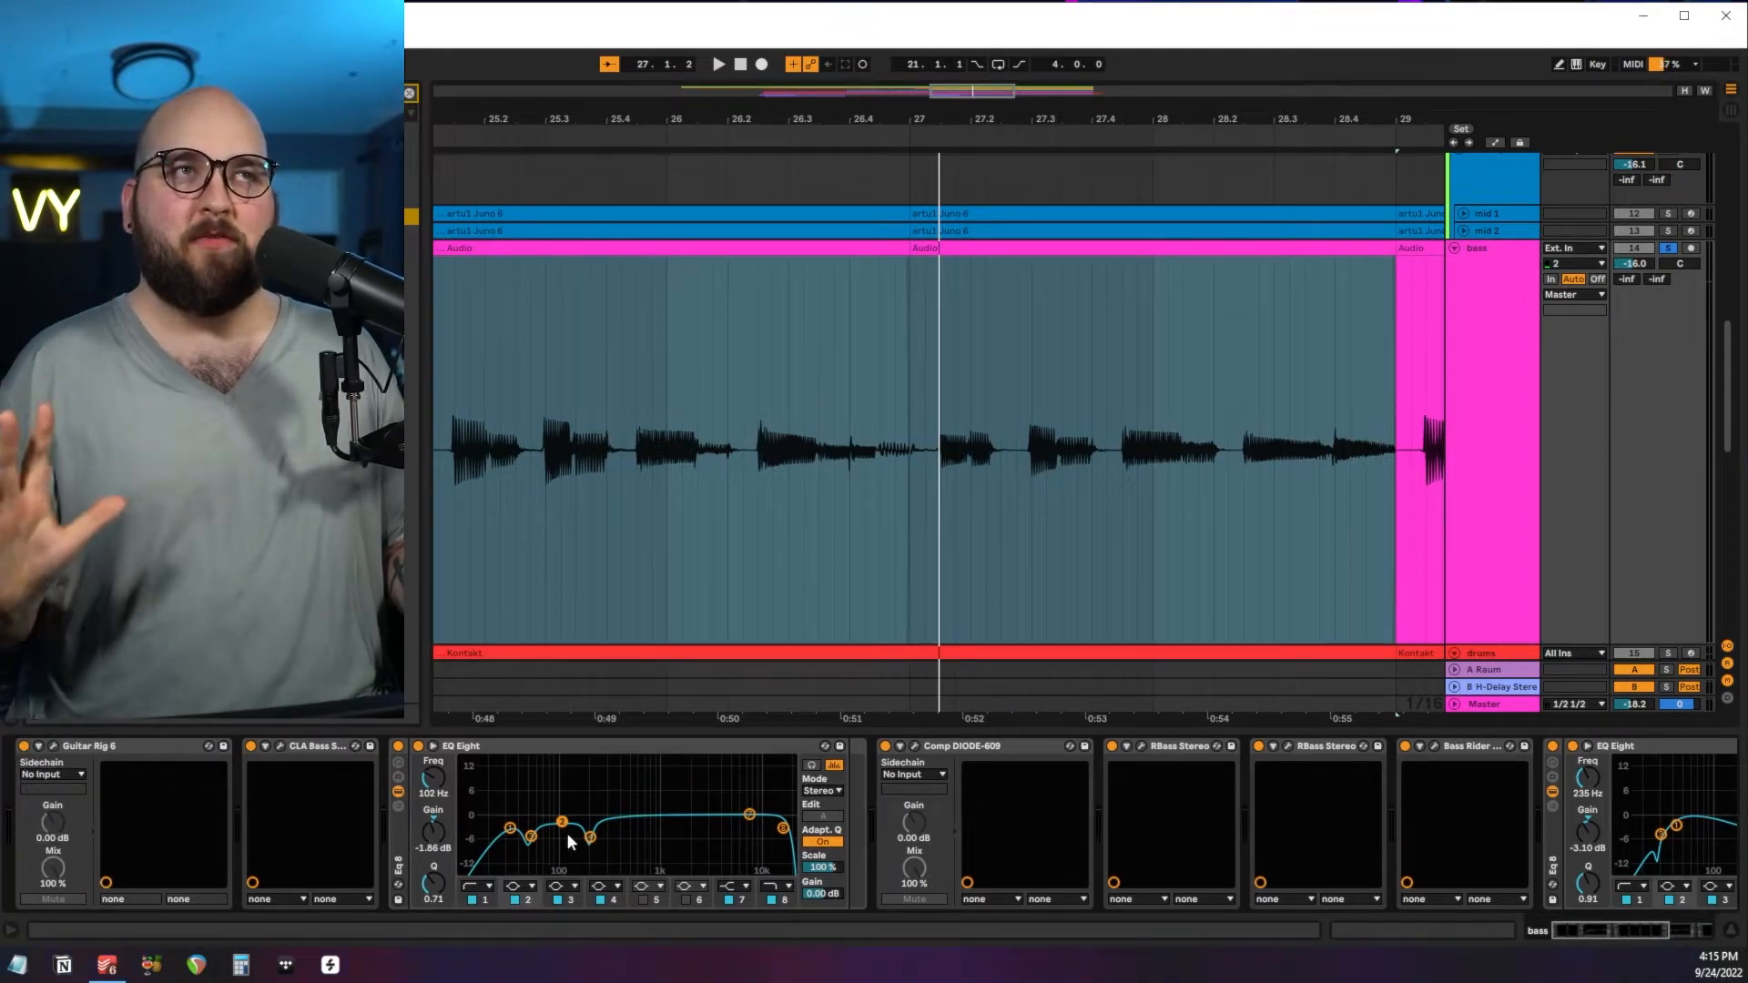
left_click(52, 747)
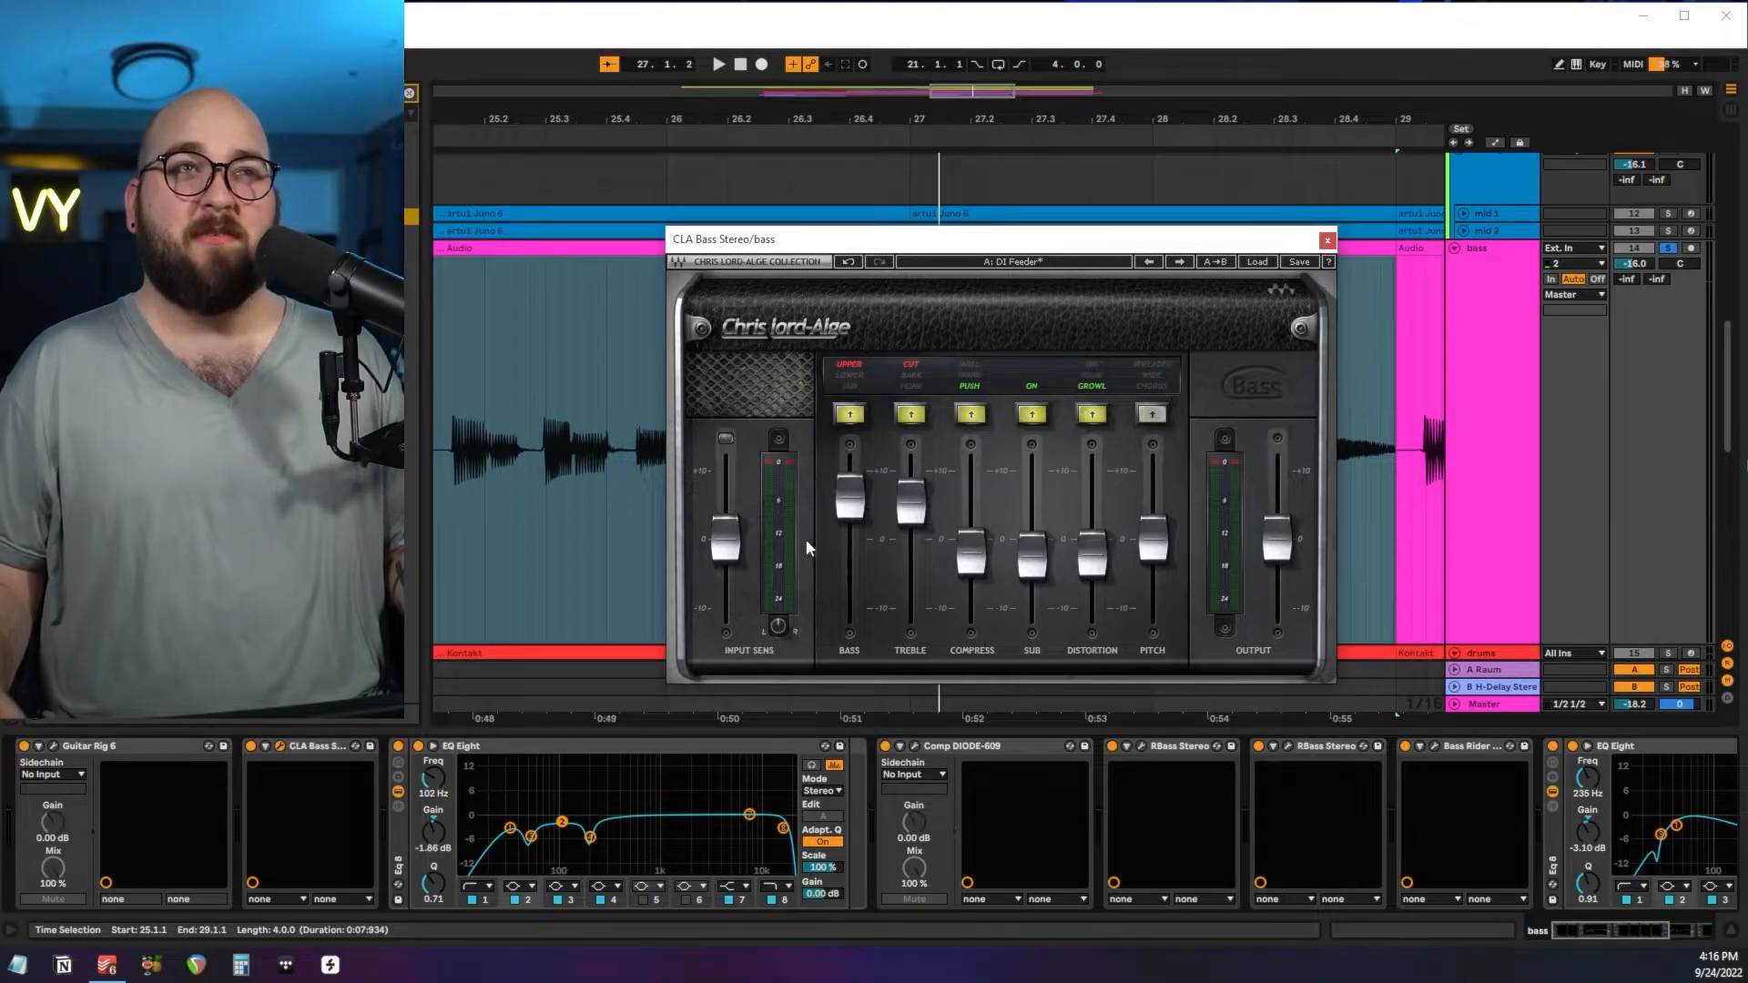
left_click(1327, 241)
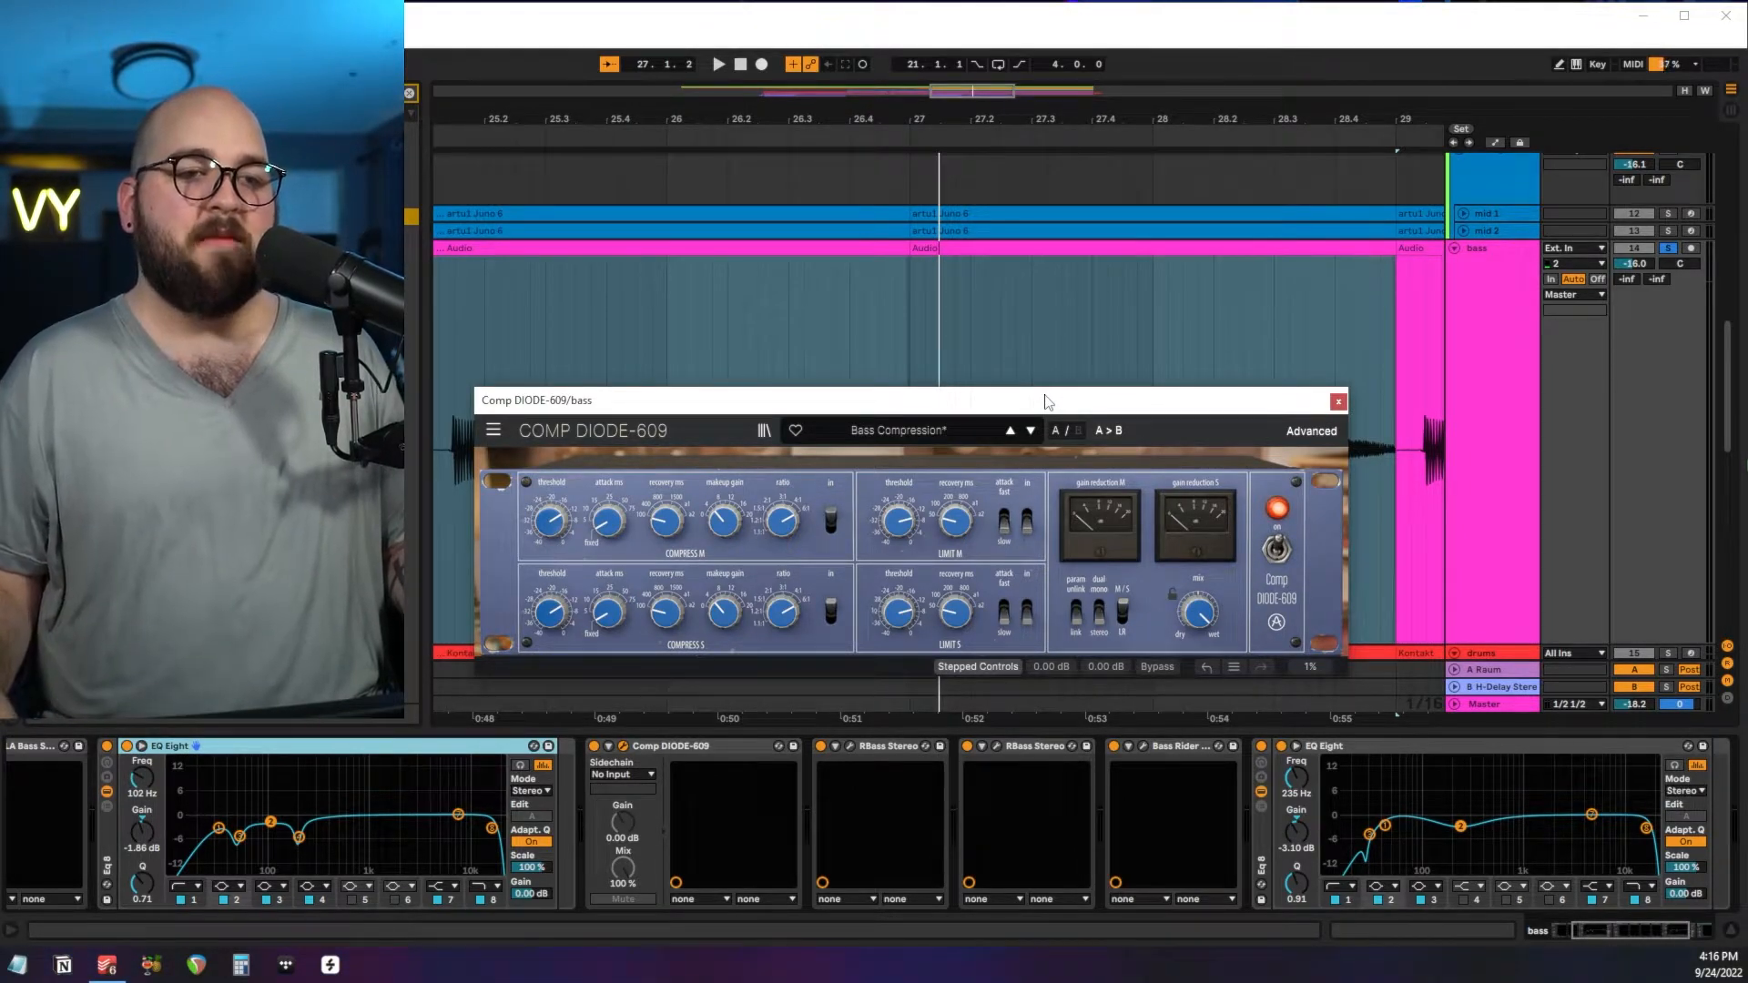
key("space")
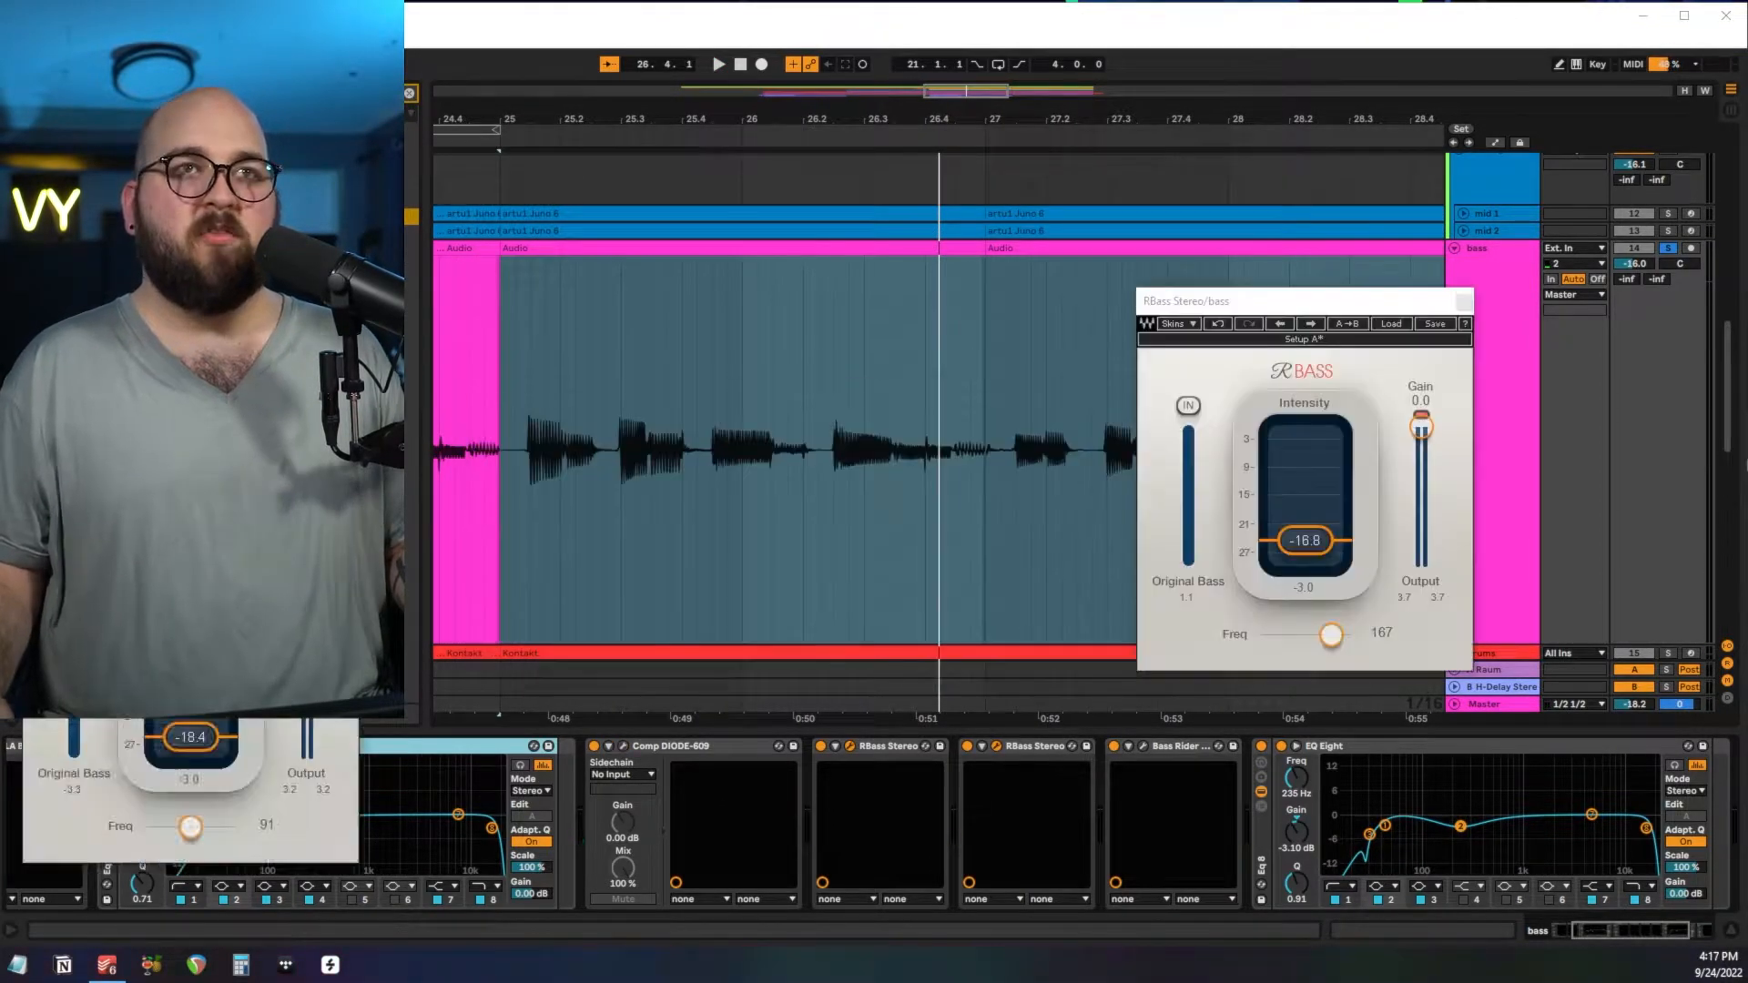
left_click_drag(238, 525, 985, 284)
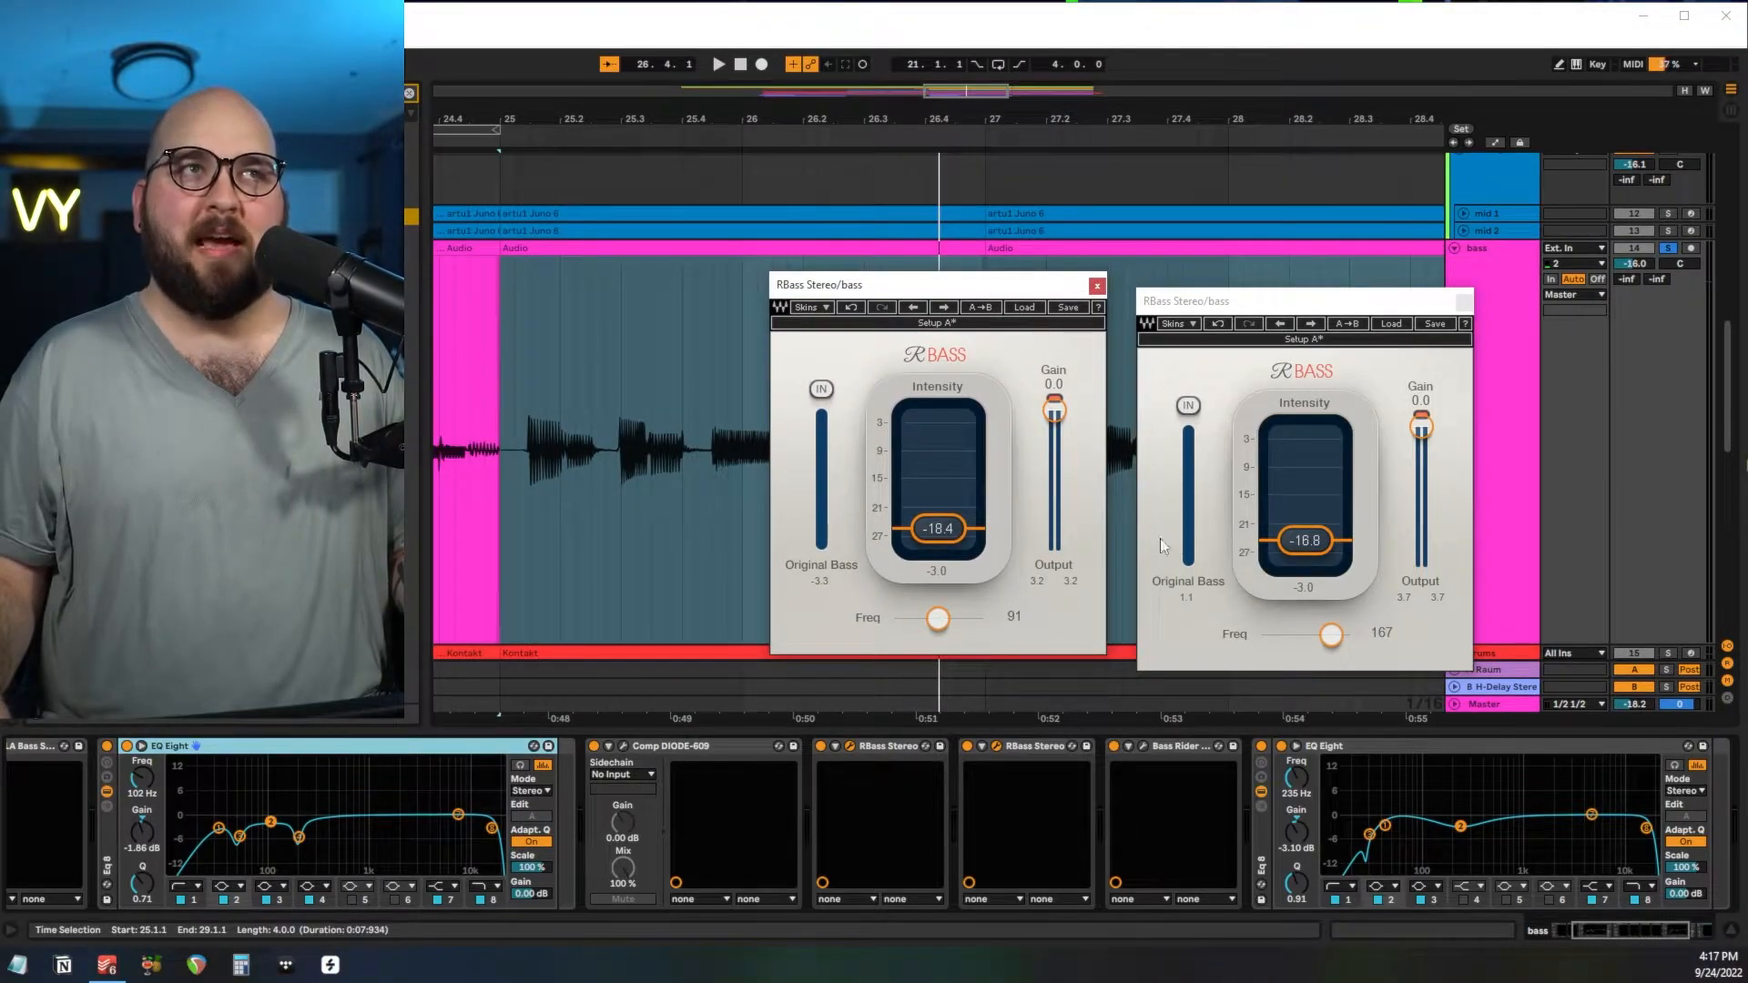
Open the bass's Bass Rider and play the bass to watch the level riding.
left_click(1143, 745)
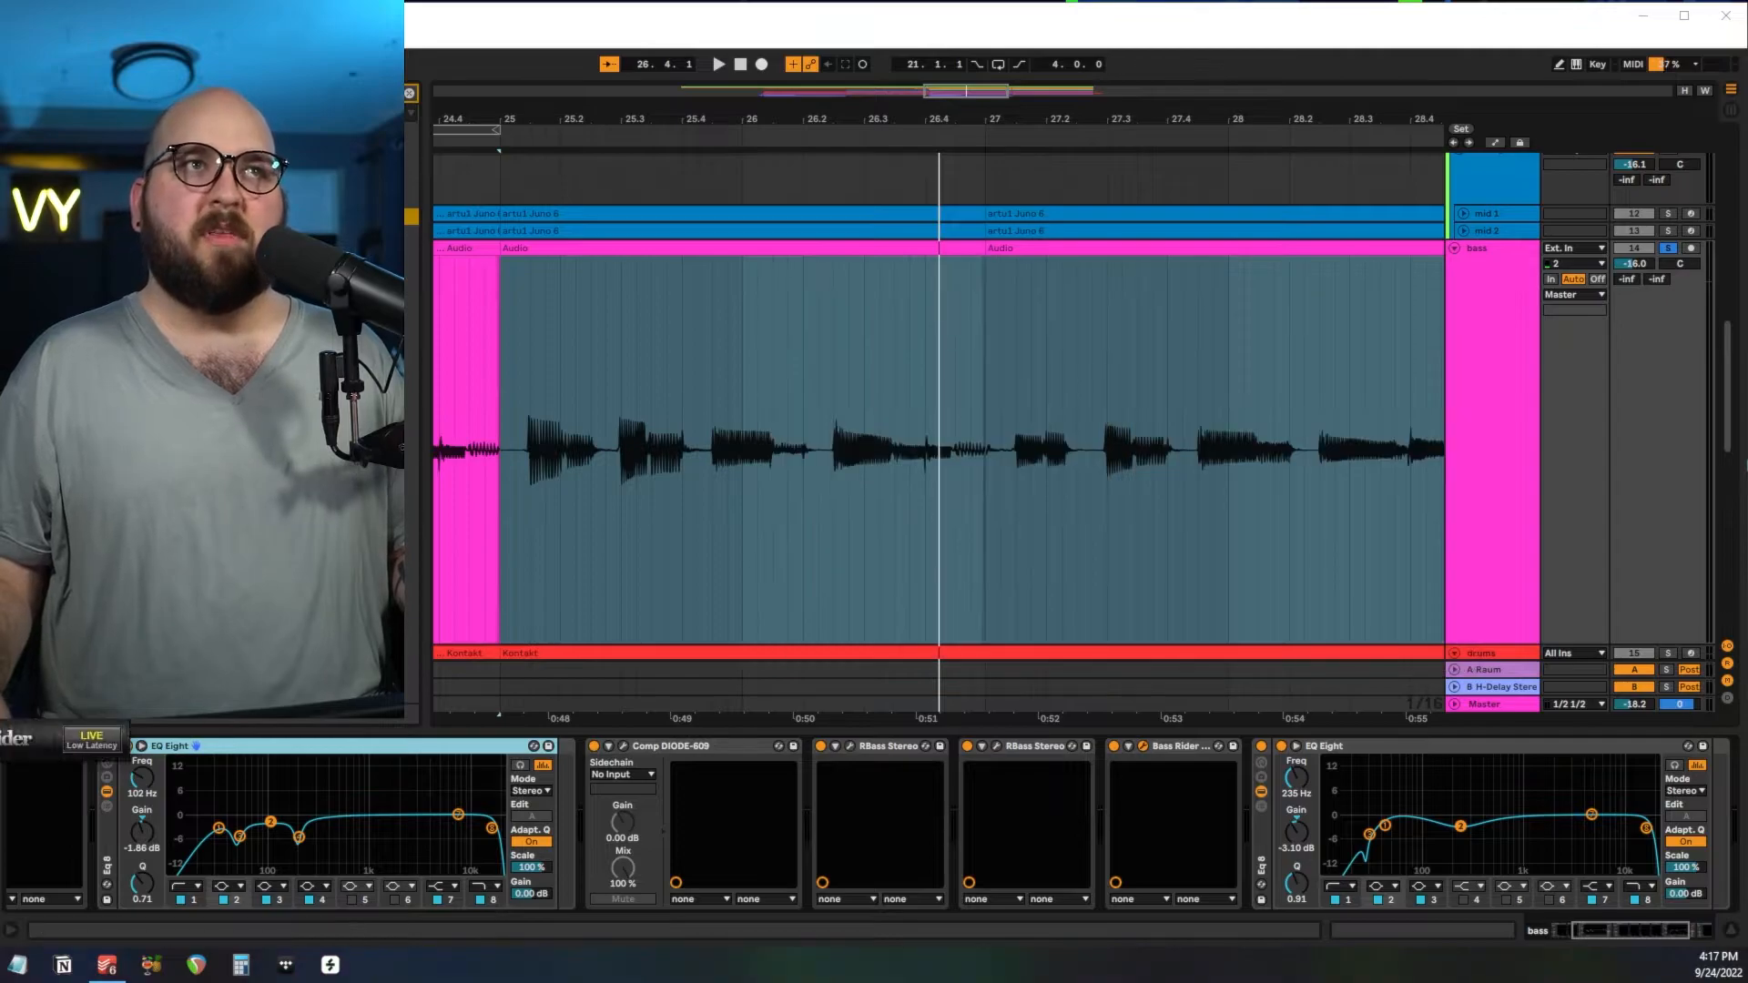
left_click_drag(3, 244, 1046, 178)
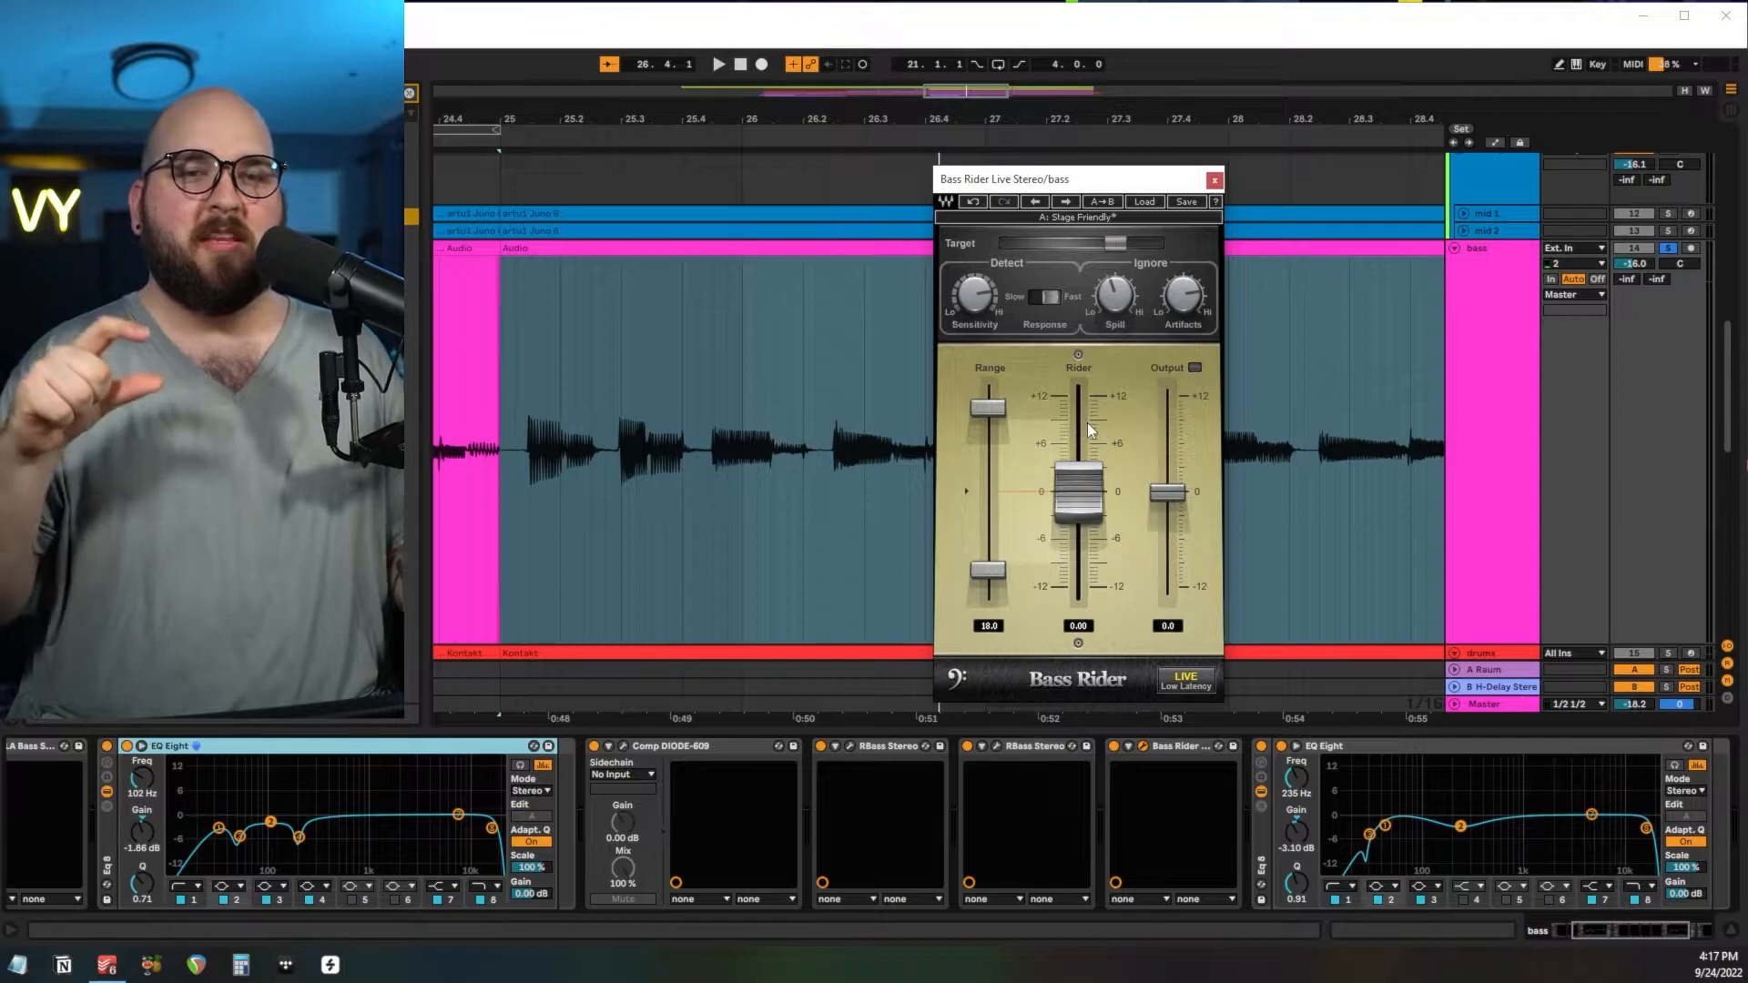
key("space")
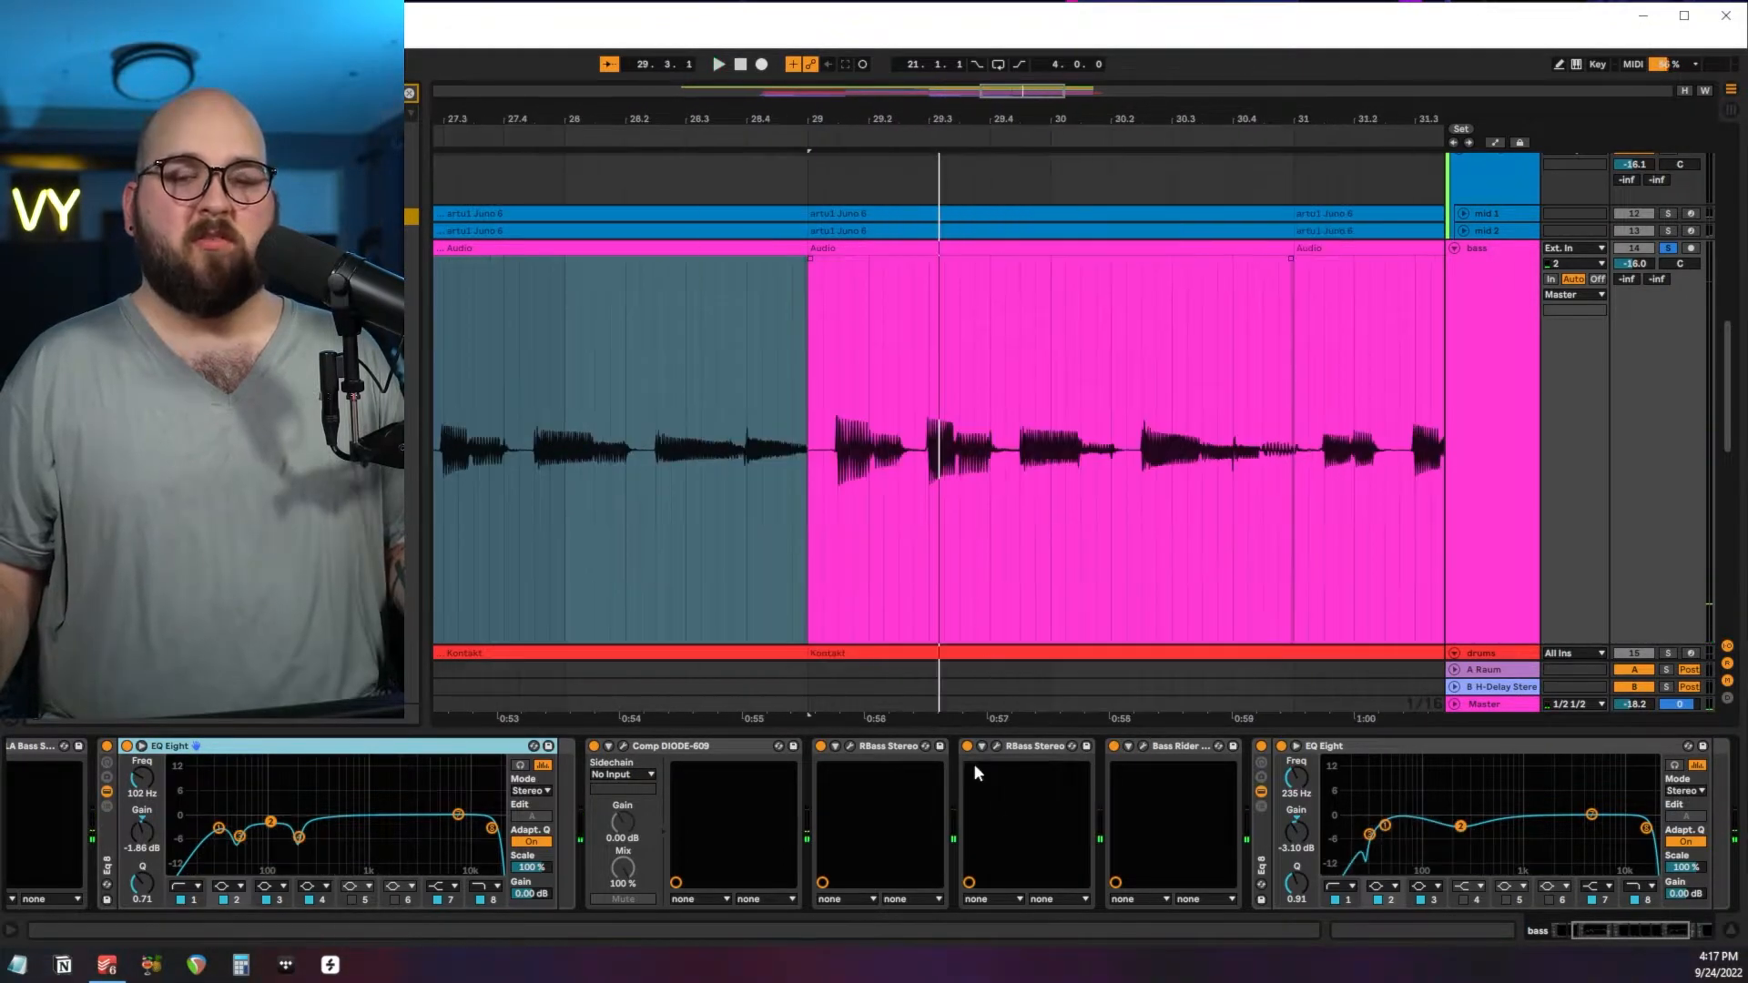
Review the bass's second EQ Eight after Bass Rider and the soothe2 settings sidechained to the drums.
scroll(1067, 795, "down", 2)
scroll(1067, 786, "down", 2)
left_click(1045, 799)
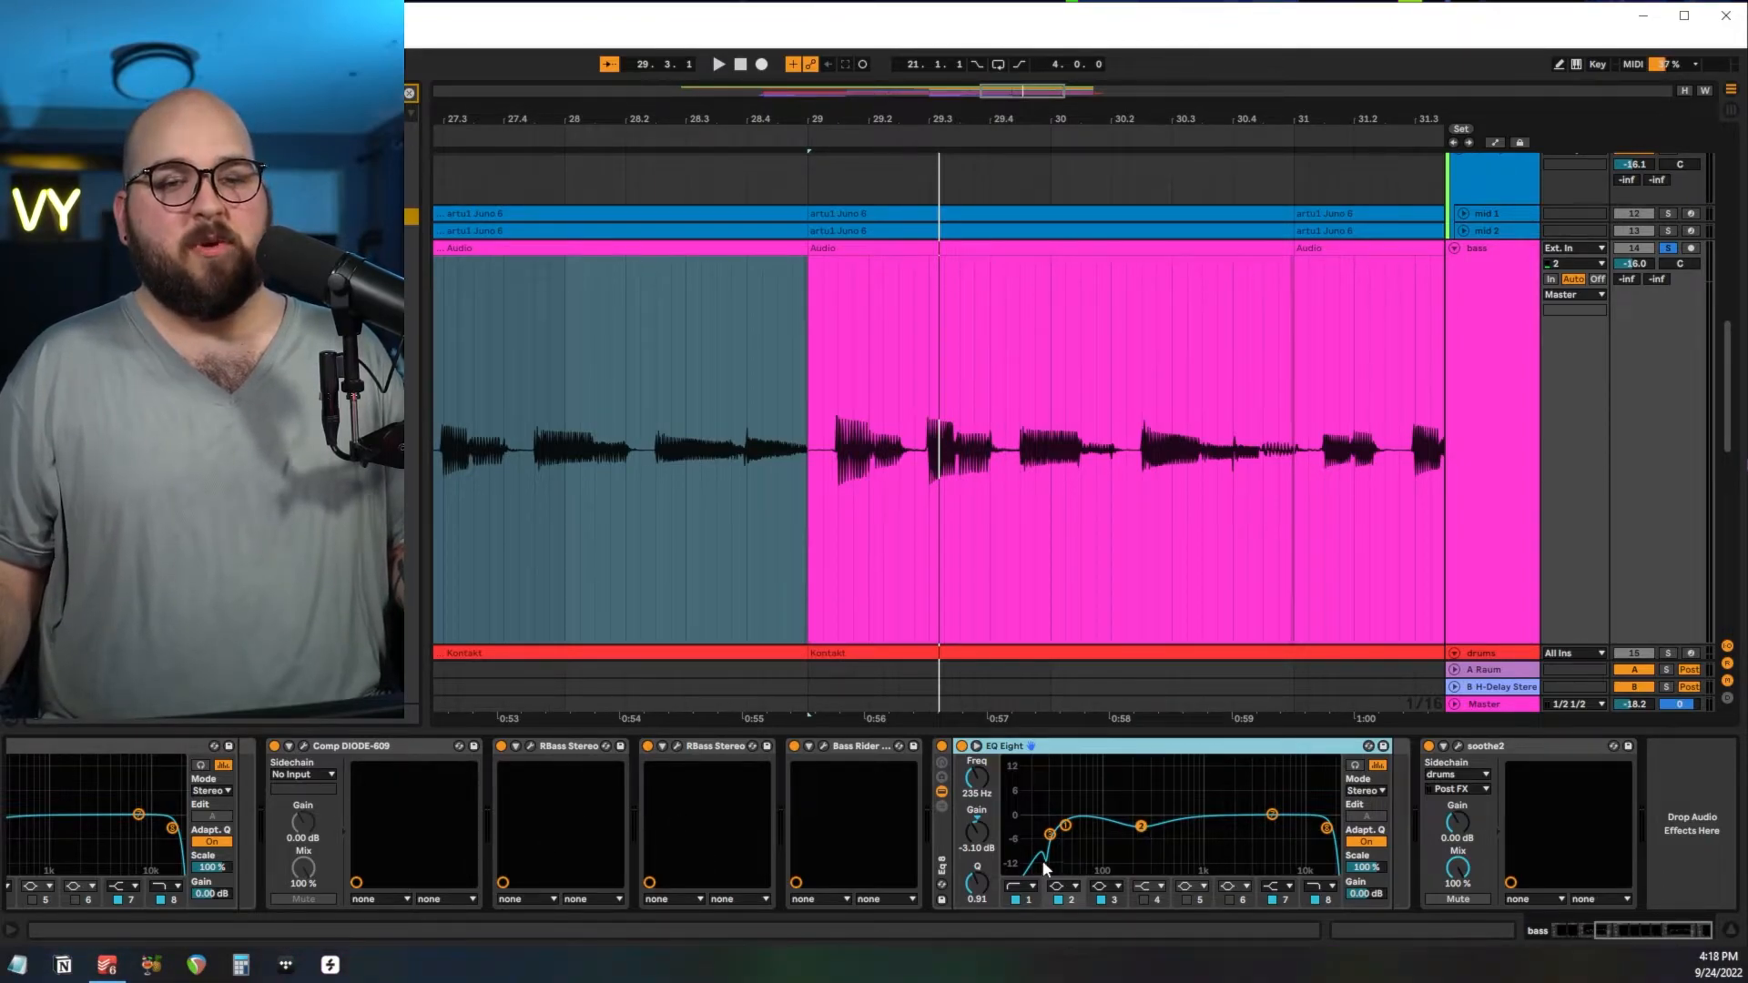
left_click(1457, 745)
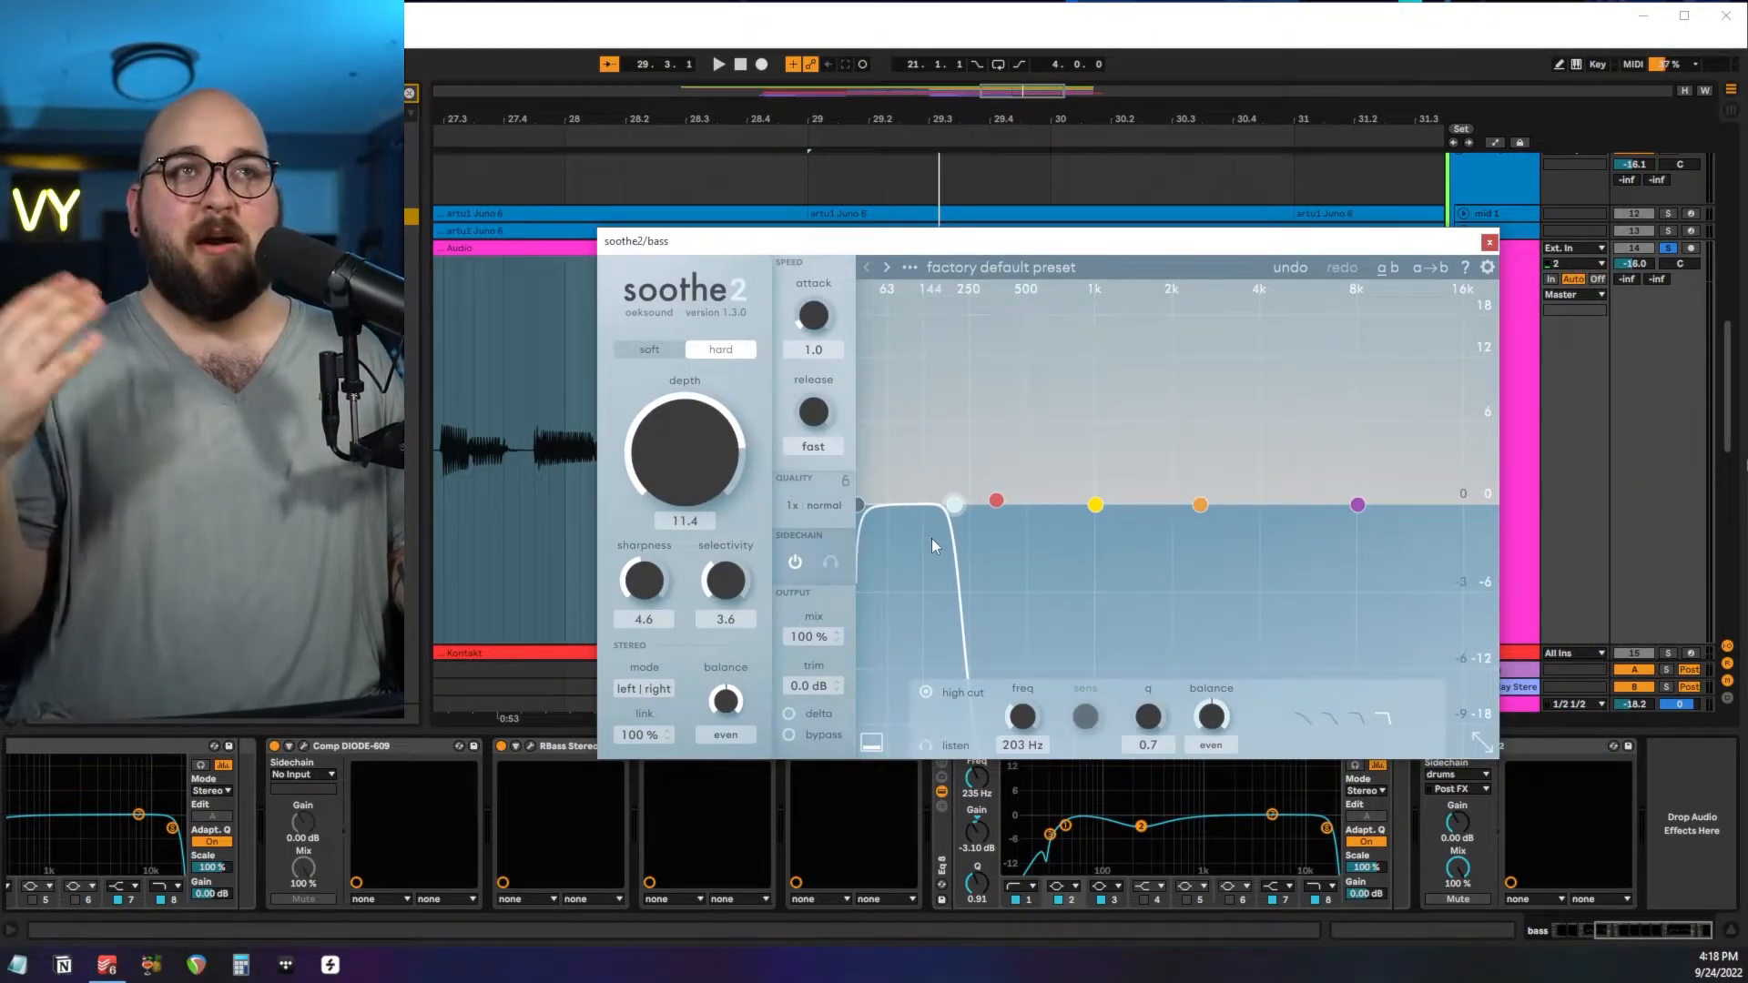
Close the bass's soothe2 and review the C4 Stereo multiband settings on the 1 Group track.
left_click(1490, 243)
left_click(1496, 748)
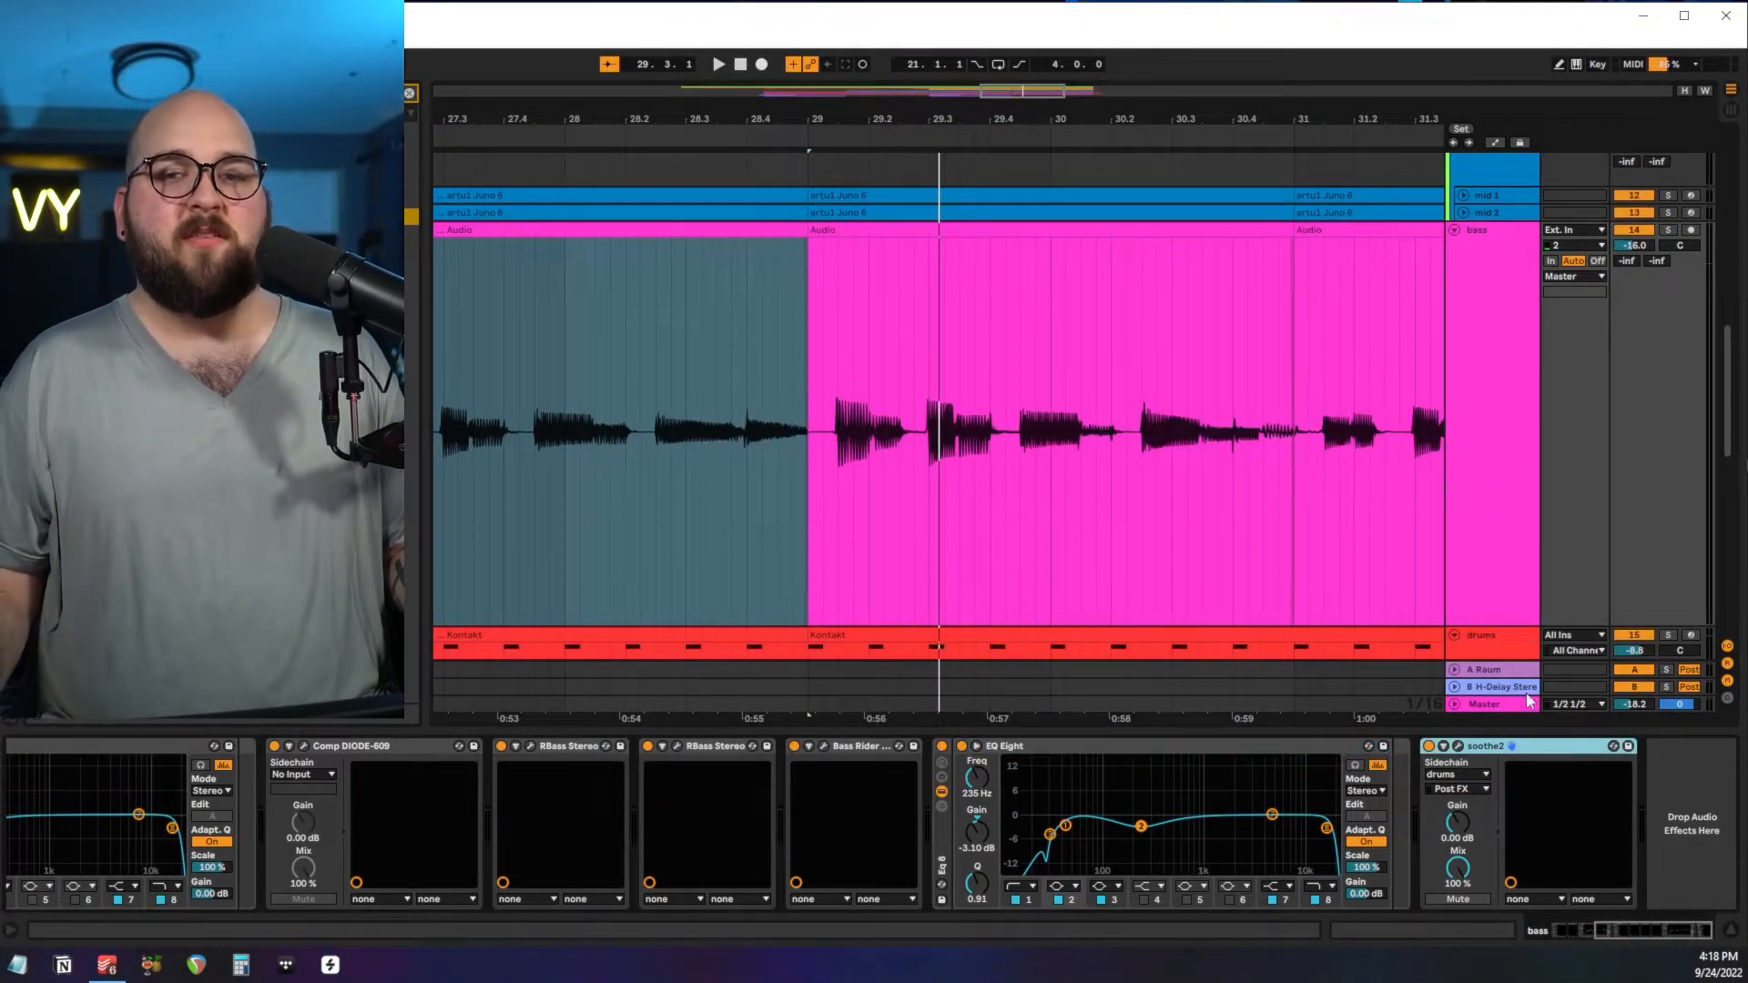
scroll(1487, 410, "up", 3)
left_click(1486, 396)
scroll(1485, 396, "up", 8)
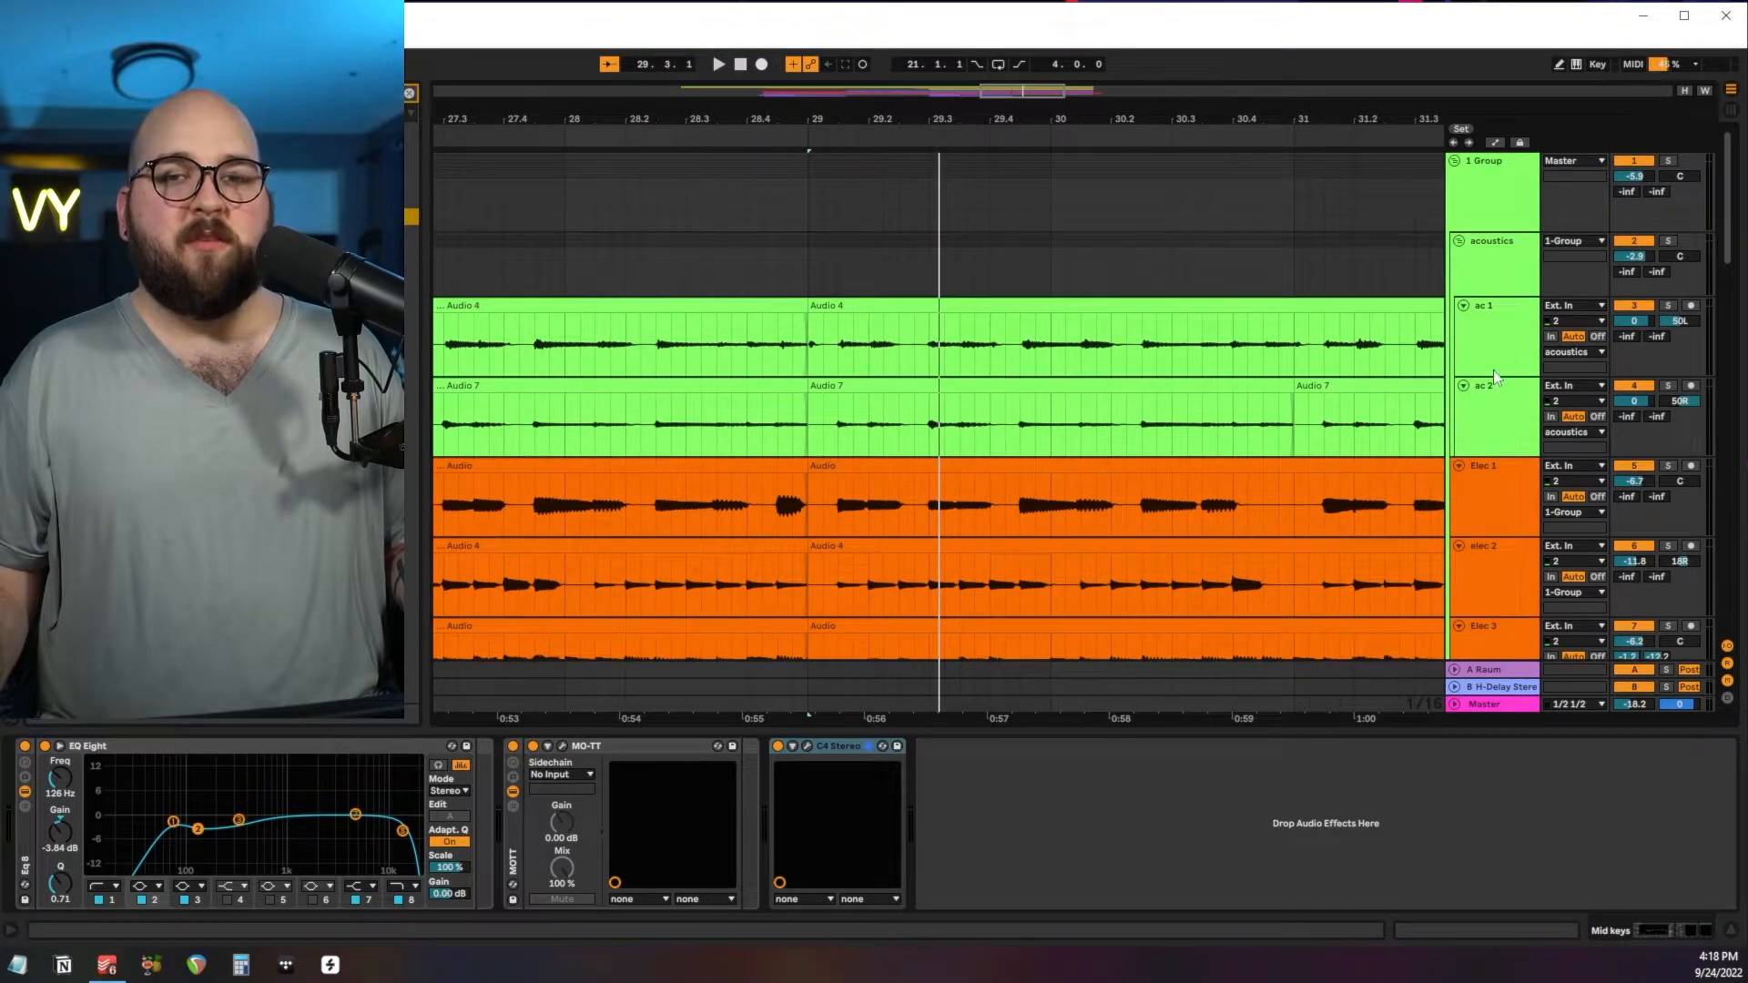
left_click(1484, 261)
left_click(1484, 226)
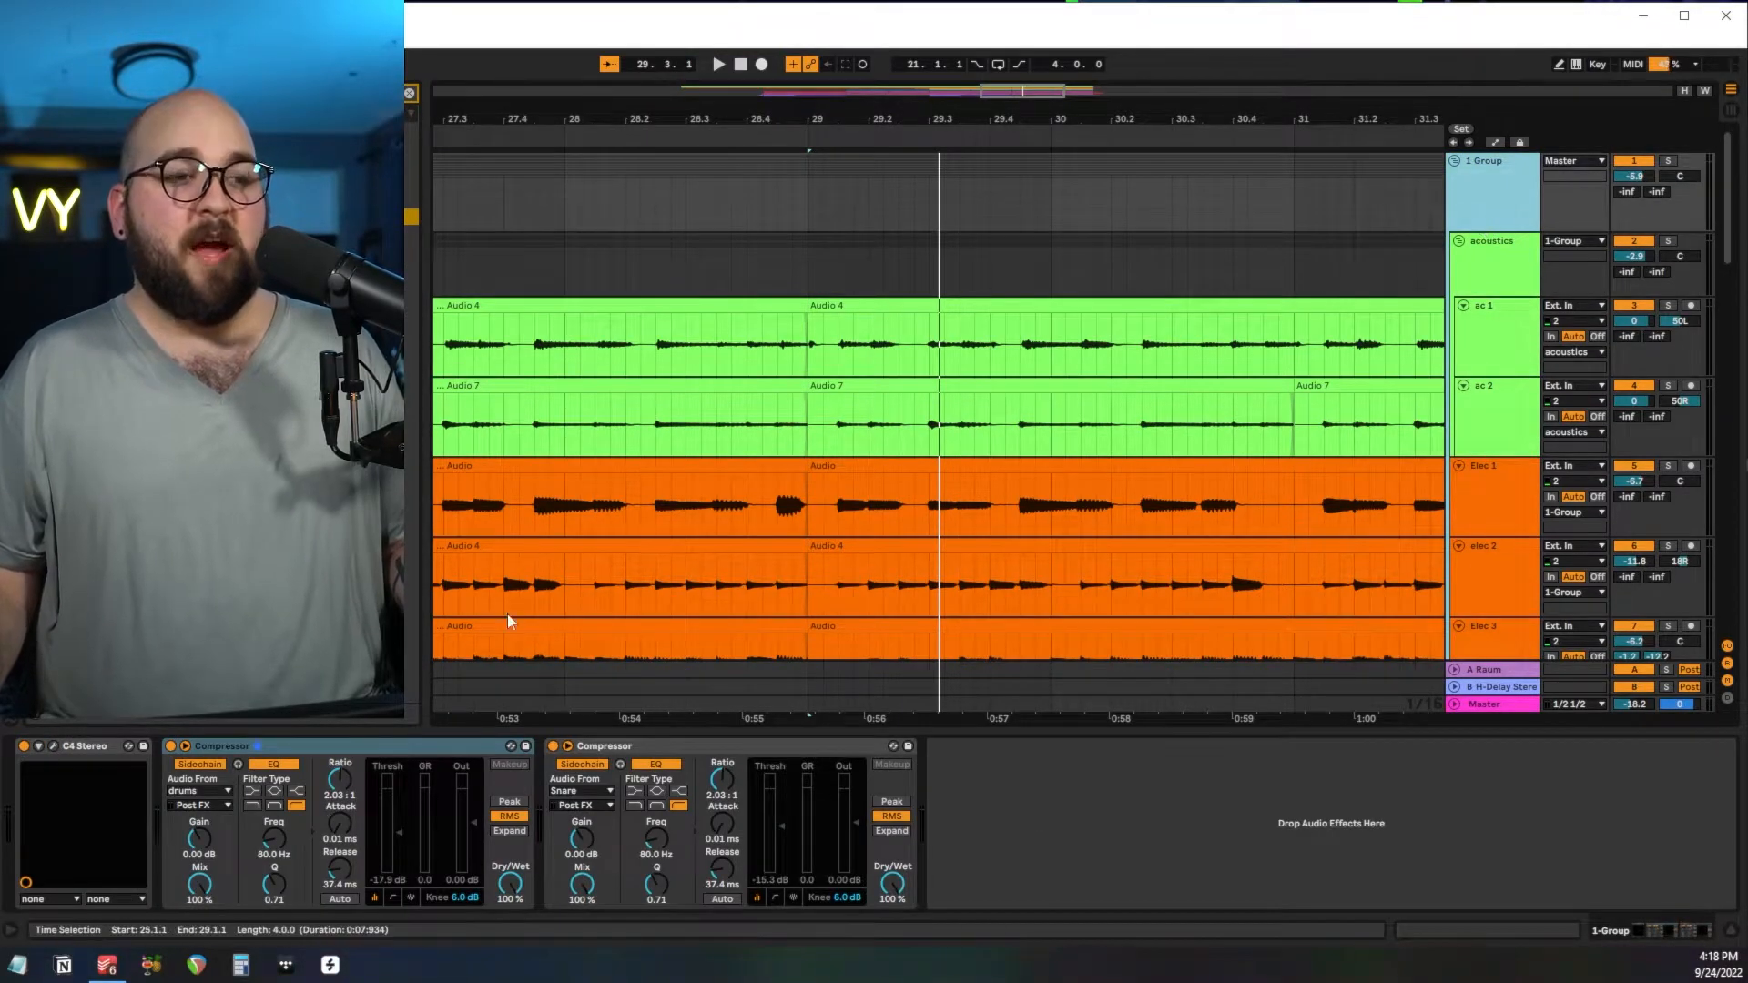
left_click(54, 746)
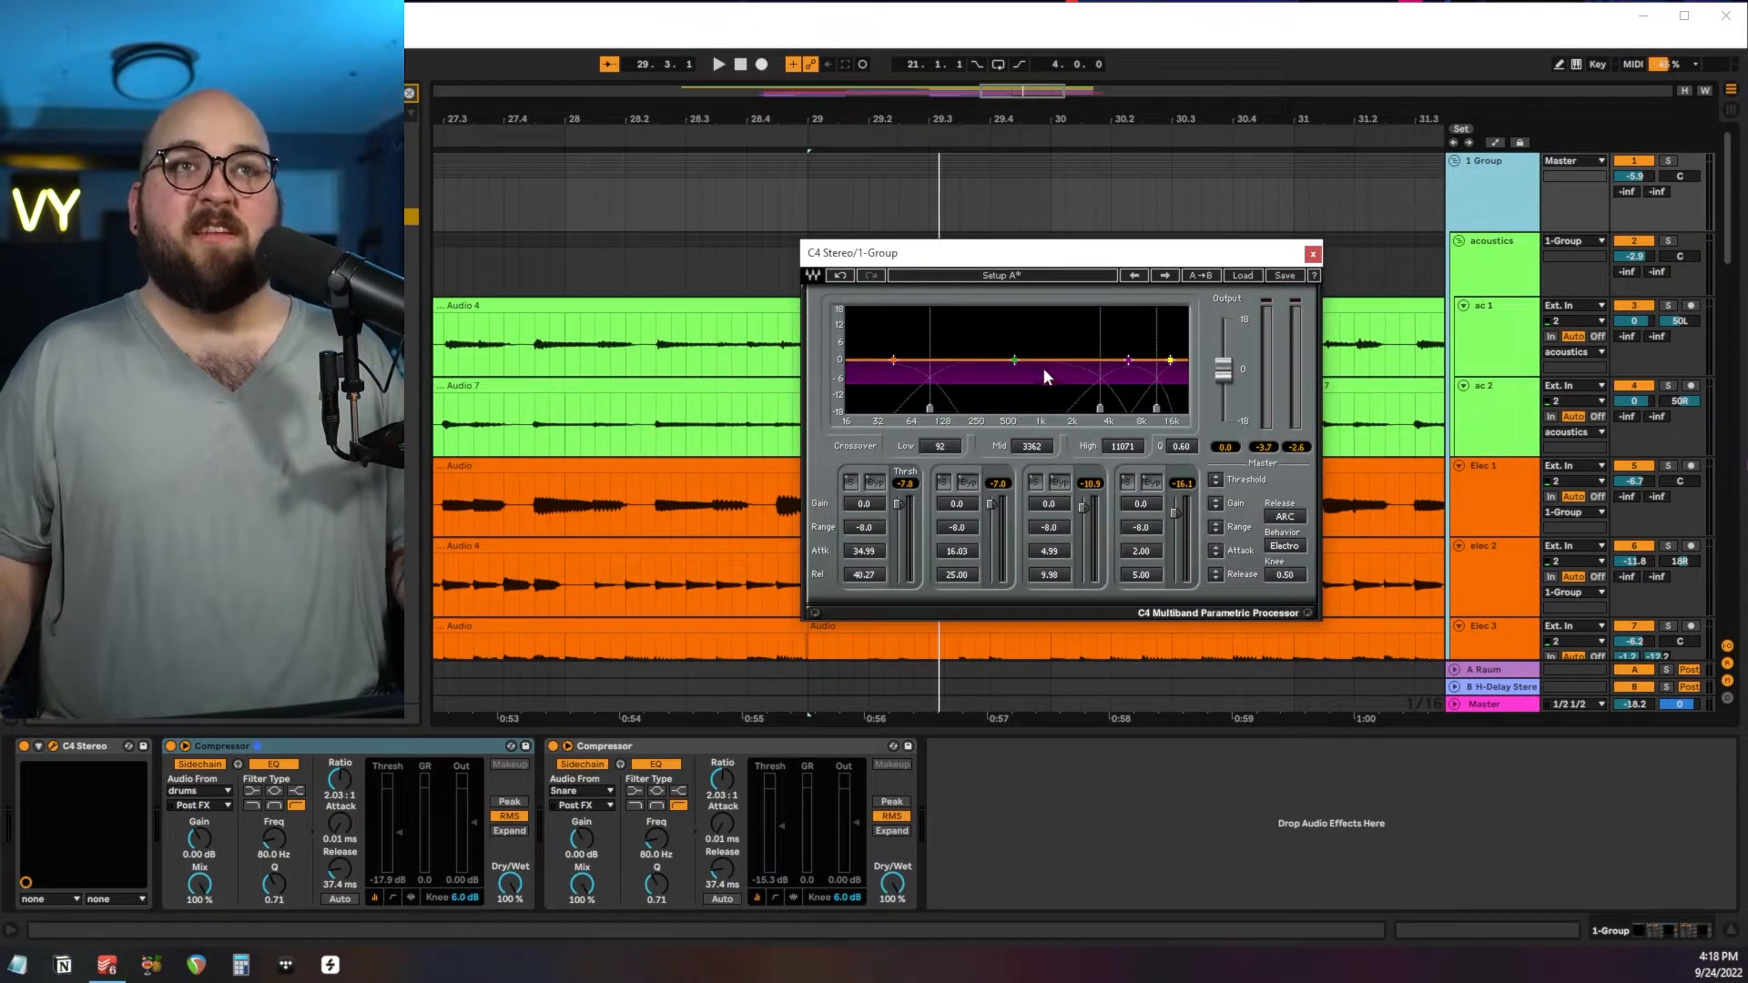
left_click(1313, 255)
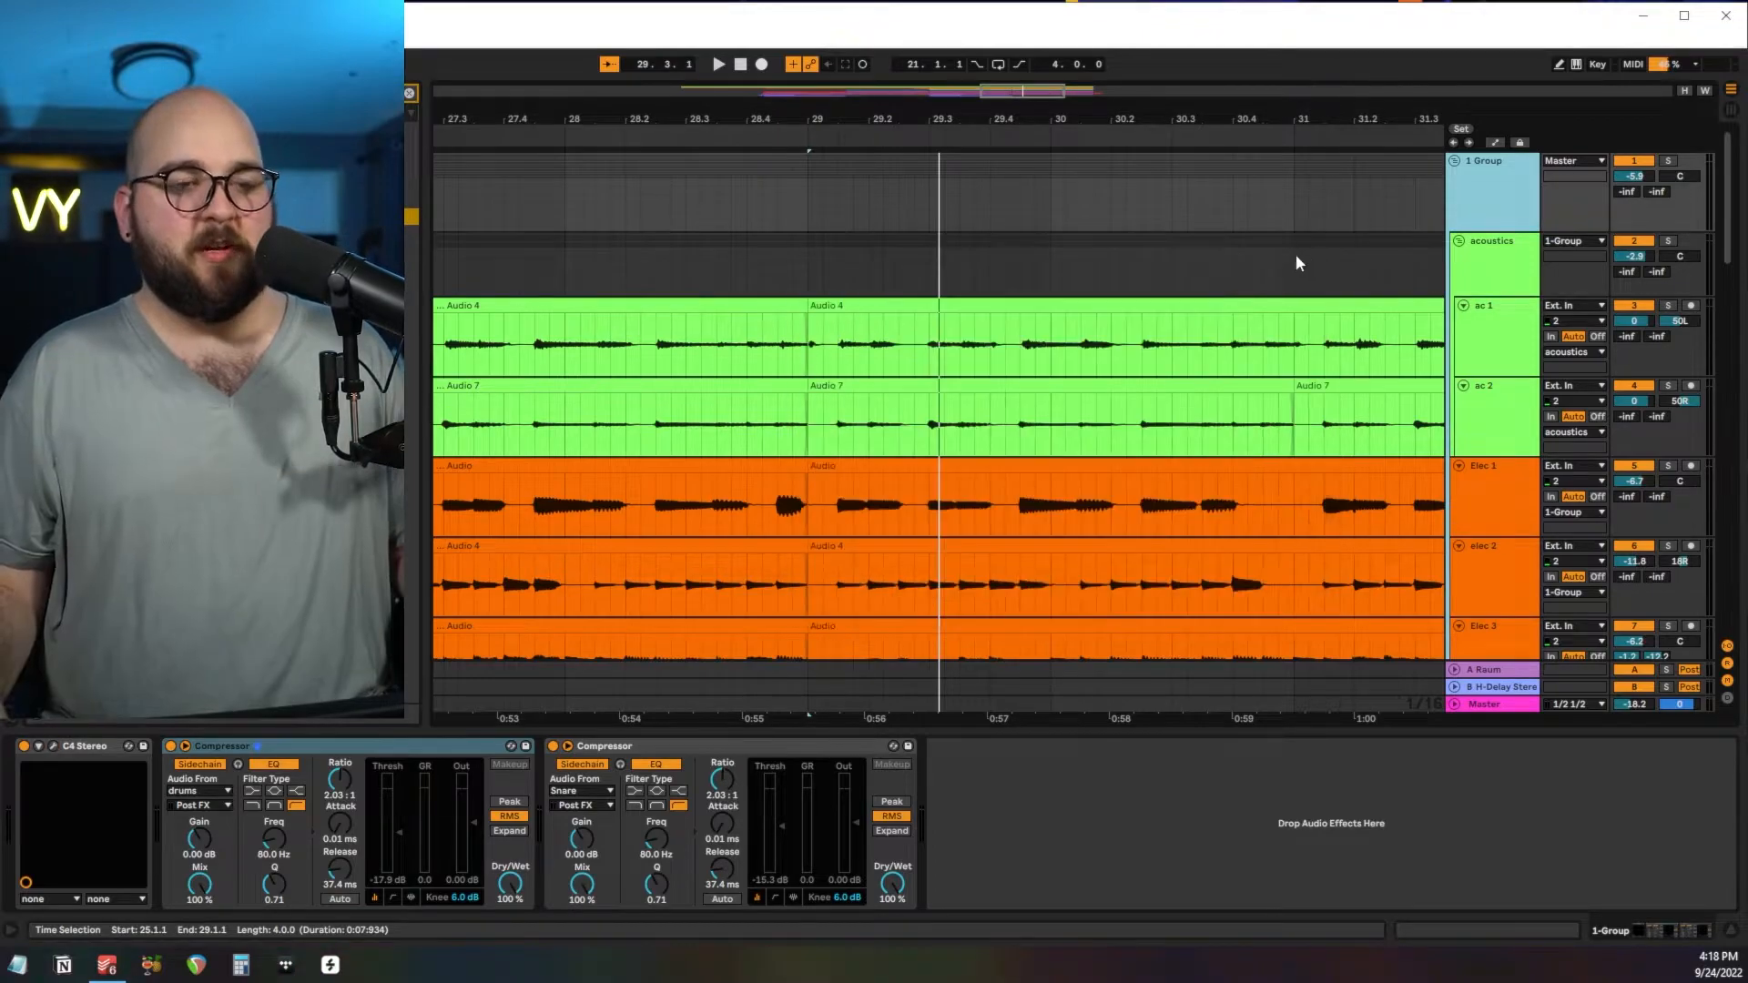
Review the two Compressors on 1 Group, one sidechained to the drums and the other to the Snare.
left_click(225, 745)
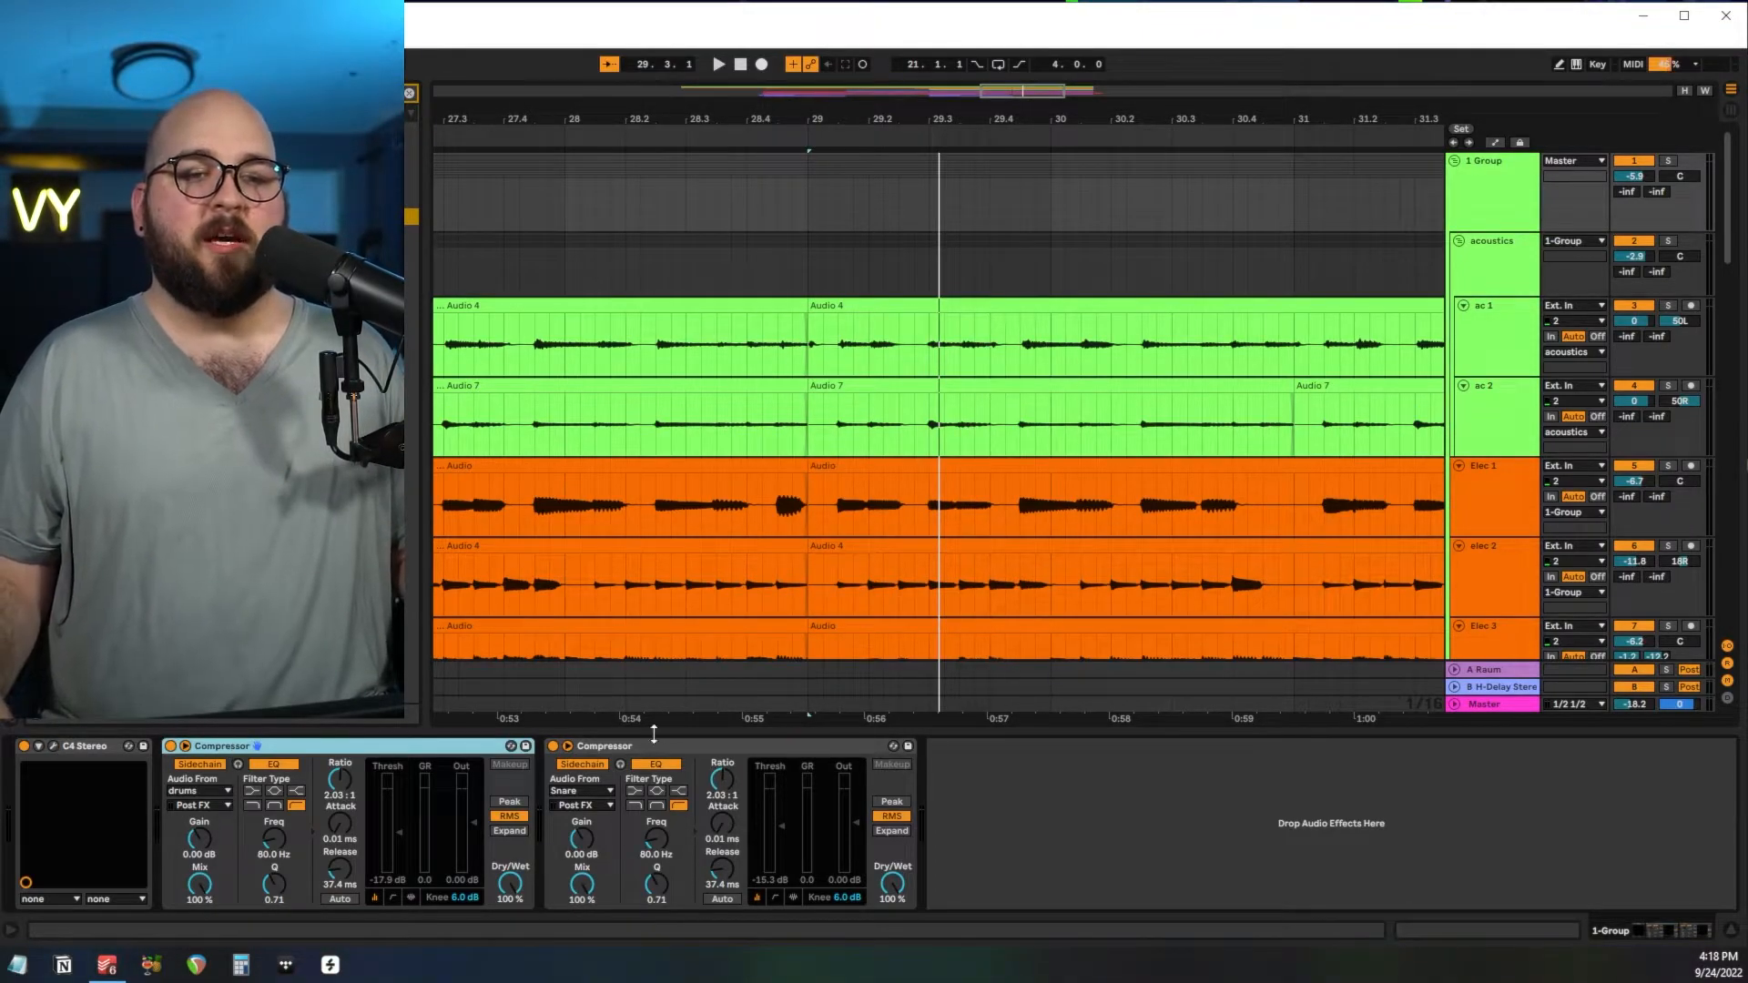
left_click(638, 747)
left_click(254, 750)
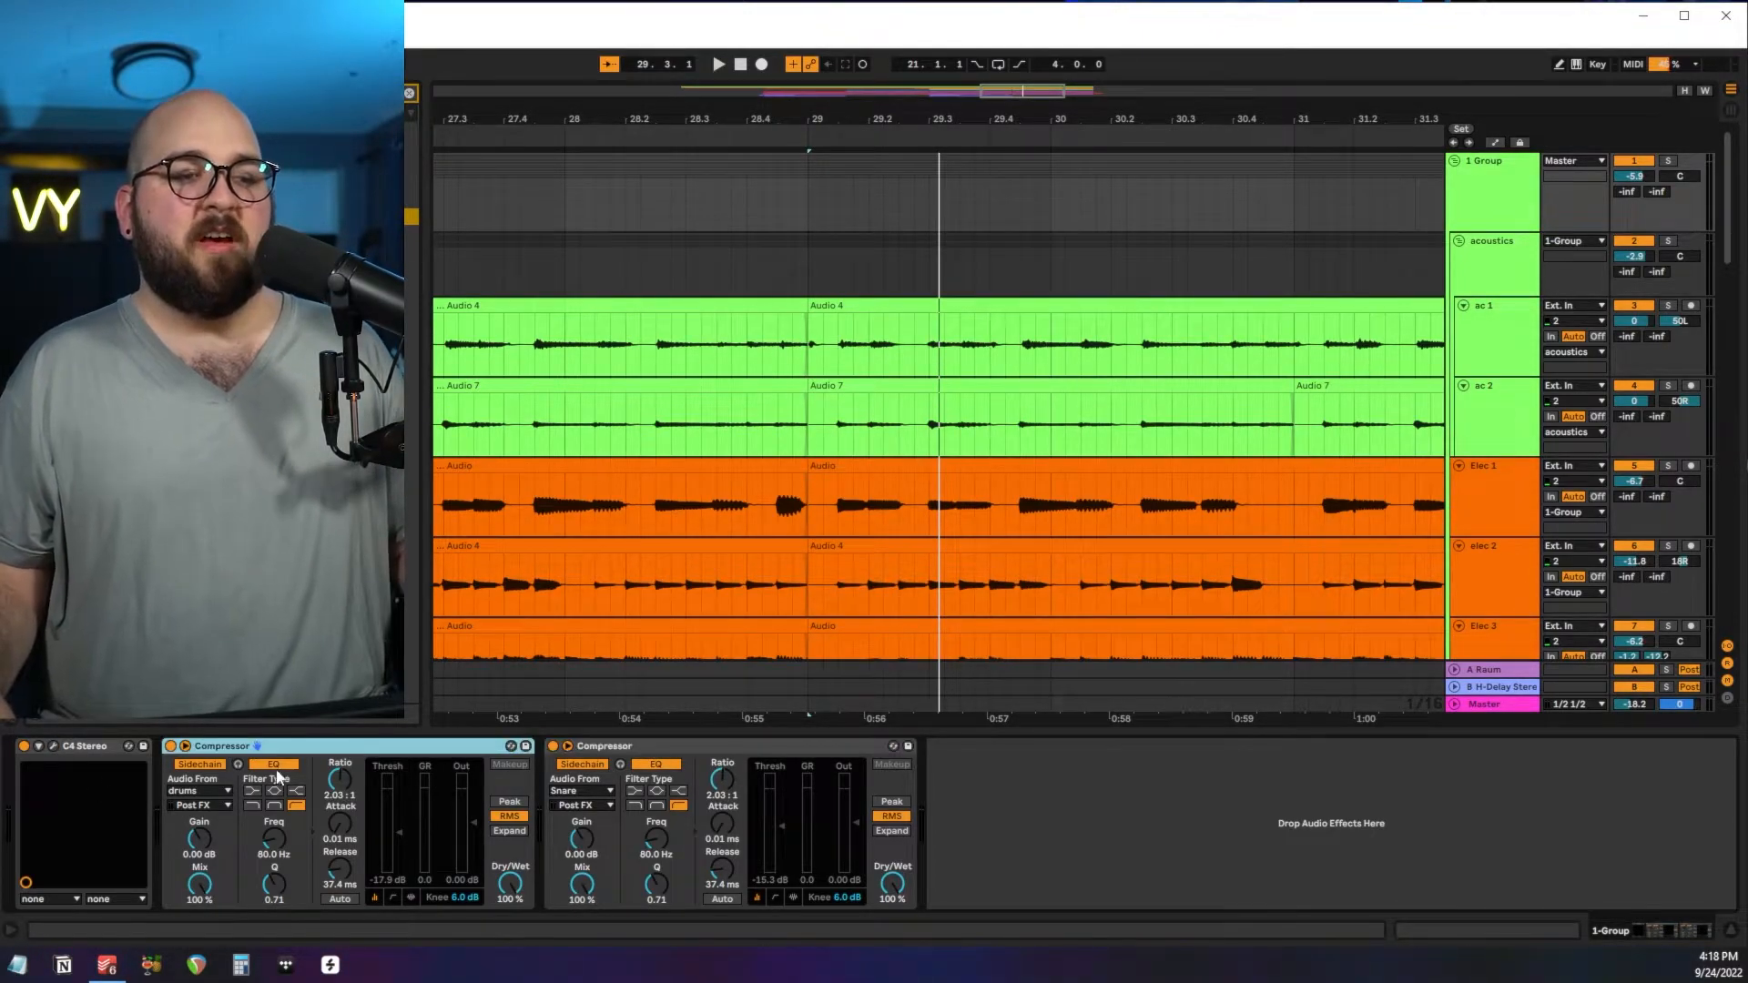
left_click(615, 748)
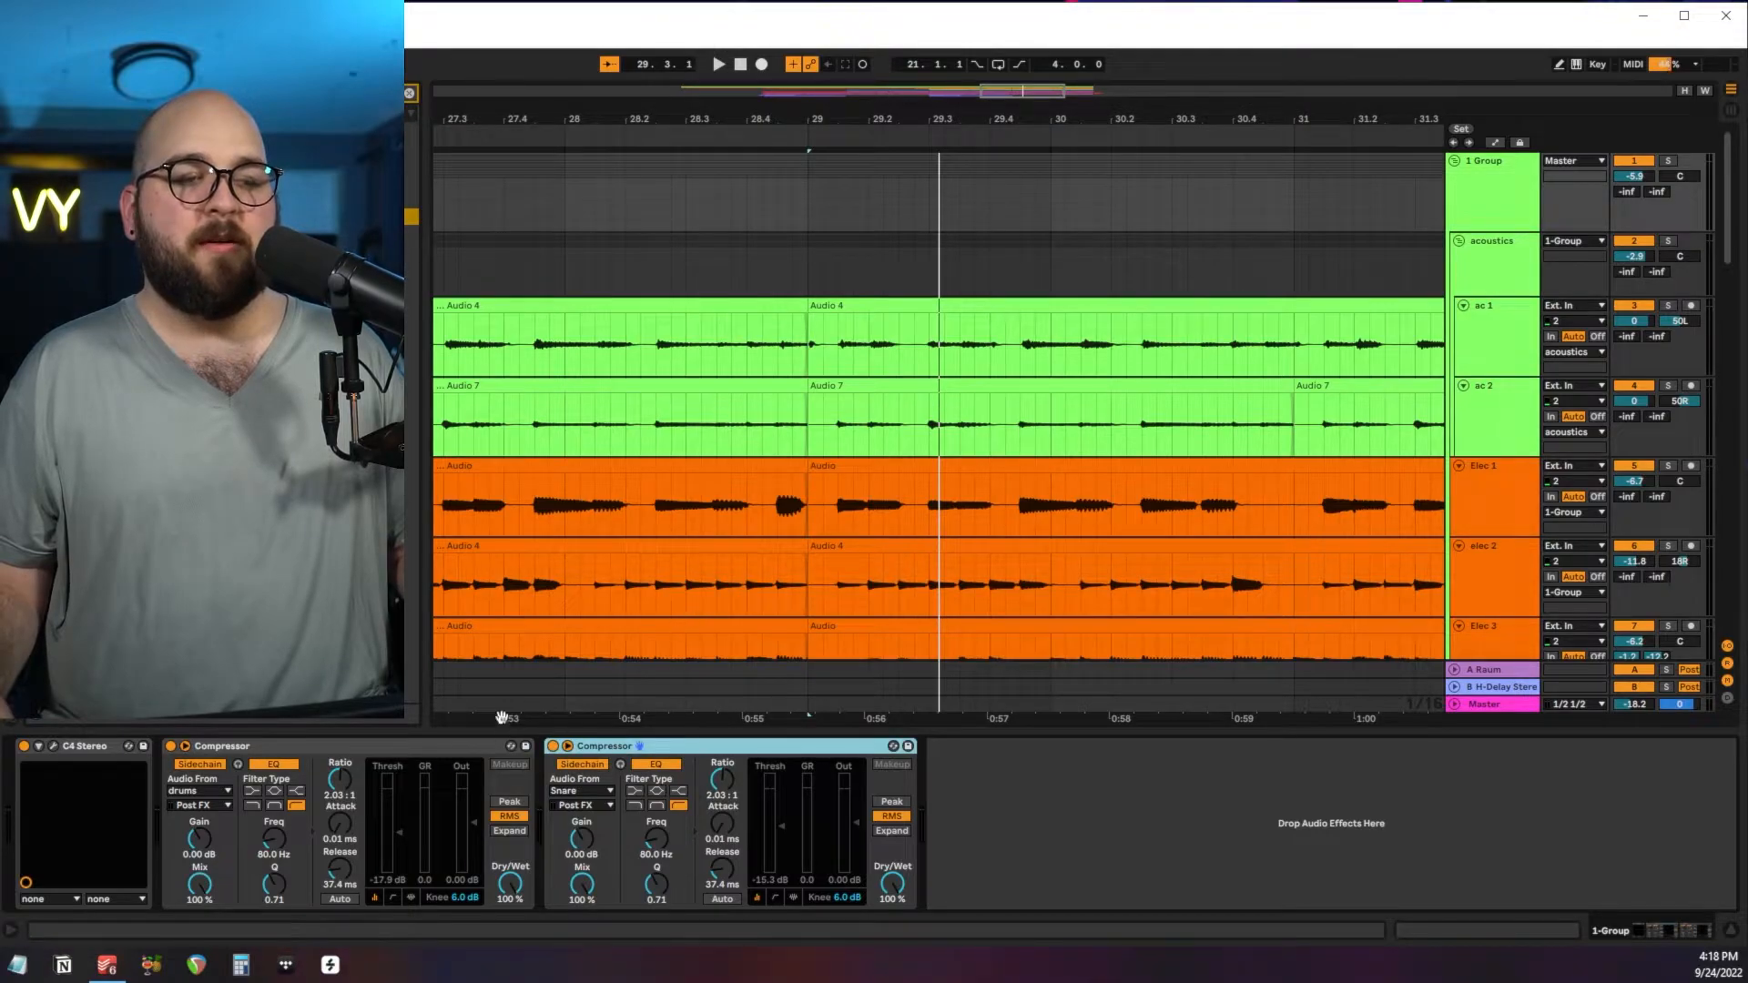
Reduce the height of the bass track so that the drum and percussion tracks fit below it.
scroll(1514, 550, "down", 10)
left_click_drag(1493, 583, 1493, 292)
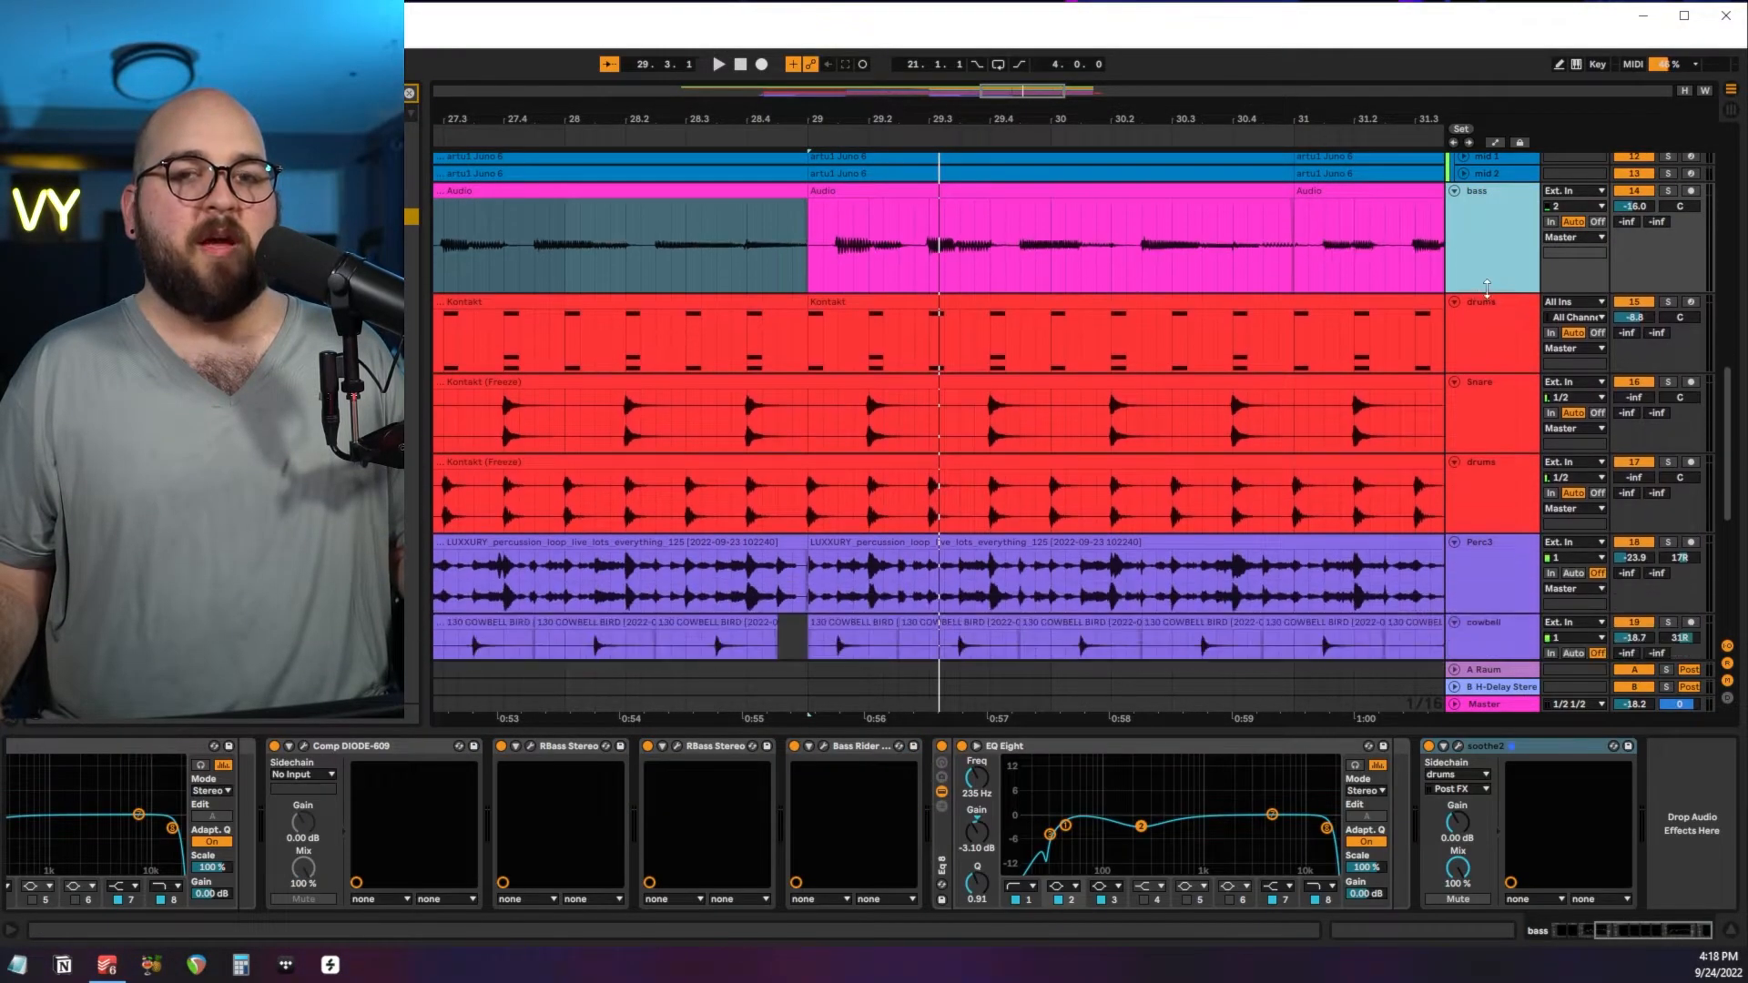
scroll(1493, 523, "up", 3)
scroll(1493, 517, "up", 2)
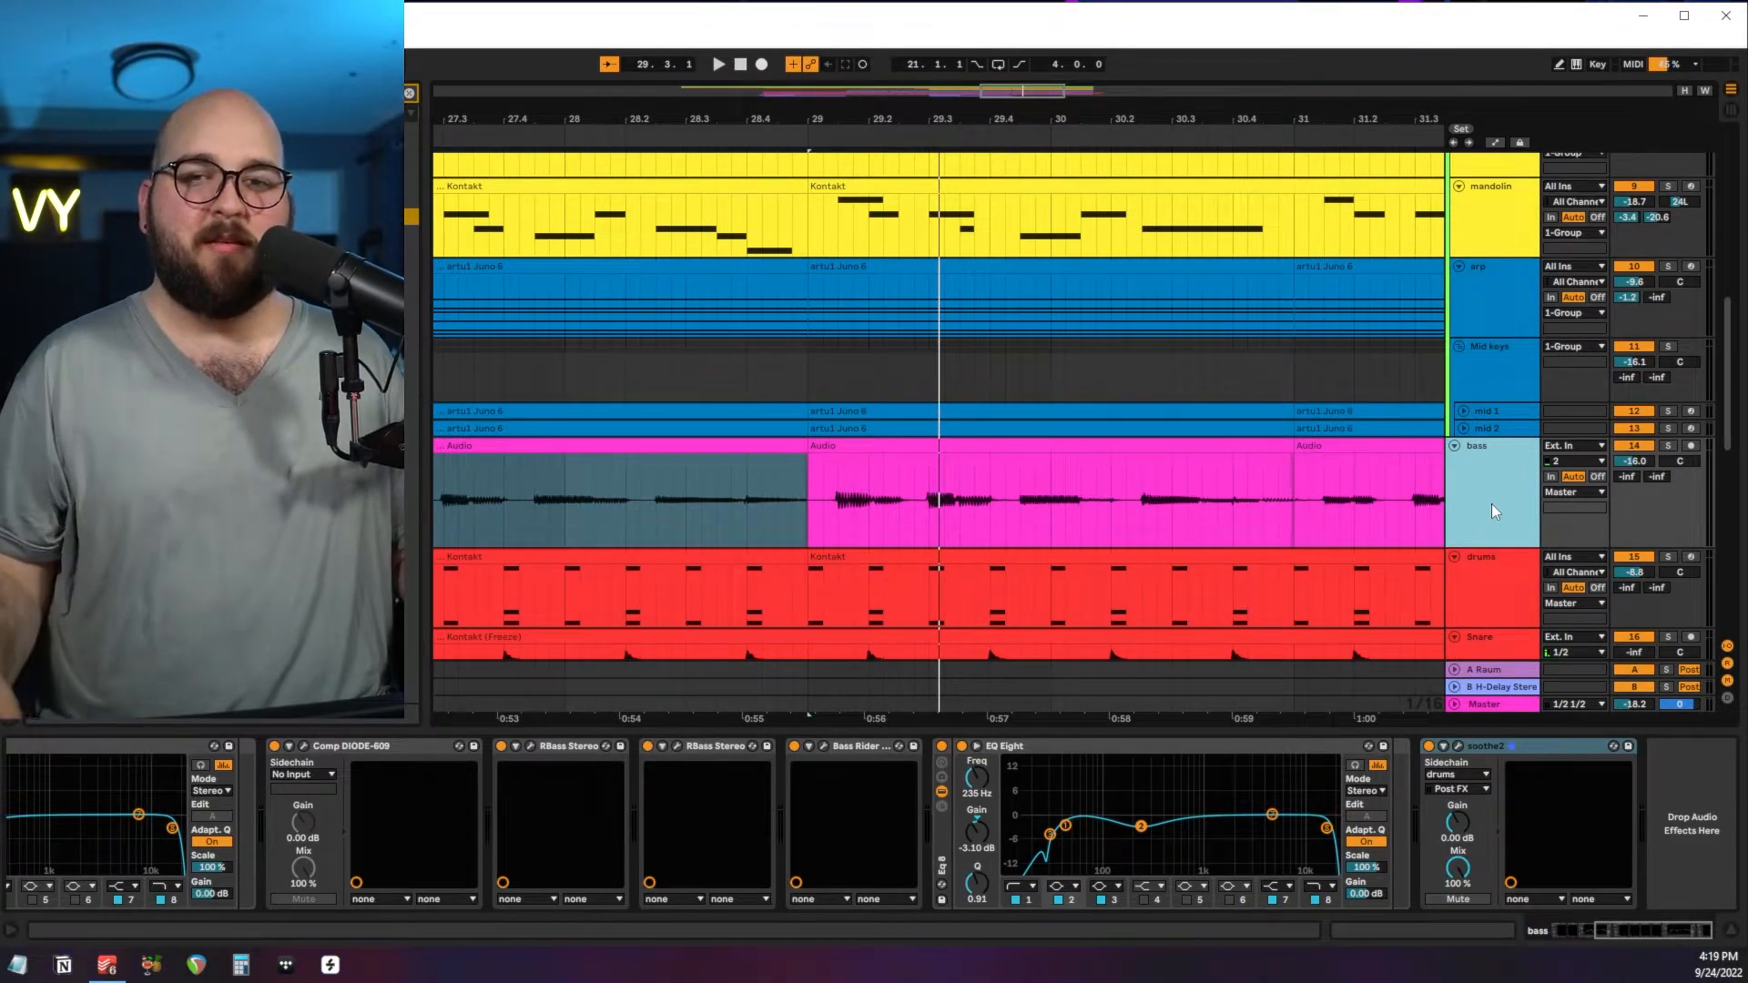
Solo 1 Group together with the bass and play from bar 25 to check the Compressors' gain reduction.
scroll(1492, 504, "up", 10)
left_click(1522, 177)
key("space")
scroll(931, 335, "down", 5)
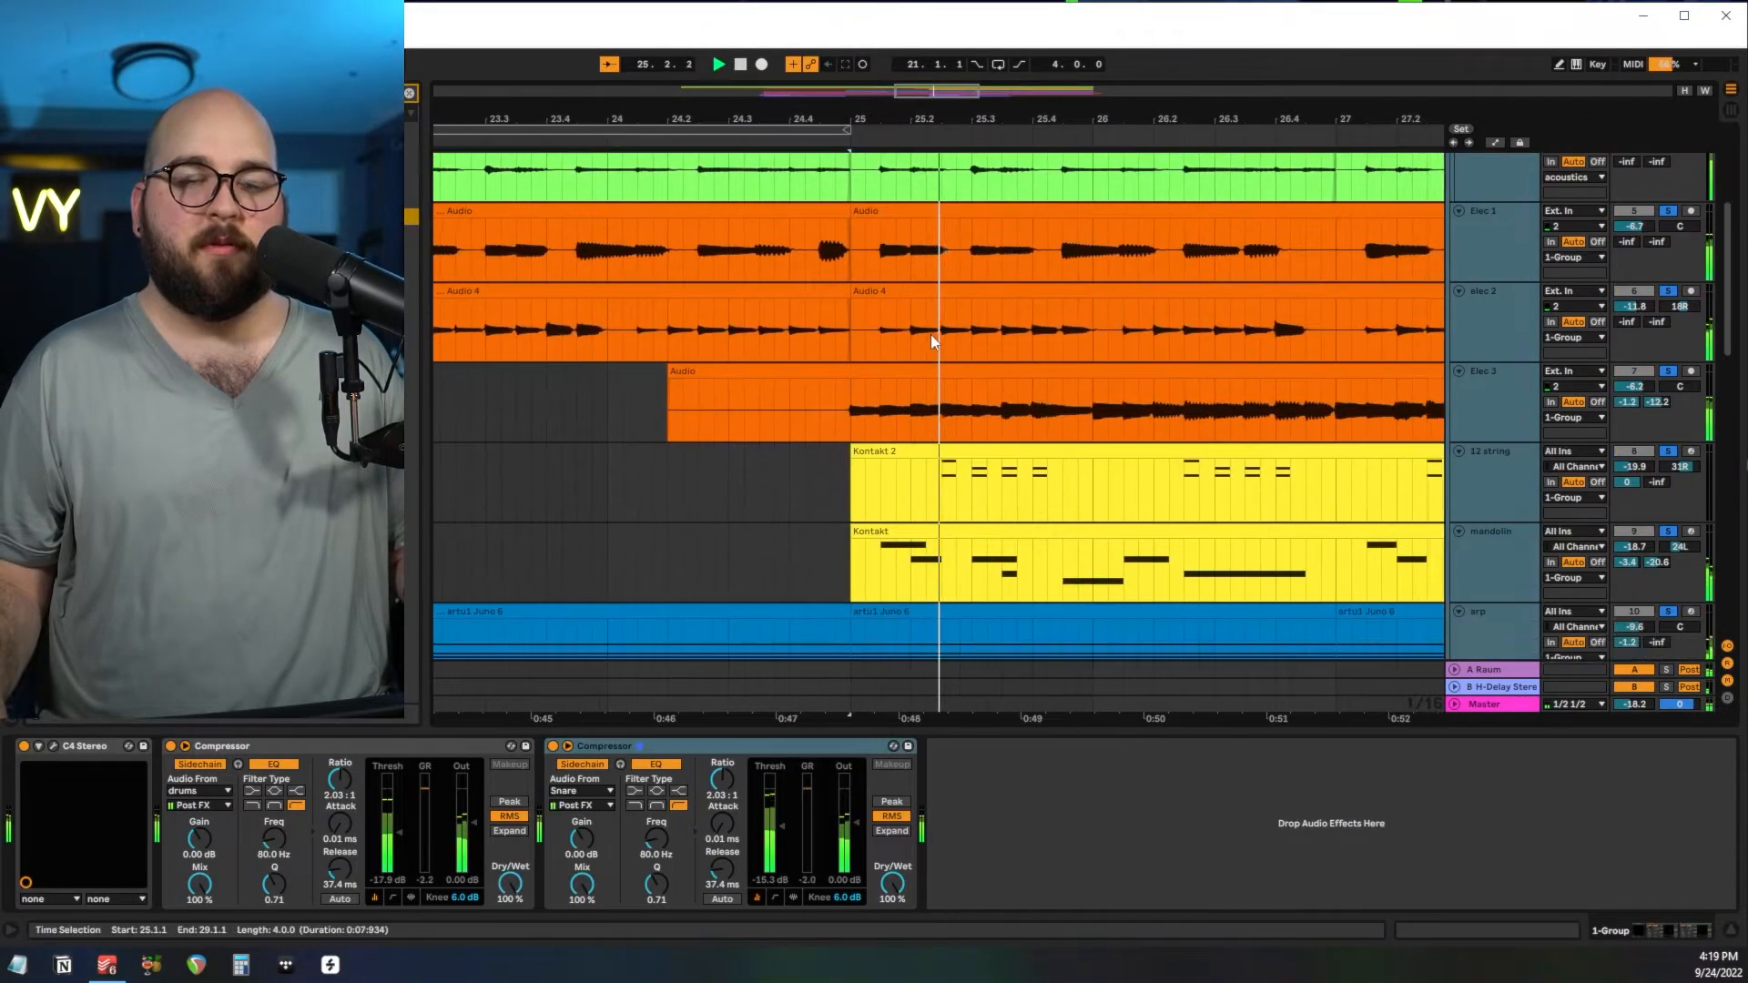
scroll(930, 342, "down", 4)
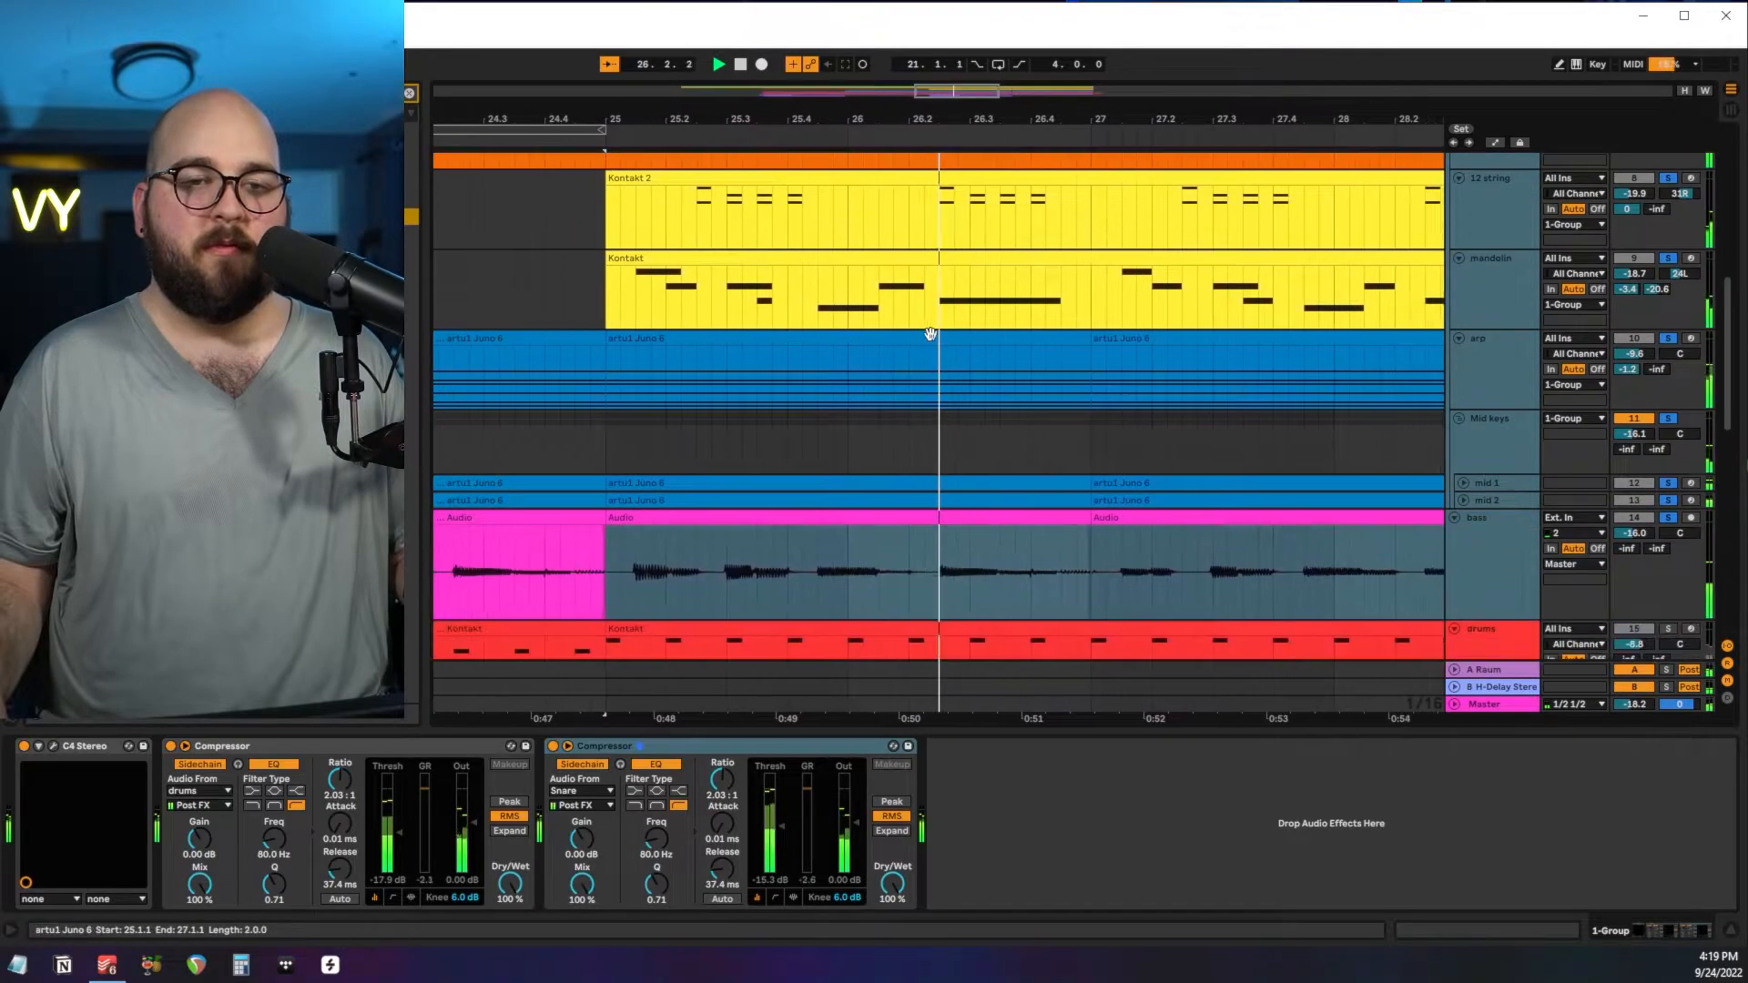
Zoom in on the Kontakt drum clips from 22.4.3 to bar 25, solo that drums track and play the pattern.
scroll(930, 335, "down", 1)
left_click_drag(818, 386, 1043, 396)
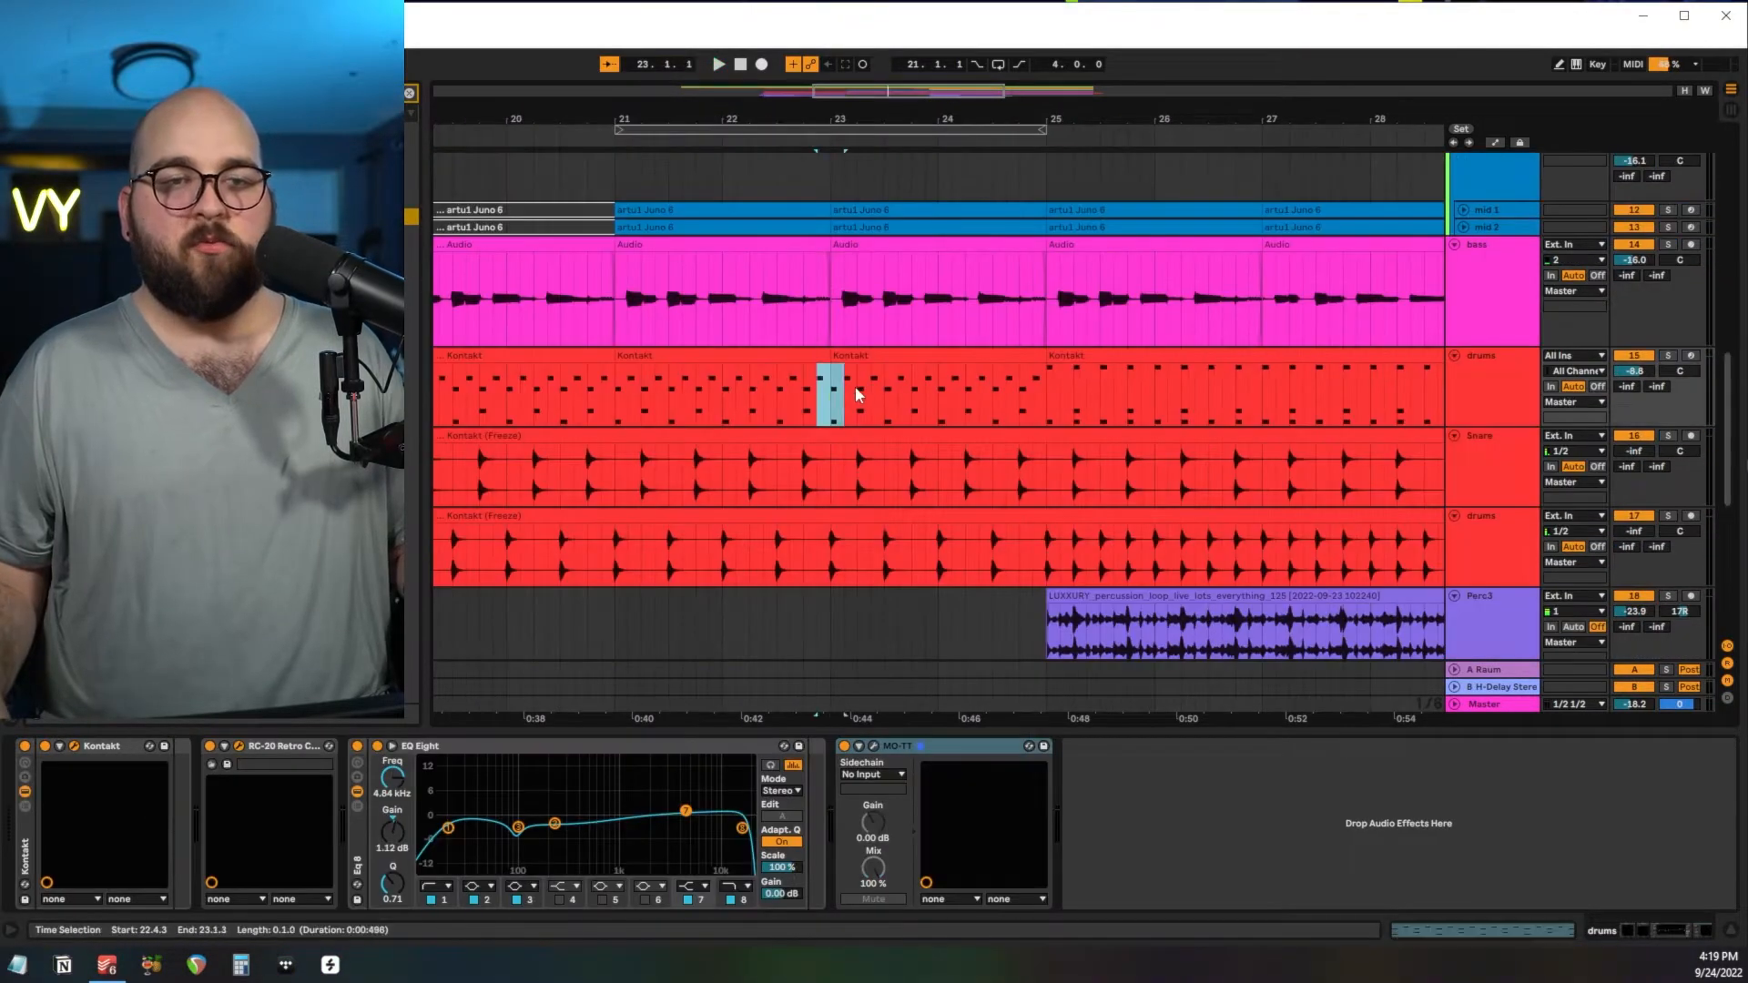
key("z")
key("z")
left_click(1667, 249)
key("space")
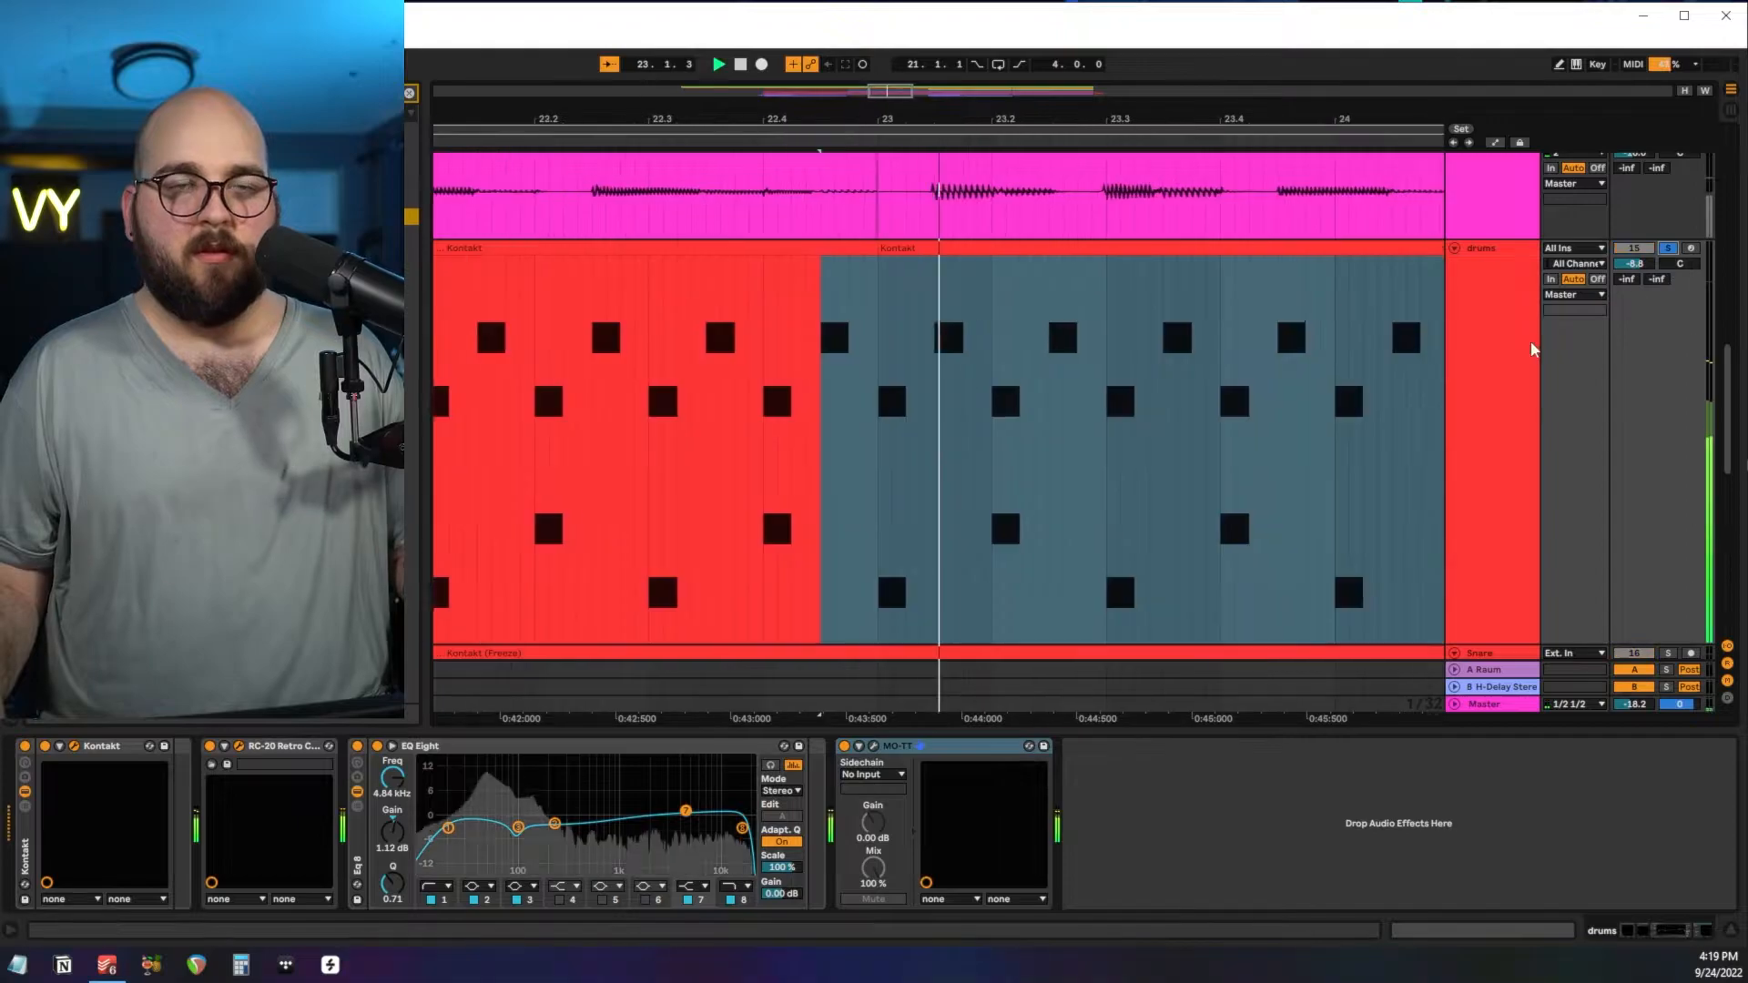
scroll(1217, 437, "down", 1)
scroll(1217, 443, "down", 1)
key("space")
Review the drums' Tony Royster Jr kit in Kontakt and the Distort settings in RC-20 Retro Color.
left_click_drag(466, 369, 723, 87)
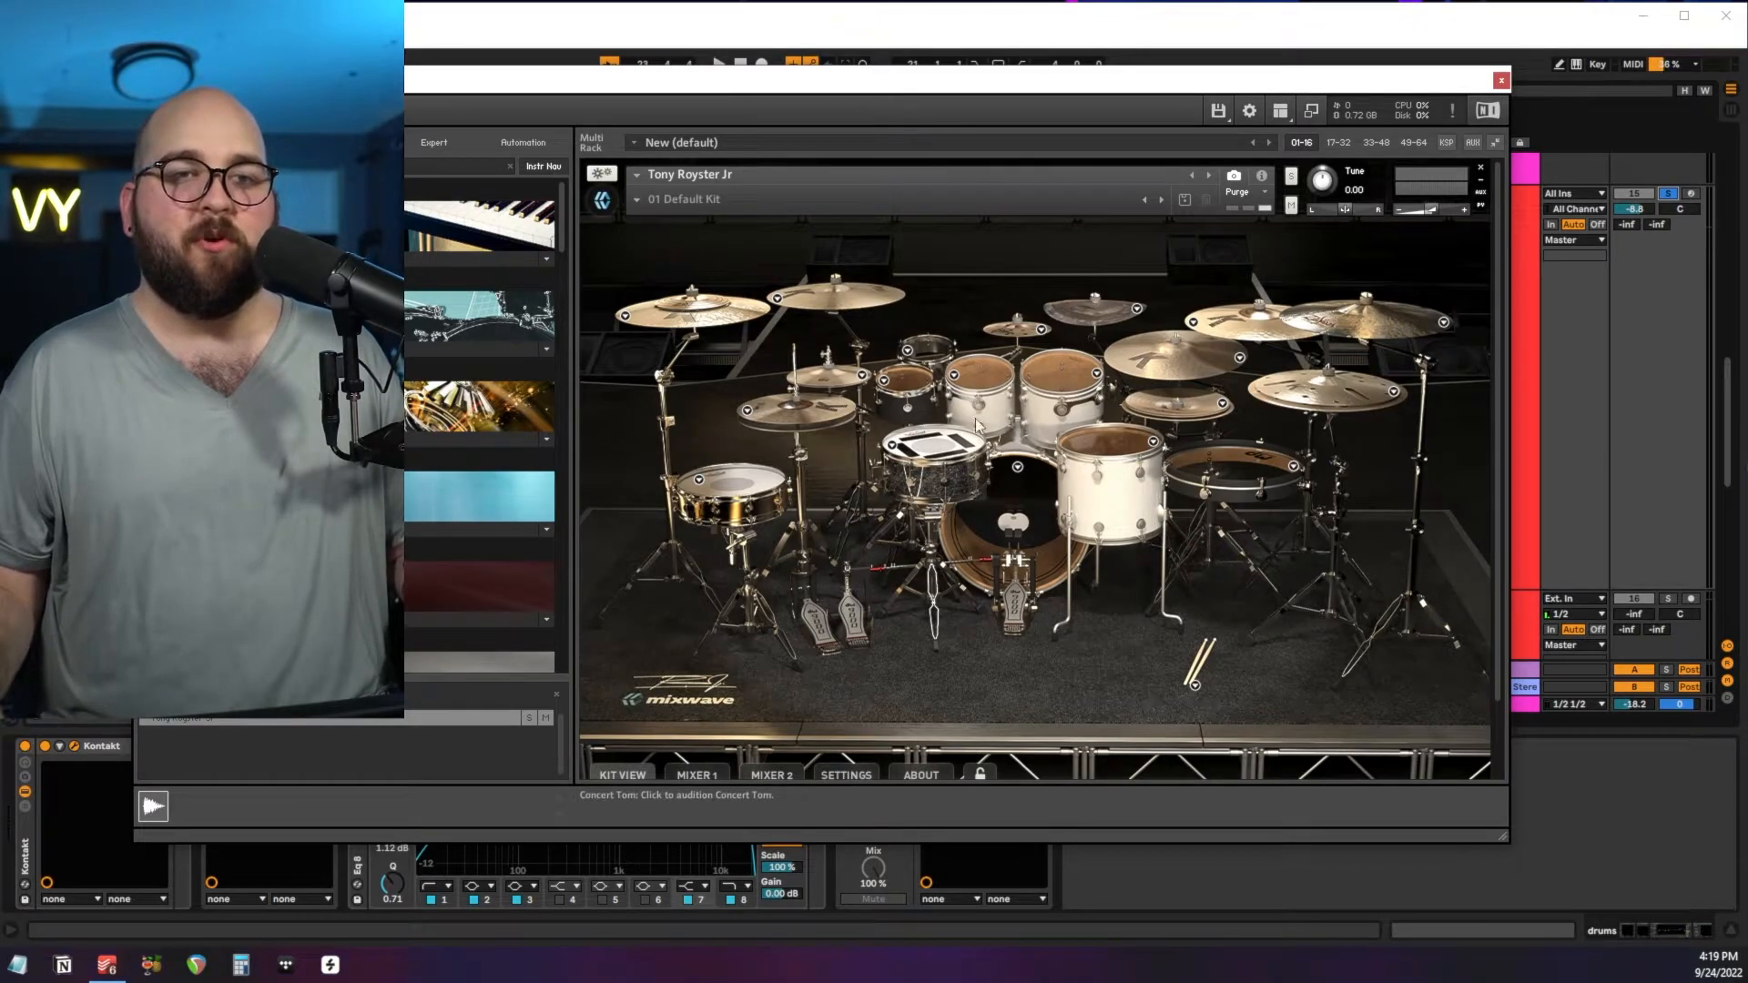
left_click(1502, 81)
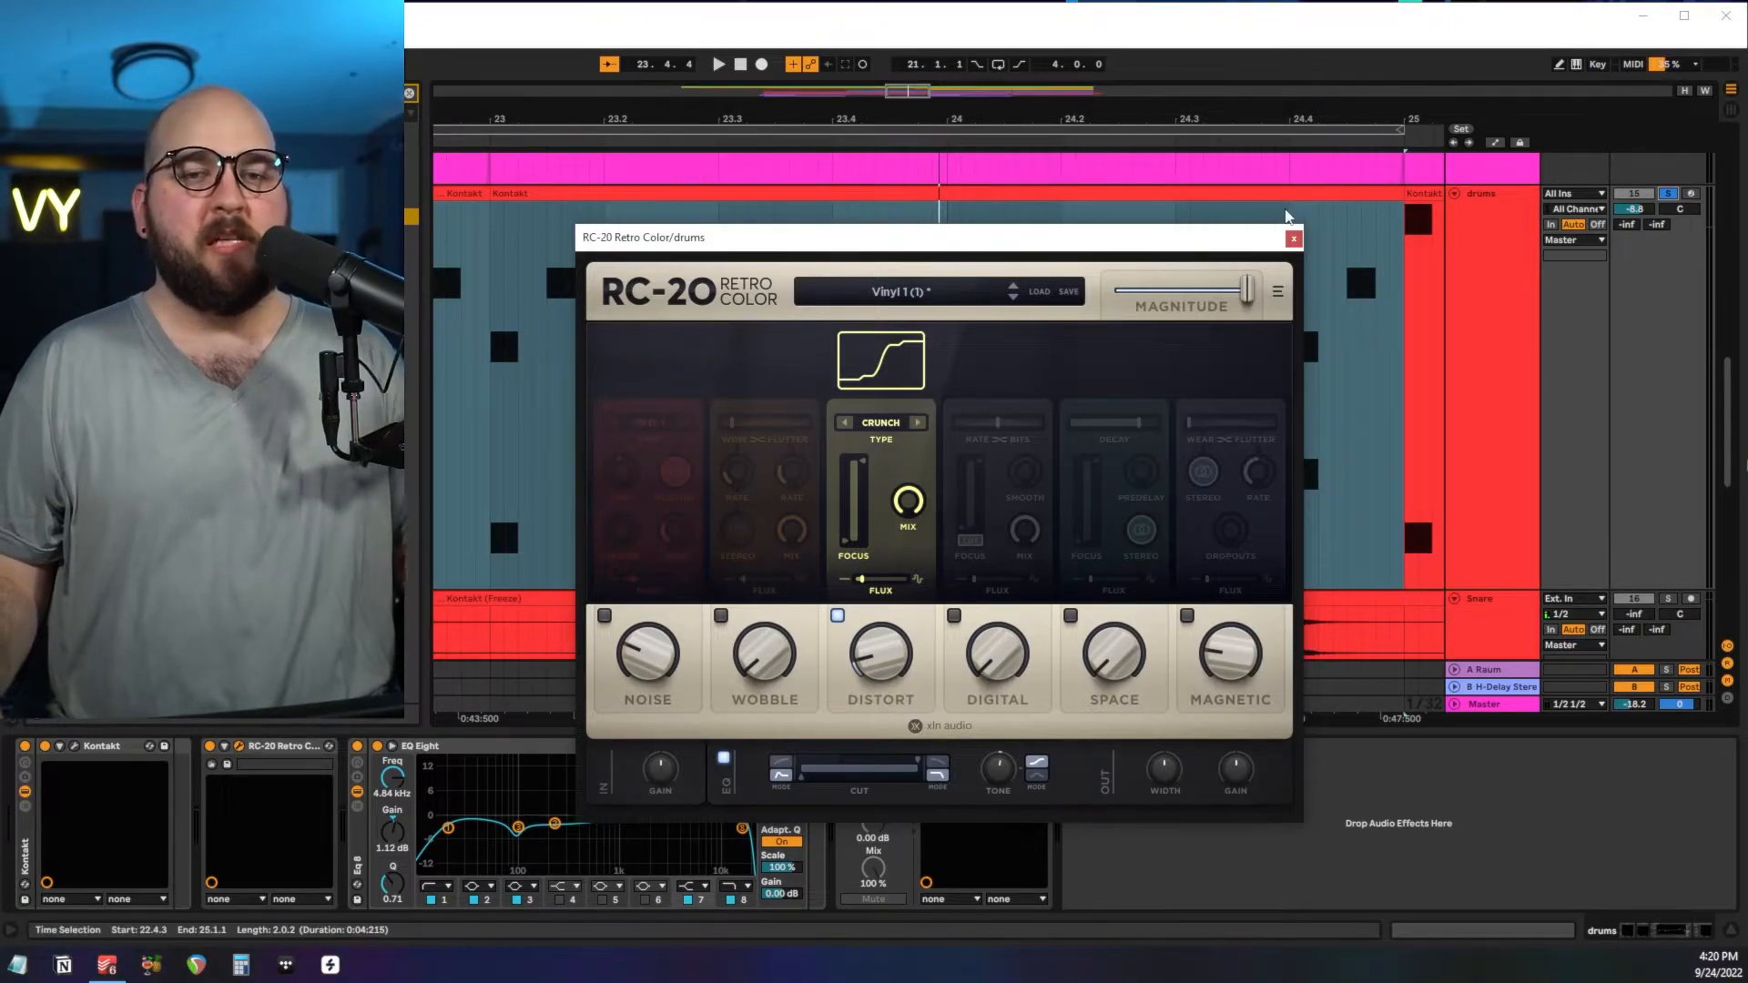
left_click(1294, 239)
Review the drums' EQ Eight low cut and high boost bands and the MO-TT compression settings.
left_click(519, 838)
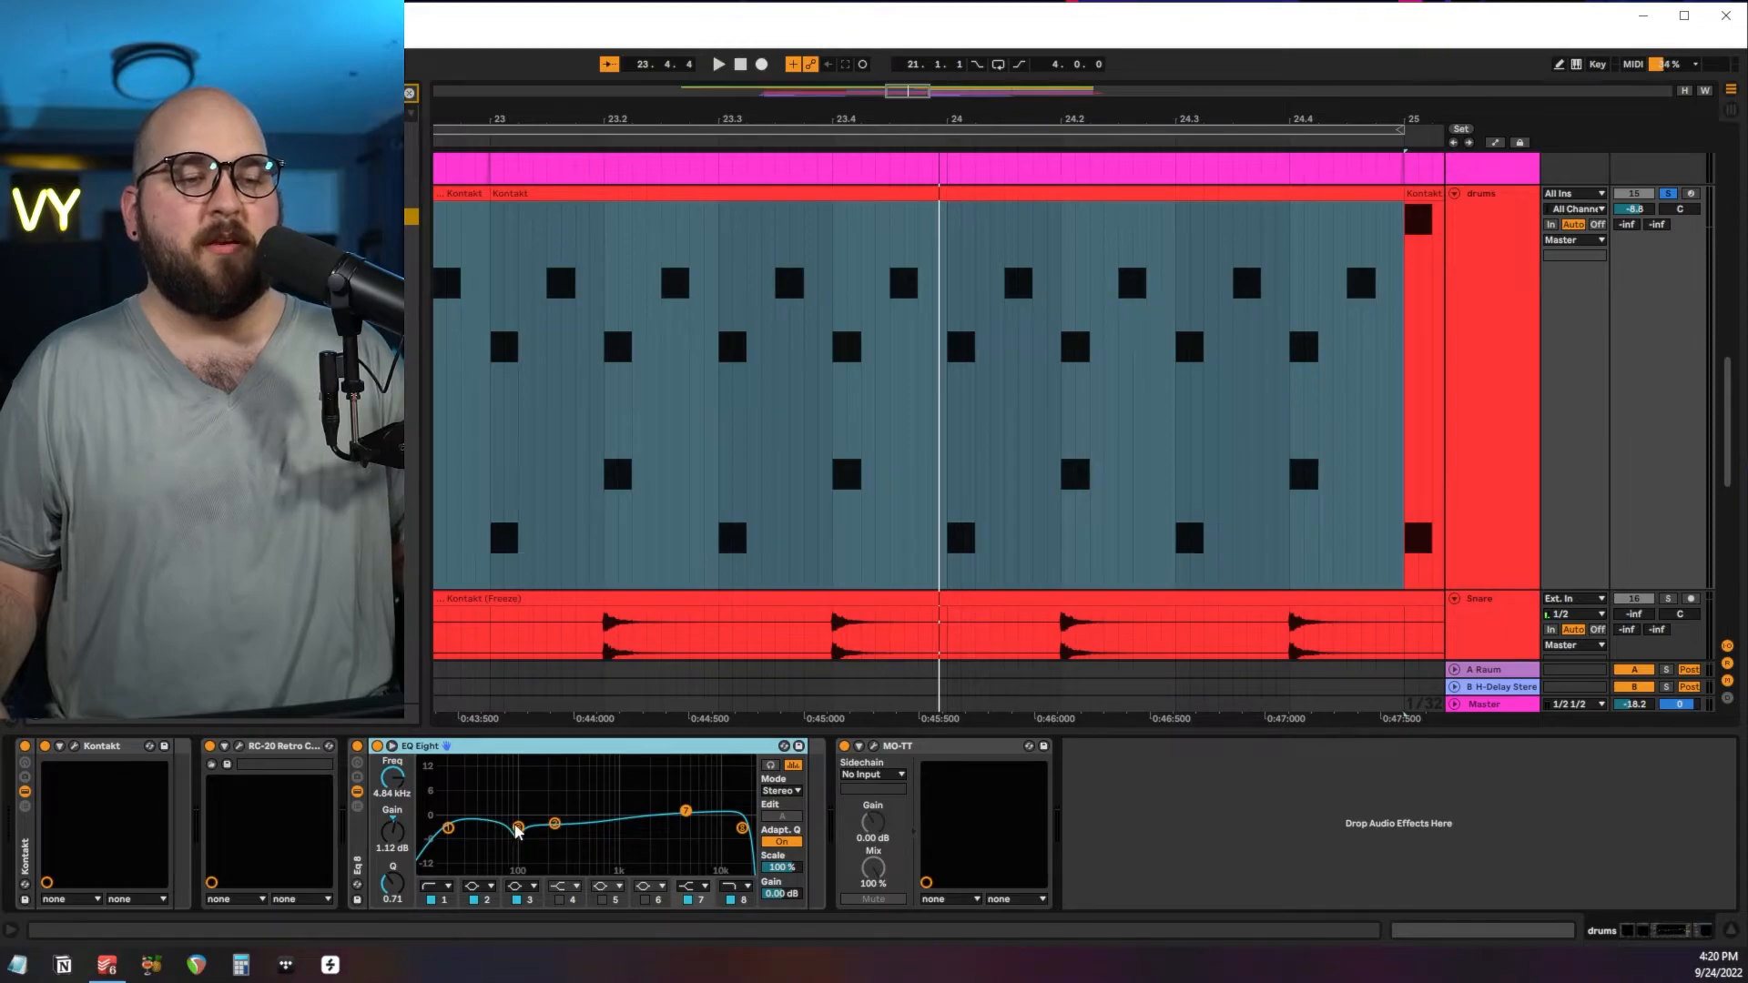
left_click(687, 815)
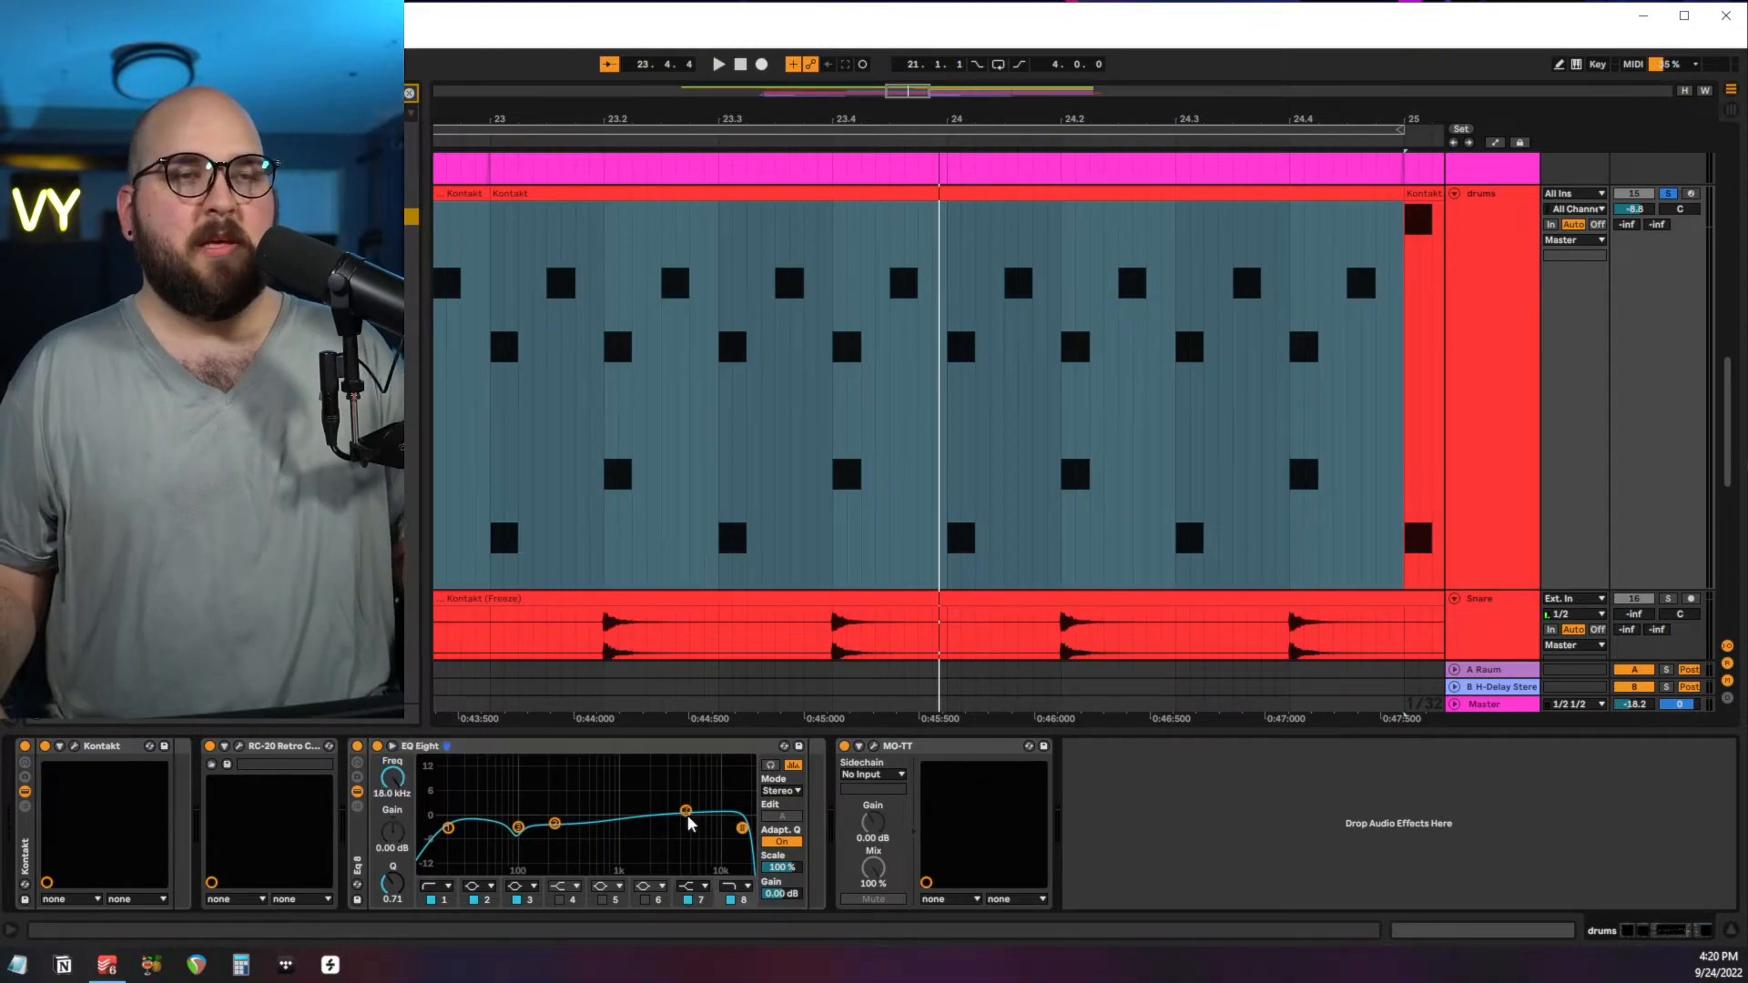
left_click(872, 746)
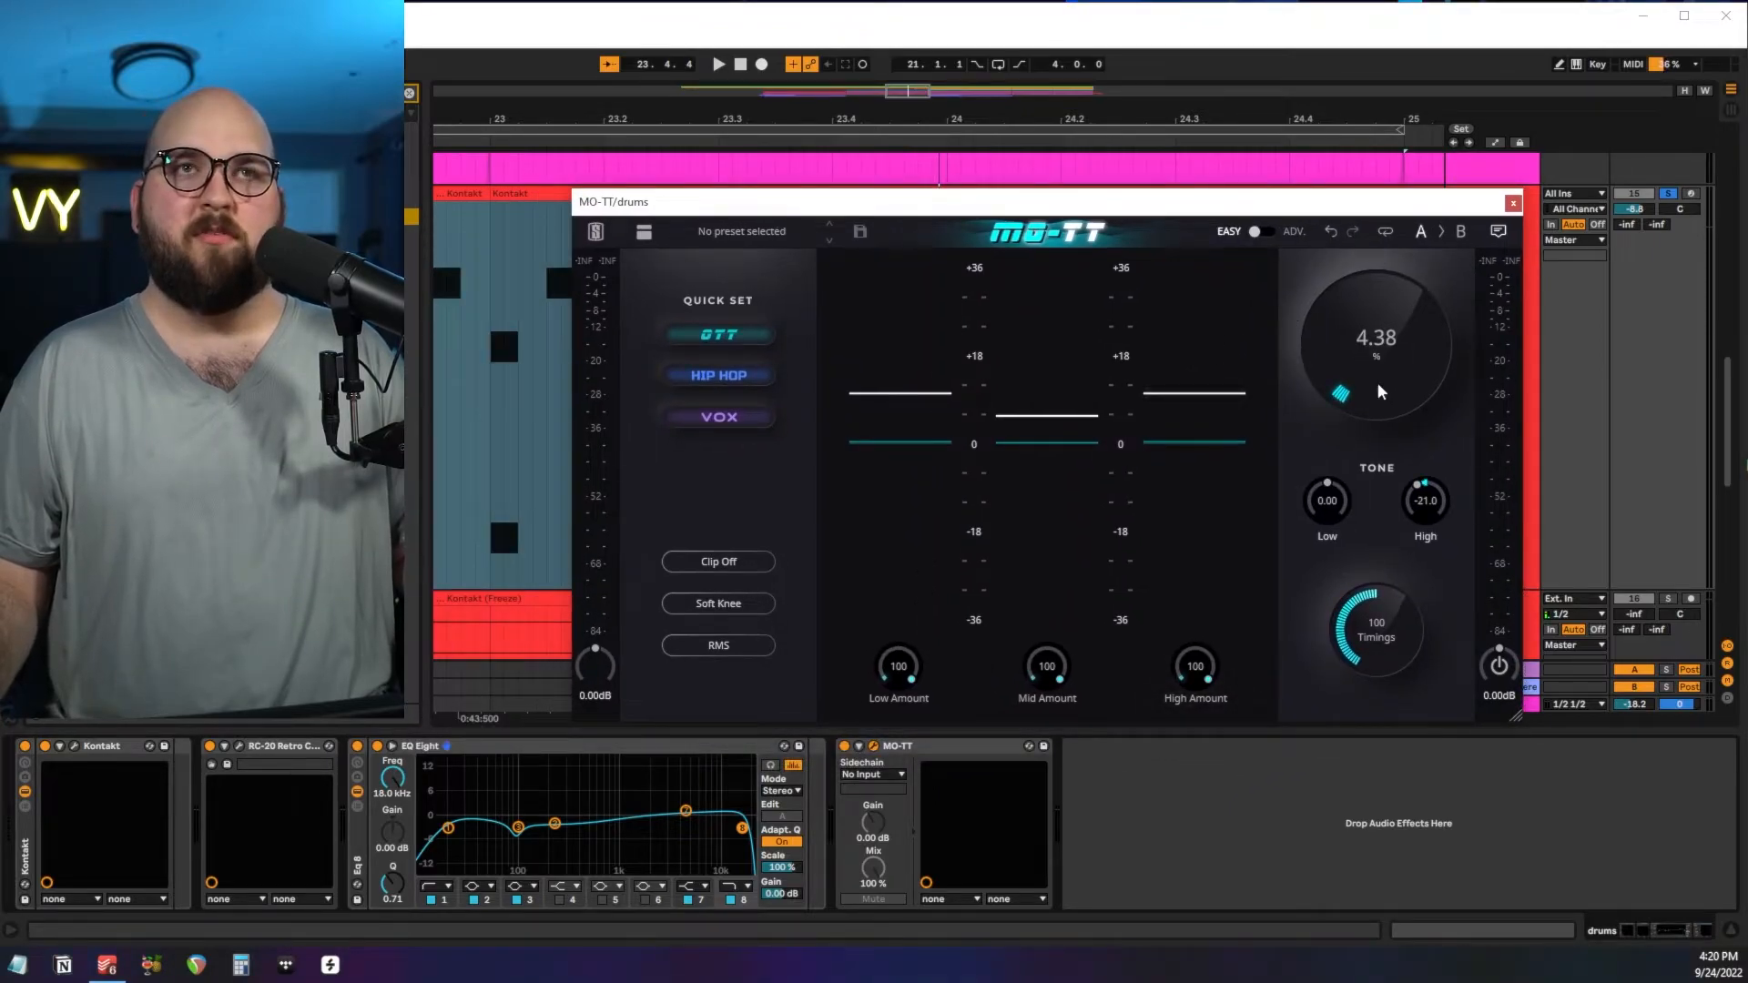
mouse_move(1071, 460)
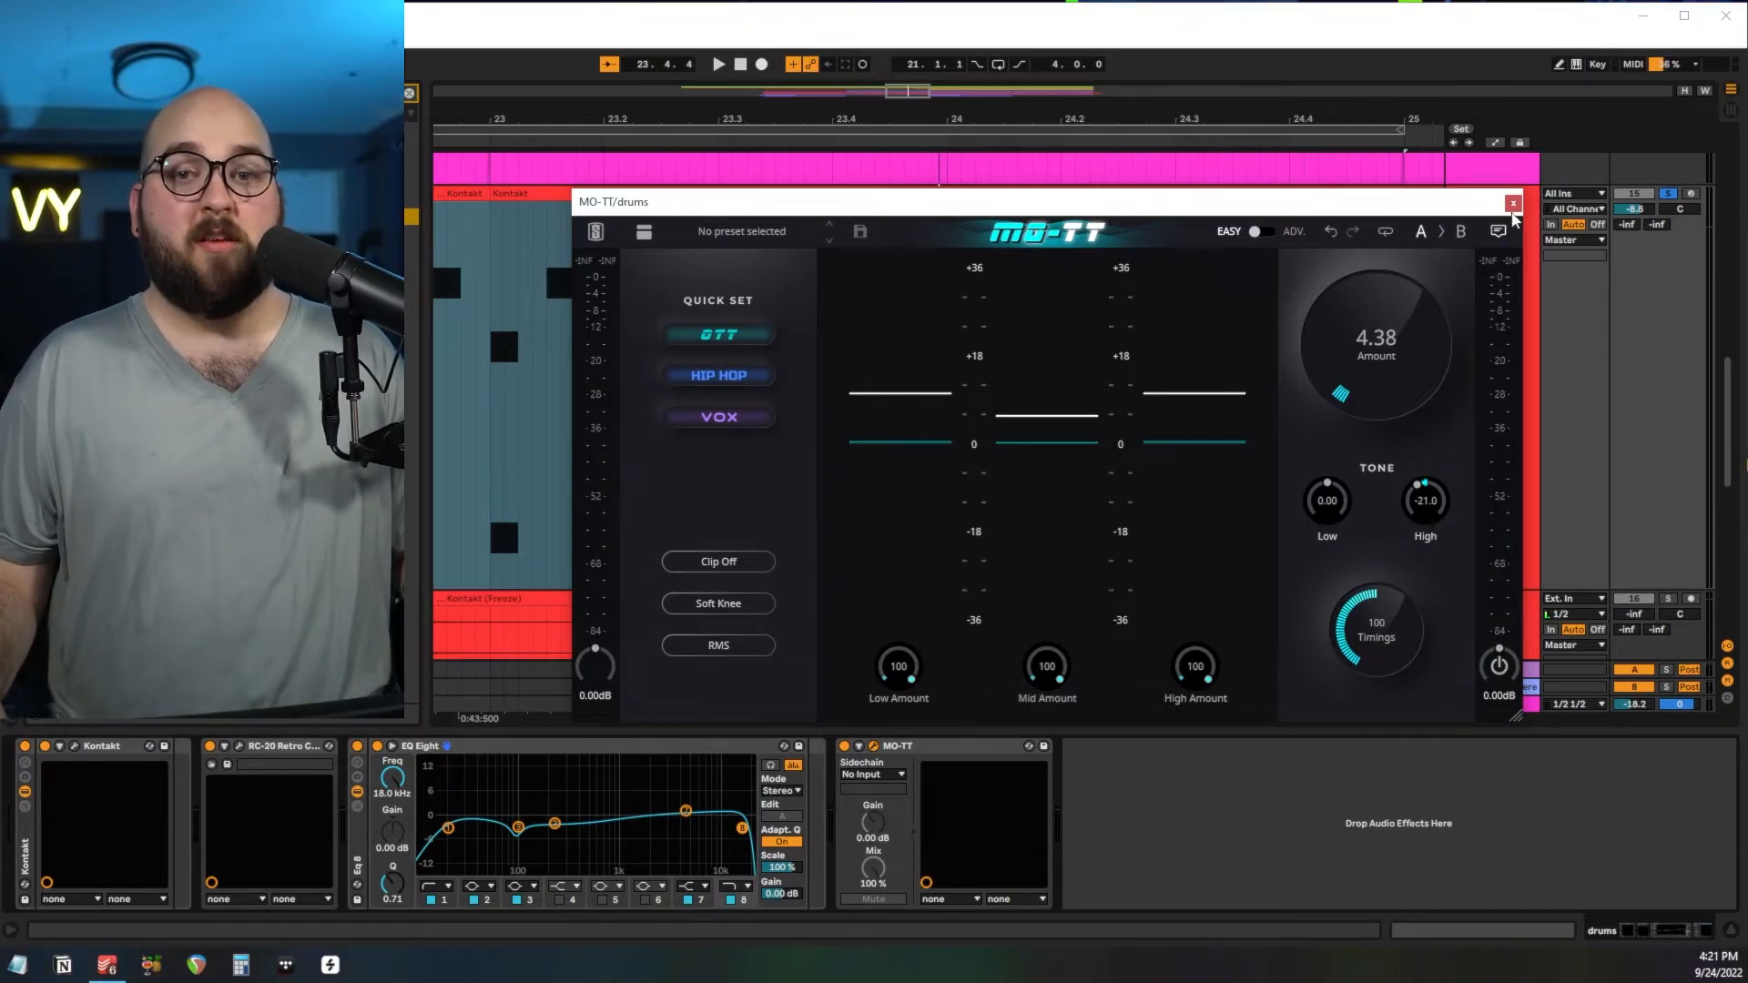
left_click(1512, 203)
Play the soloed drums from bar 23 and again from bar 25 to compare the two patterns.
left_click(507, 402)
key("space")
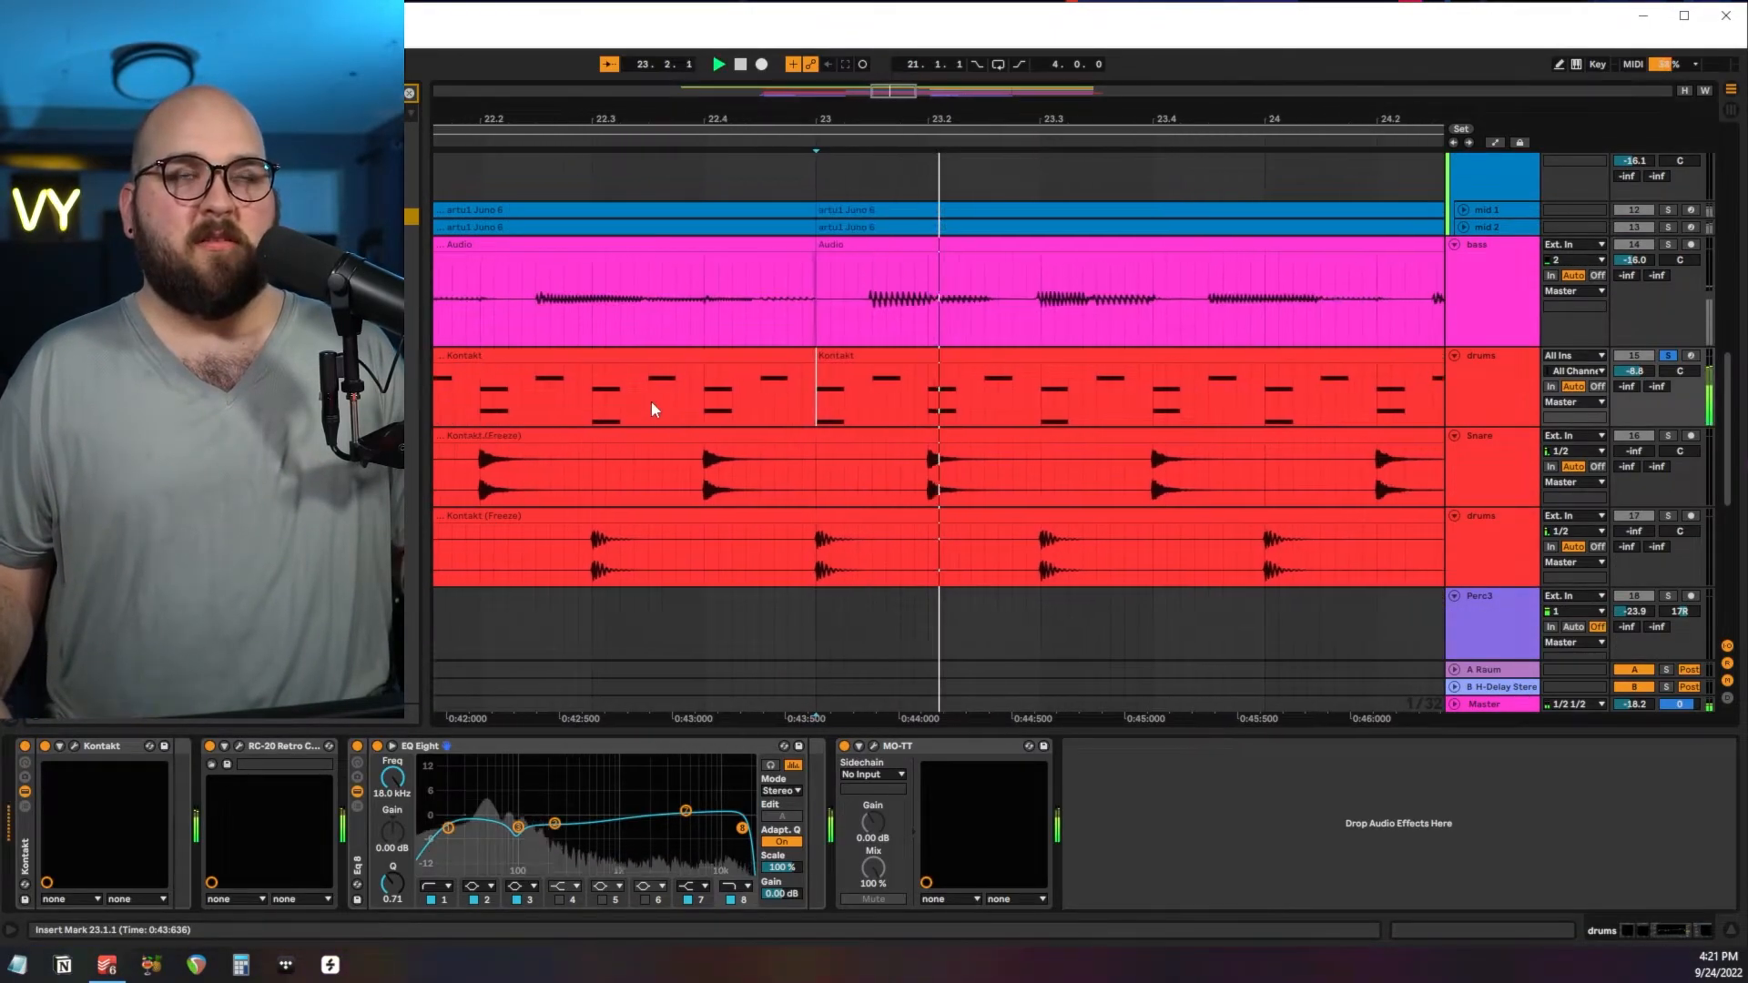
key("space")
scroll(785, 419, "down", 3)
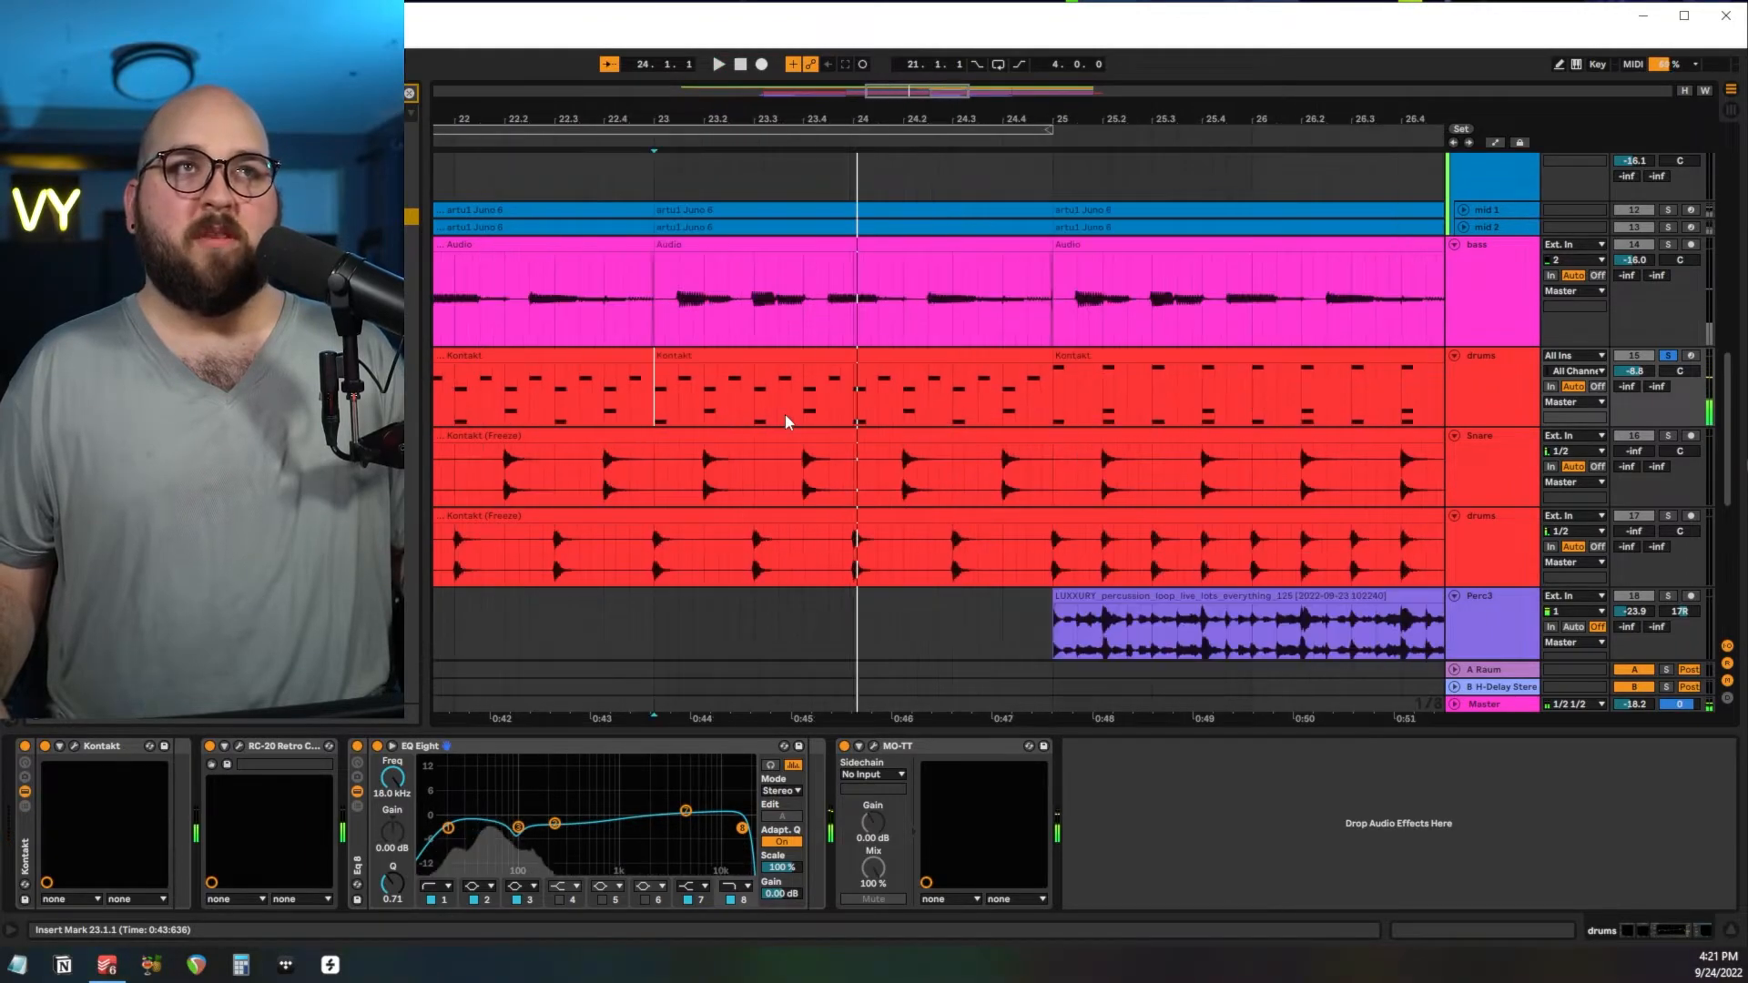
scroll(785, 413, "up", 3)
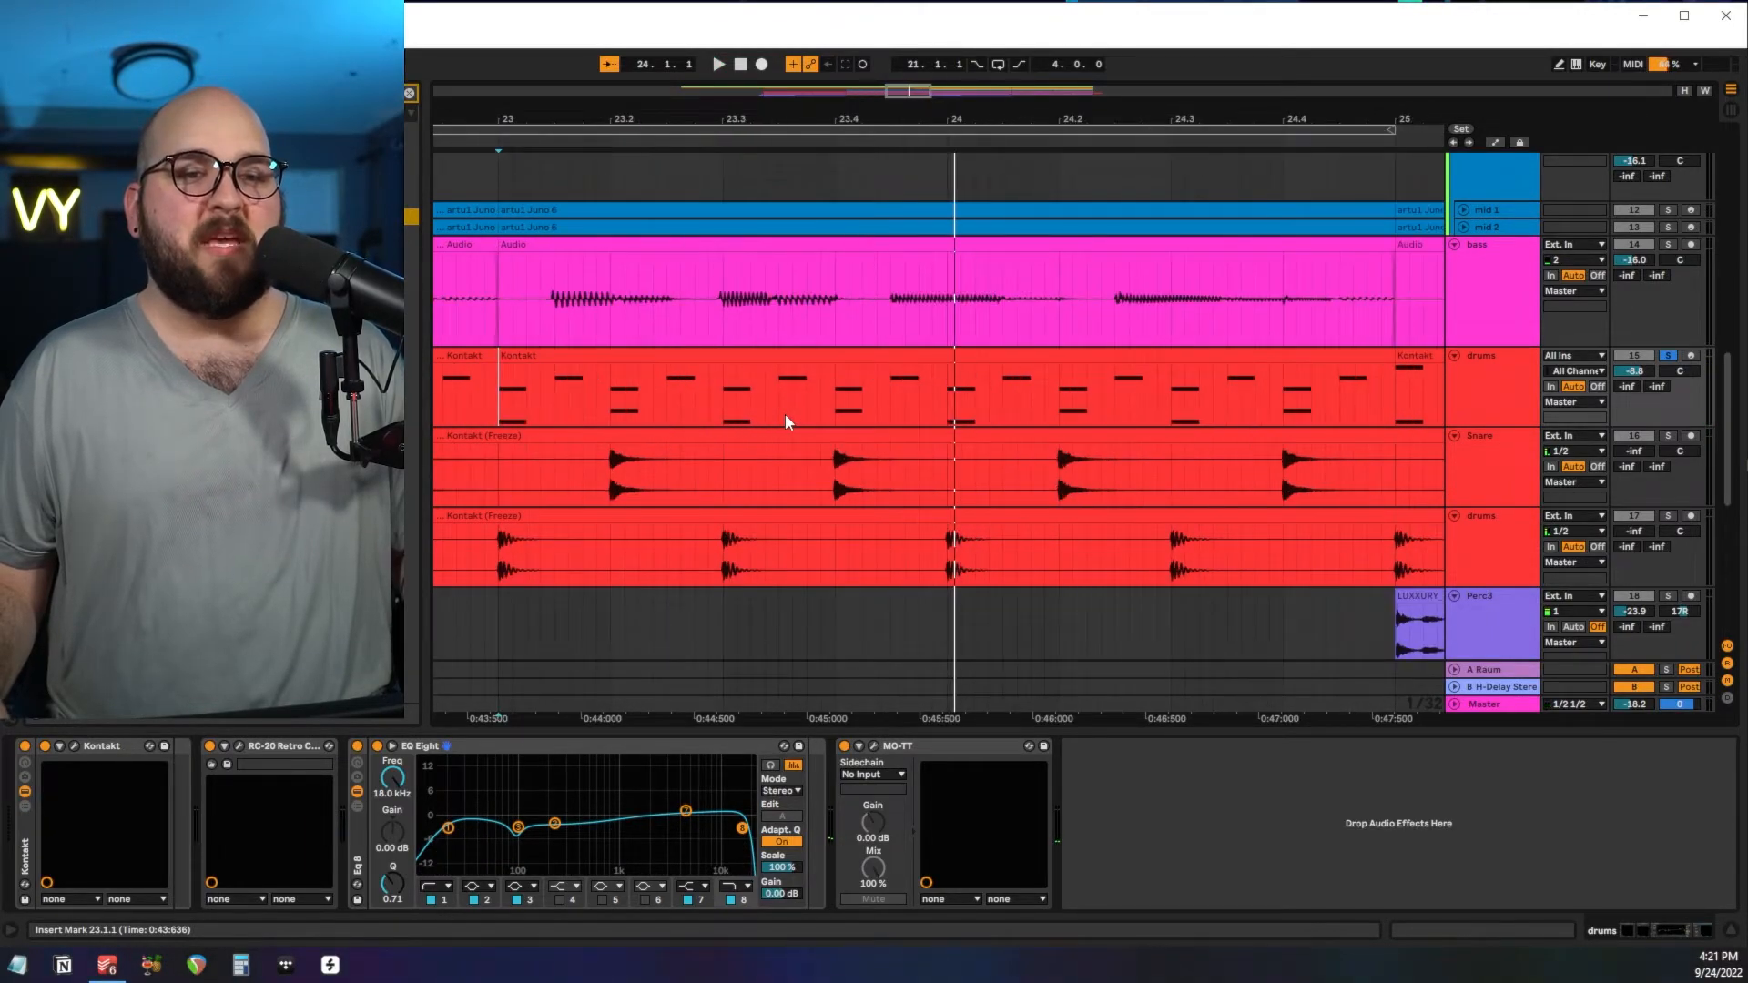
scroll(784, 414, "down", 3)
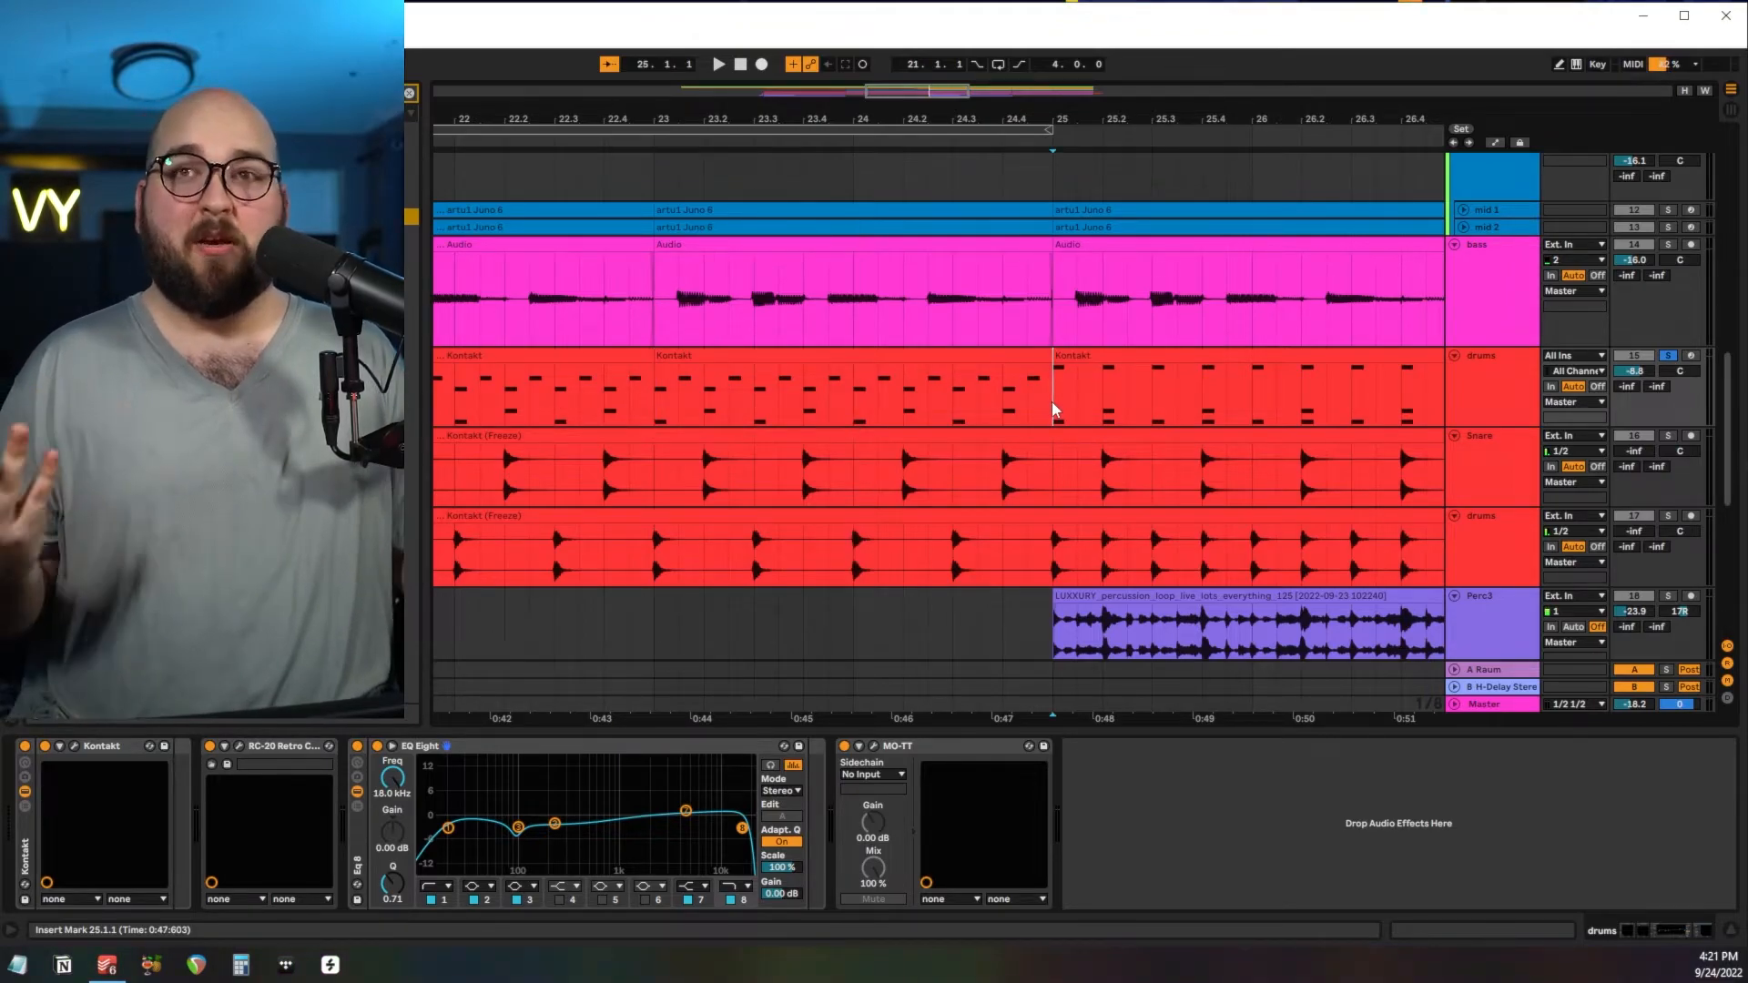
key("space")
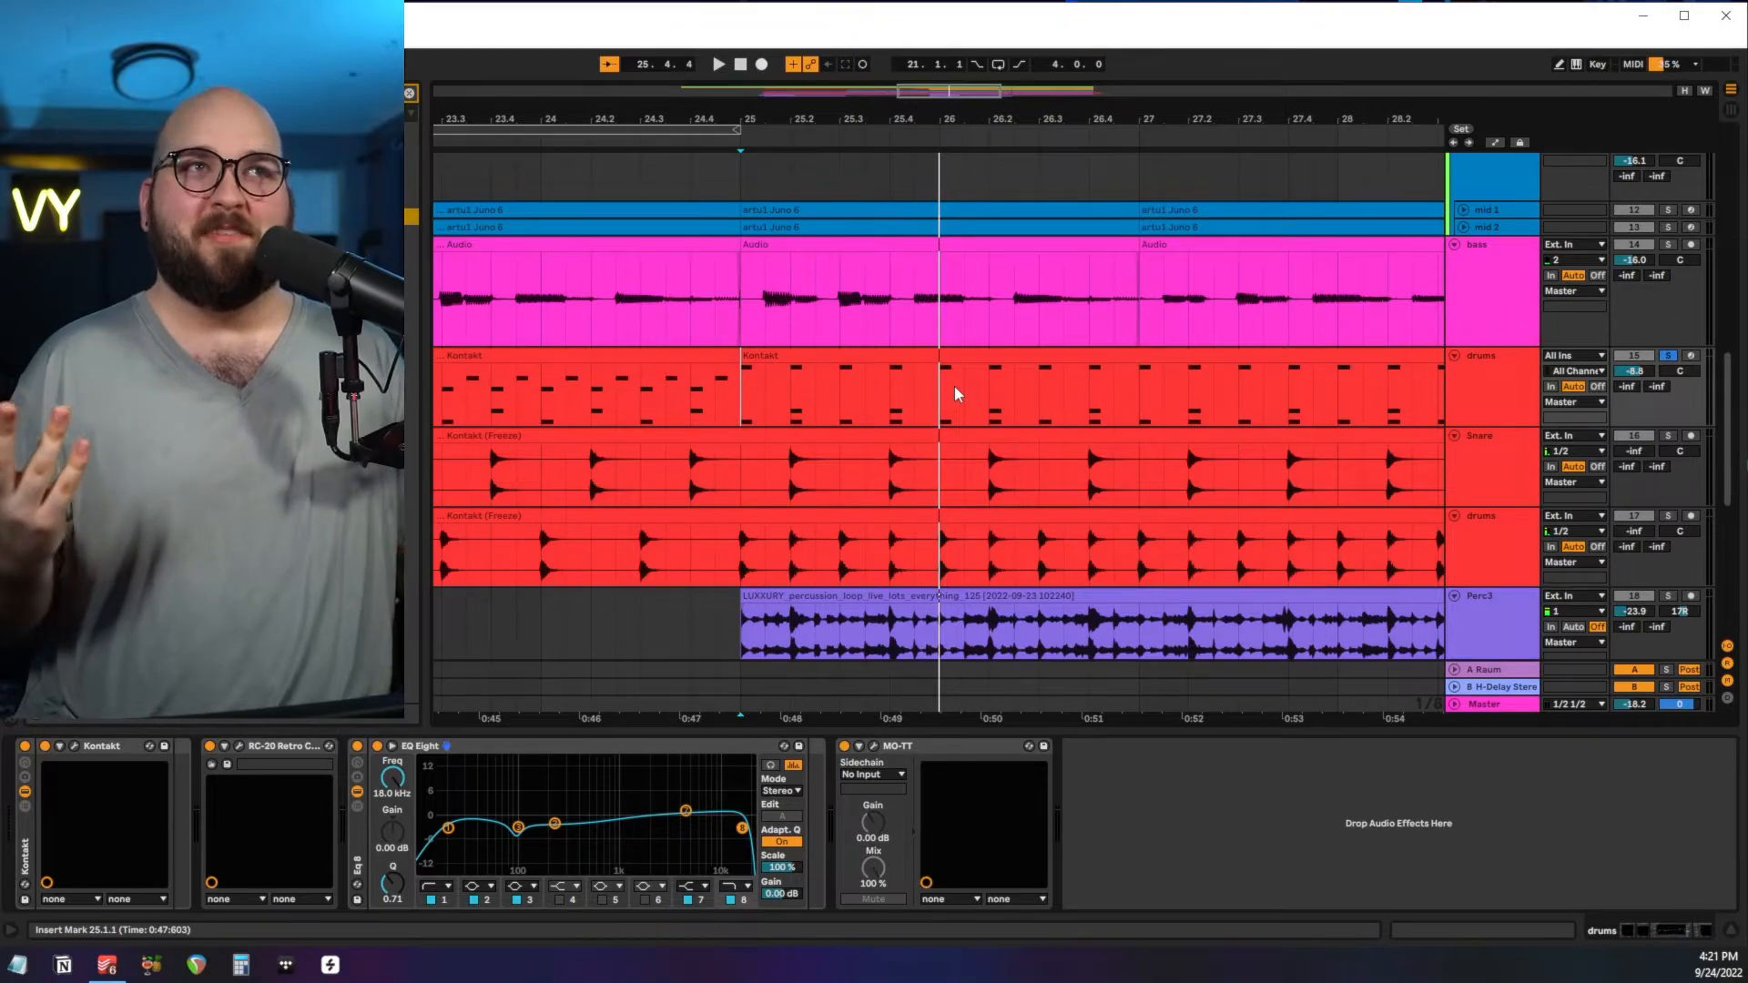
scroll(763, 426, "left", 3)
scroll(762, 426, "right", 3)
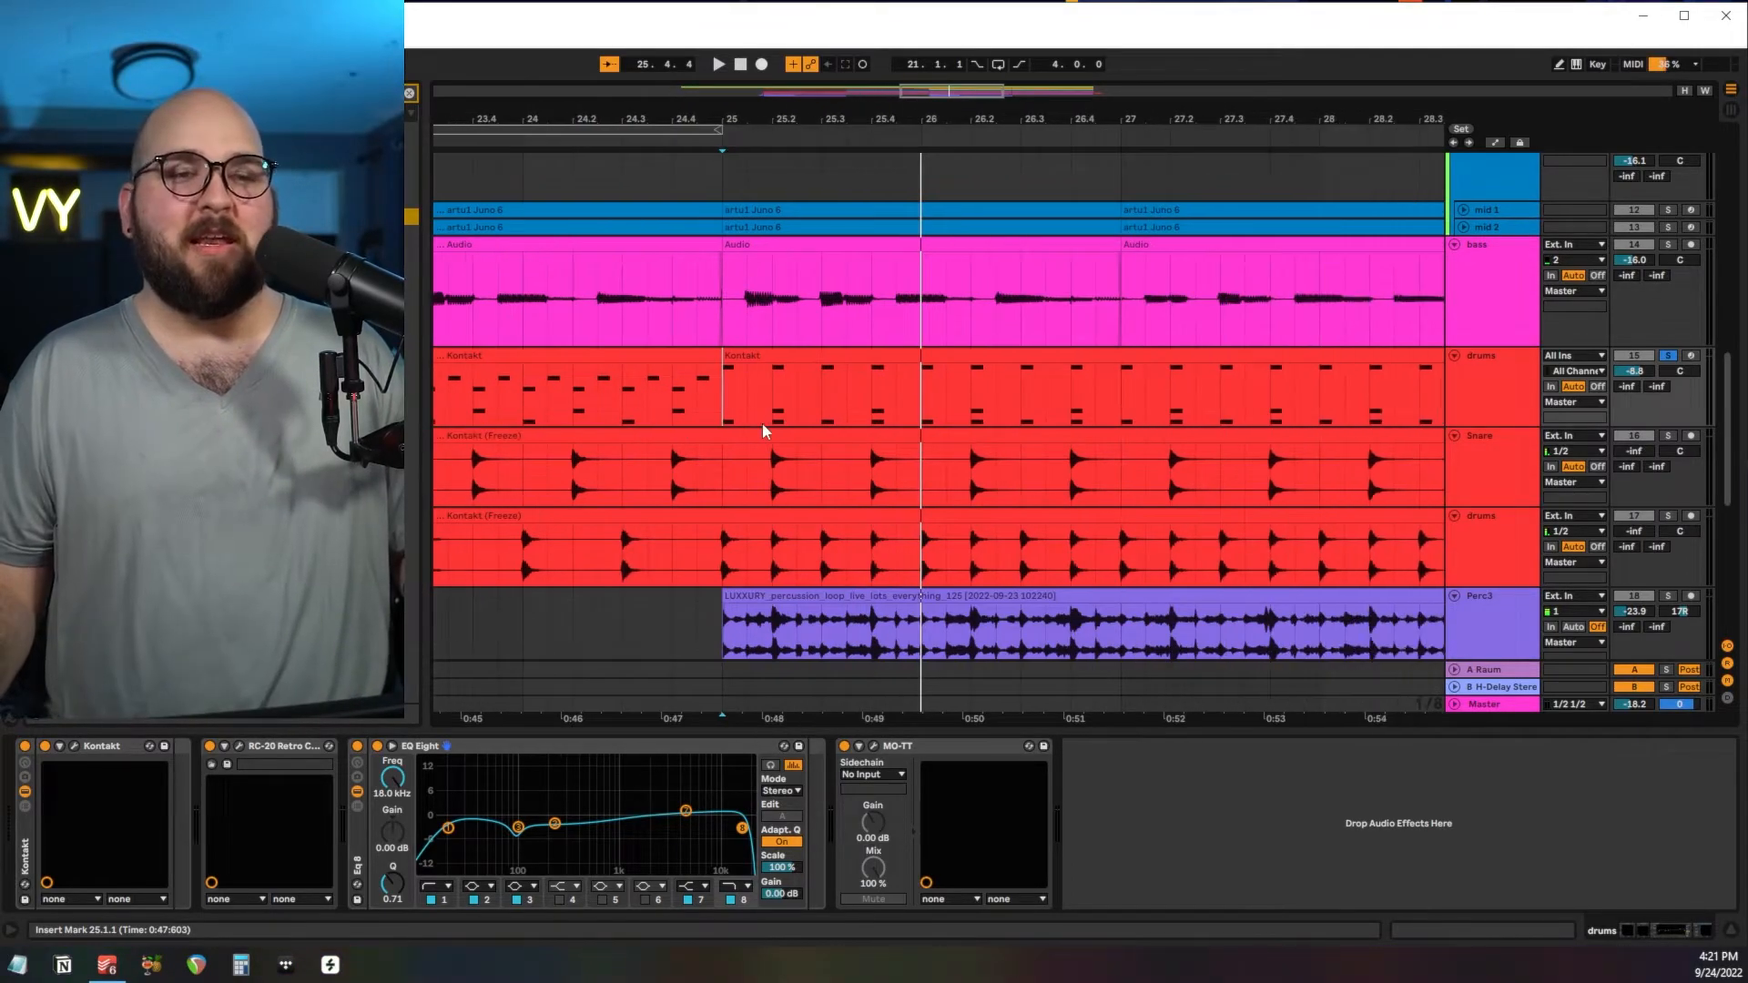
Examine the frozen Snare and drums tracks and select their clips from bar 17 to bar 25.
scroll(708, 437, "down", 1)
left_click(718, 438)
left_click(1464, 428)
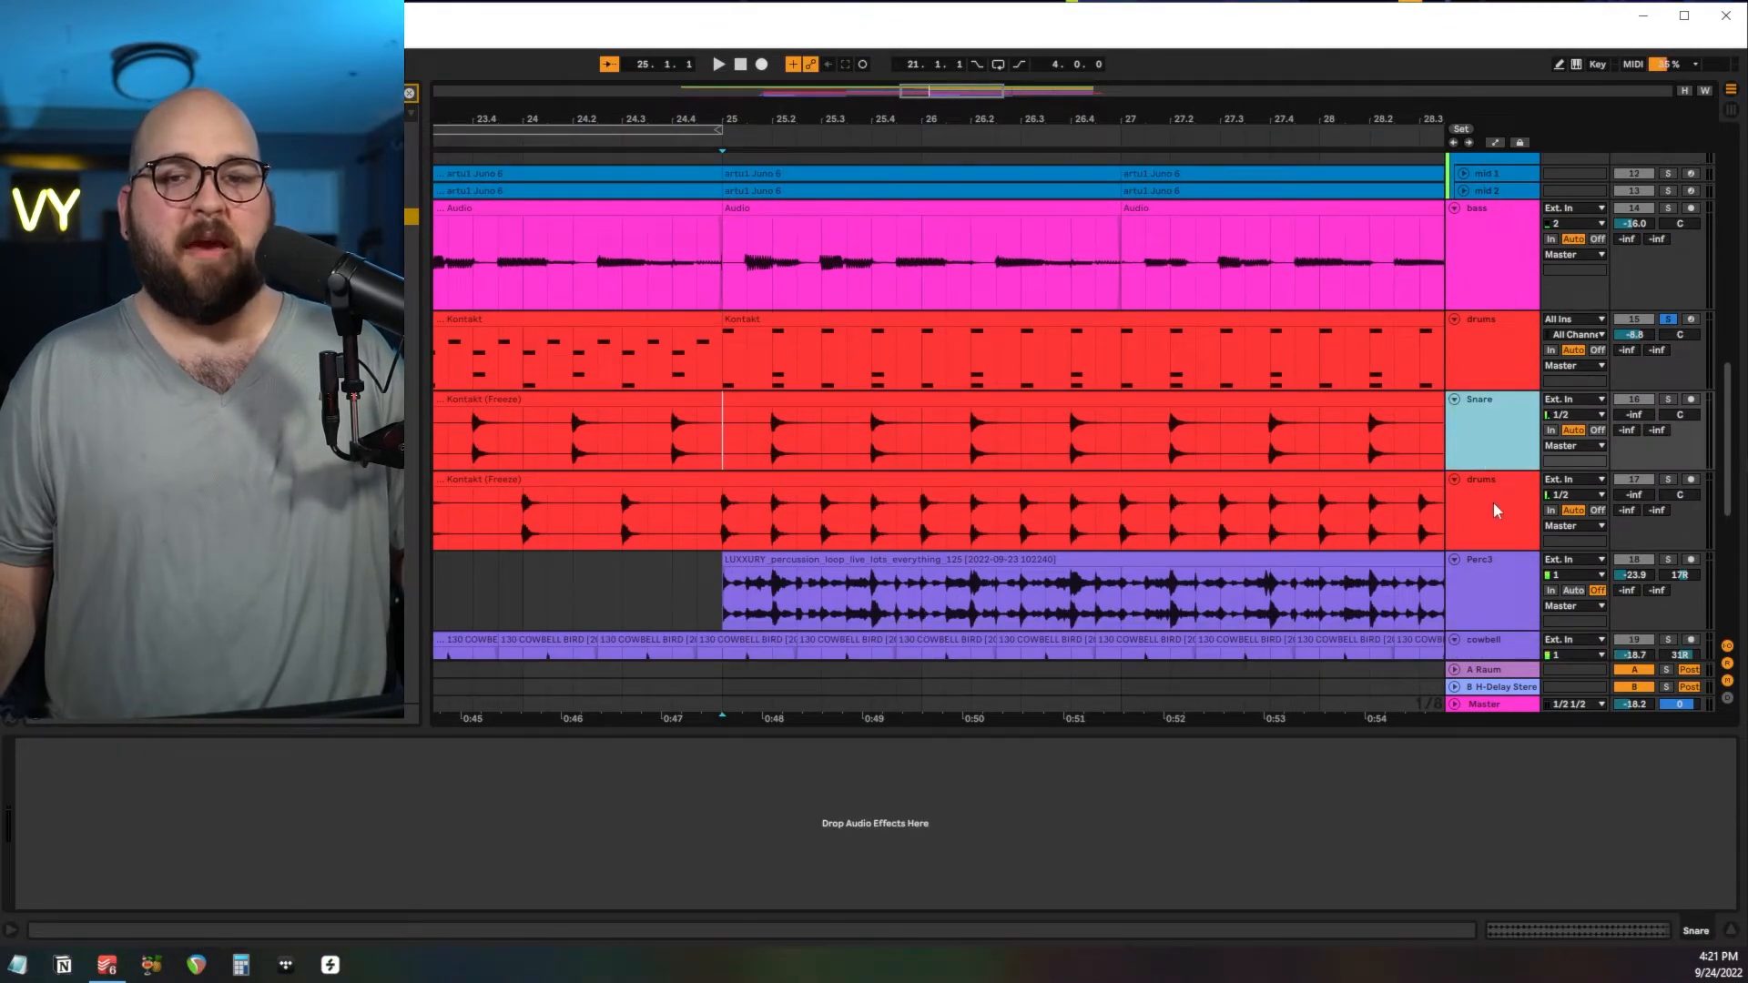
left_click(1494, 505)
scroll(1253, 496, "down", 5)
left_click(1168, 446)
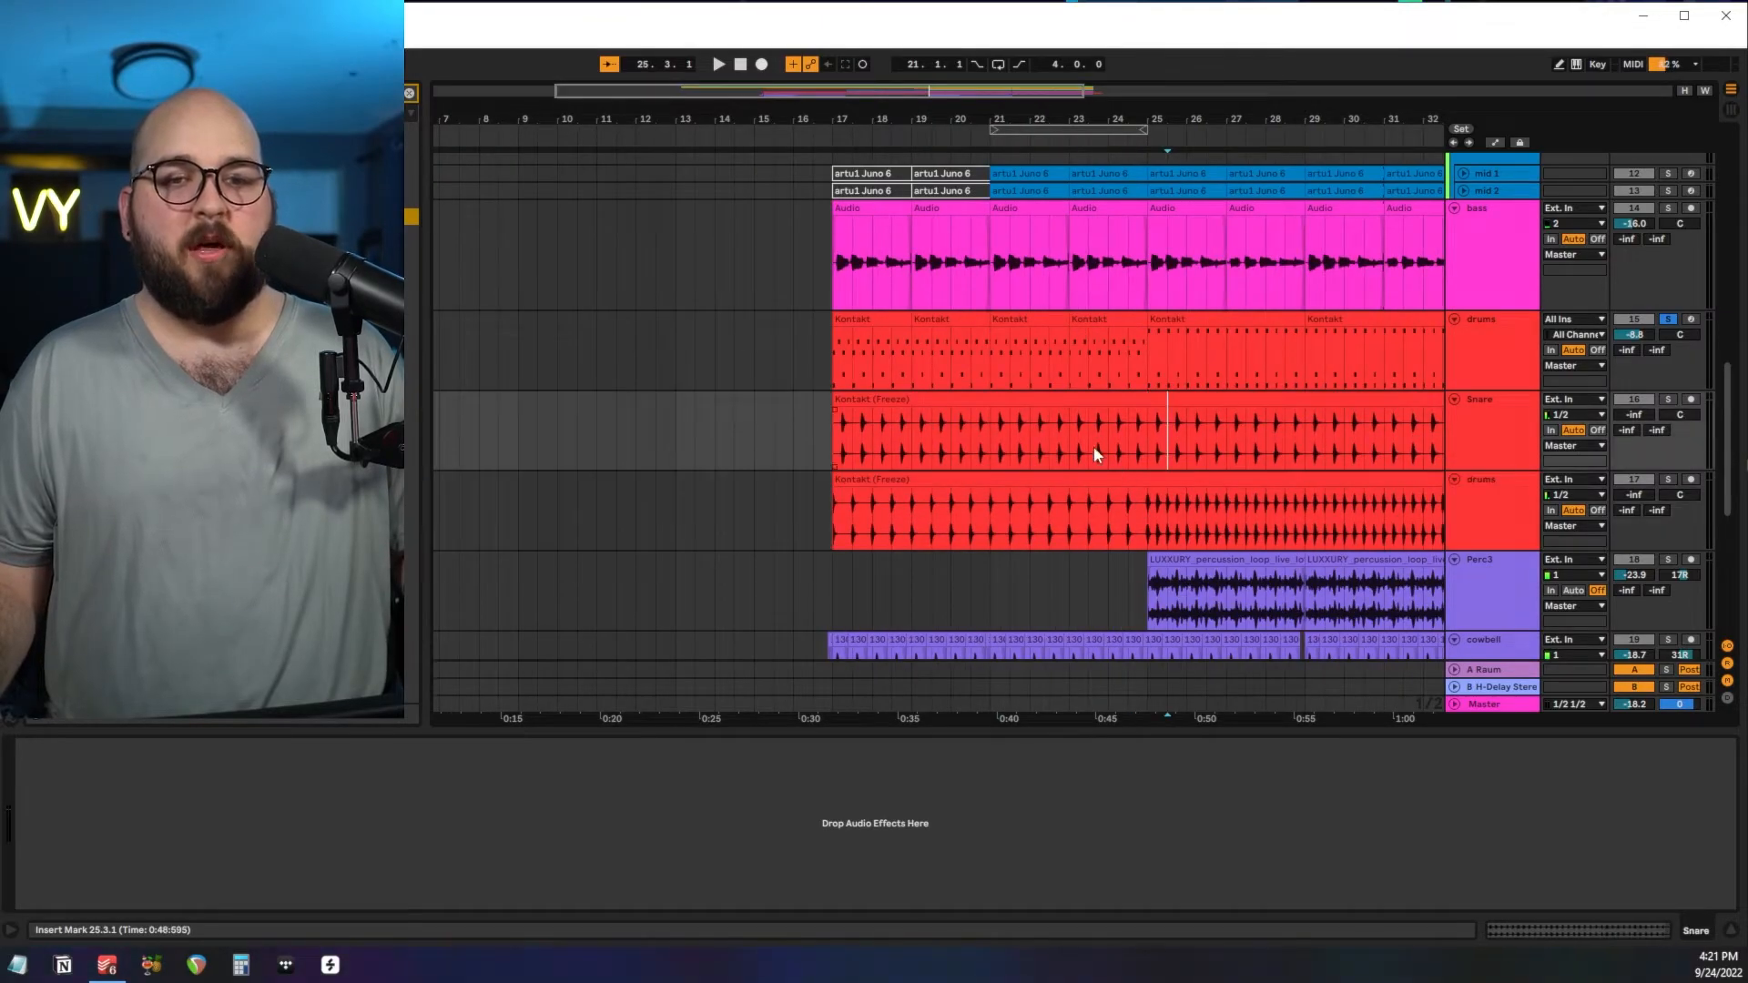
left_click_drag(834, 447, 1144, 507)
scroll(1144, 507, "up", 3)
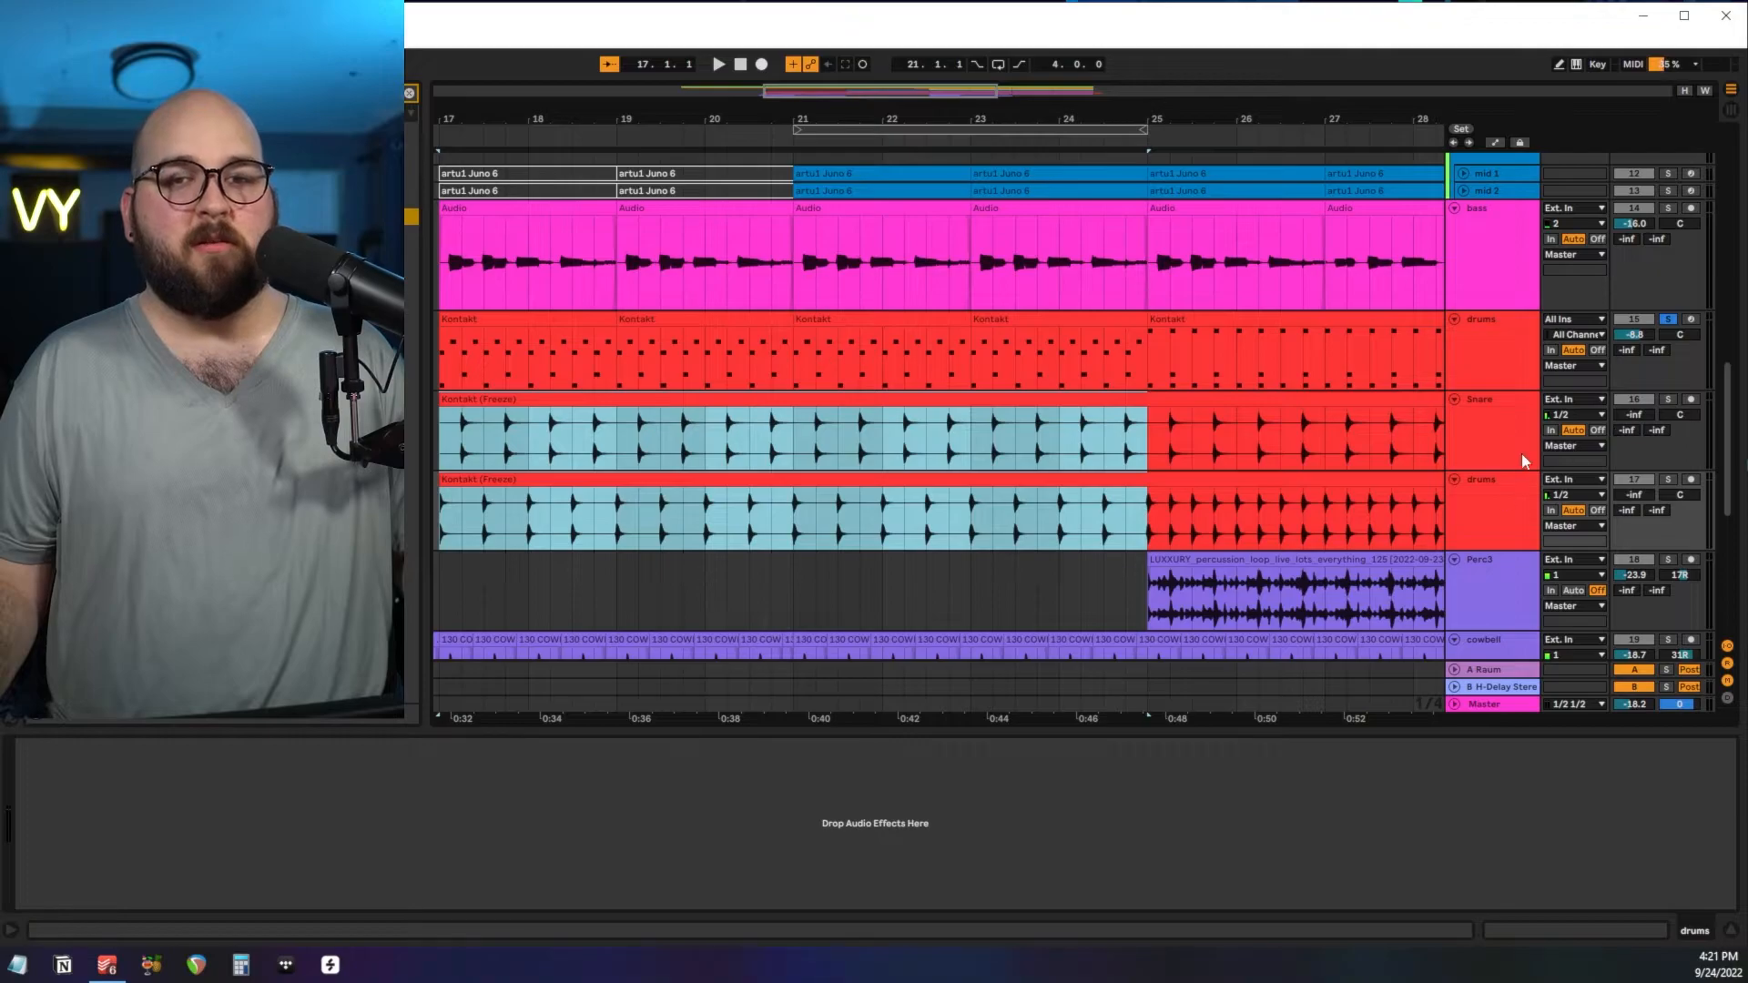
Collapse the frozen Snare and drums tracks, solo Perc3 and play its percussion loop from bar 25.
scroll(949, 485, "down", 4)
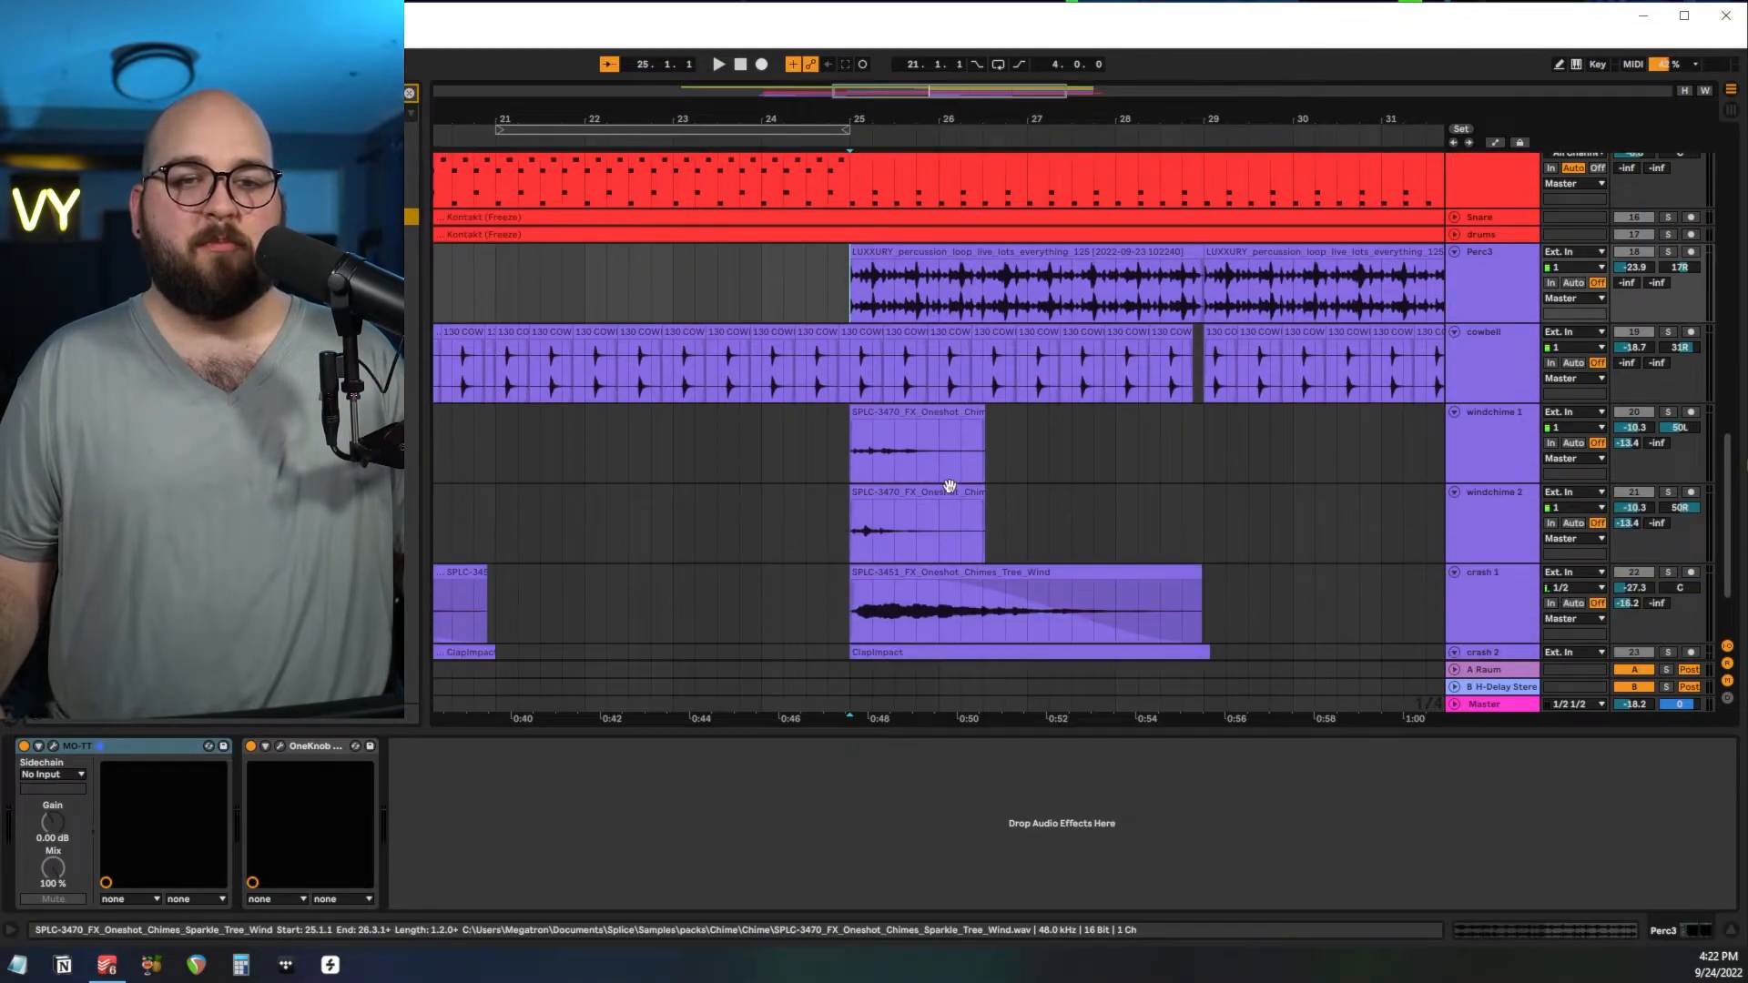
scroll(948, 487, "down", 2)
scroll(947, 493, "up", 5)
scroll(946, 493, "down", 3)
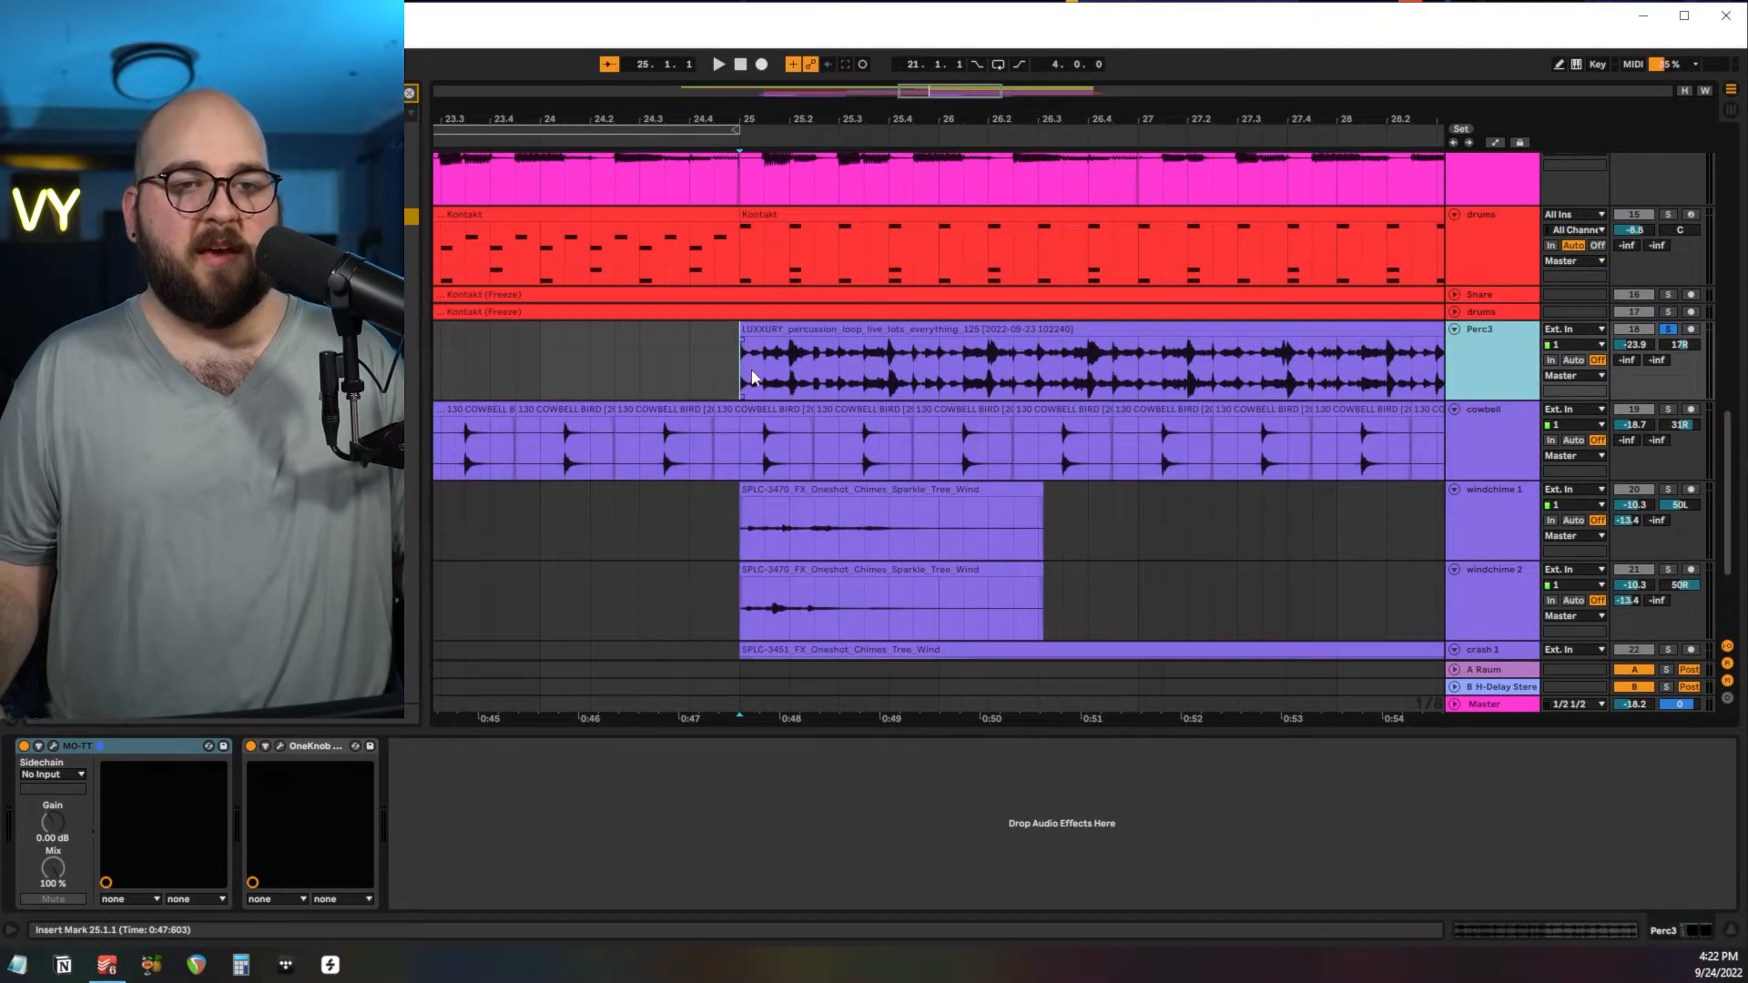
key("space")
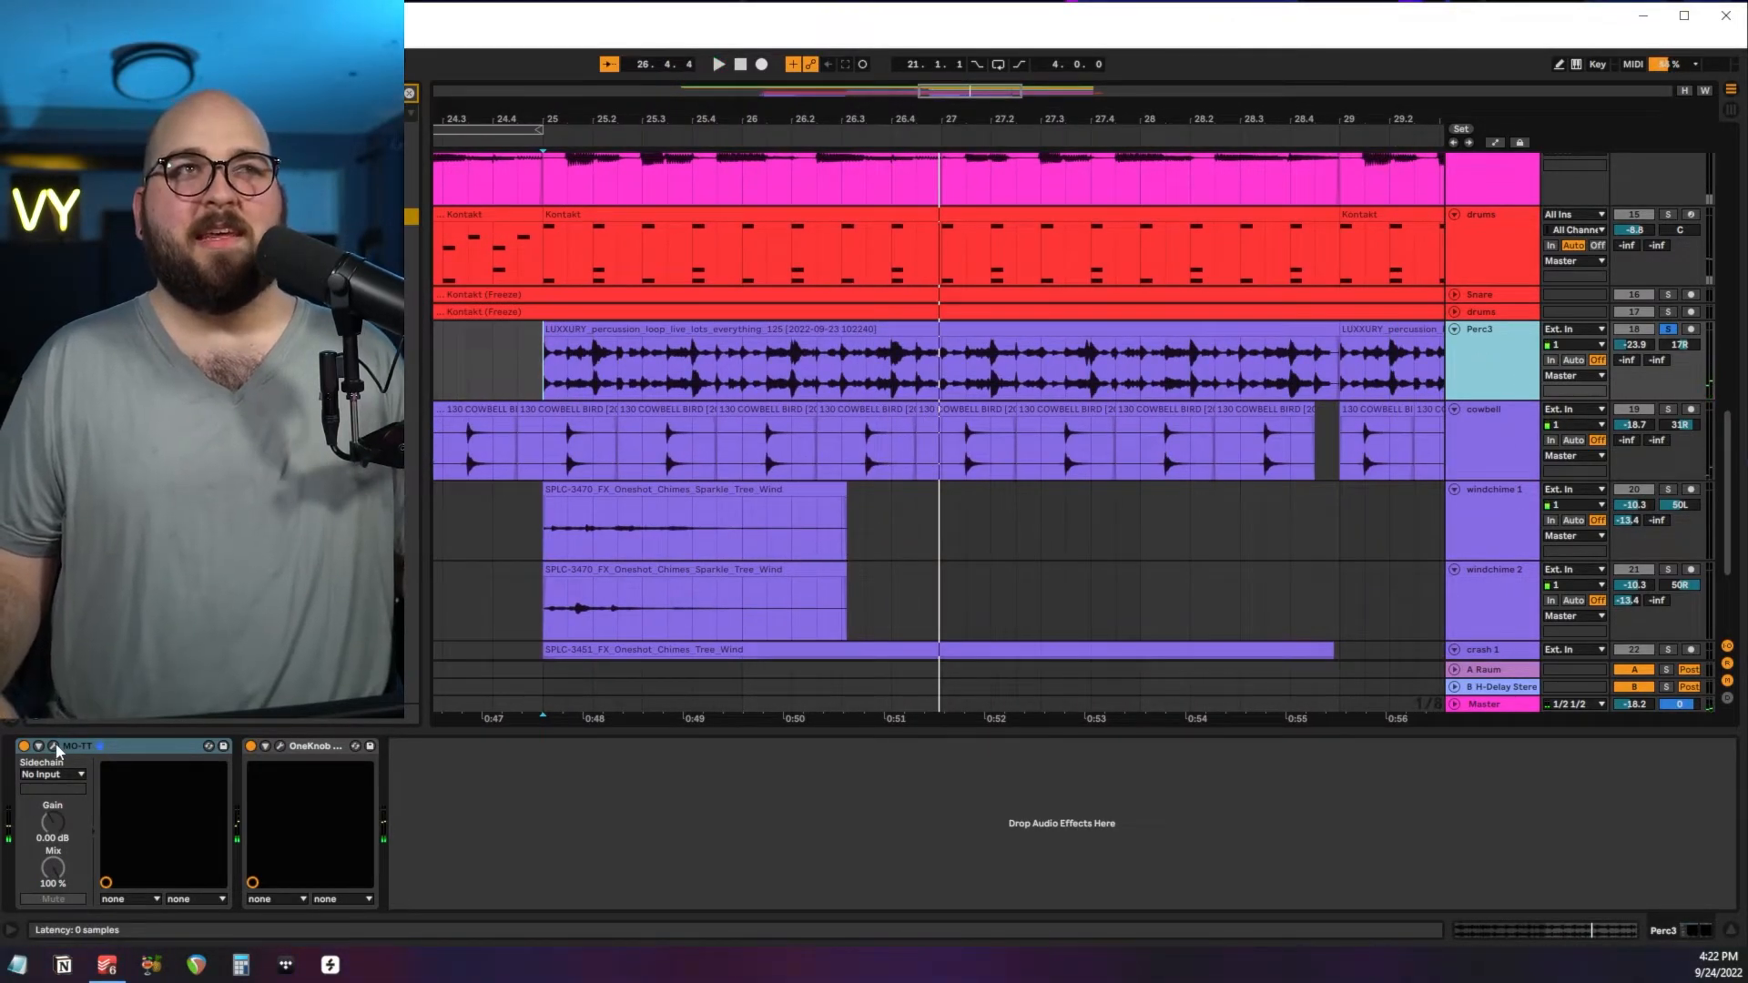
Review the MO-TT and OneKnob Pumper settings on Perc3, selecting its loop from bar 25 to 27.
left_click_drag(0, 18, 1027, 165)
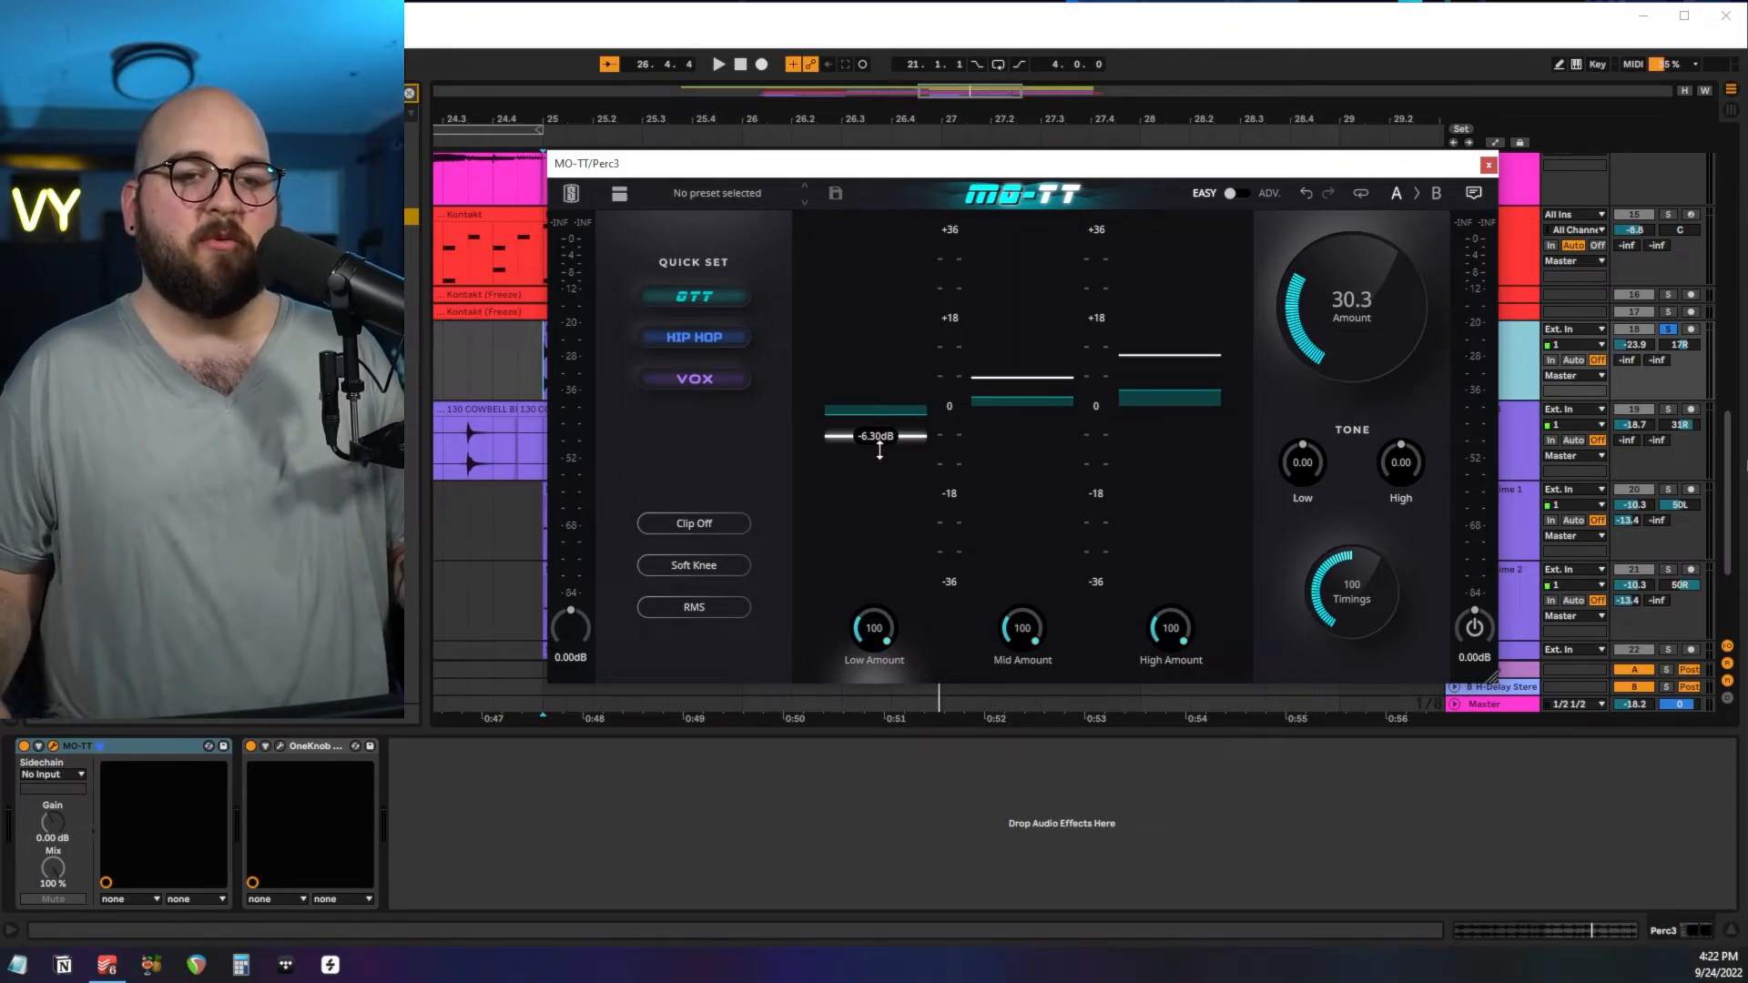
left_click(1490, 164)
left_click_drag(543, 364, 964, 369)
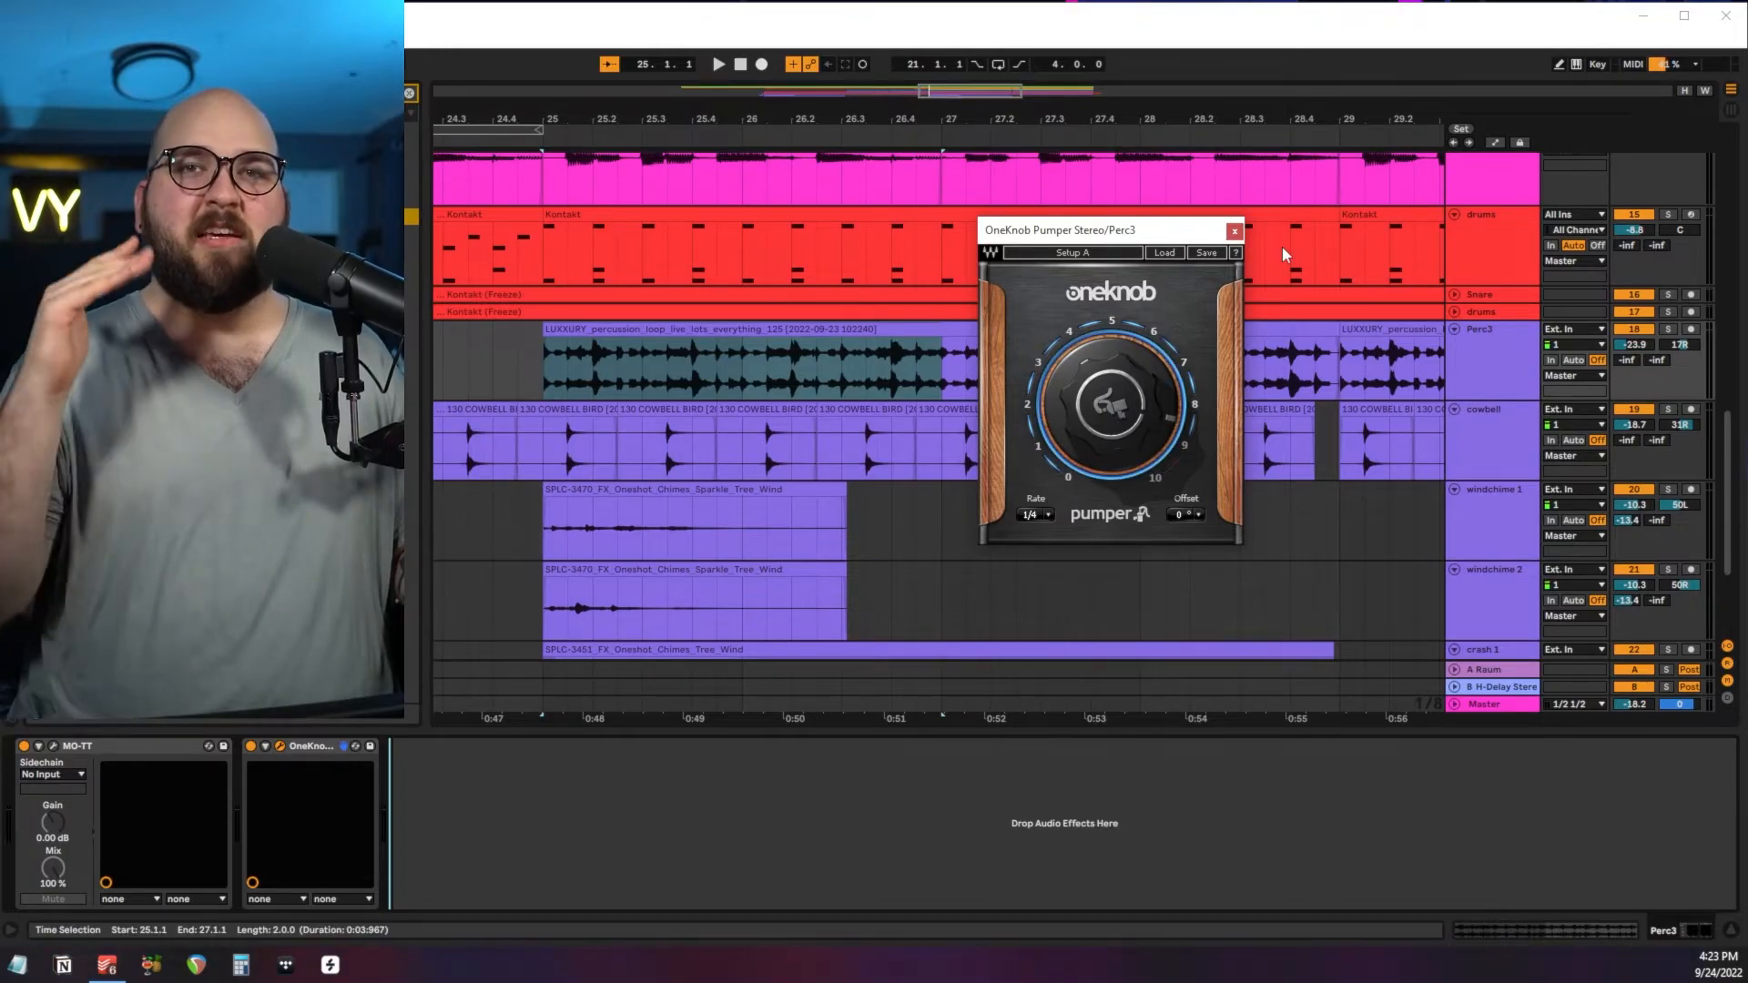
Solo the cowbell, play it from bar 25 and examine its clips back at bar 17.
left_click(546, 446)
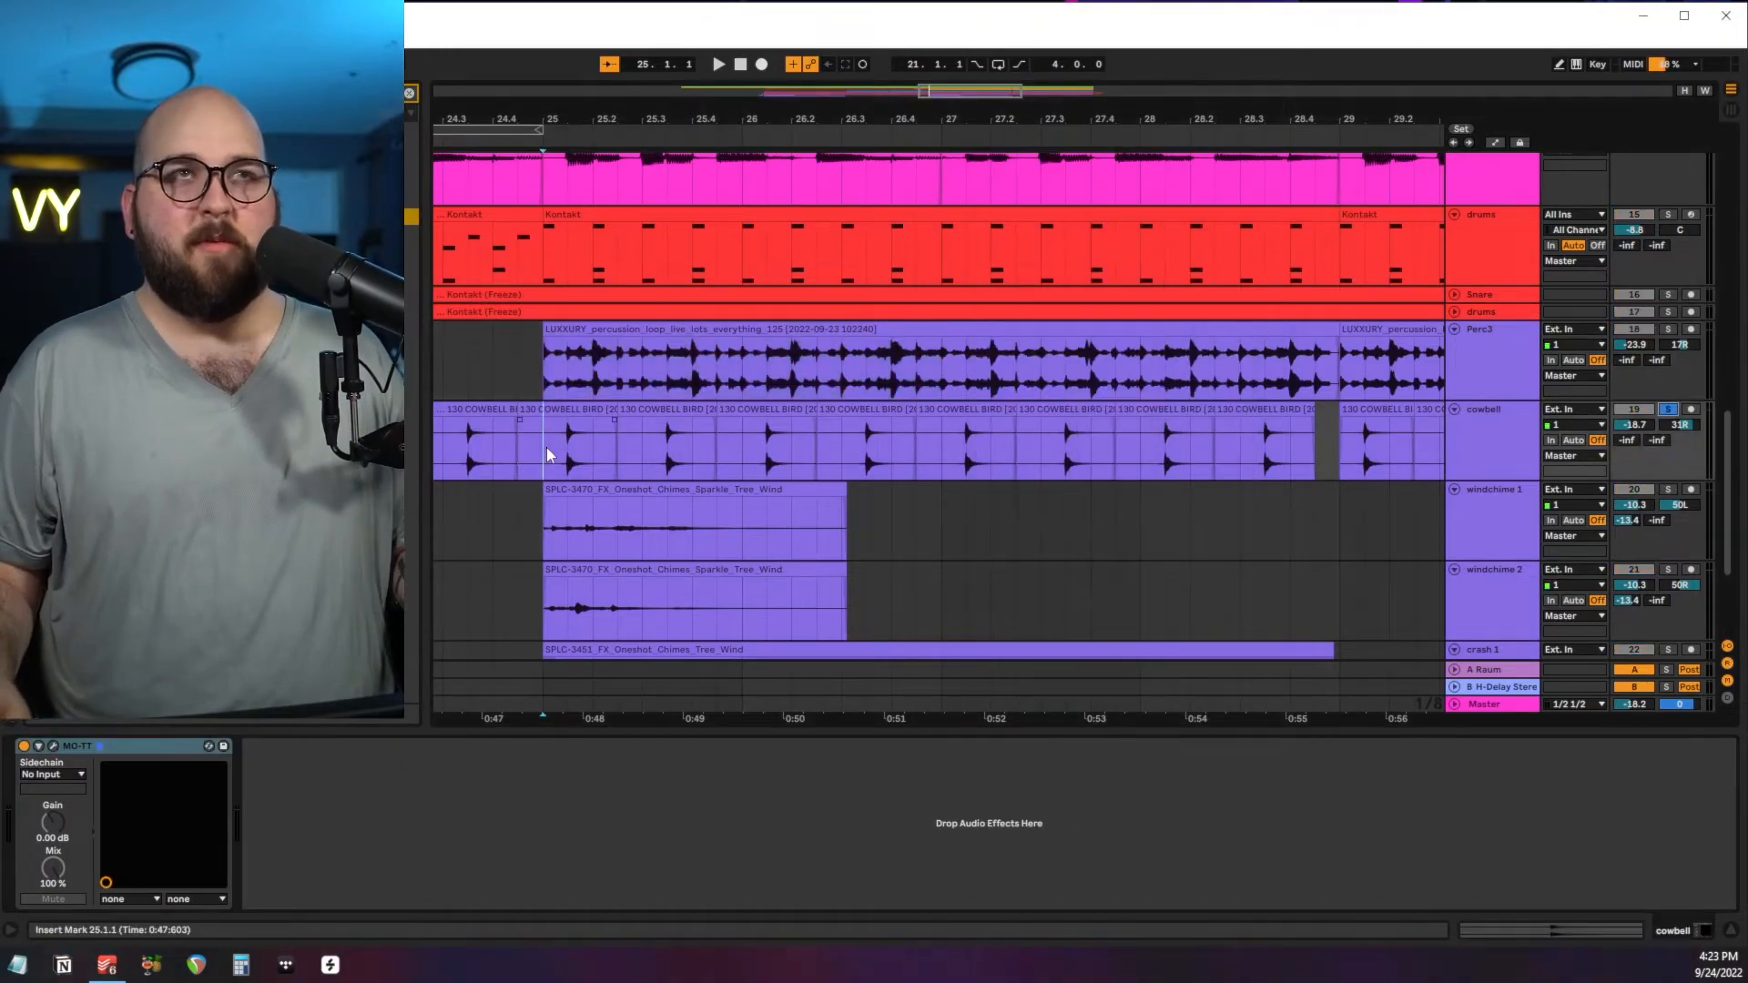
key("space")
key("space")
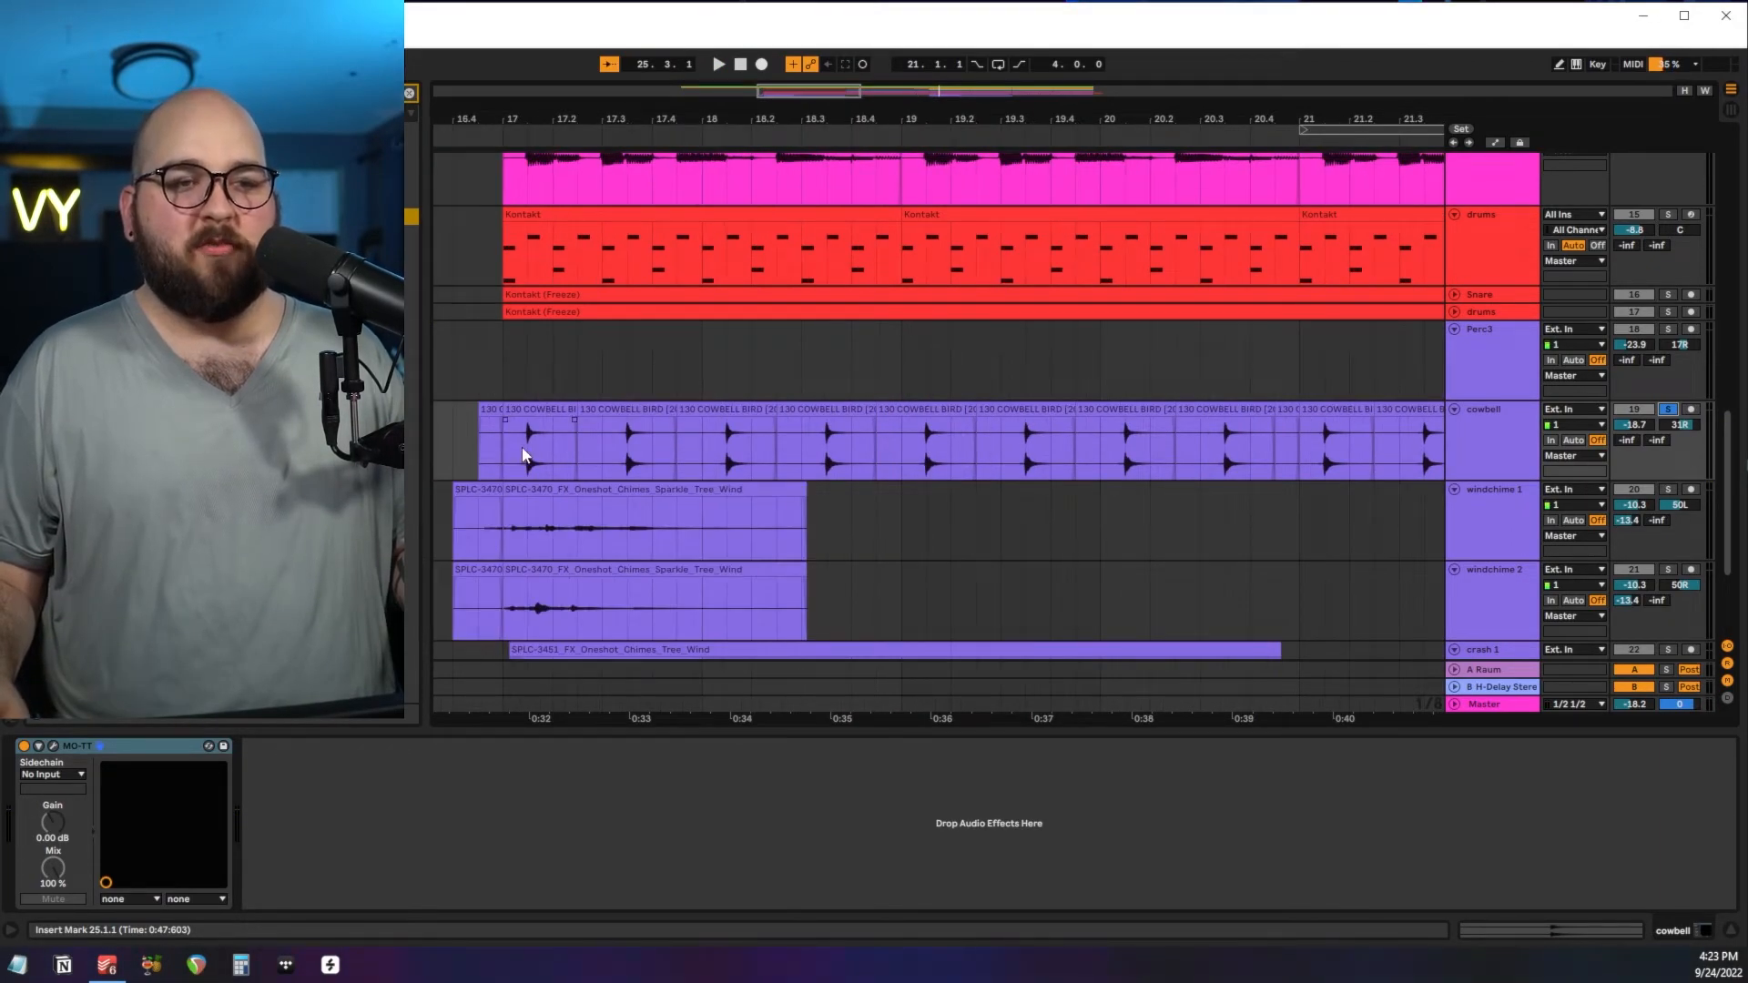
scroll(522, 446, "right", 15)
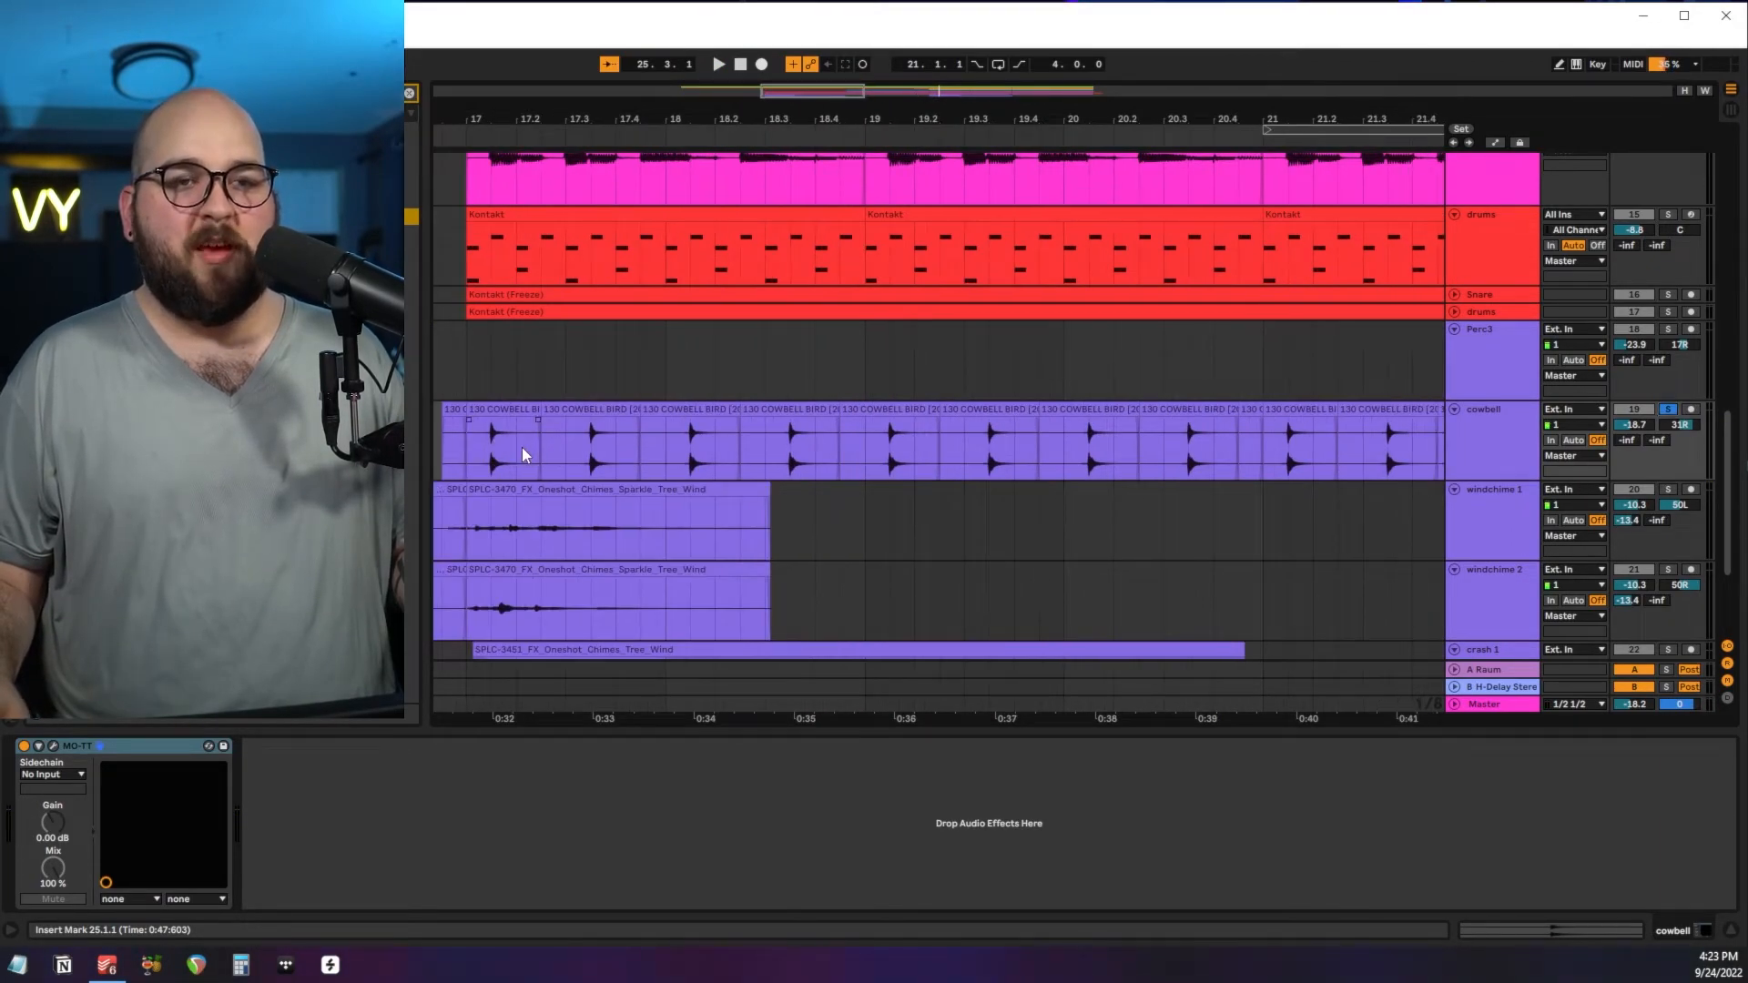
Select the drums through cowbell tracks and solo them together to hear the percussion from bar 25.
scroll(522, 446, "left", 3)
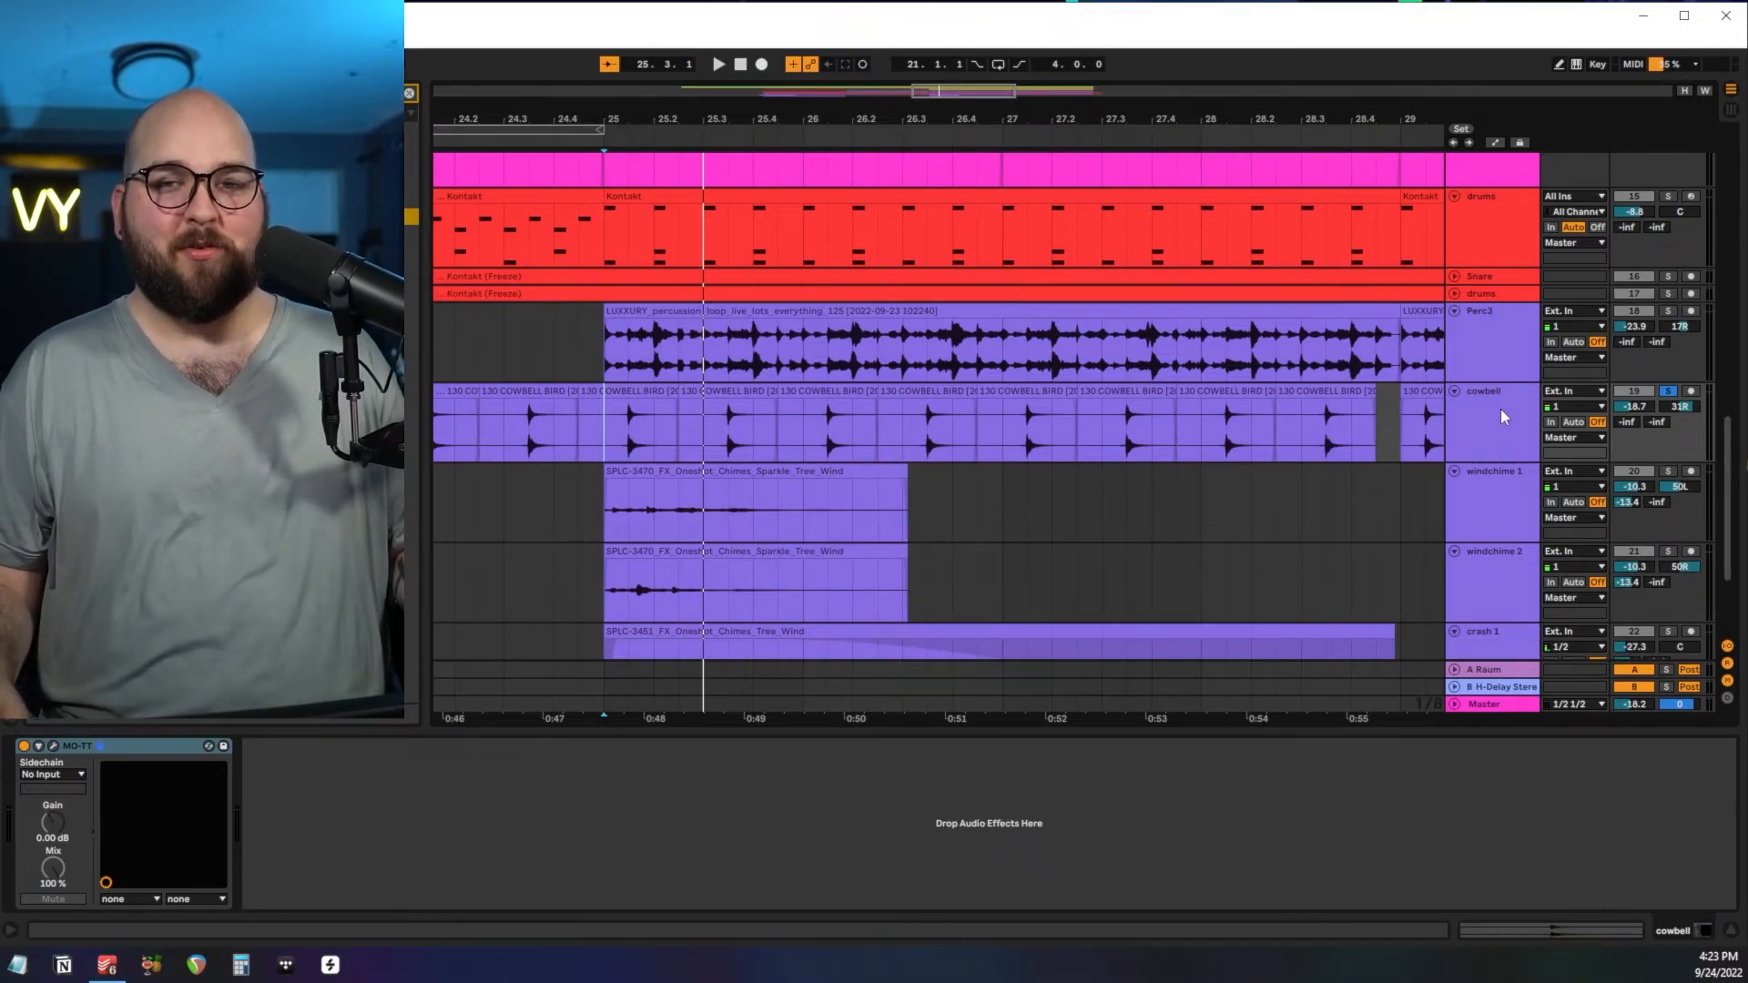
left_click(1501, 409)
left_click(1504, 237, "shift")
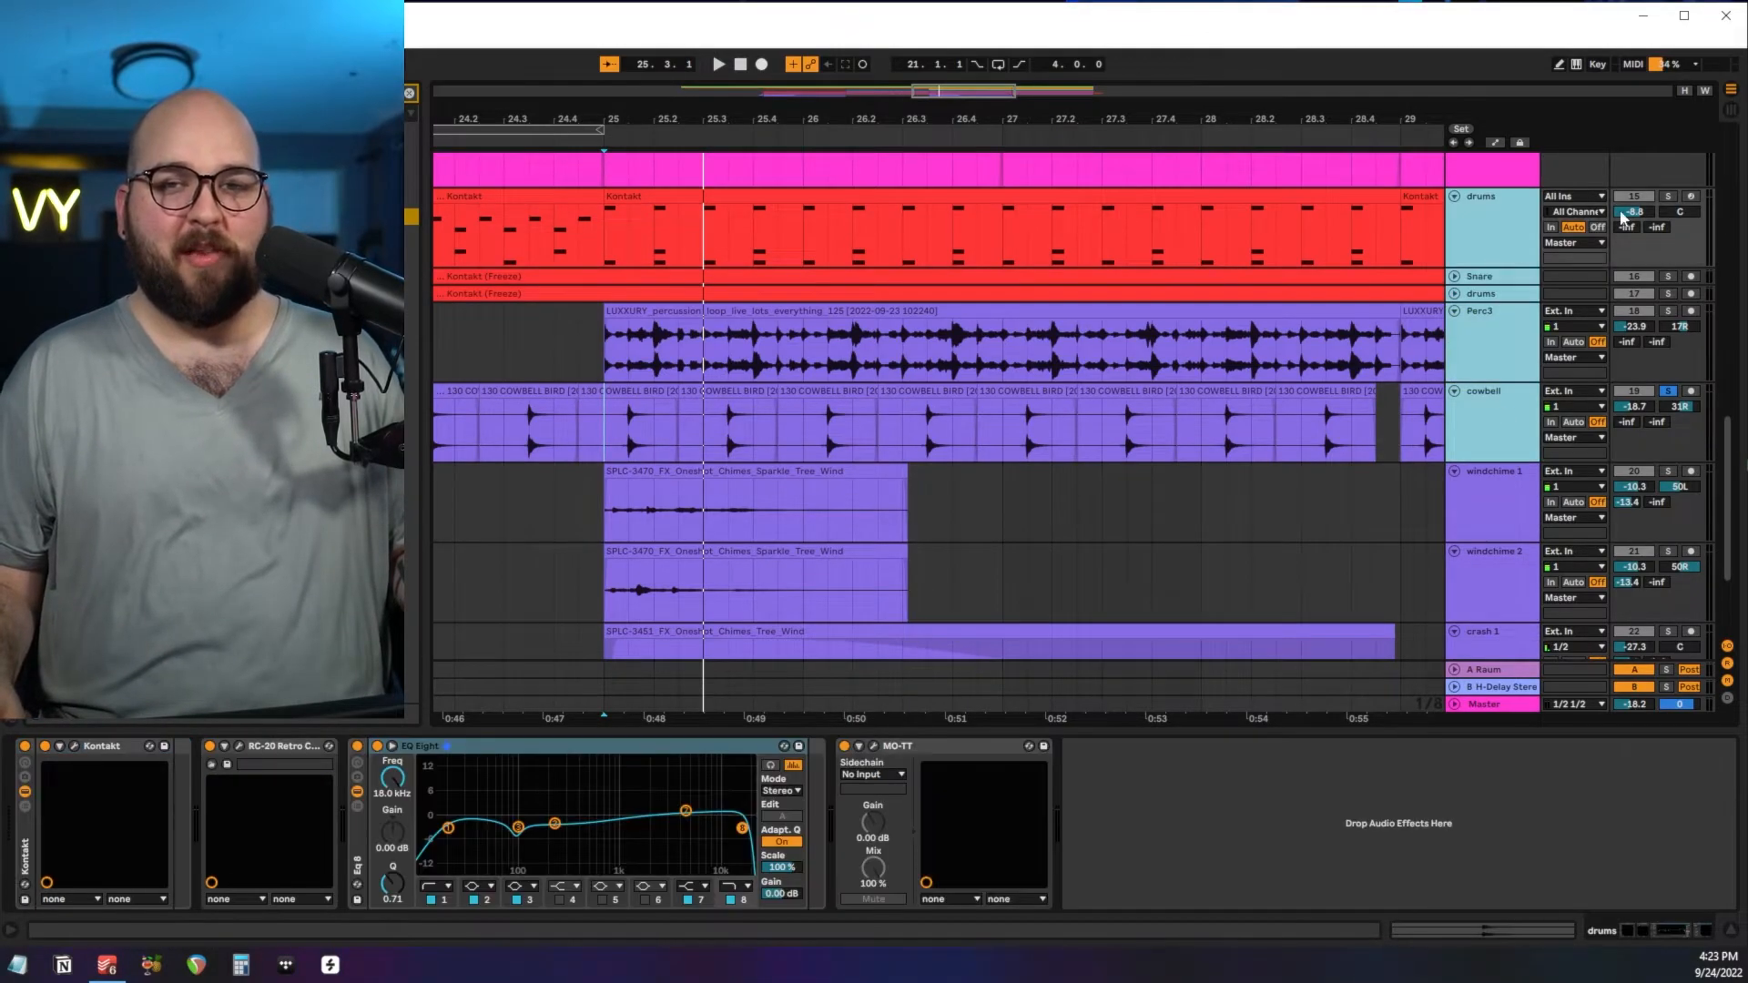
left_click(1667, 197)
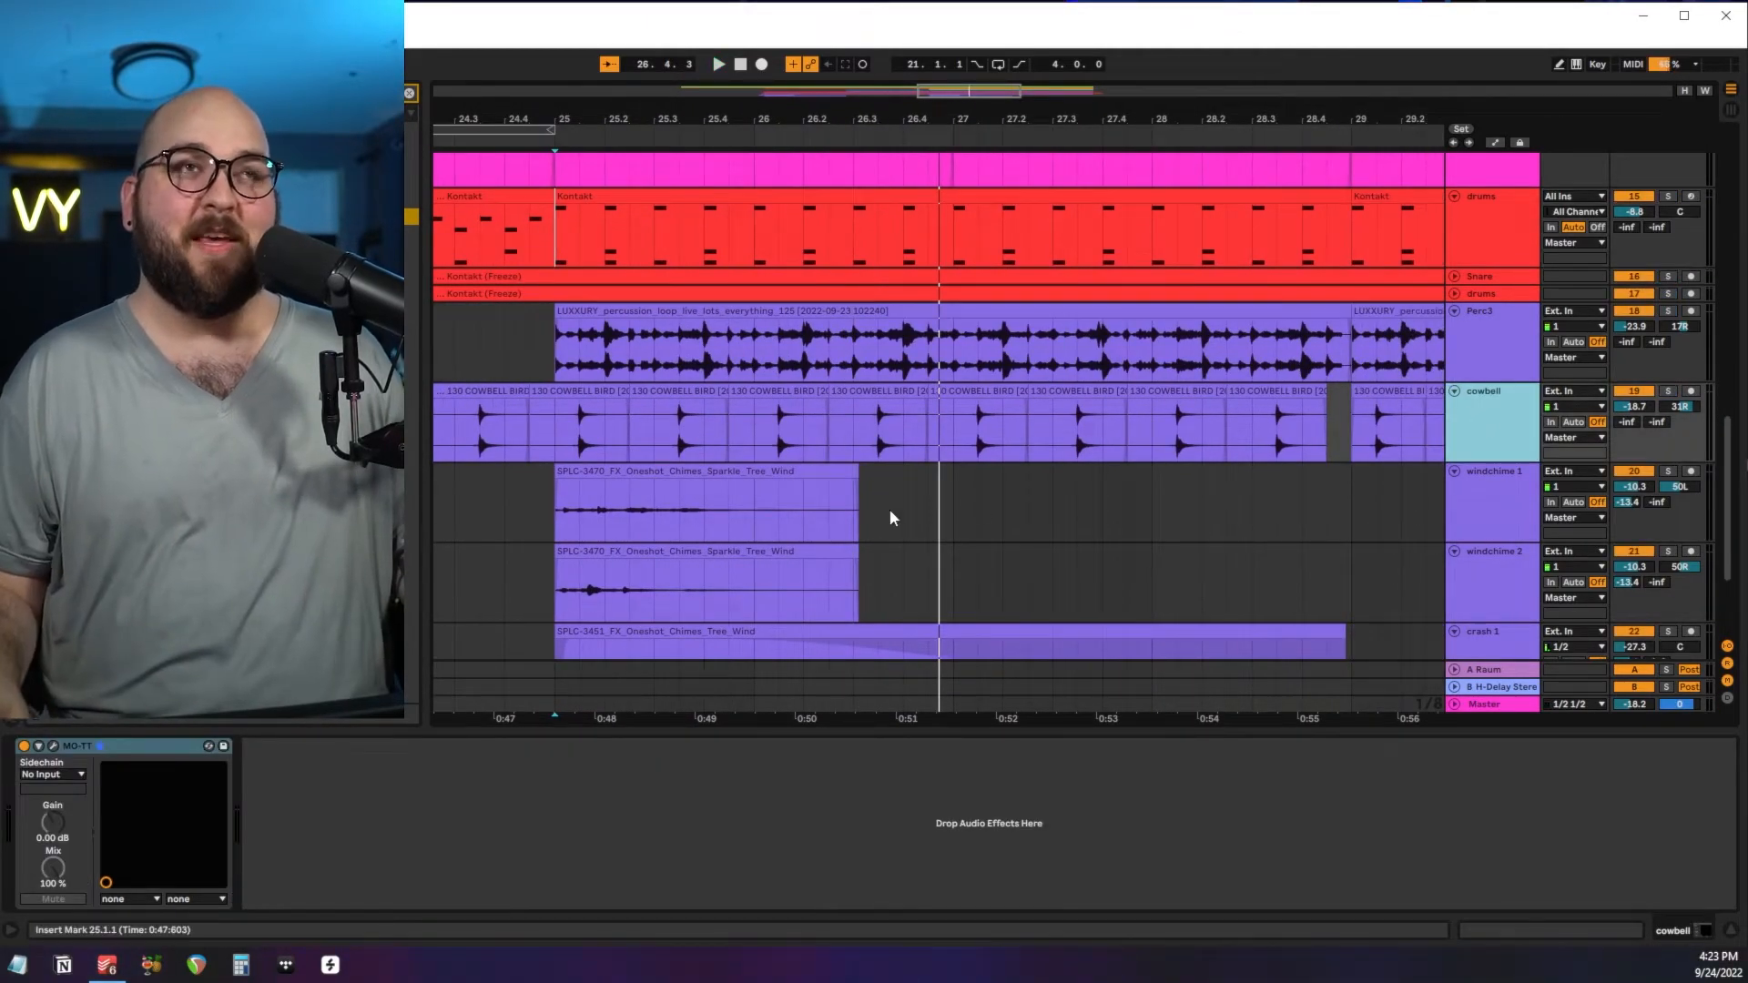
Solo windchime 1, windchime 2 and crash 1 together and play them from bar 25.
left_click(553, 521)
scroll(553, 522, "down", 4)
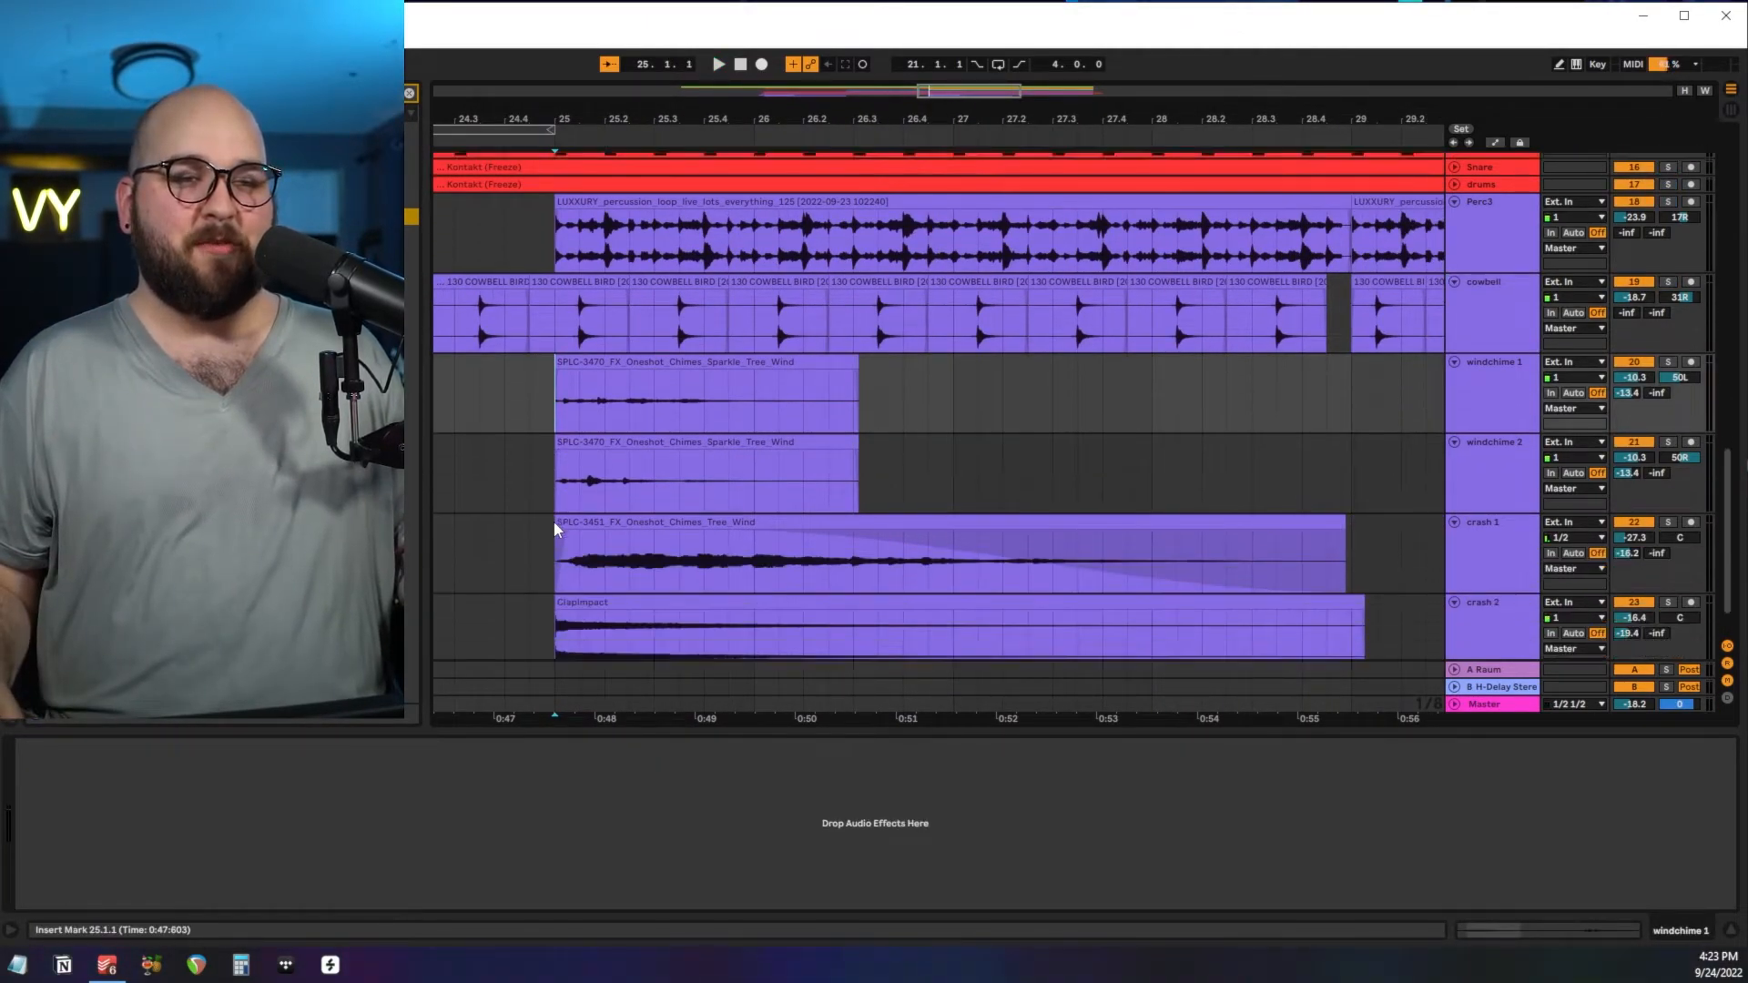
left_click(1502, 342)
left_click(1484, 474, "shift")
left_click(1668, 467)
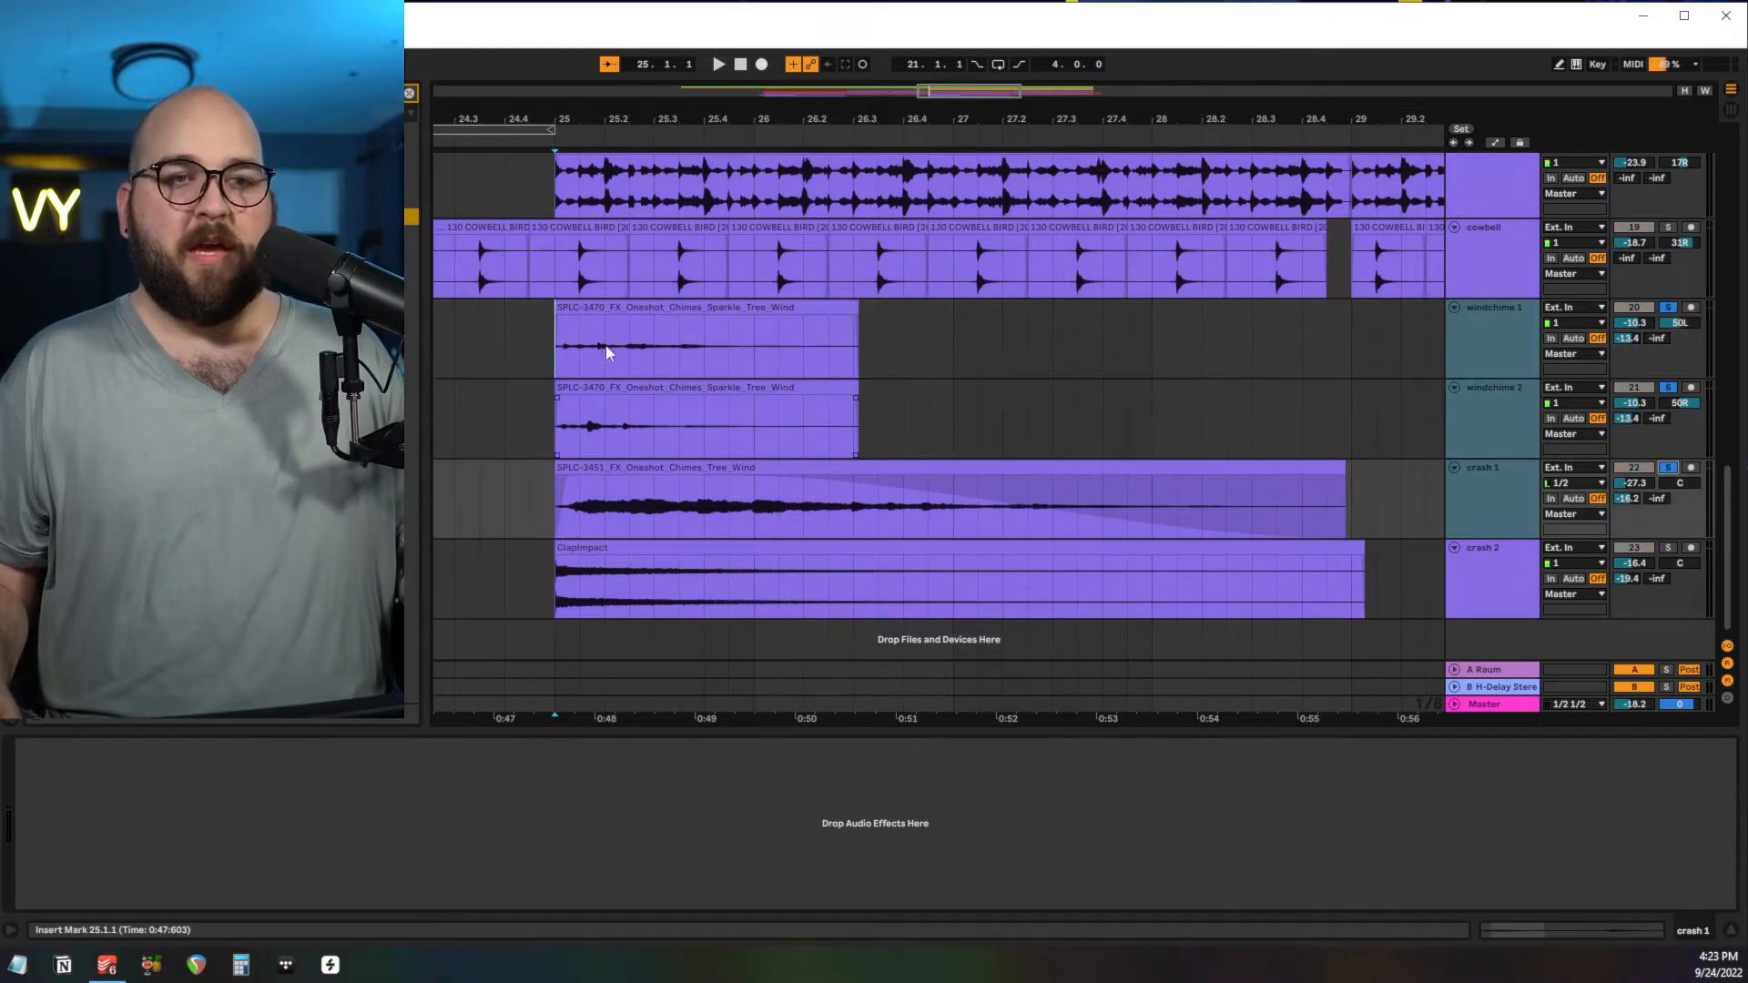
left_click(560, 339)
key("space")
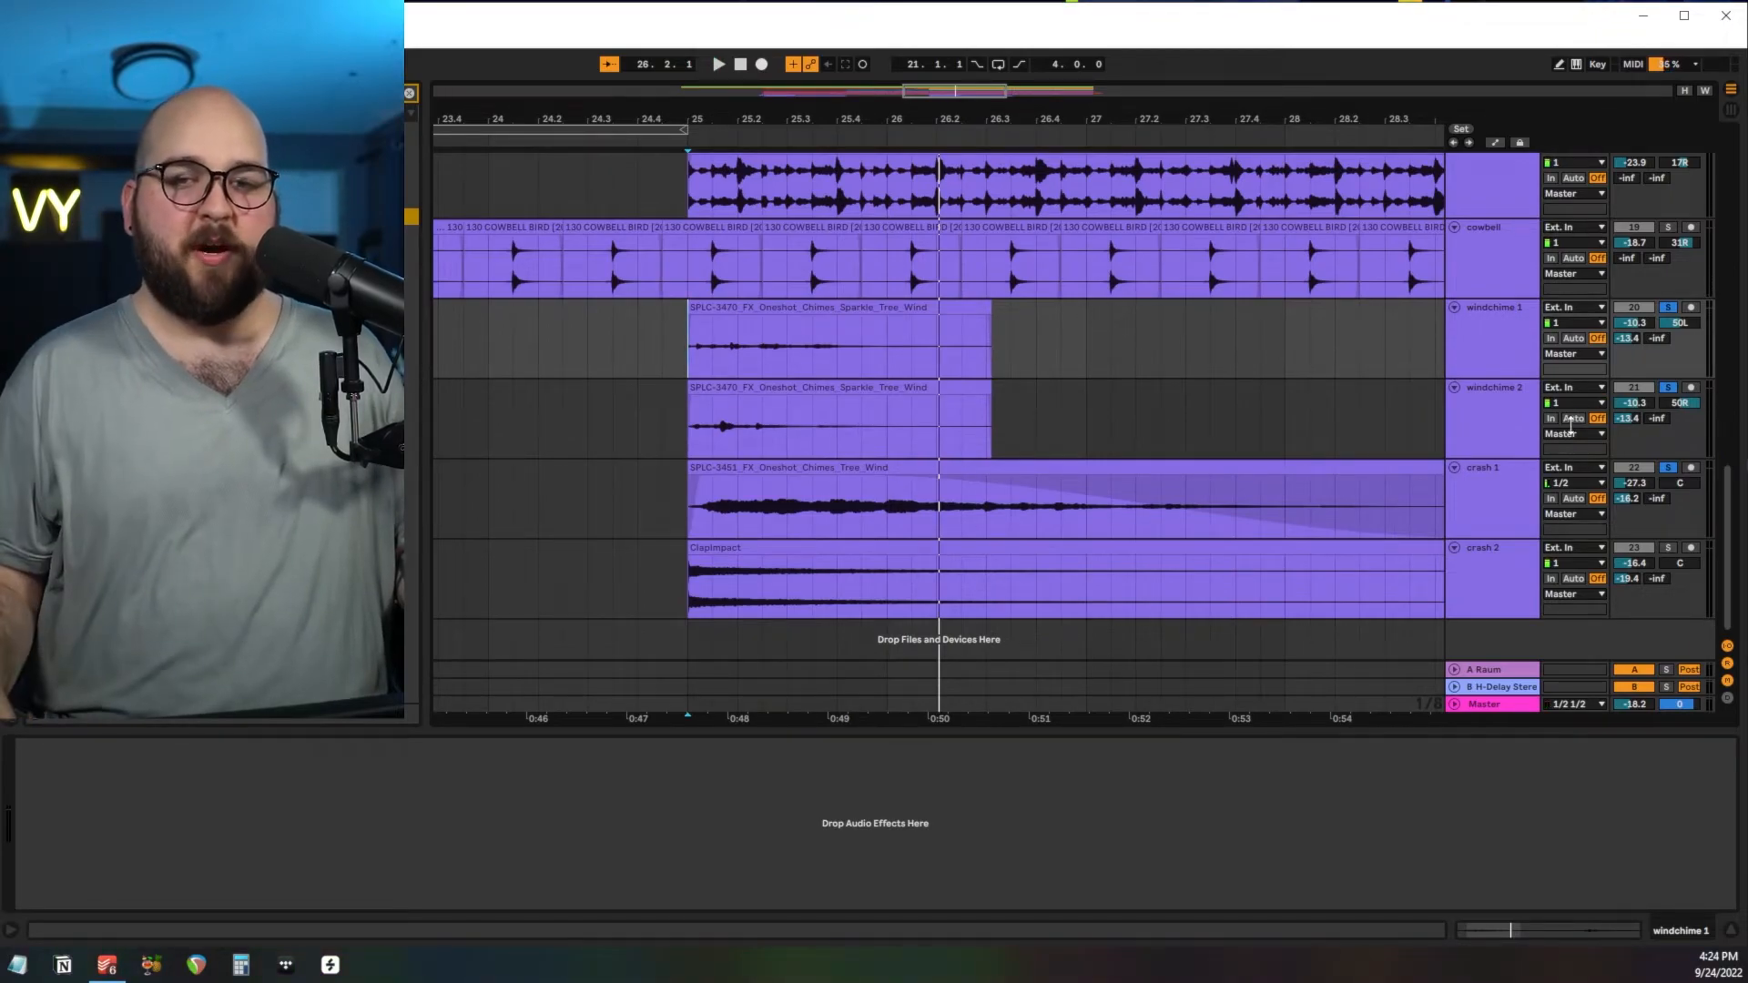
Solo only crash 2 and play its ClapImpact clip from bar 25.
left_click(1506, 597)
left_click(1689, 548)
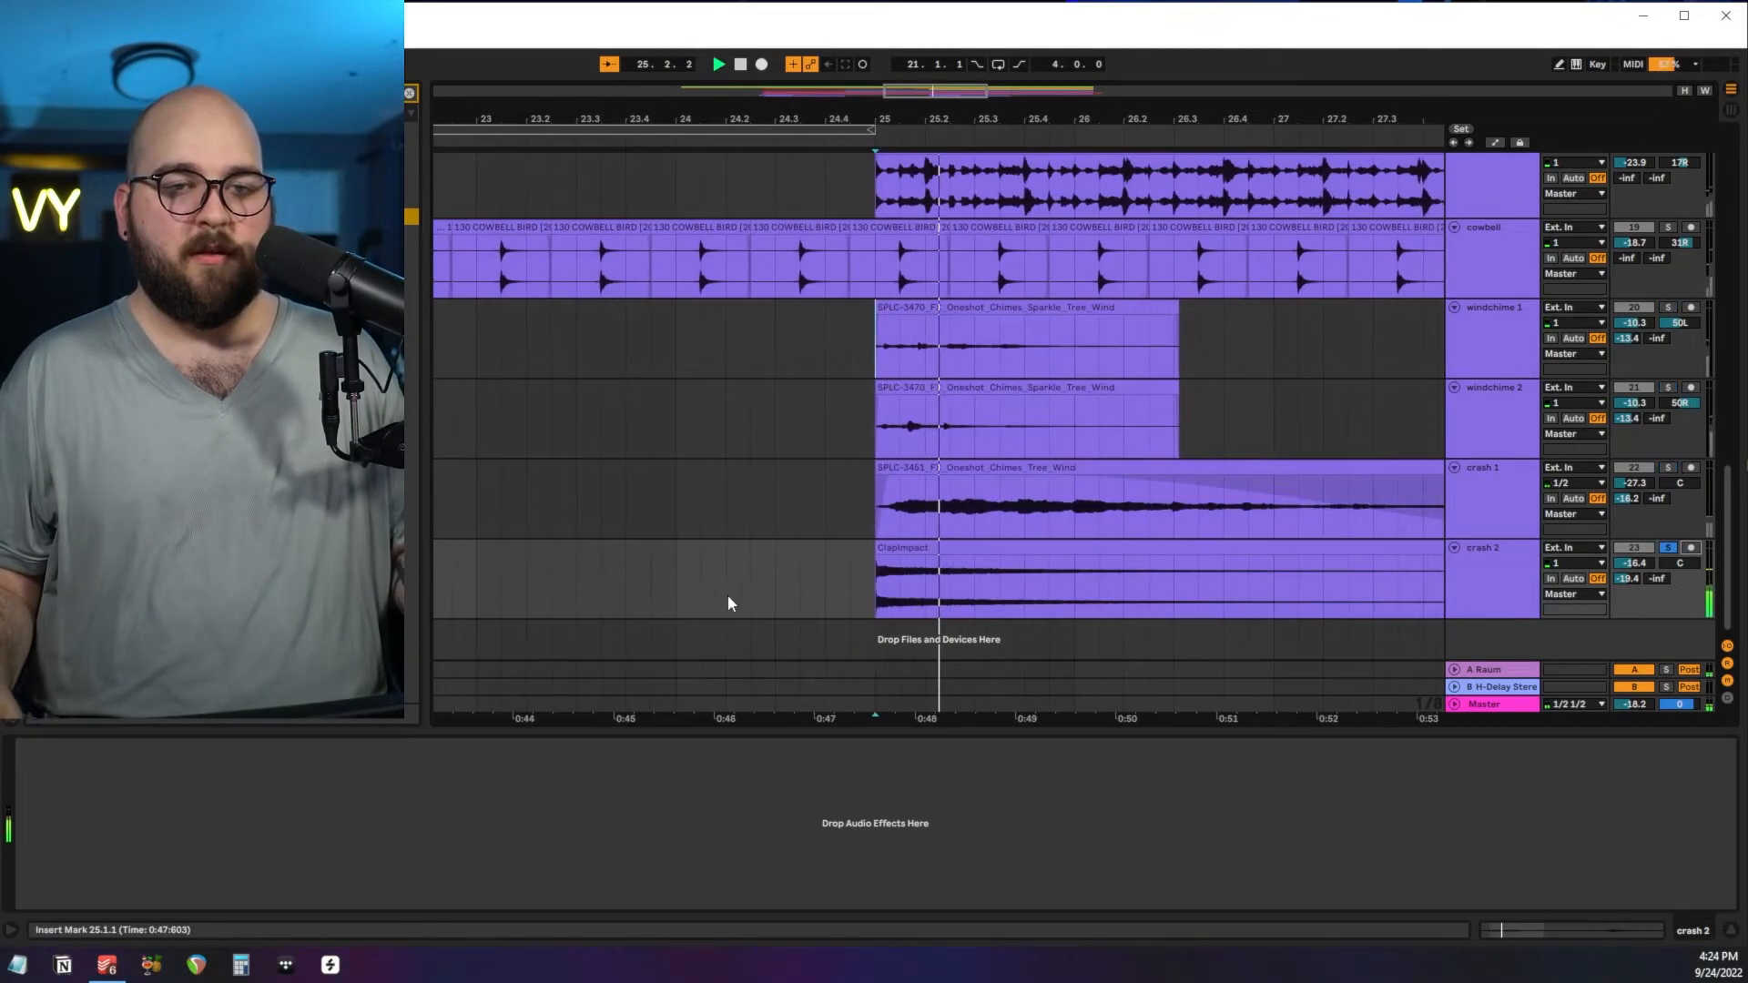
left_click(854, 554)
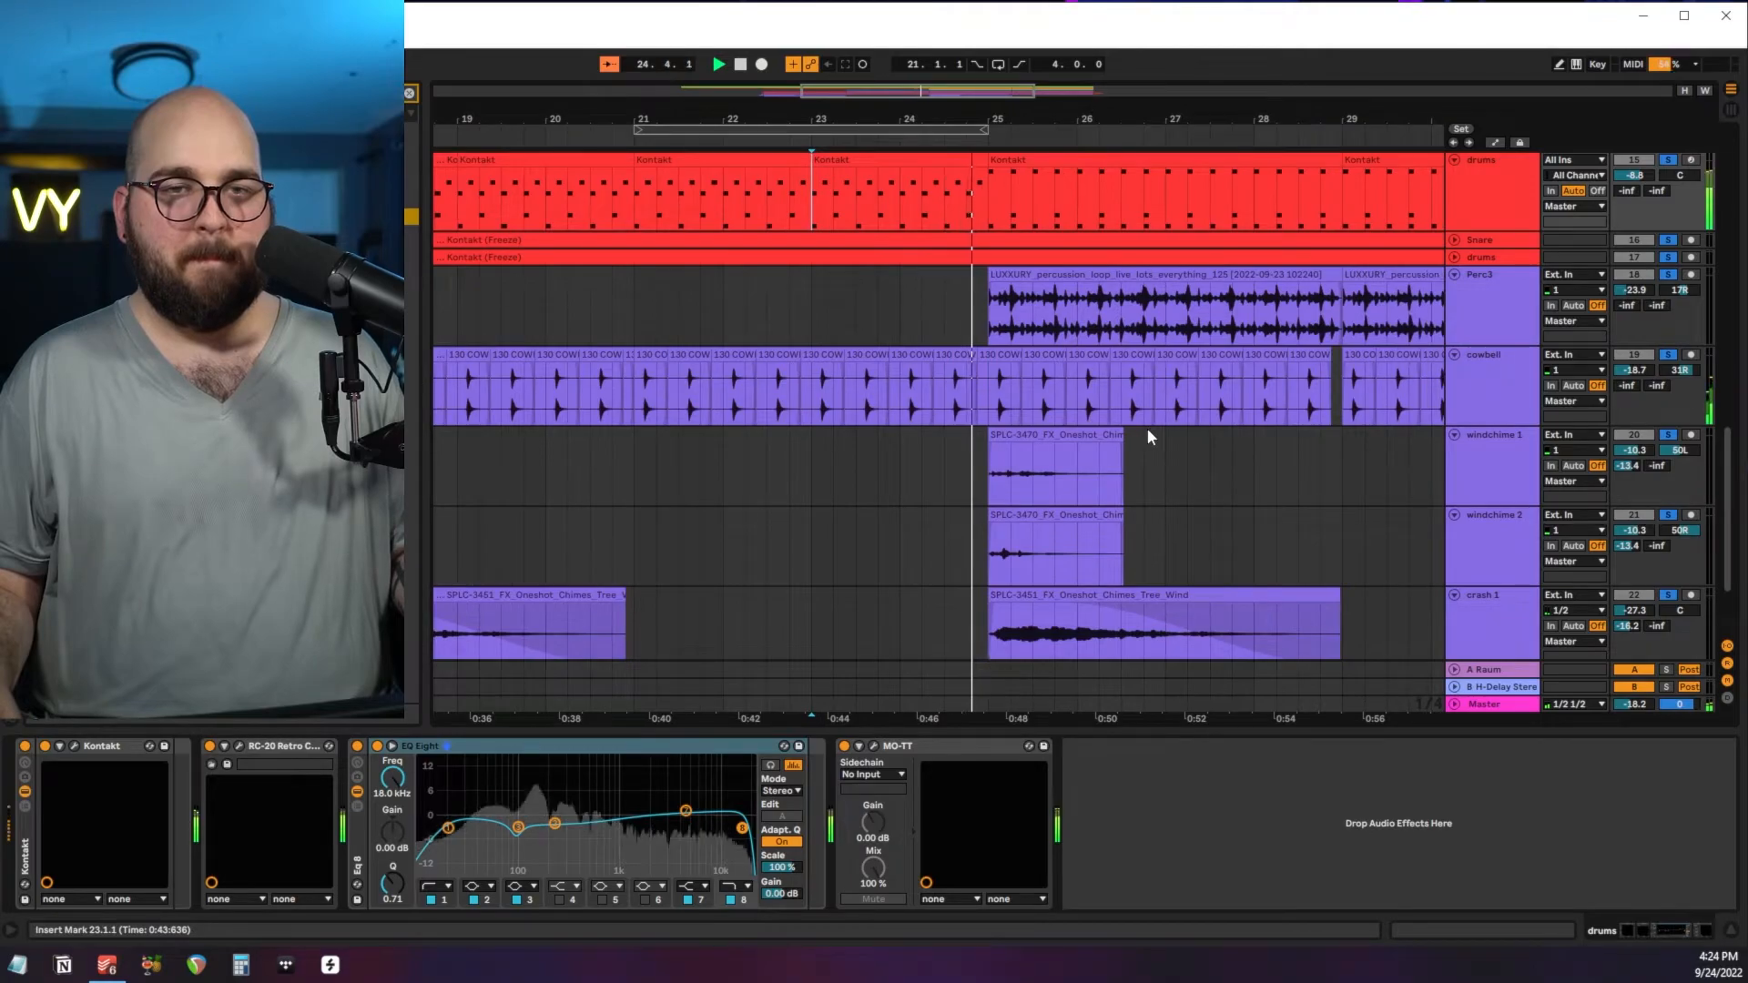
Listen to the soloed drums and percussion tracks together from bar 23 through bar 26, and stop playback.
scroll(1147, 428, "down", 1)
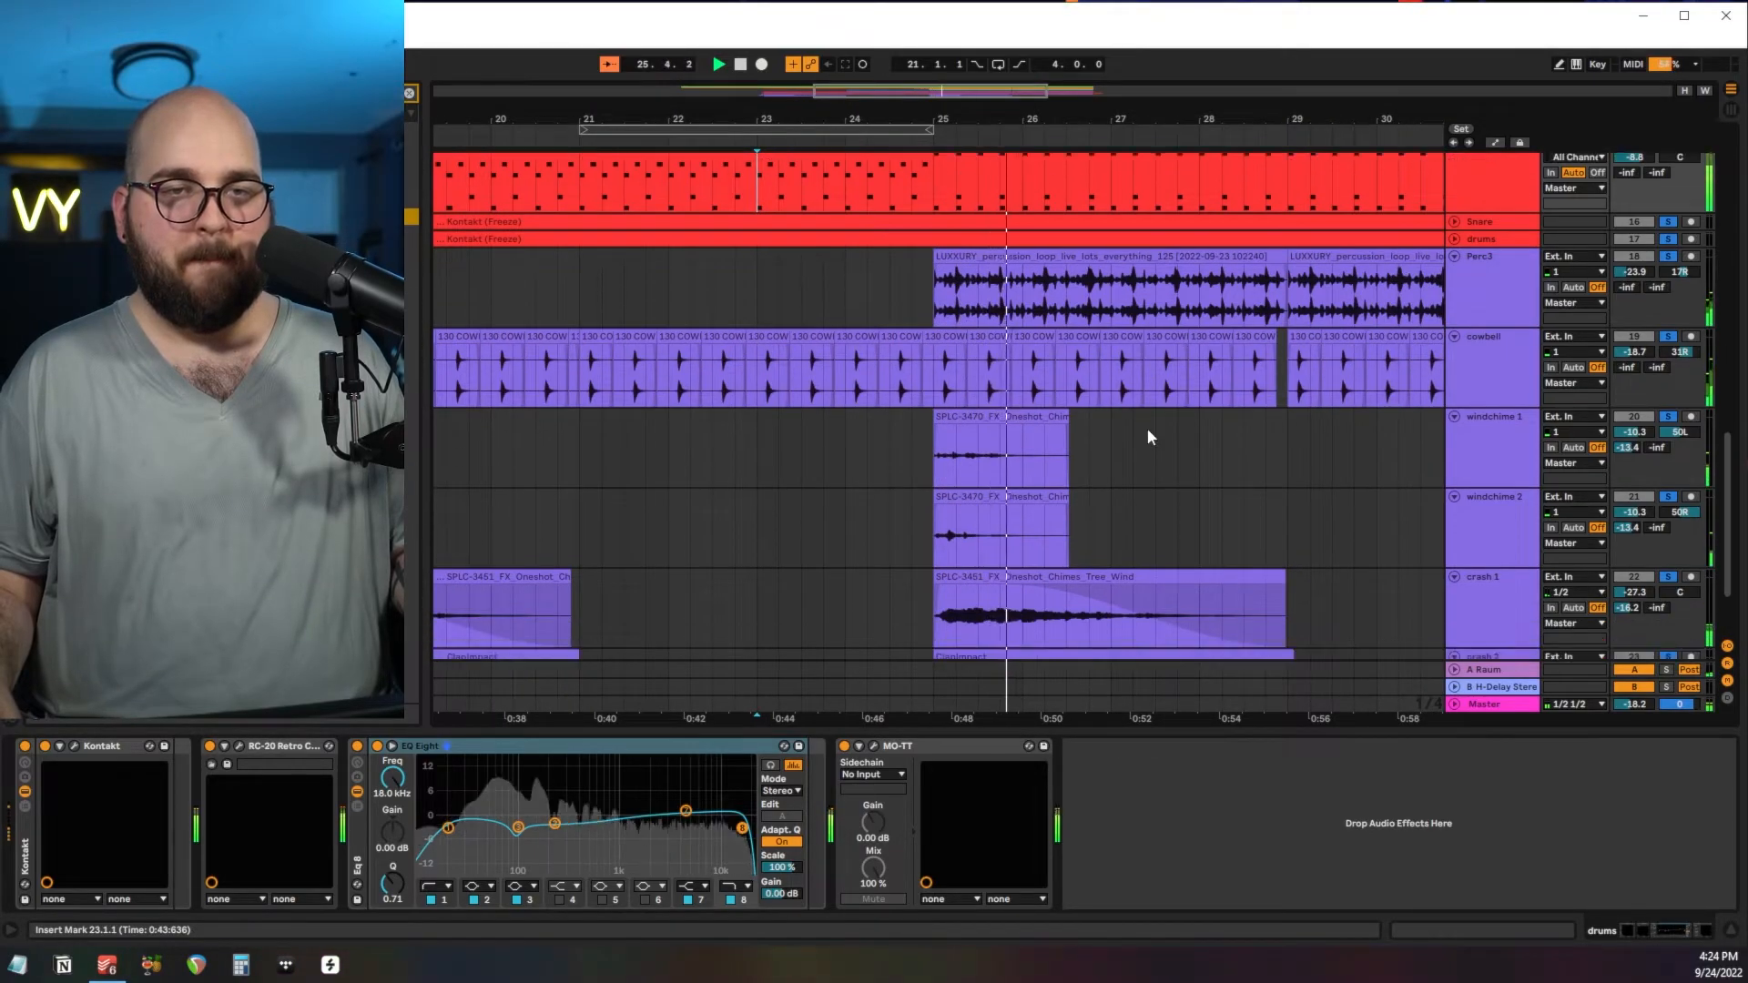
scroll(1147, 437, "down", 1)
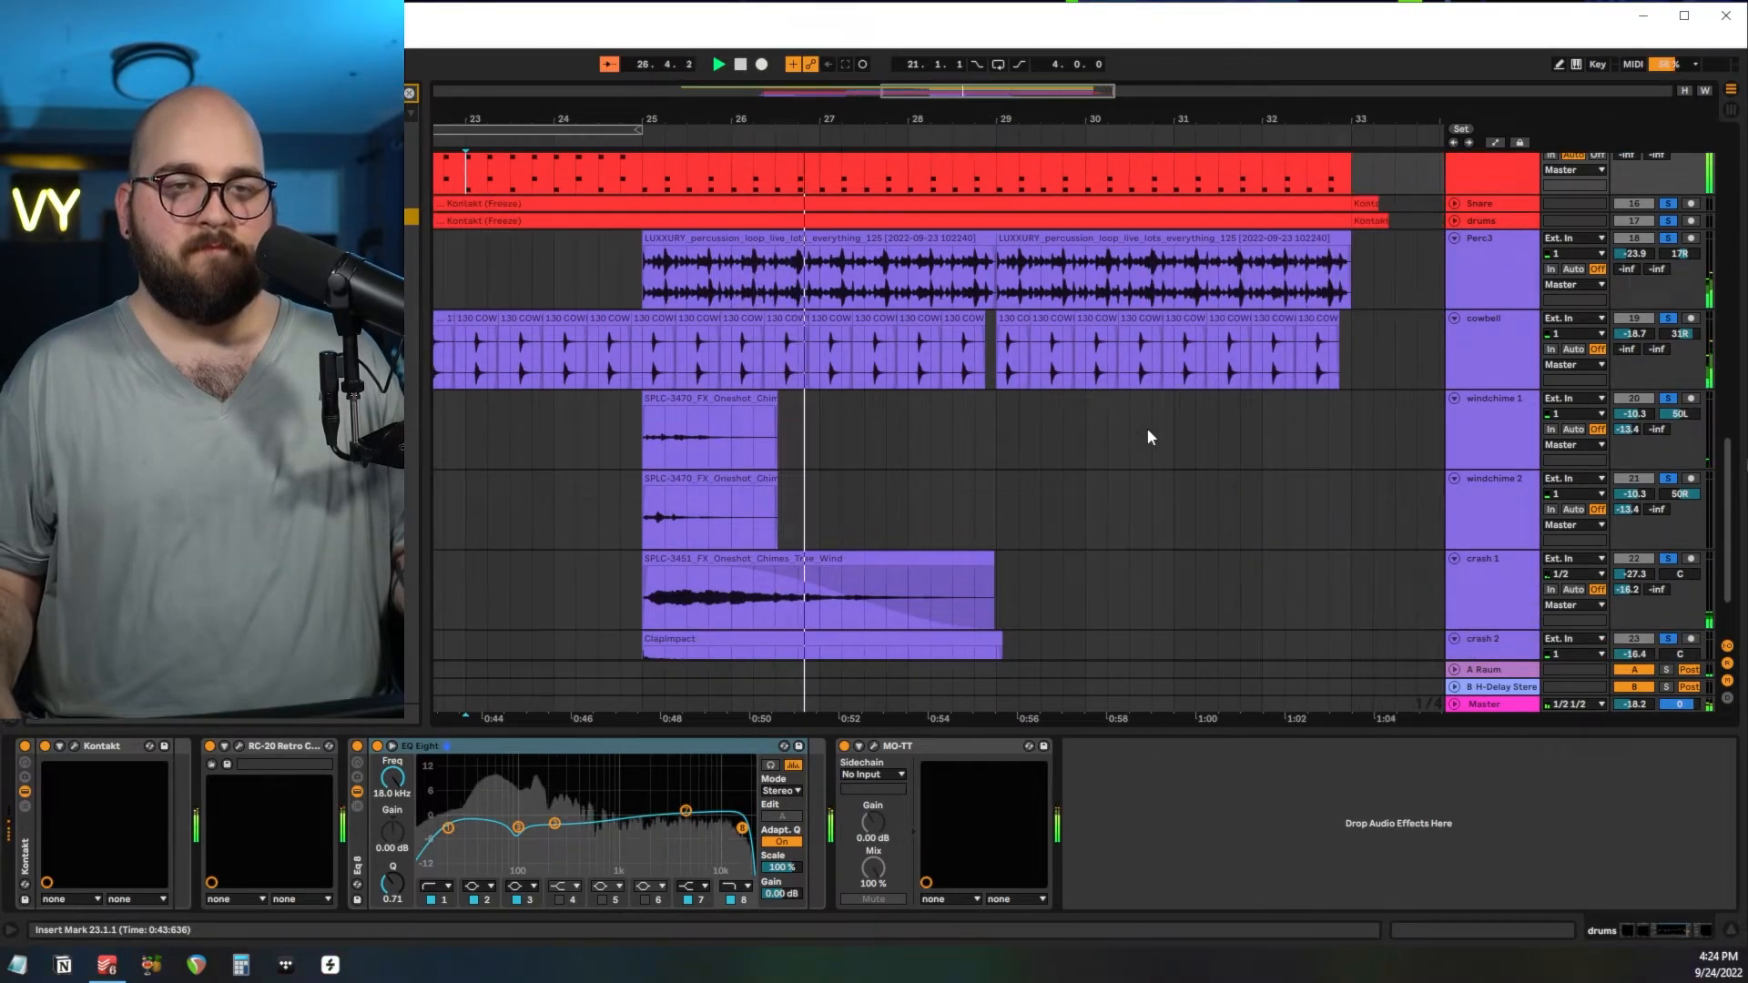
scroll(1147, 428, "up", 8)
key("space")
Open RC-20 Retro Color in the Master effect chain and review its VHS preset and Magnitude setting.
left_click(1487, 704)
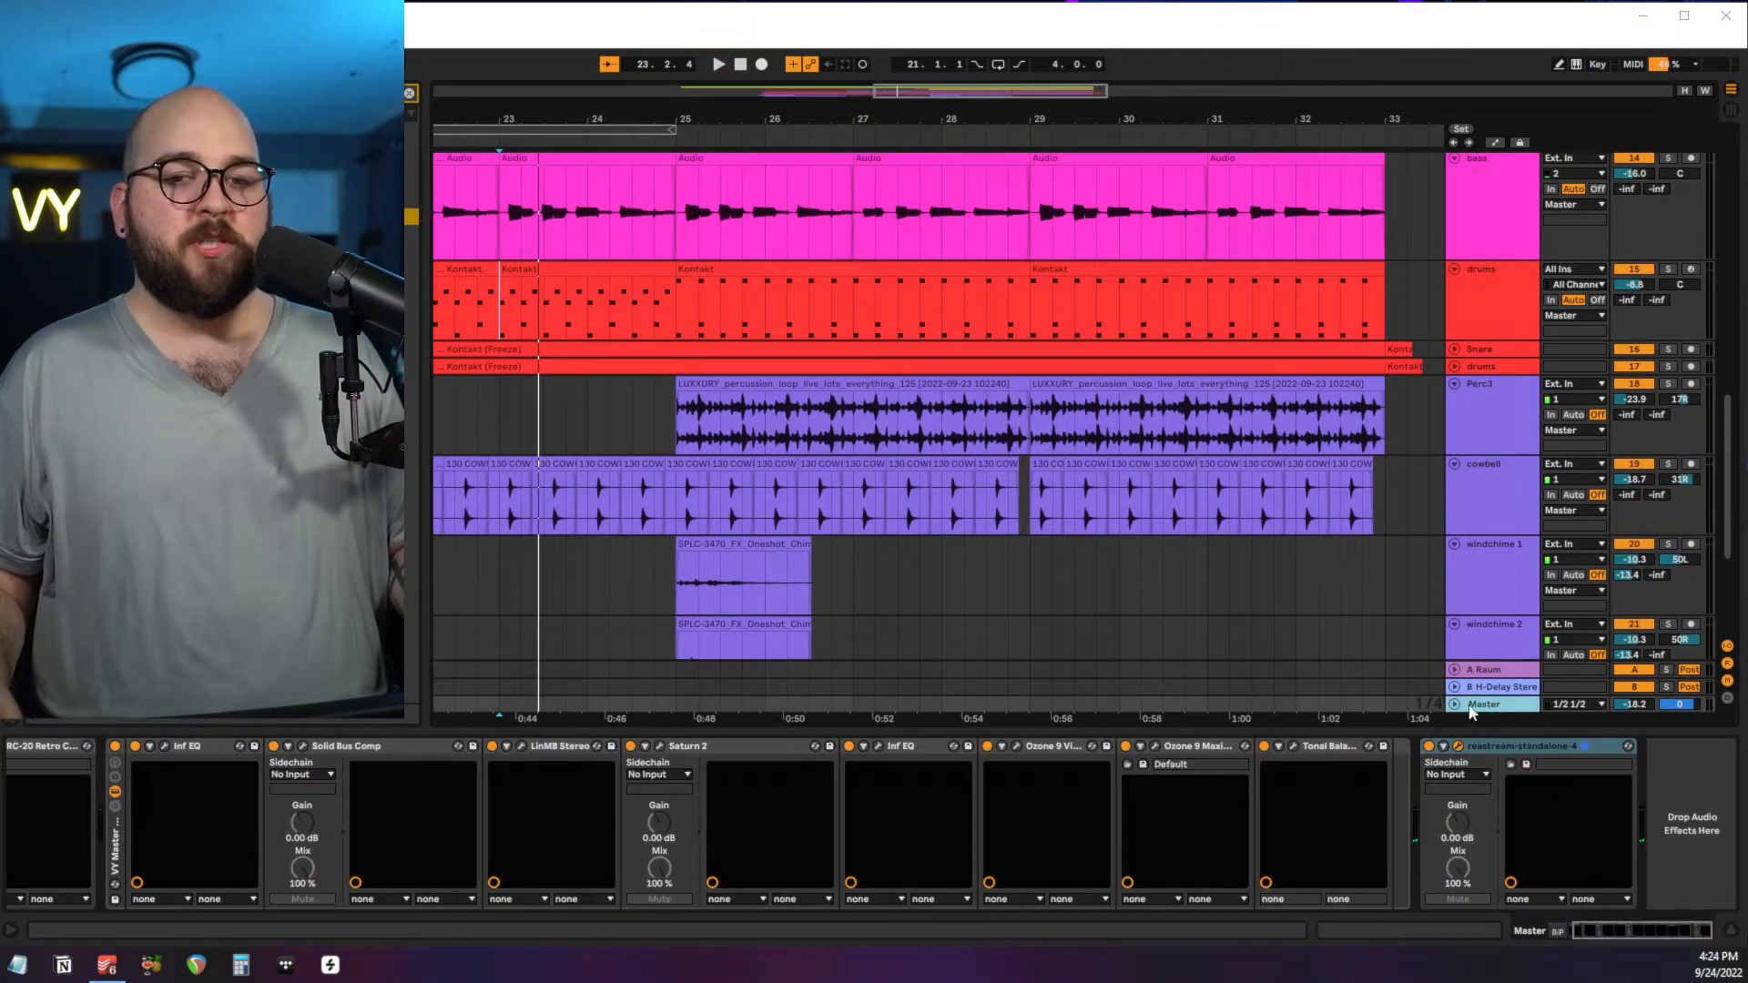
scroll(287, 799, "left", 3)
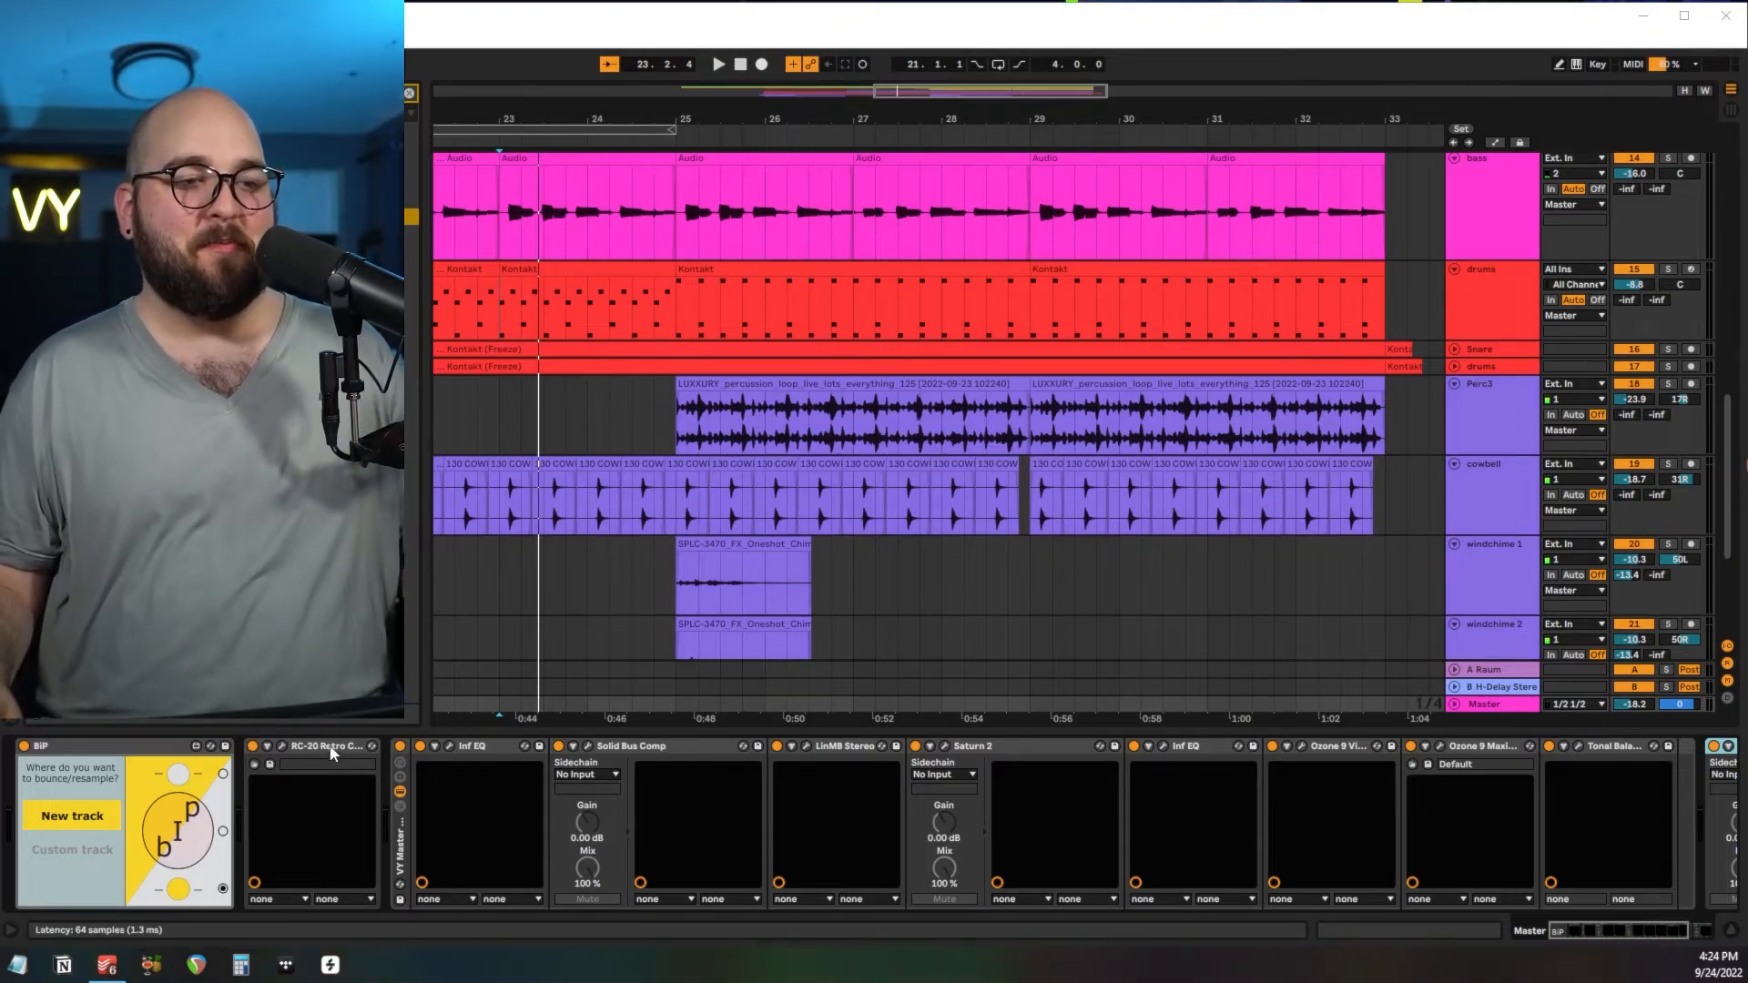
left_click(287, 748)
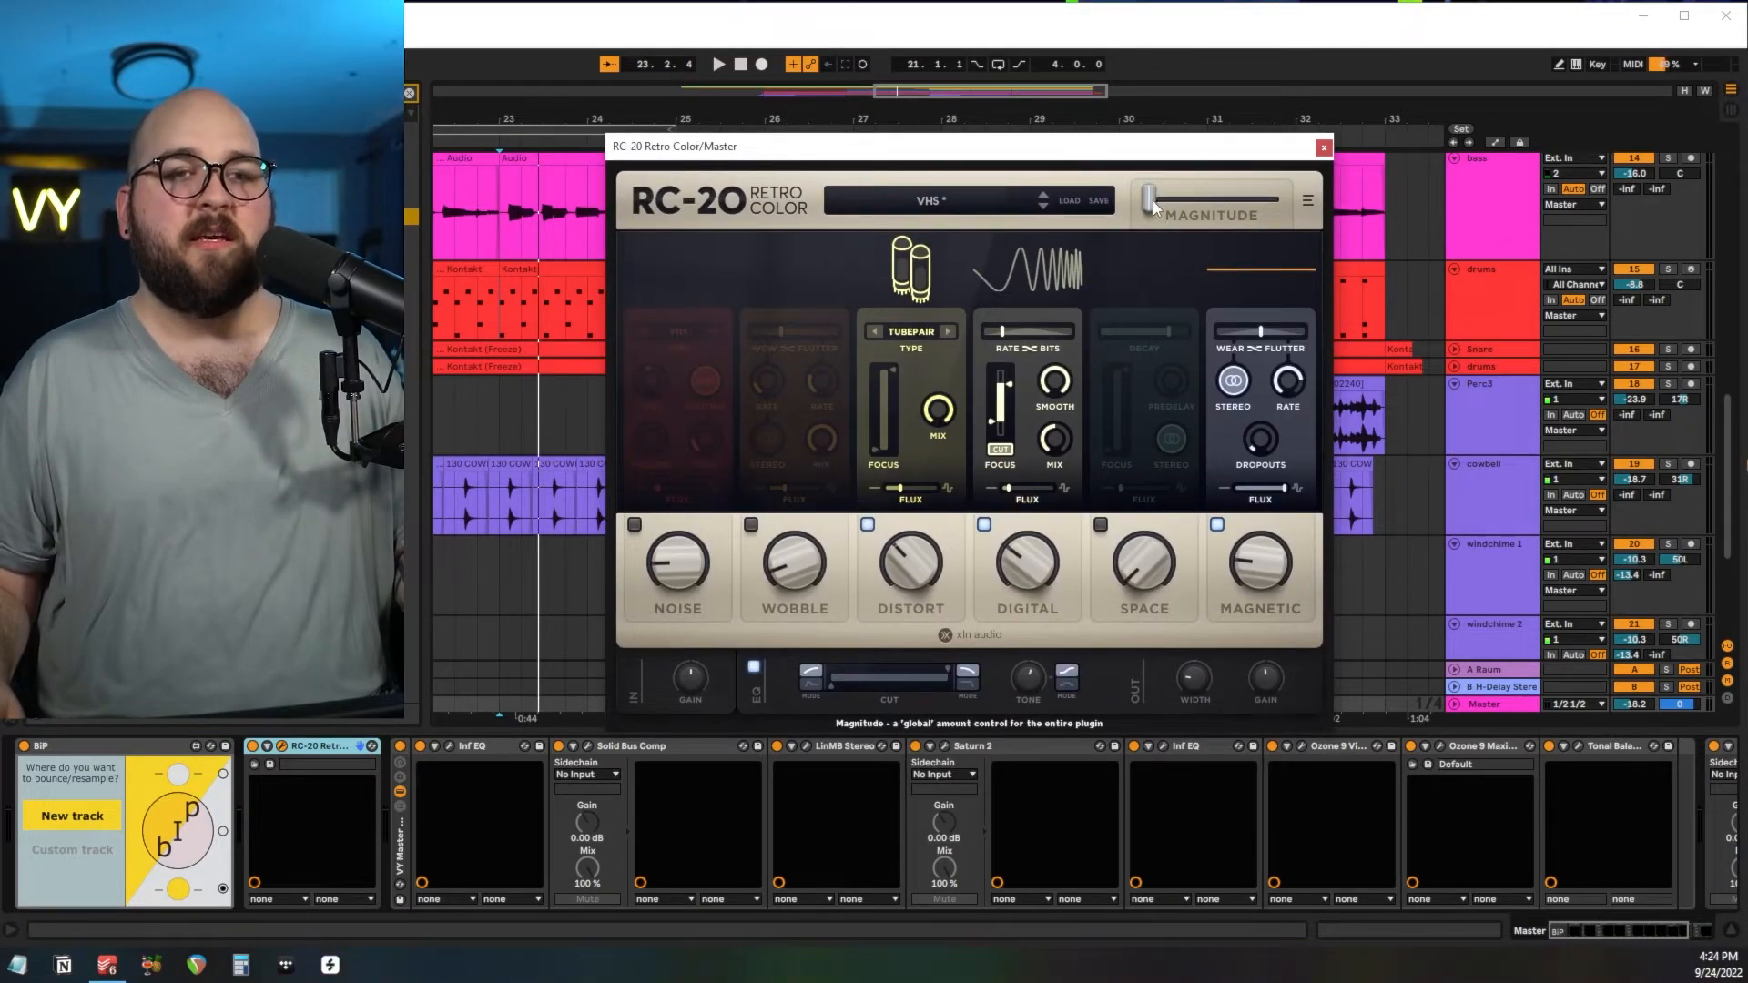
mouse_move(1149, 204)
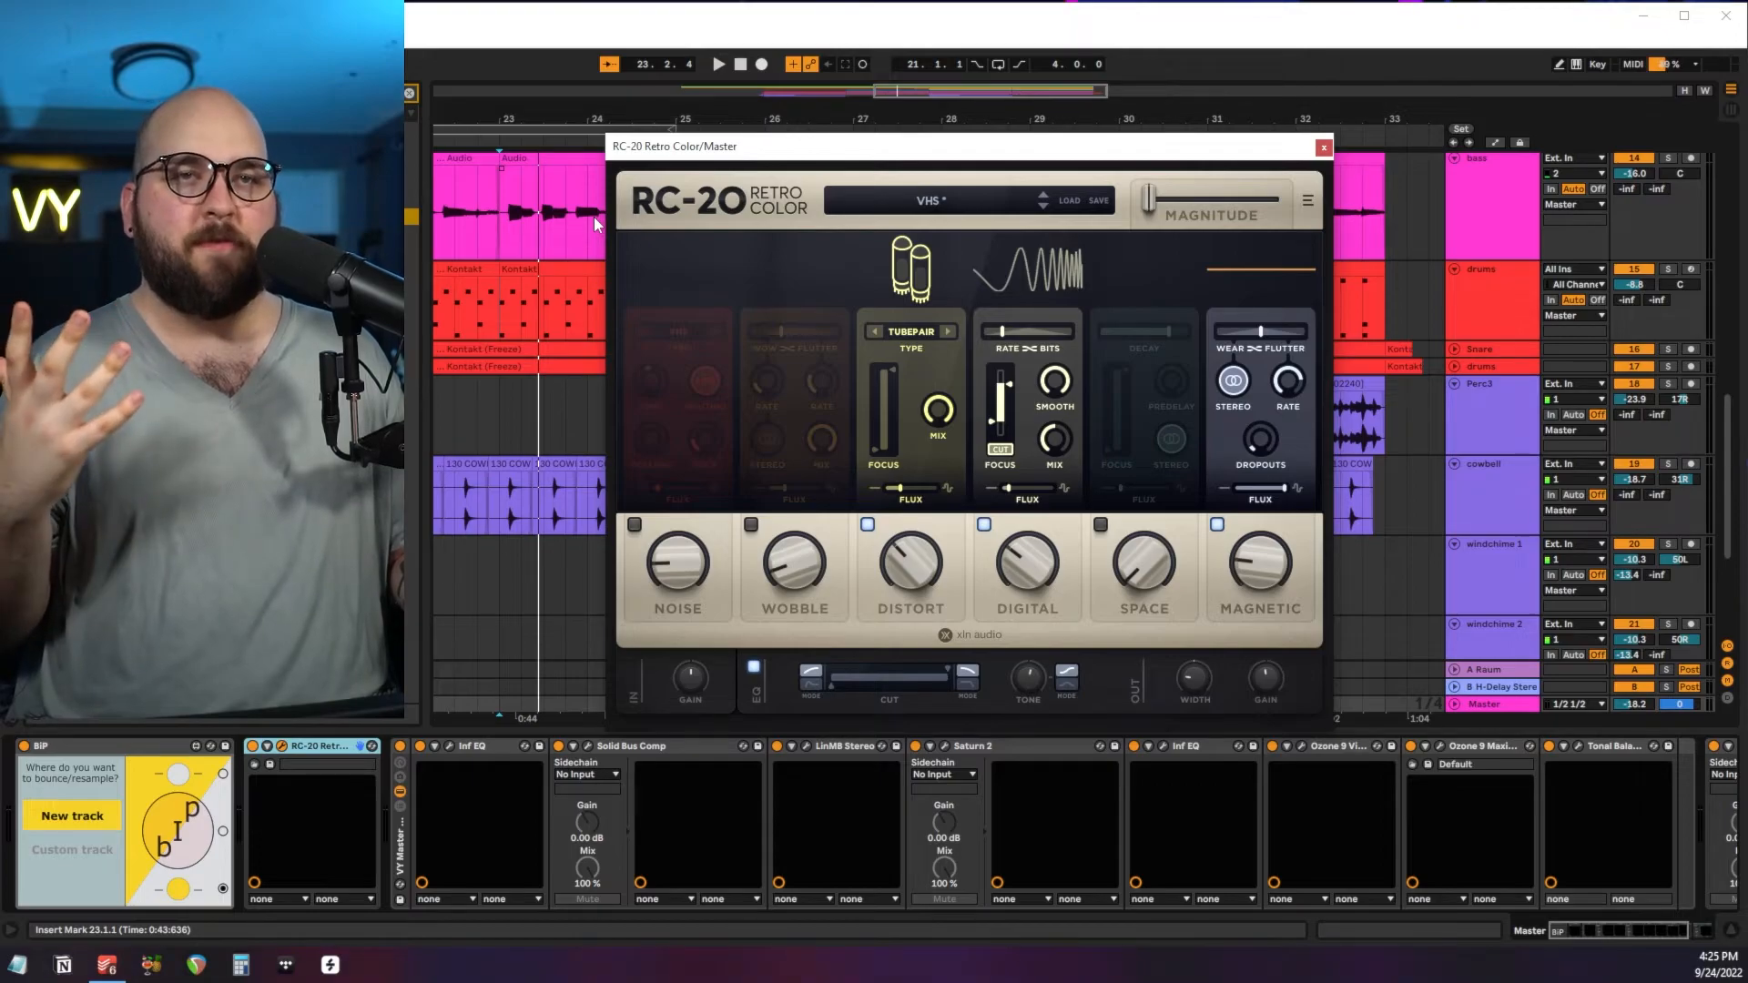
Open the first Inf EQ on the Master and examine its mid and side bands.
left_click(450, 744)
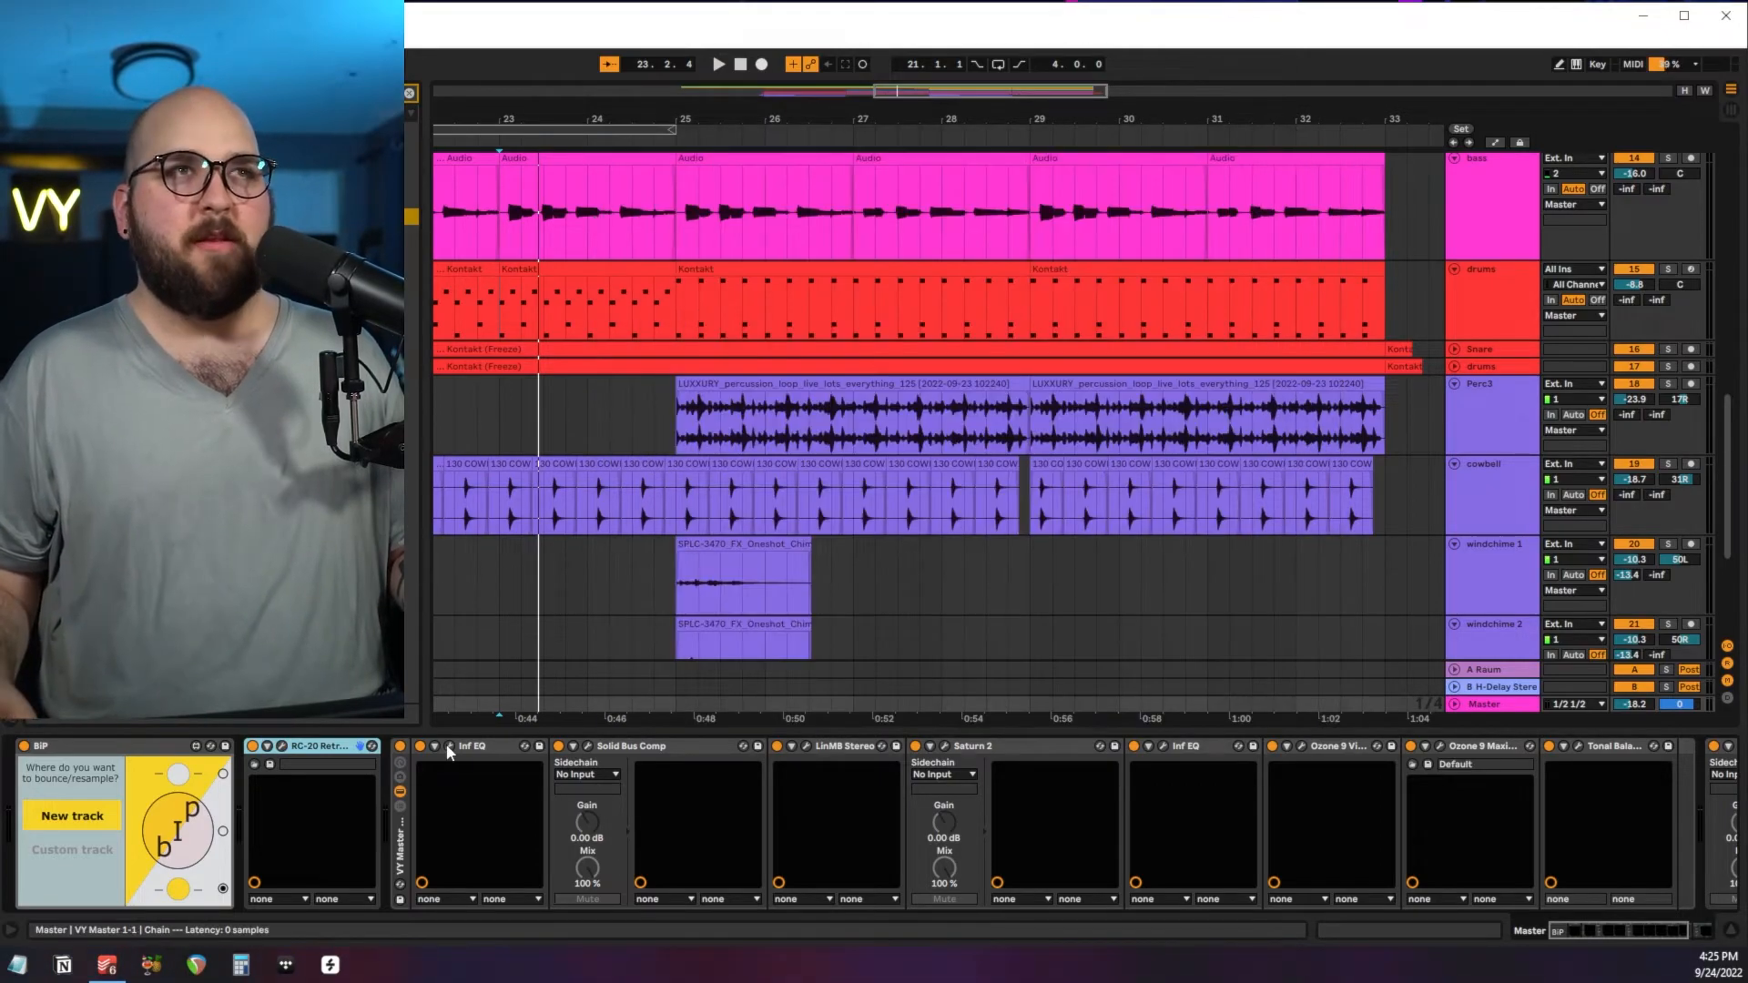
left_click_drag(835, 278, 906, 141)
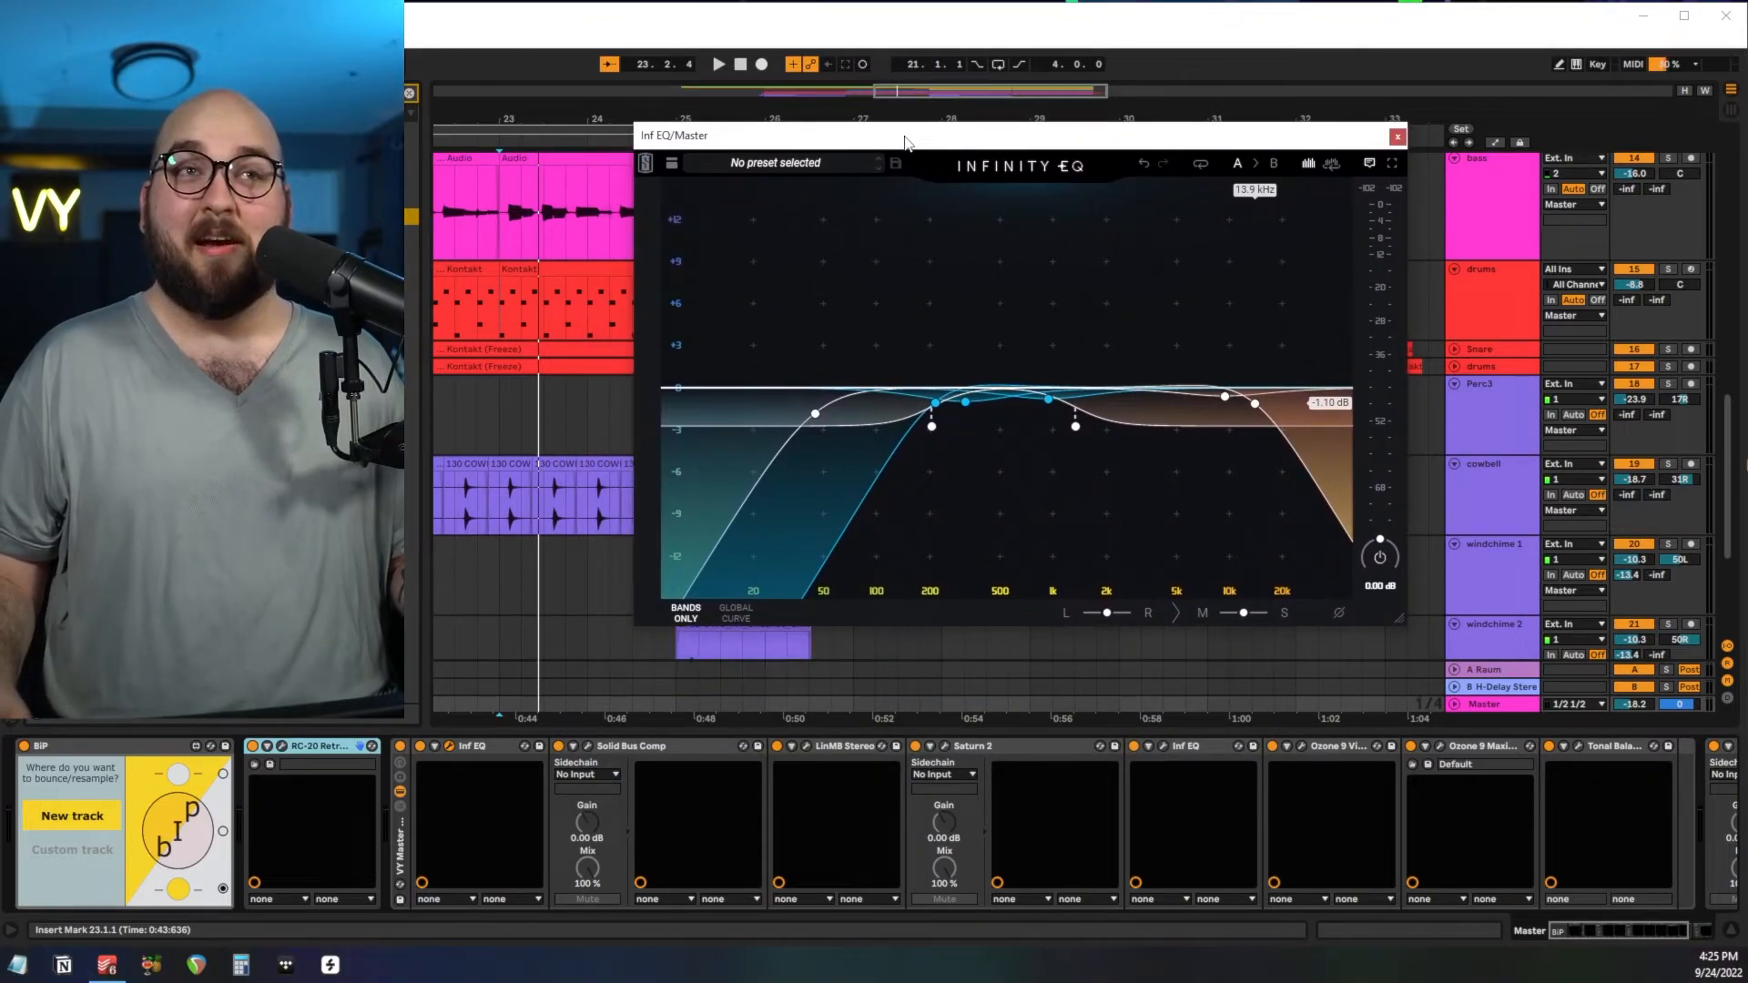
mouse_move(951, 283)
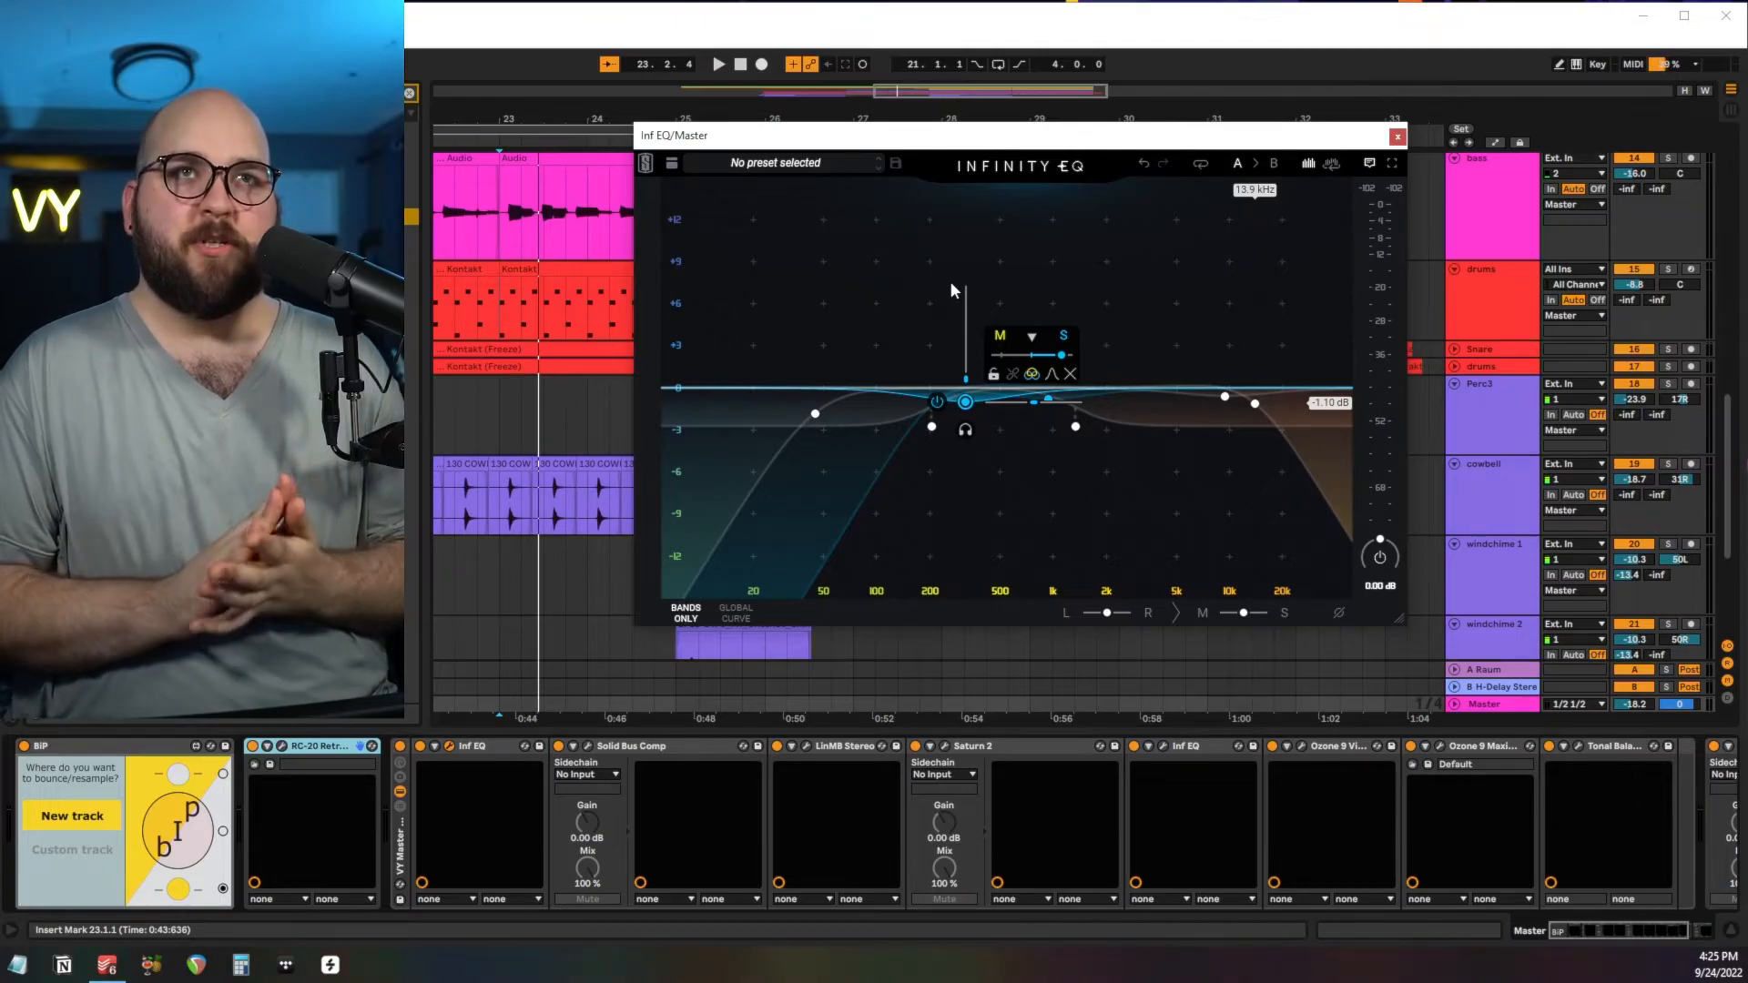
left_click_drag(965, 402, 936, 441)
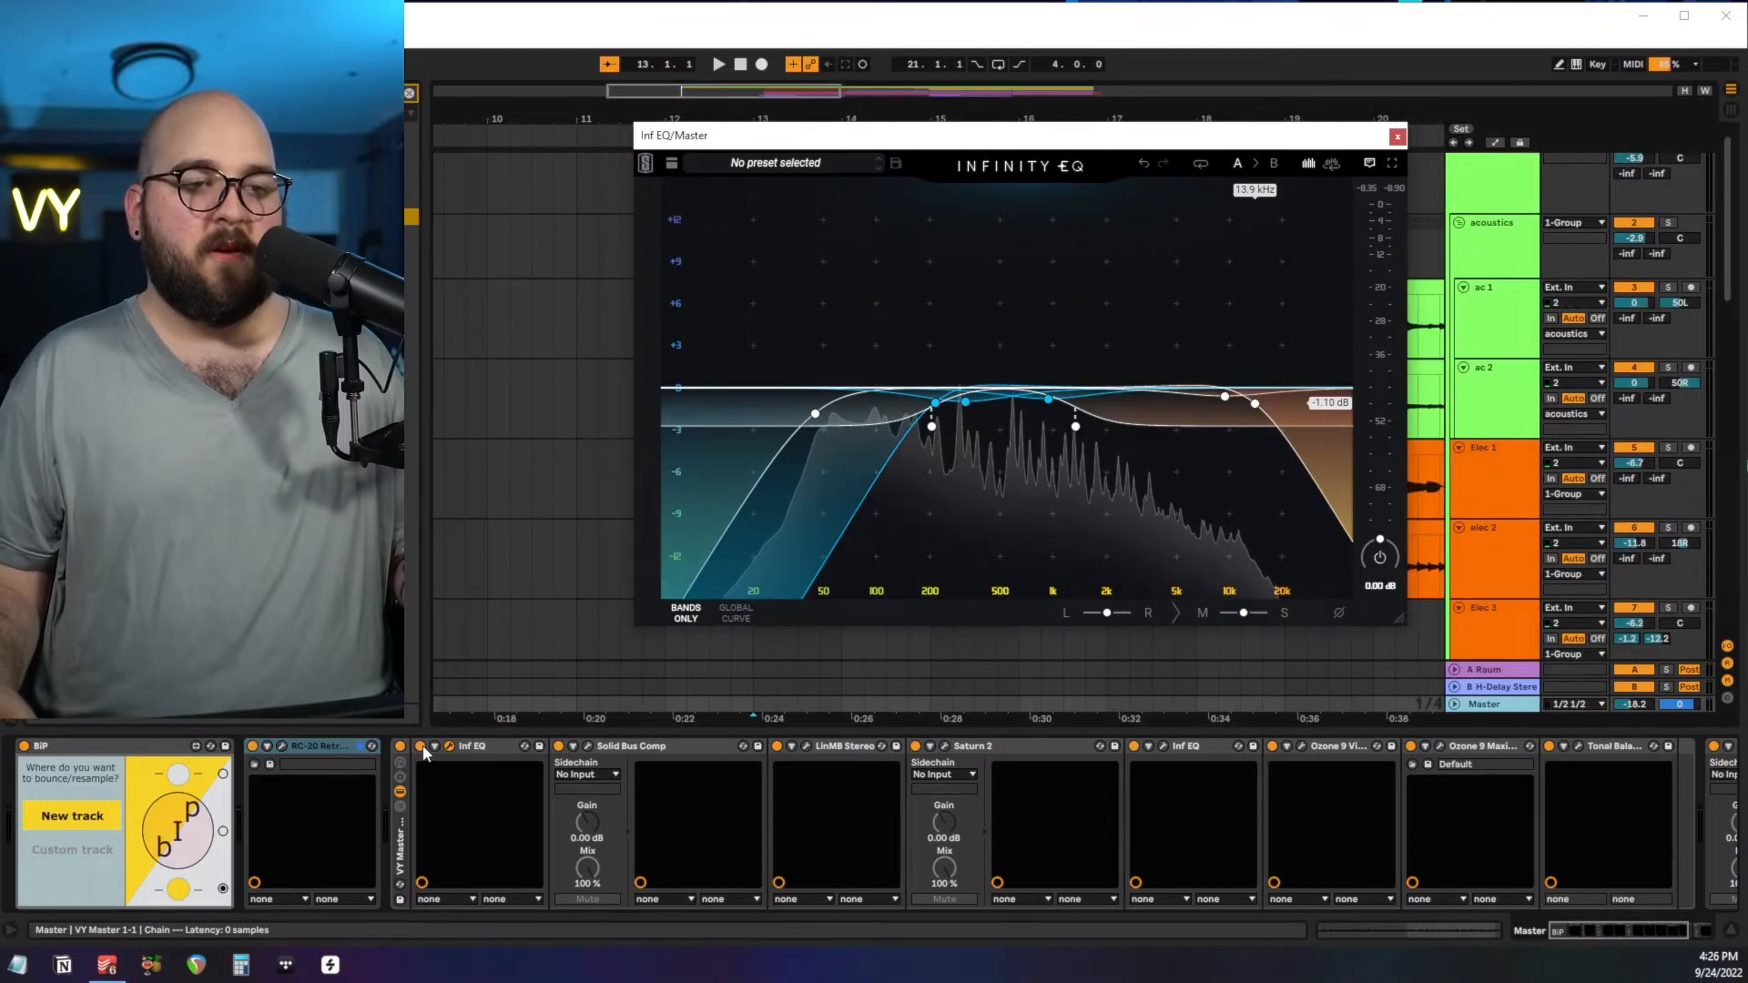
Compare the mix from bar 13 with the first Inf EQ bypassed and enabled, and check its 1.33 kHz band.
left_click(421, 746)
key("space")
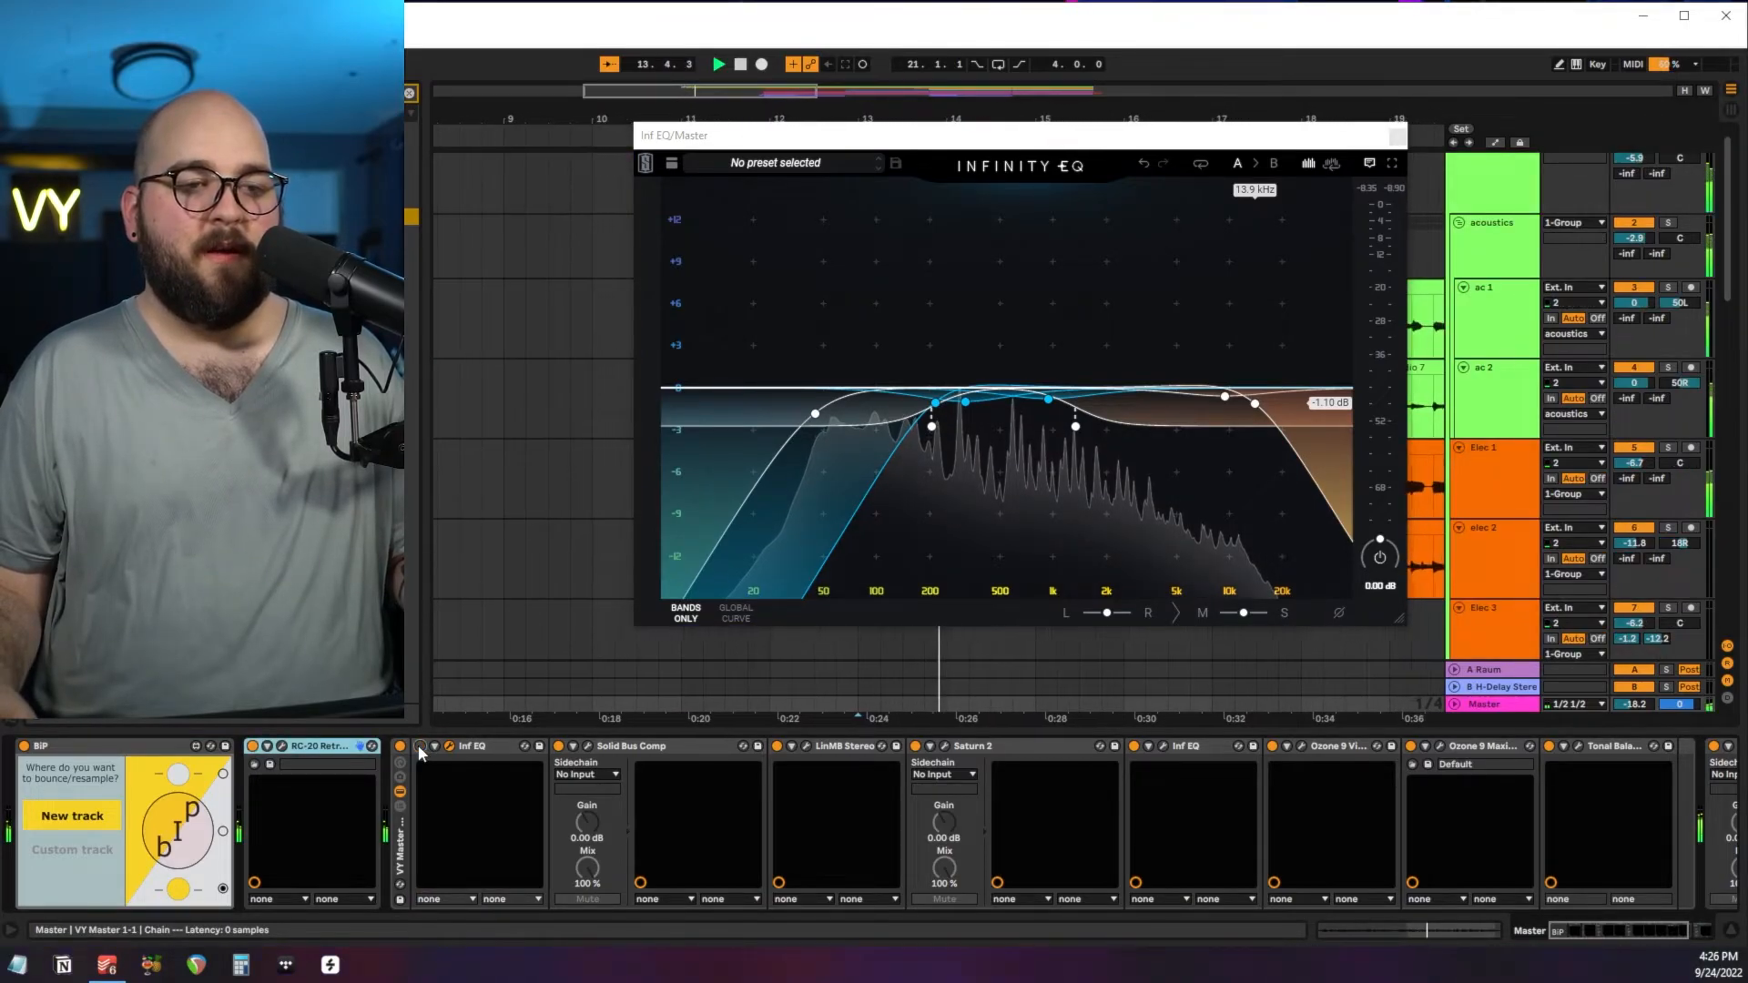
left_click(420, 746)
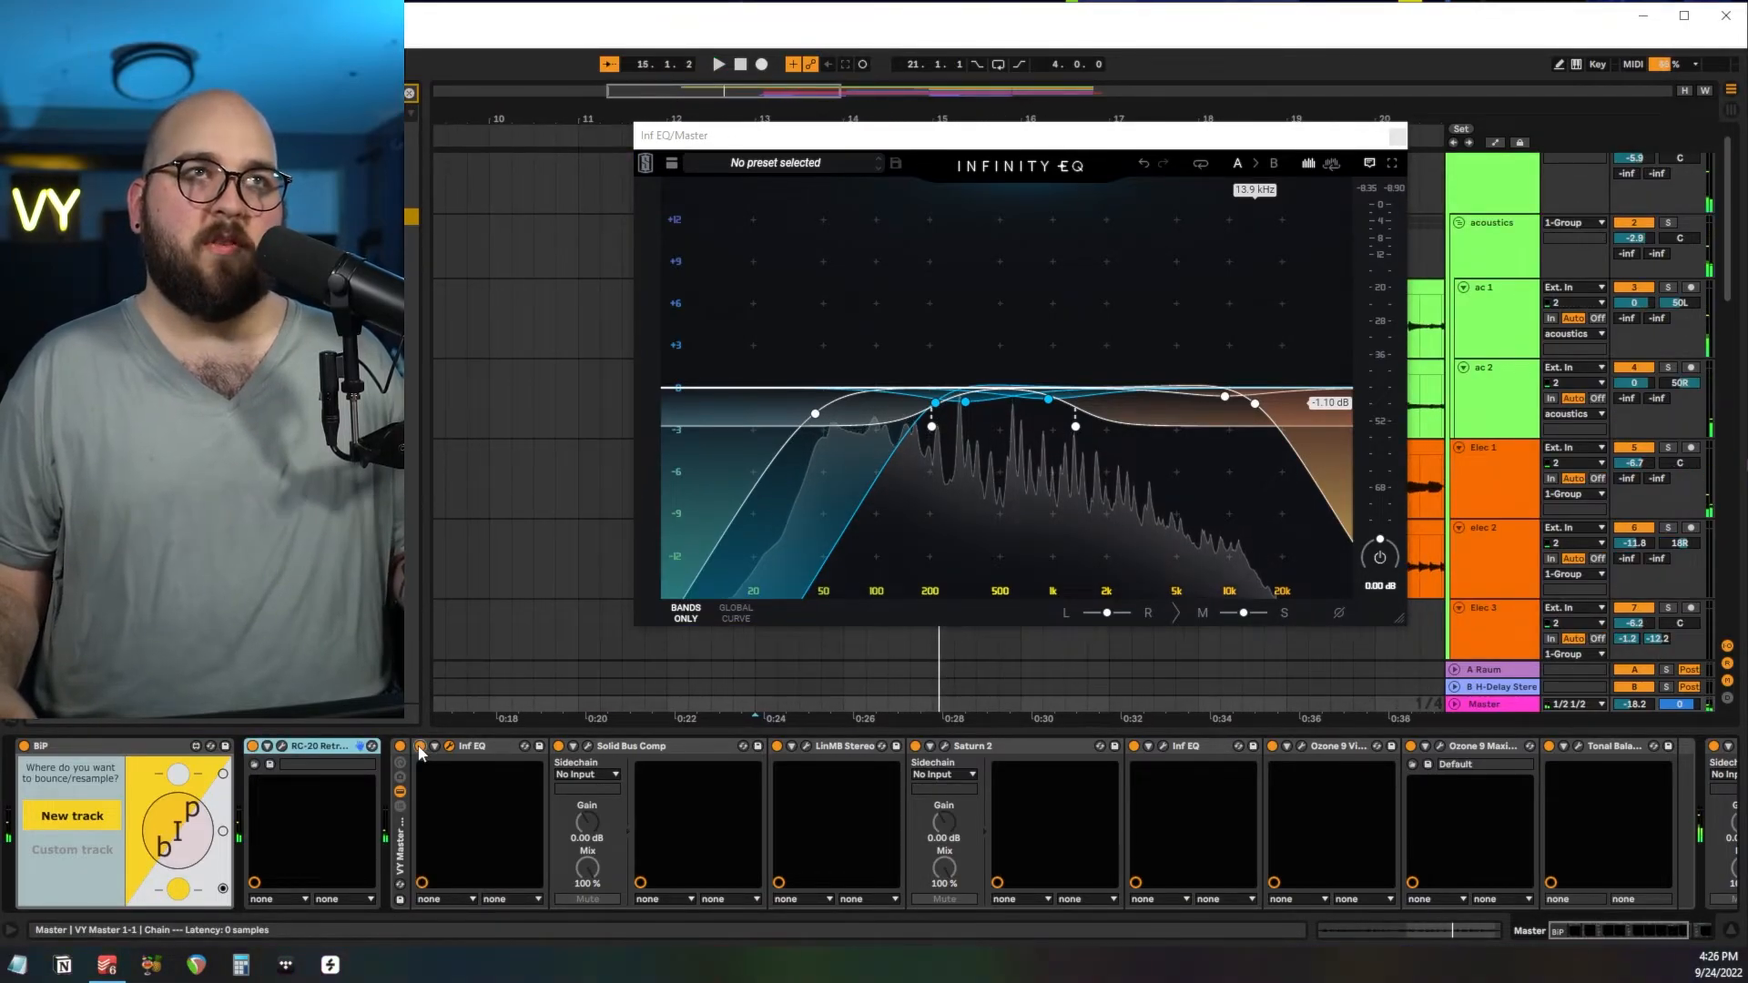
key("space")
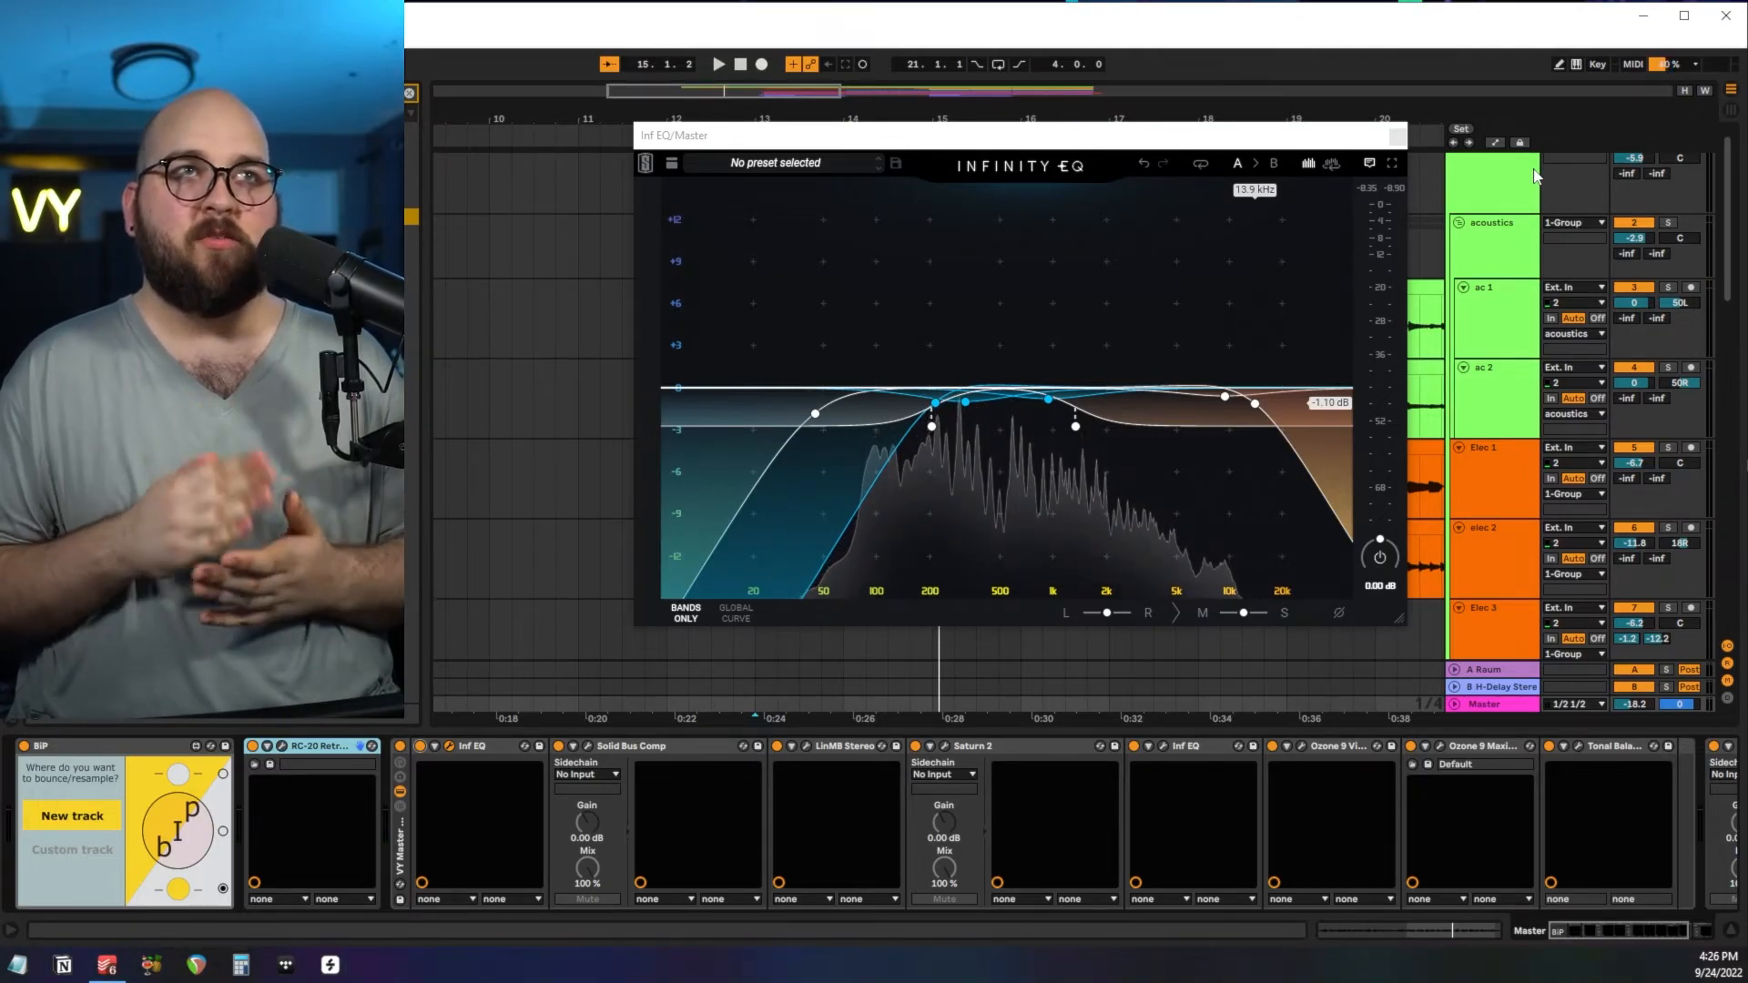
left_click(1075, 426)
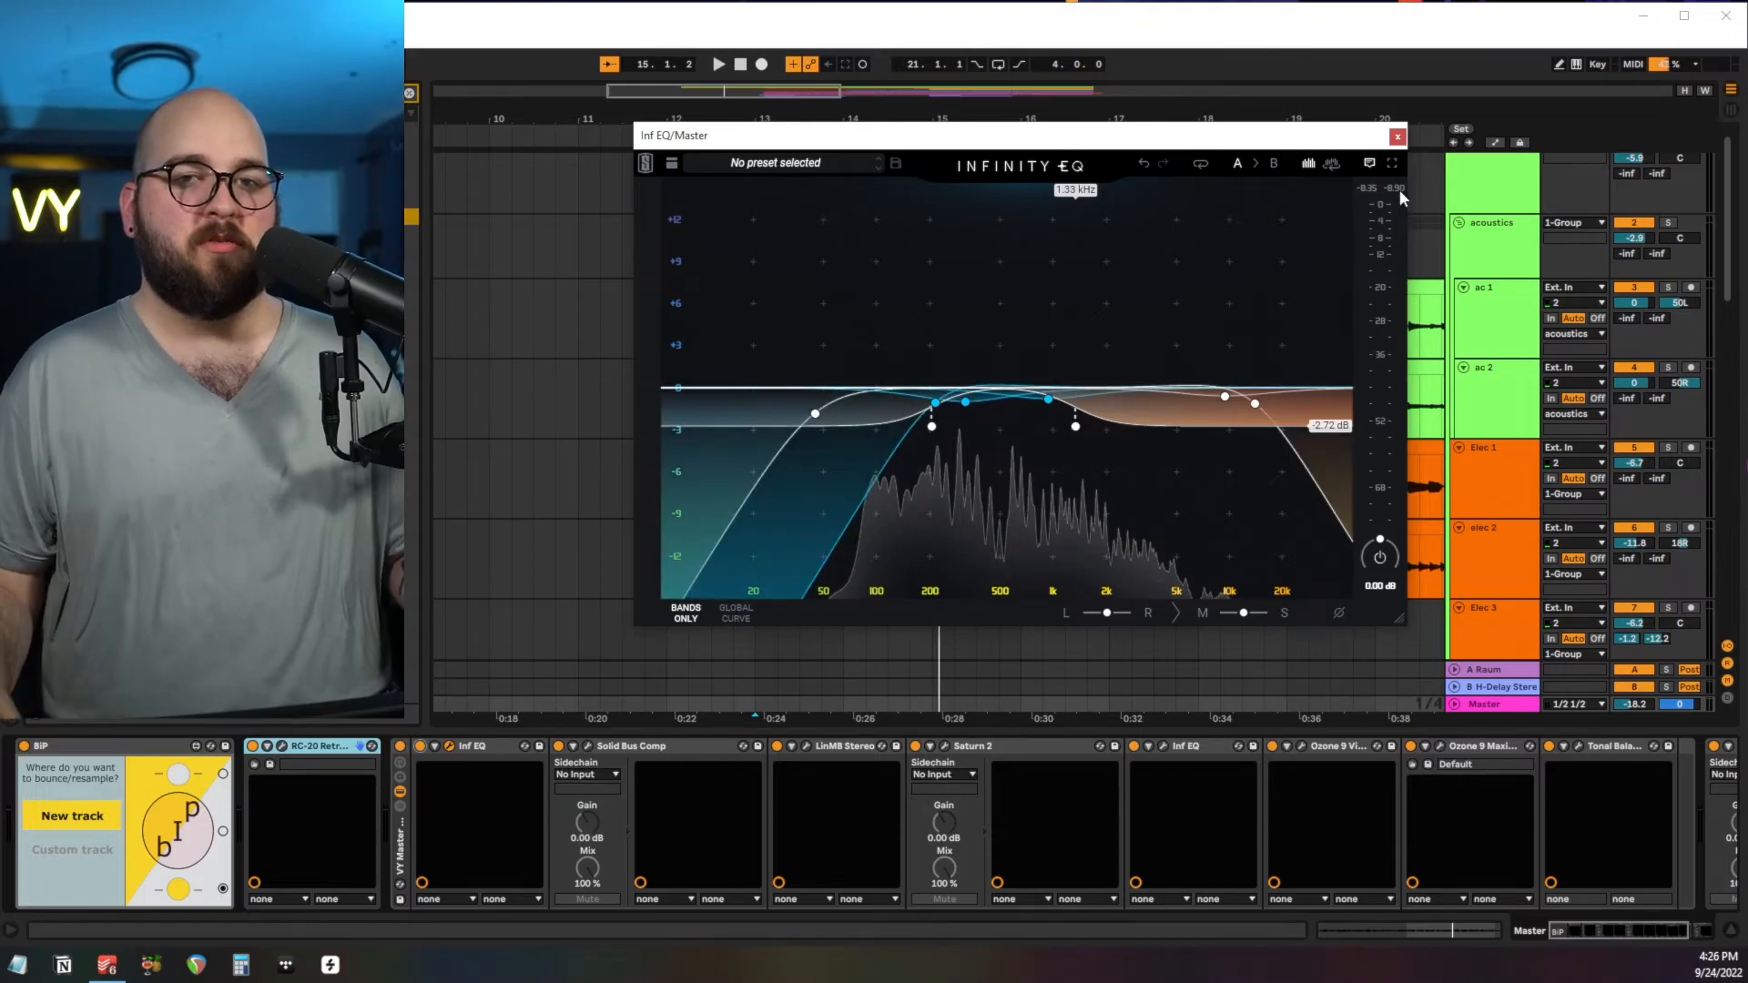
left_click(1397, 136)
Review the Solid Bus Comp and LinMB Stereo compression settings on the Master.
left_click_drag(692, 264, 827, 275)
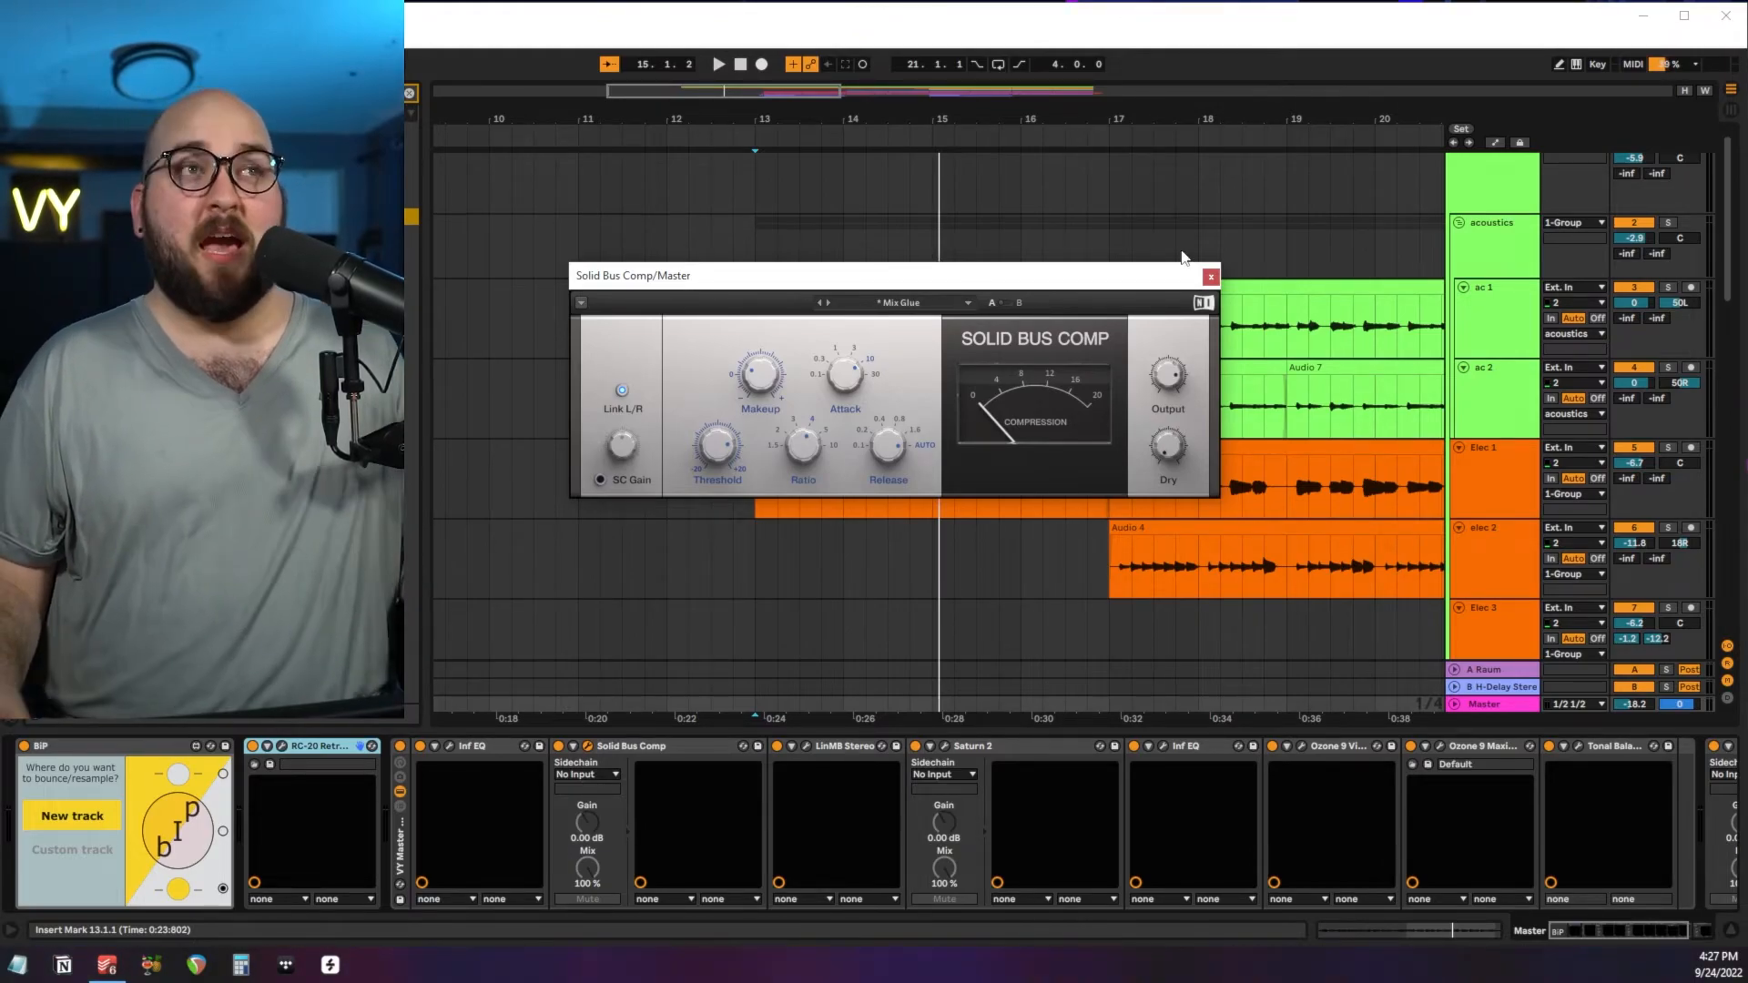
left_click(1210, 276)
left_click(806, 746)
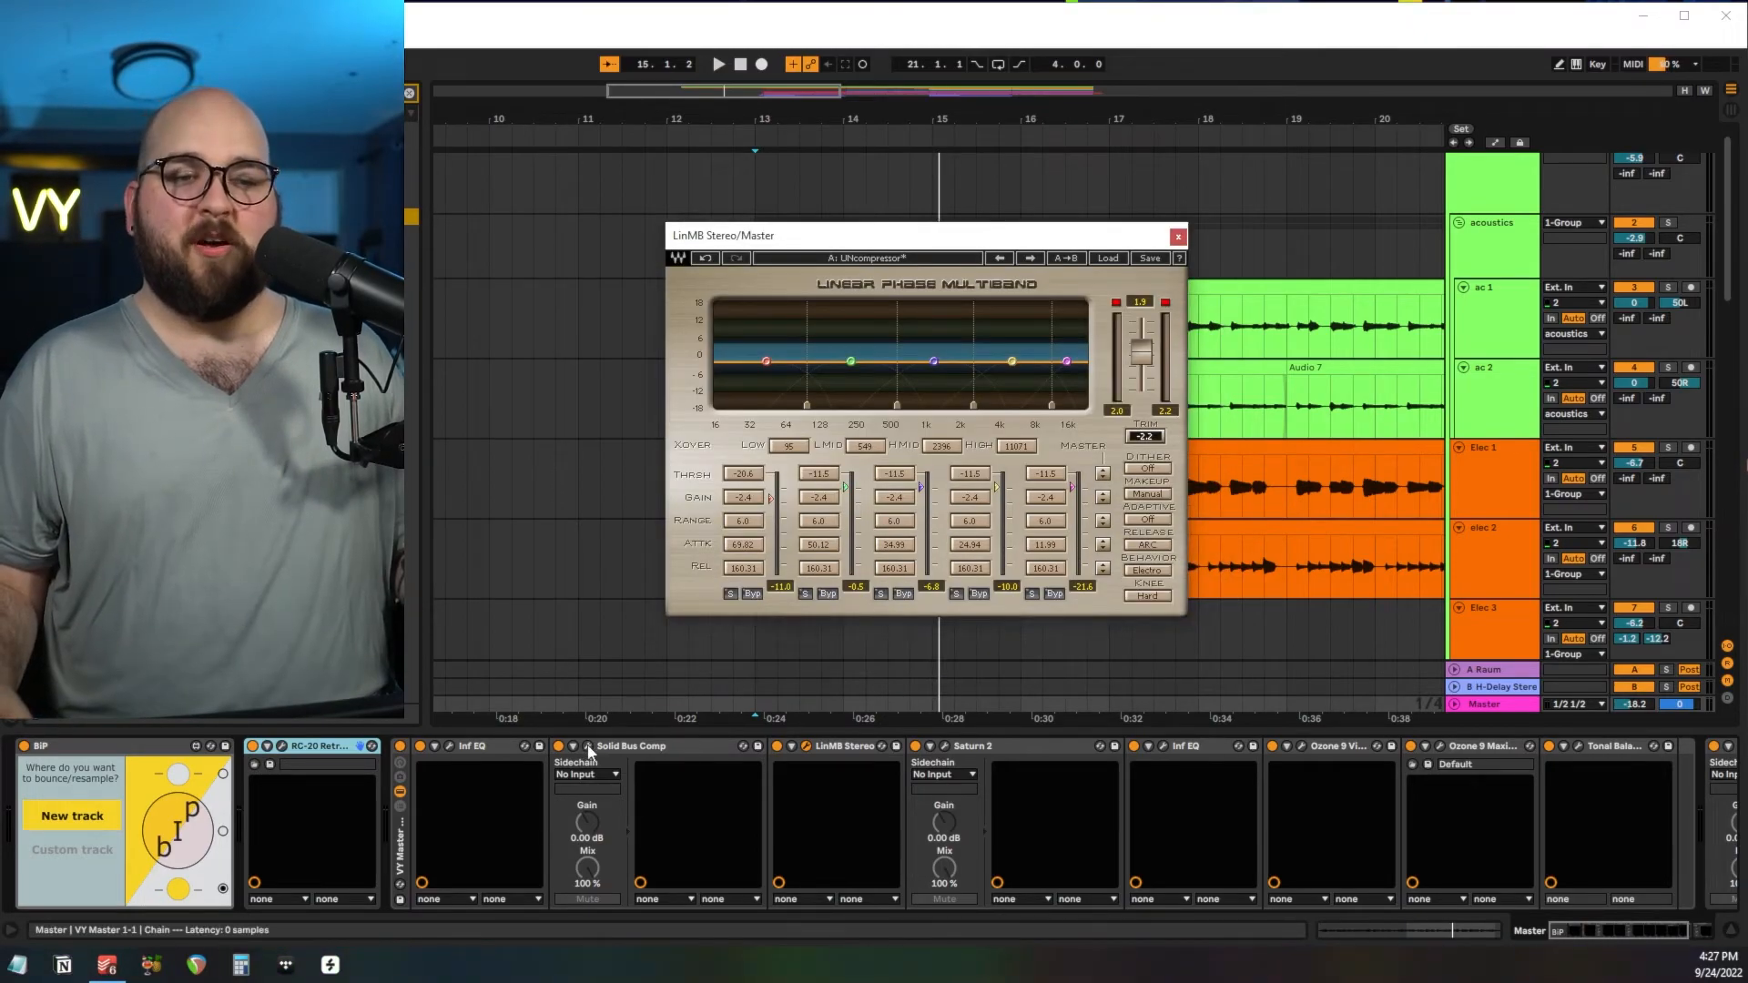
left_click(588, 747)
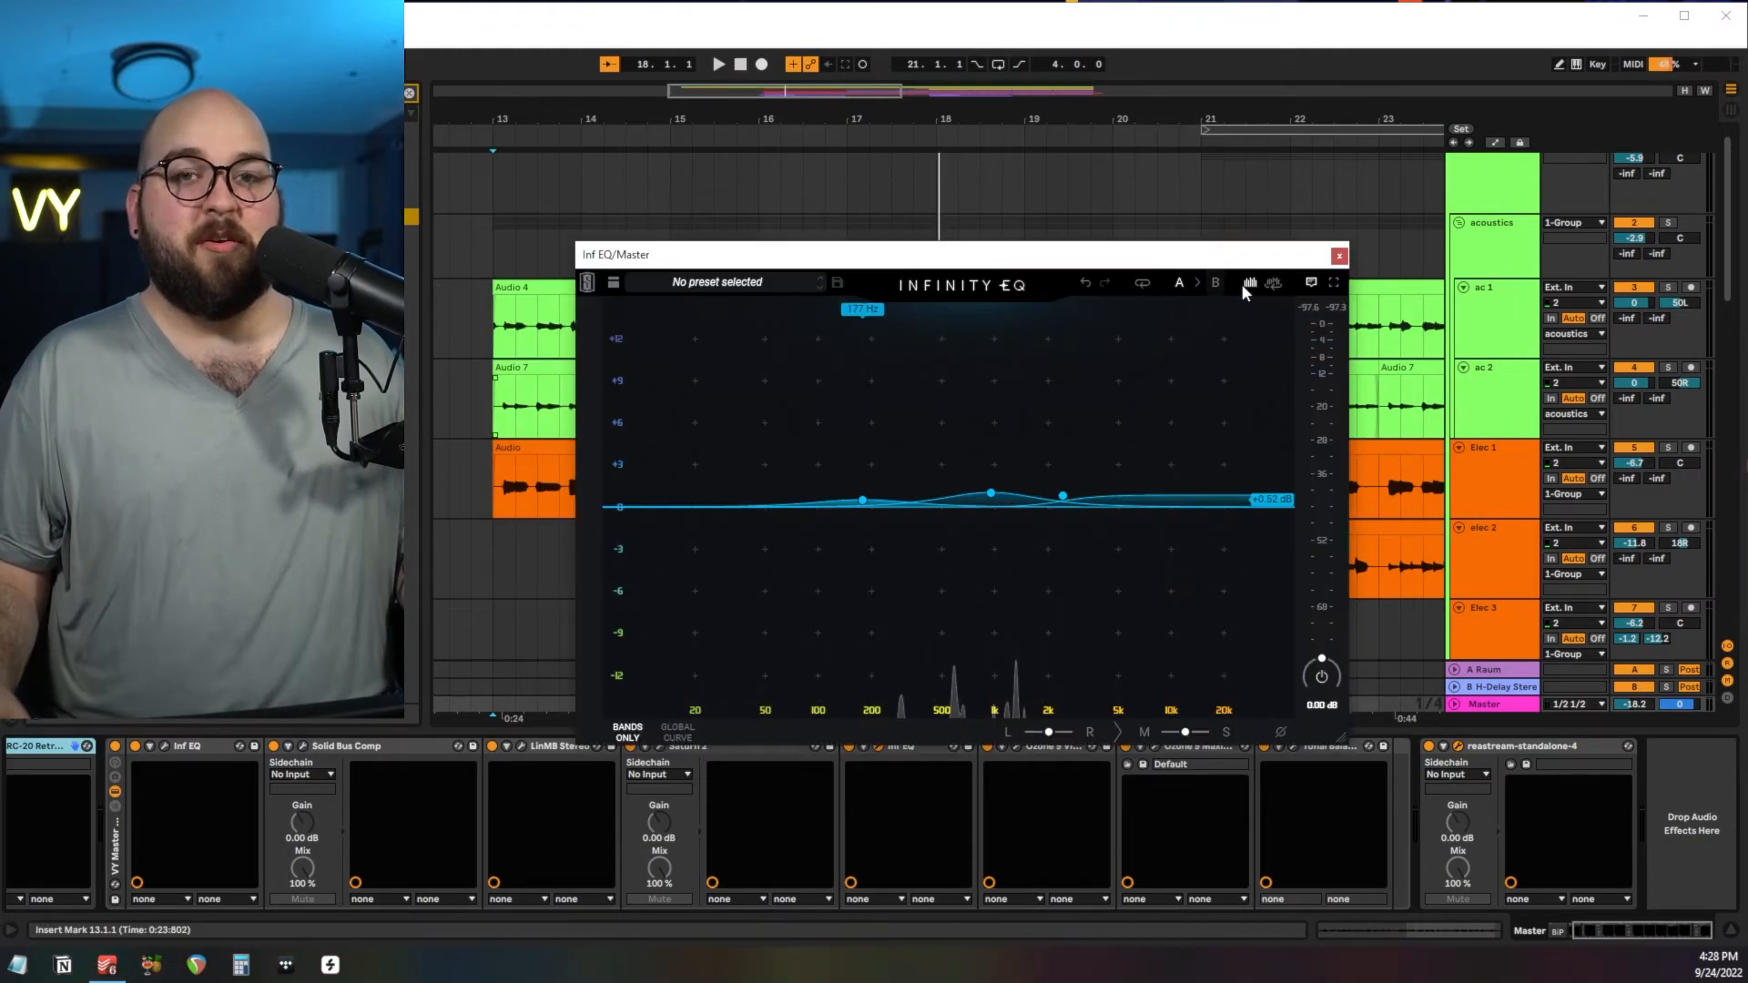
Close the second Inf EQ and open the first Ozone 9 plugin in the Master chain for review.
left_click(1332, 255)
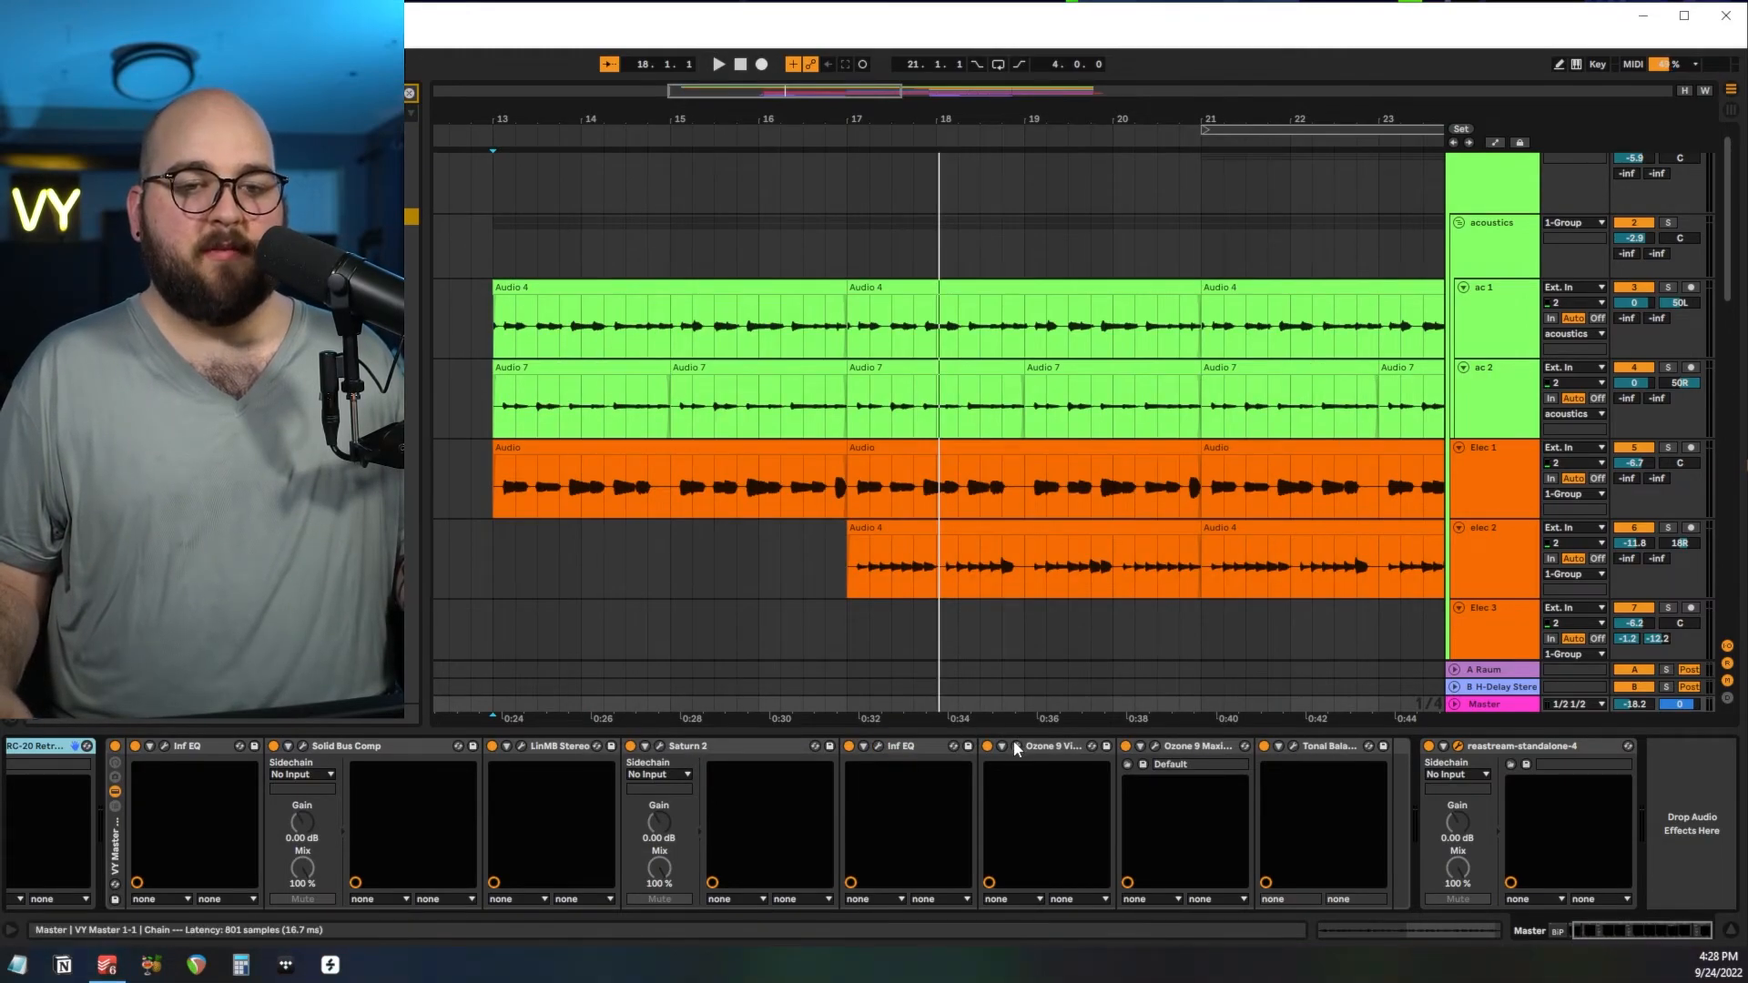
left_click(1018, 748)
left_click_drag(260, 327, 533, 301)
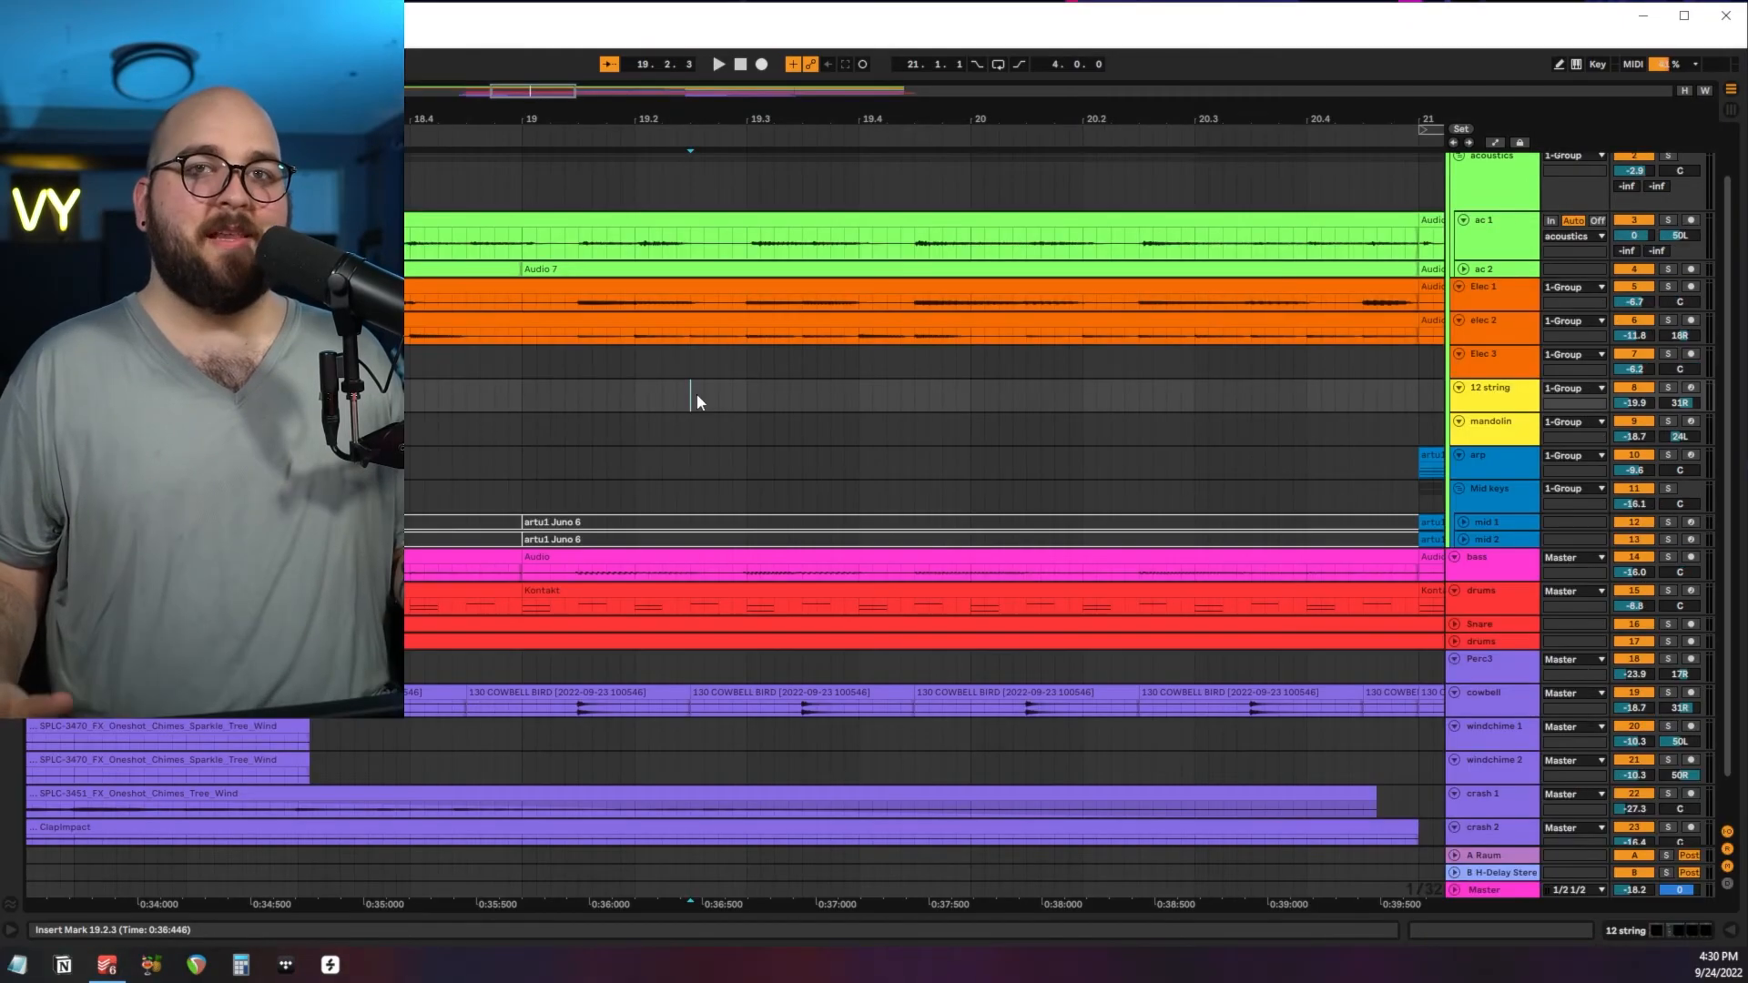
Play the full arrangement from bar 13.
scroll(698, 395, "left", 5)
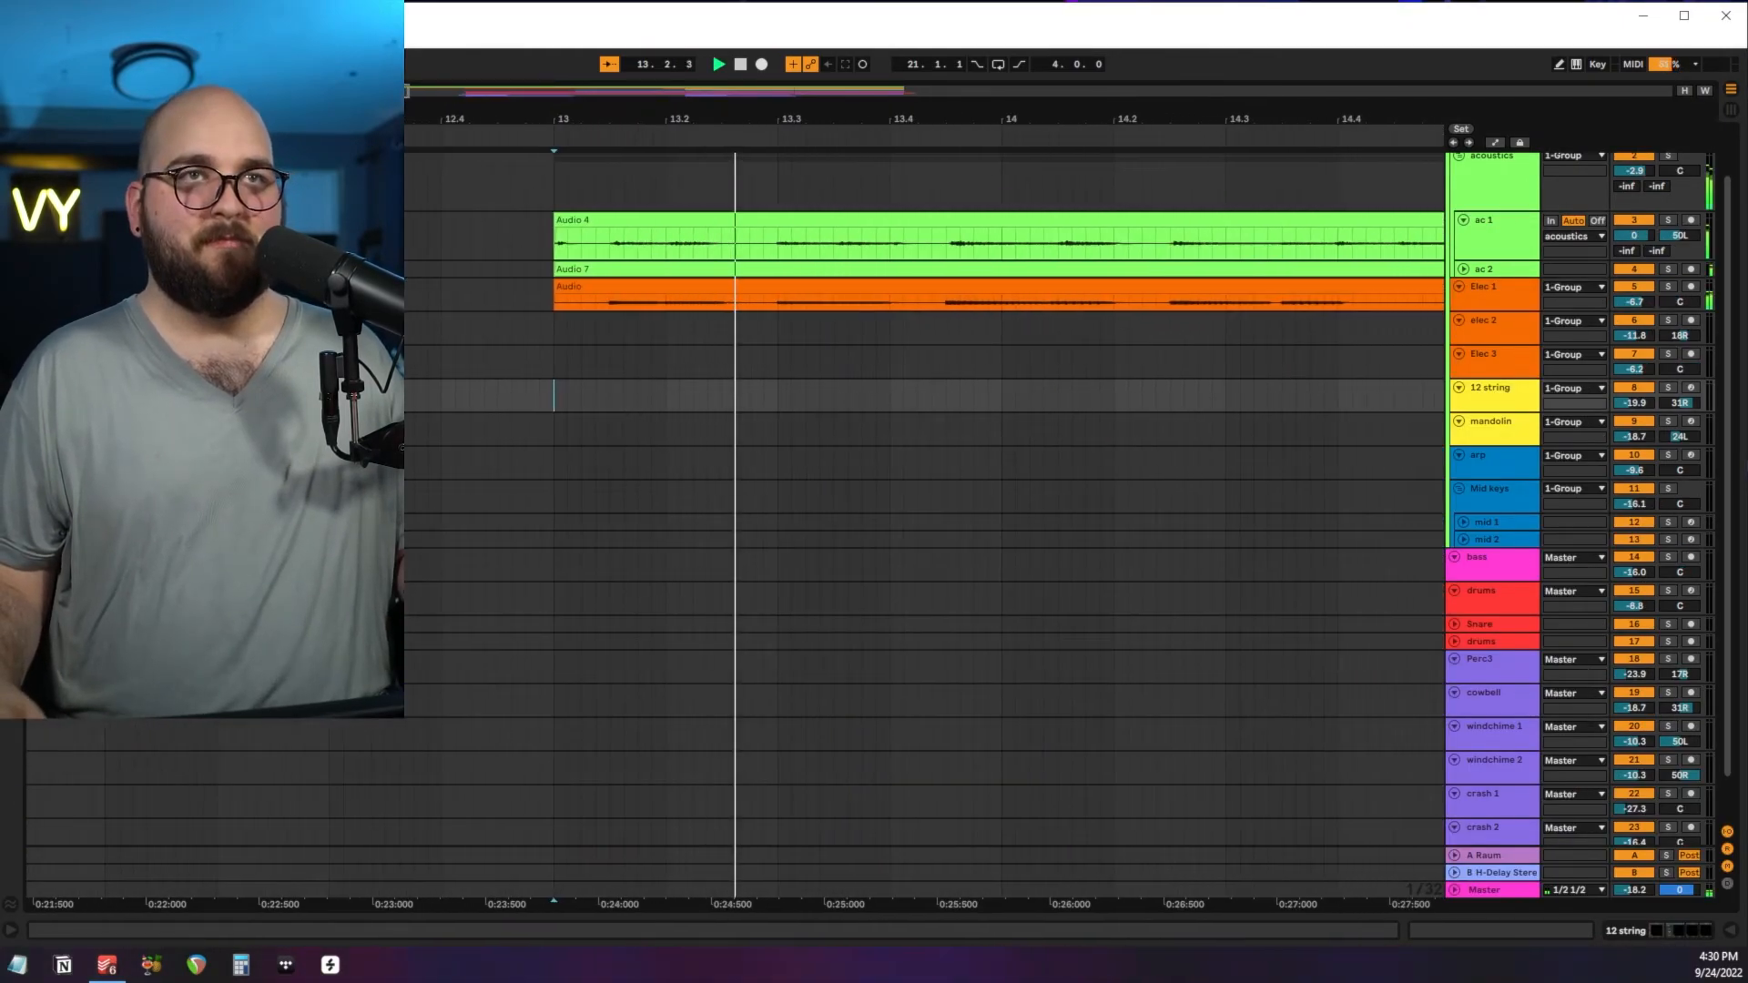